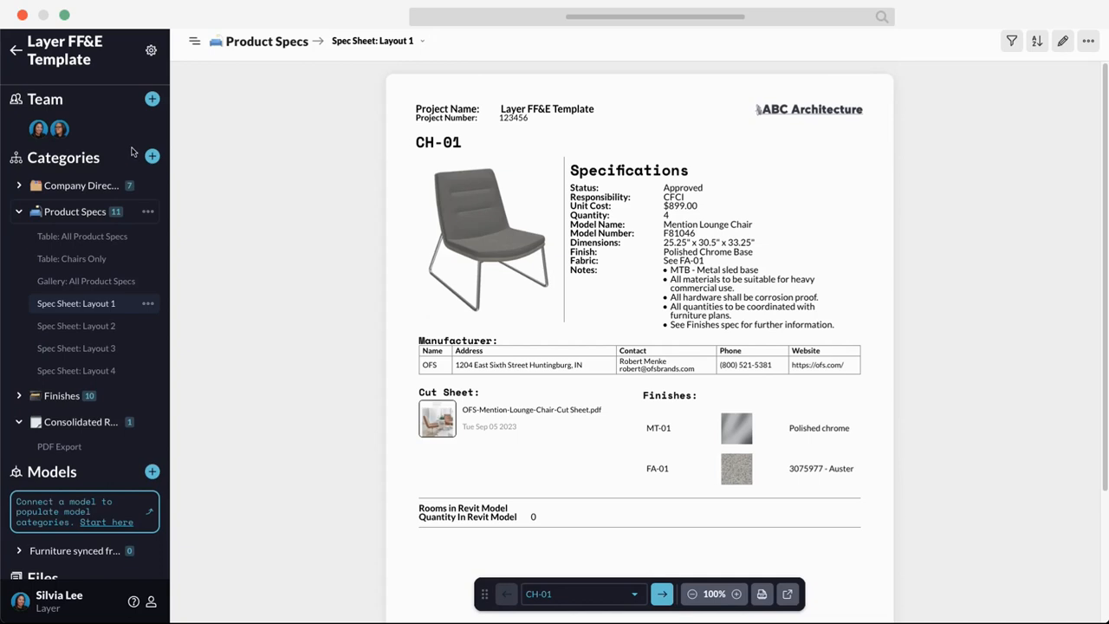
Step: View Spec Sheet layouts 2, 3 and 4 of Product Specs and look at the templates offered for creating a category
click(100, 328)
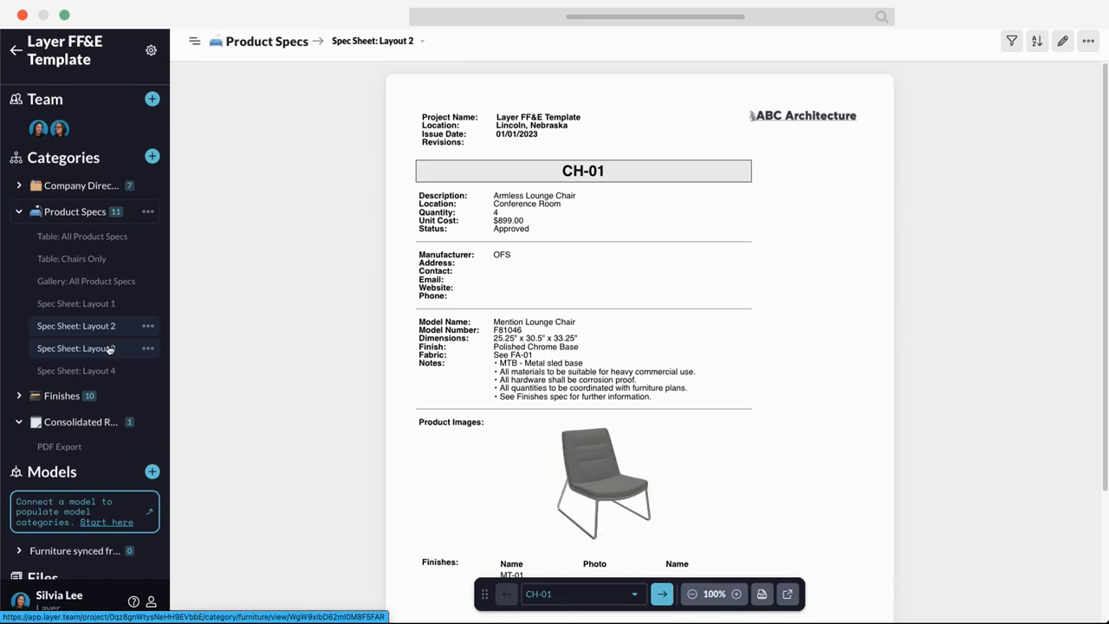
click(110, 352)
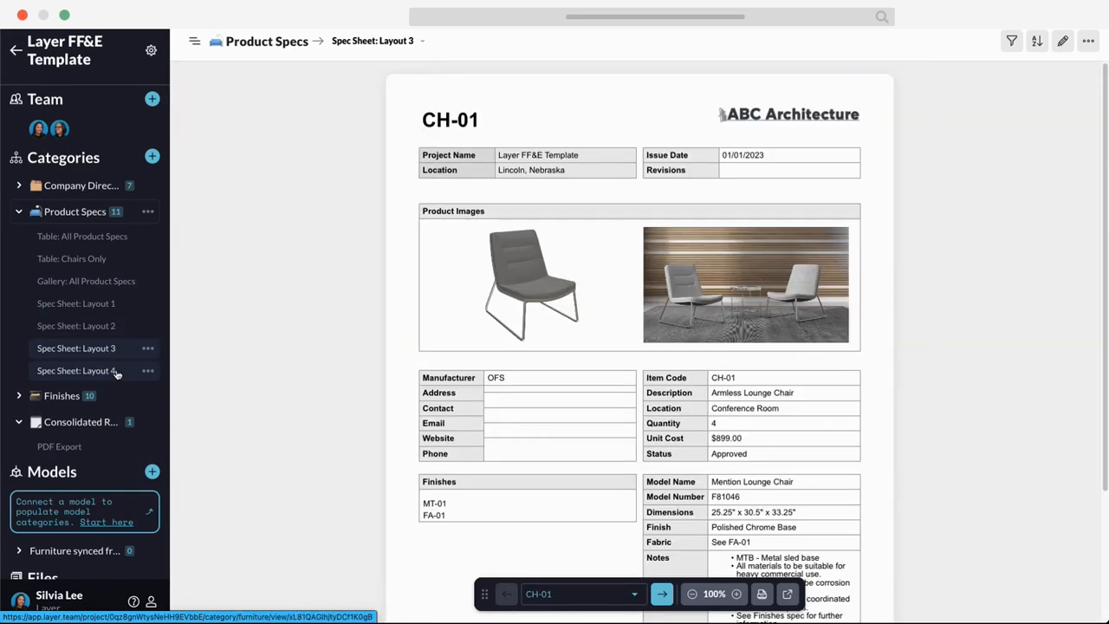
click(113, 371)
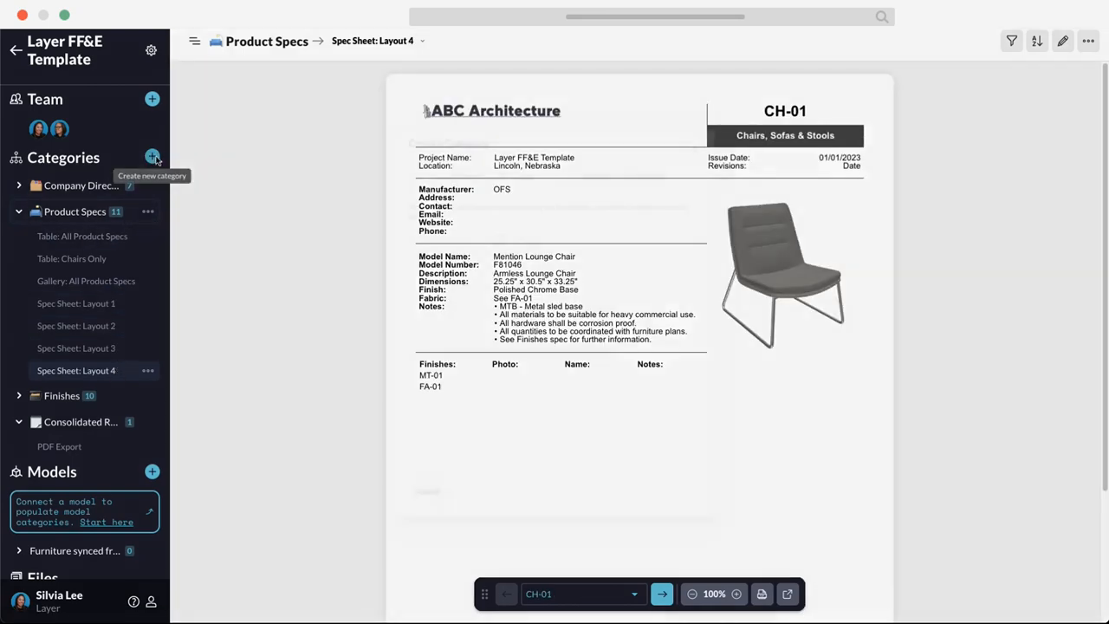
click(154, 158)
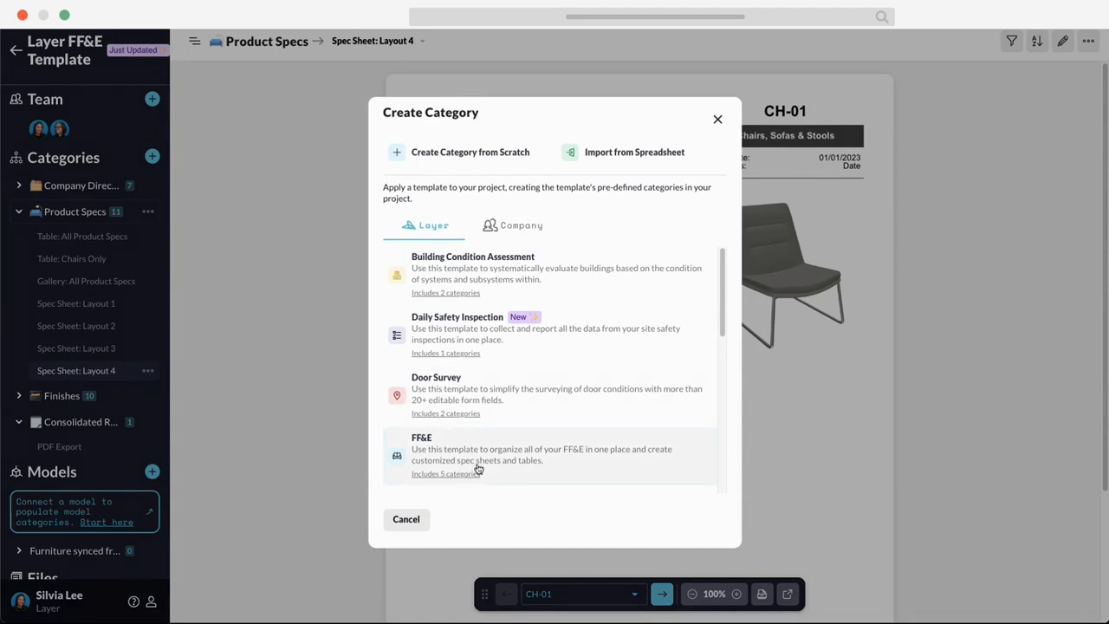
click(717, 119)
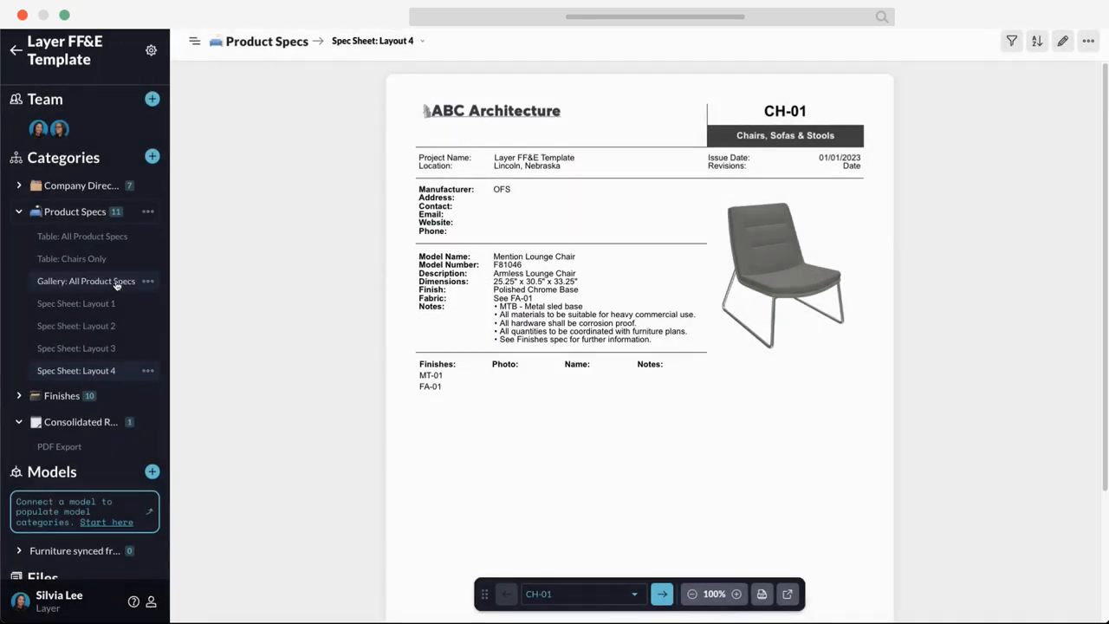
Step: Create a new Document view named "Document View from Template" in the Product Specs category
click(423, 43)
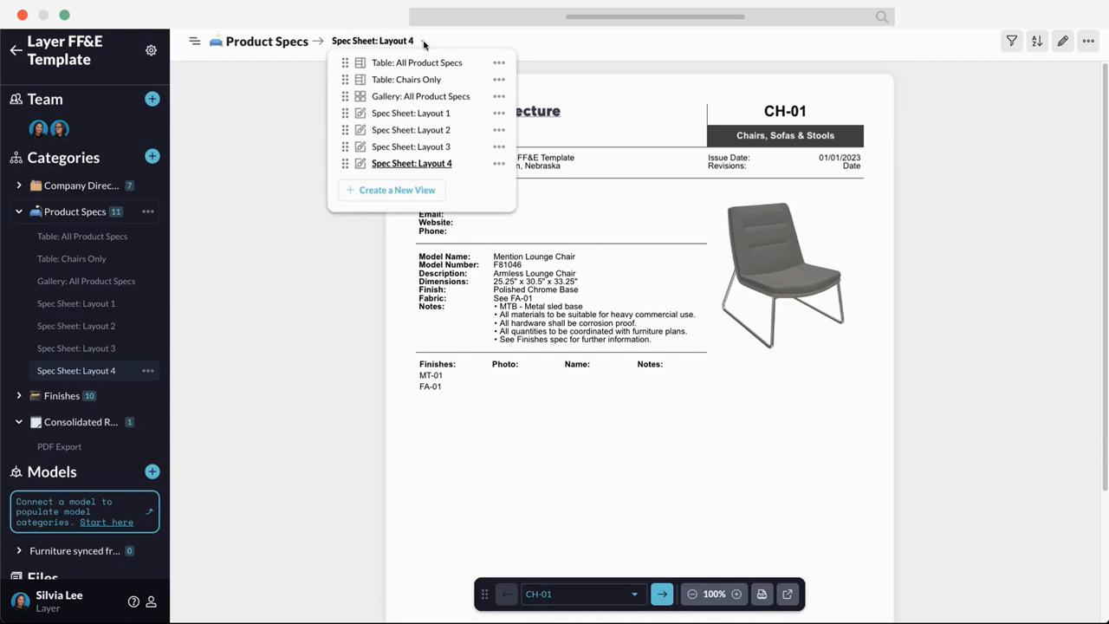
click(404, 192)
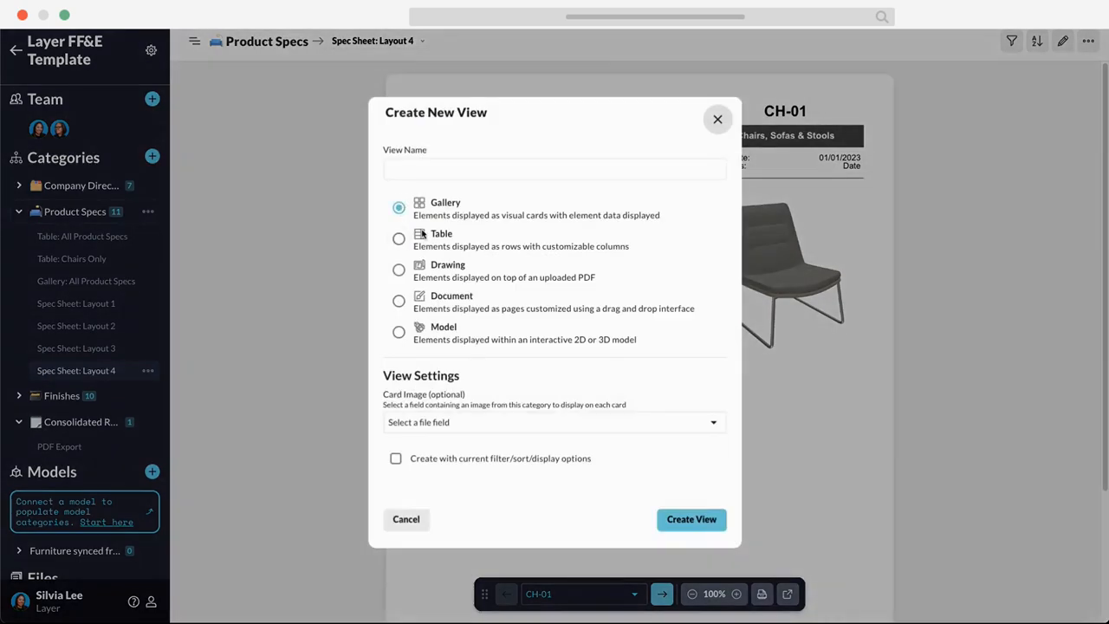
click(399, 302)
click(469, 167)
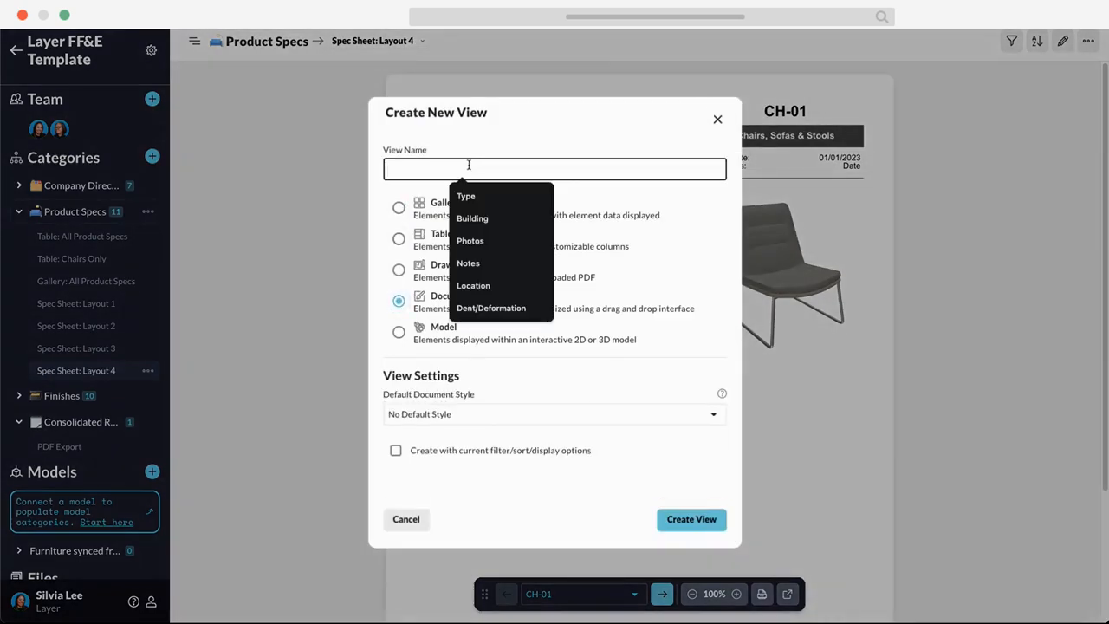
text(Document View F)
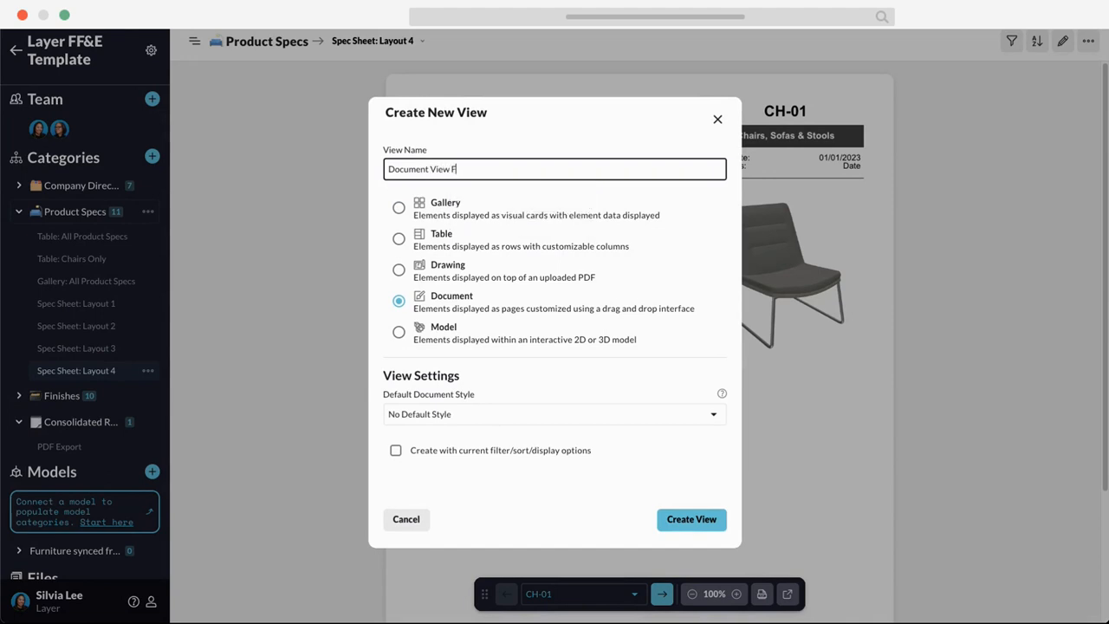
text(rom Template)
click(693, 524)
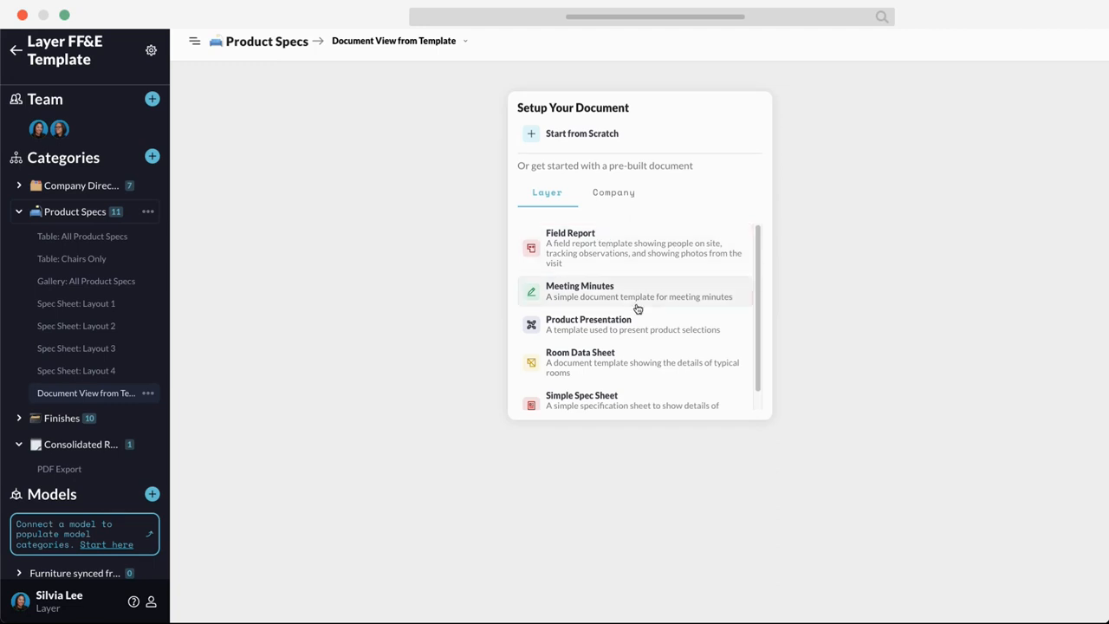
Step: Set up the document from the pre-built Product Presentation template, accepting the suggested field matches
scroll(638, 315, down, 1)
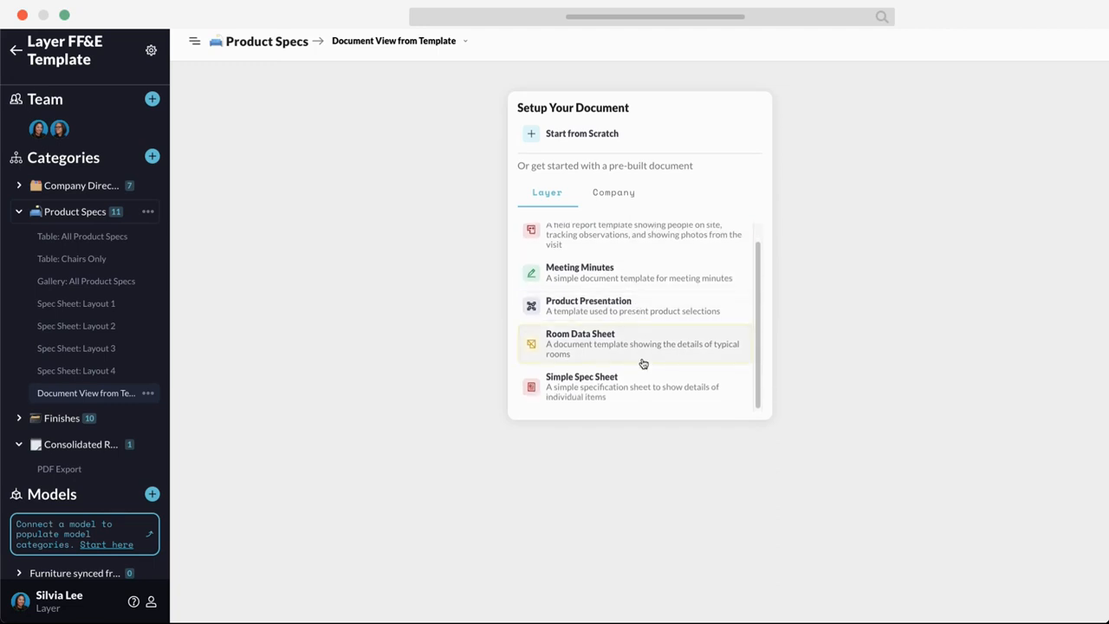
scroll(644, 358, up, 1)
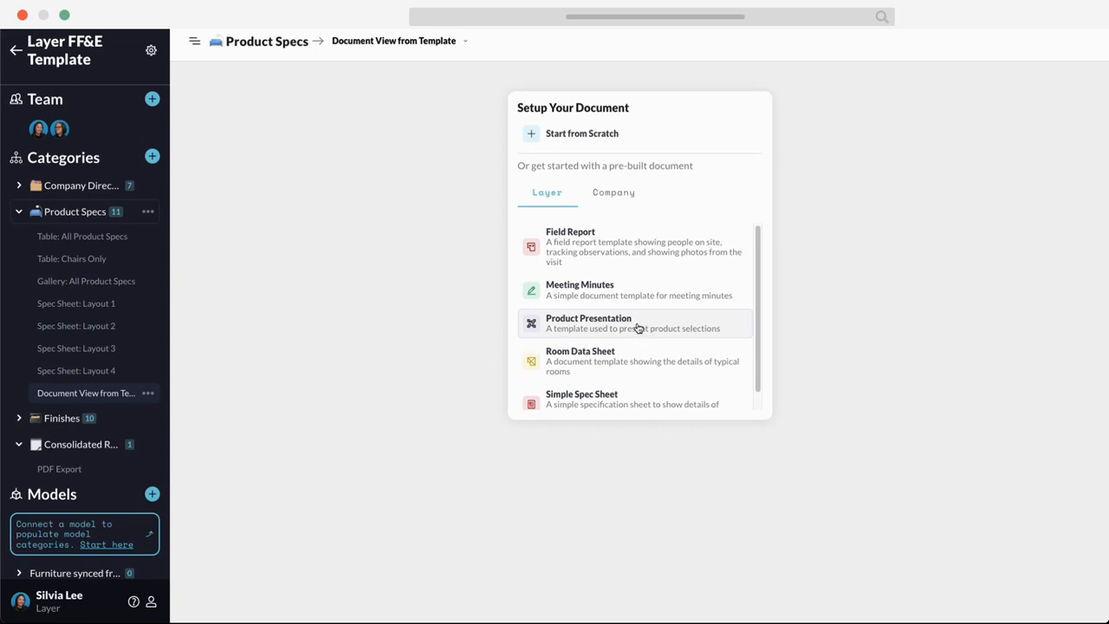
click(638, 326)
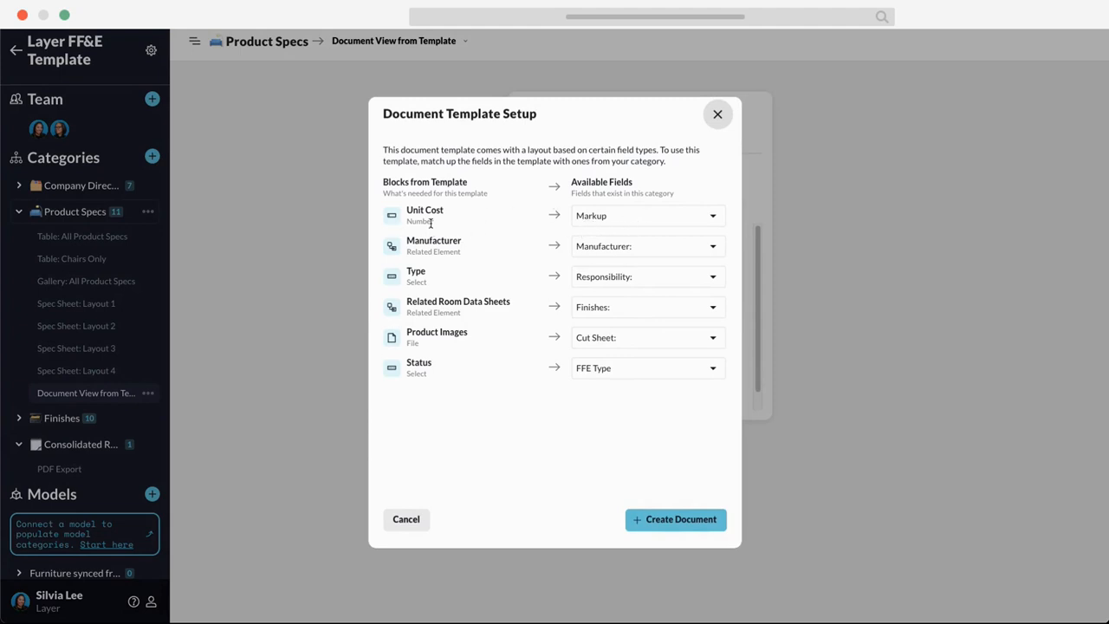
click(657, 220)
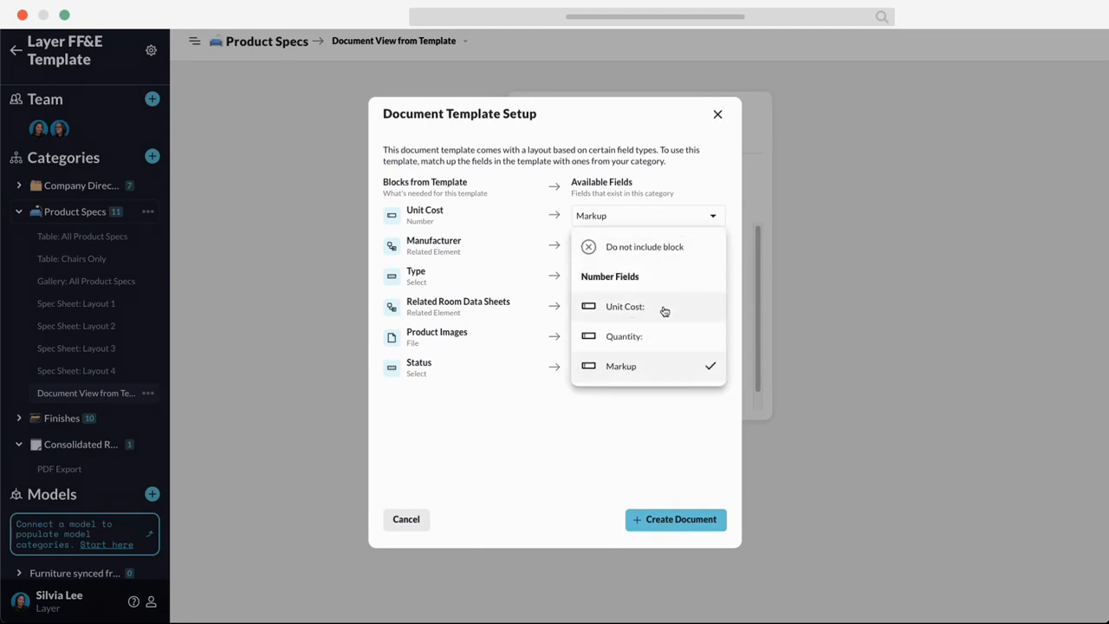
click(526, 247)
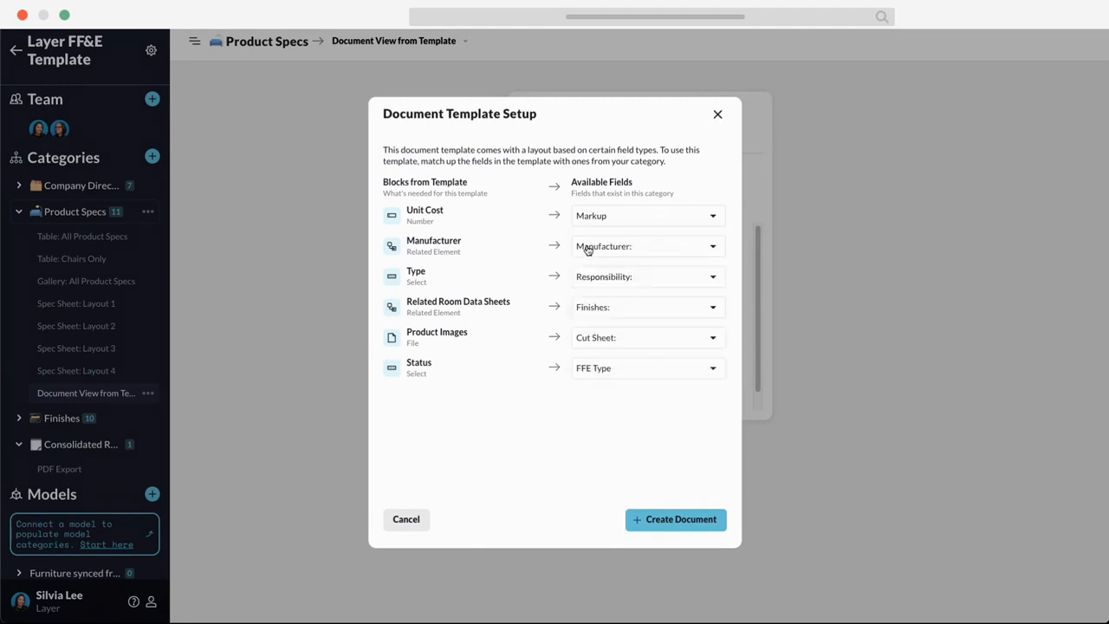
click(696, 524)
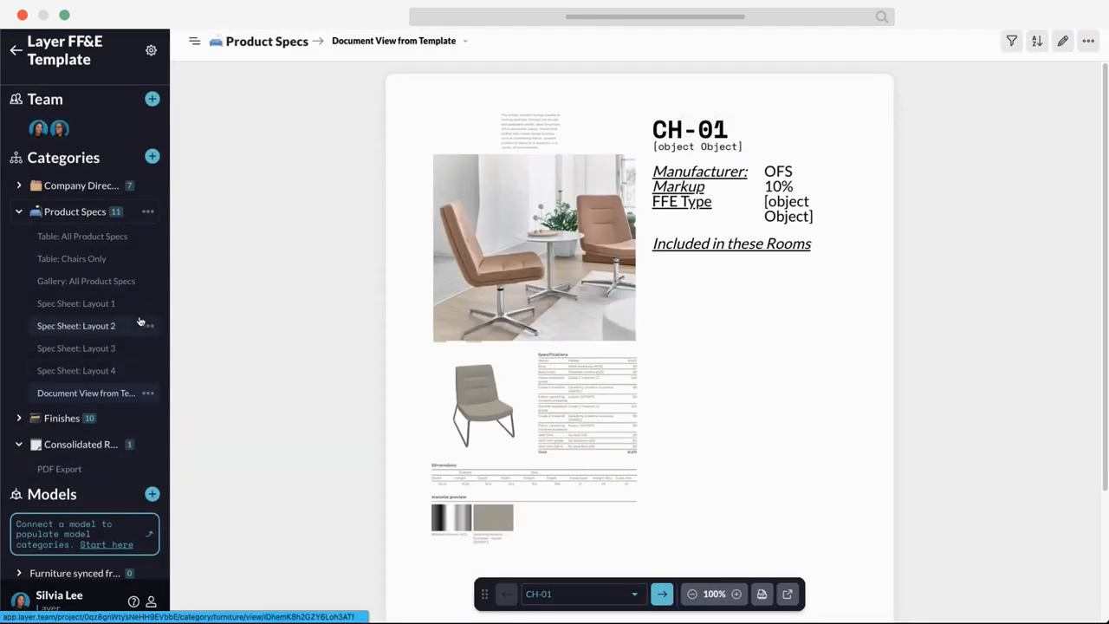
Step: Widen the navigation sidebar slightly and review the page settings of the new document view
drag(167, 312, 185, 310)
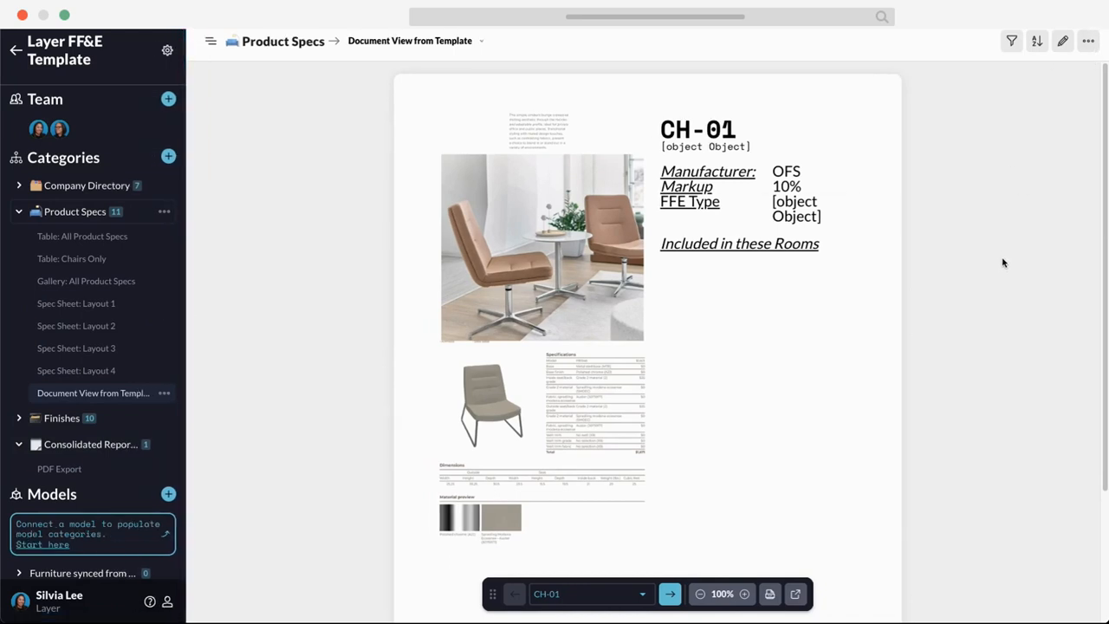
click(1088, 41)
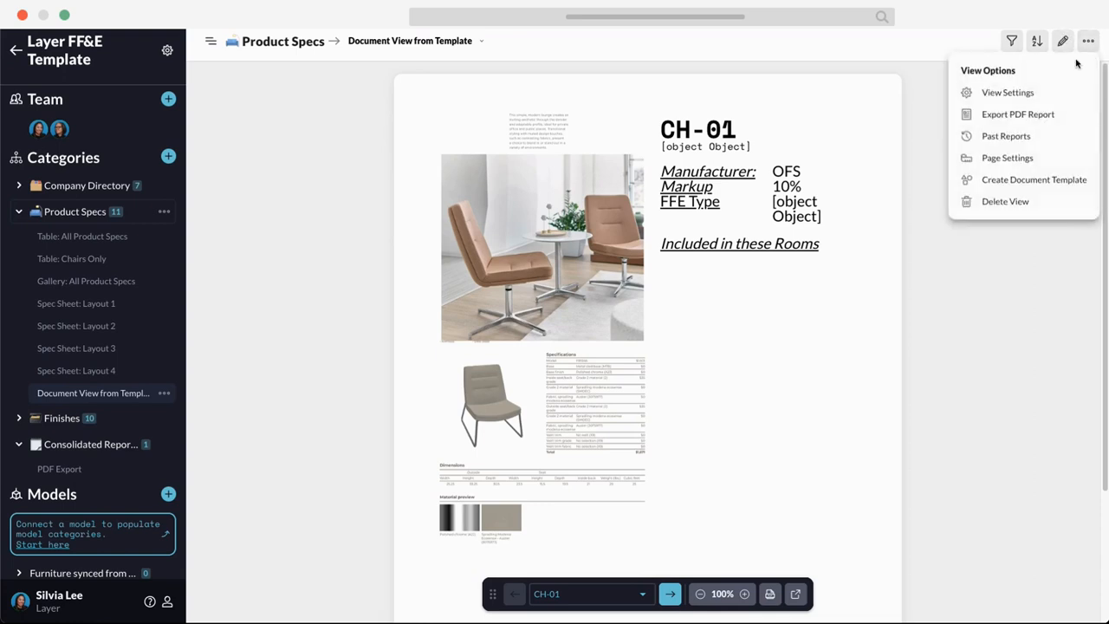
click(1028, 157)
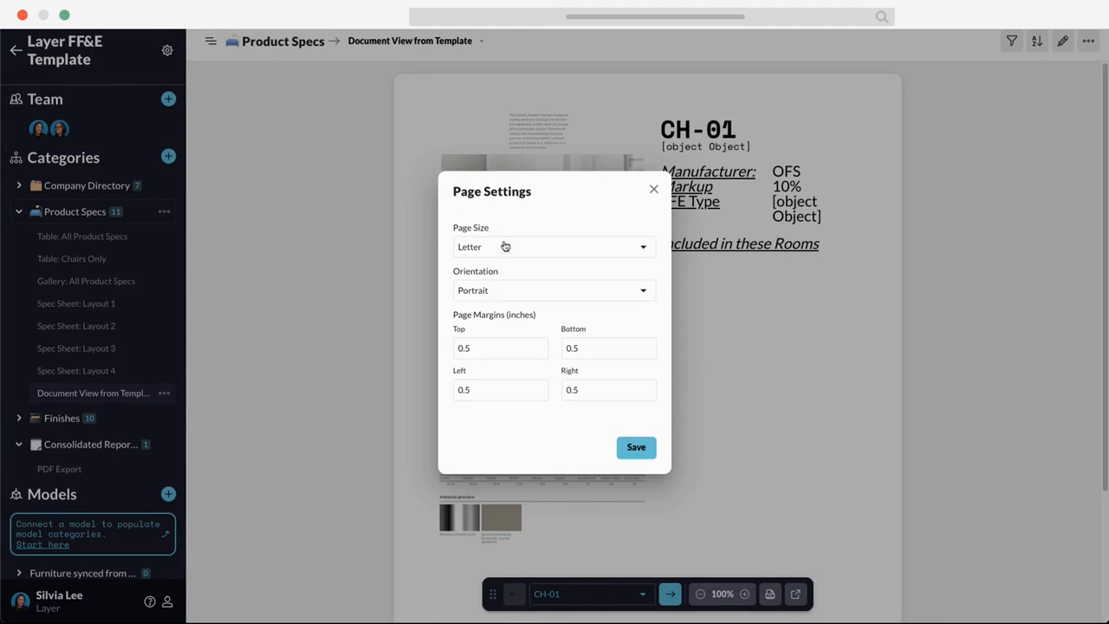
click(654, 190)
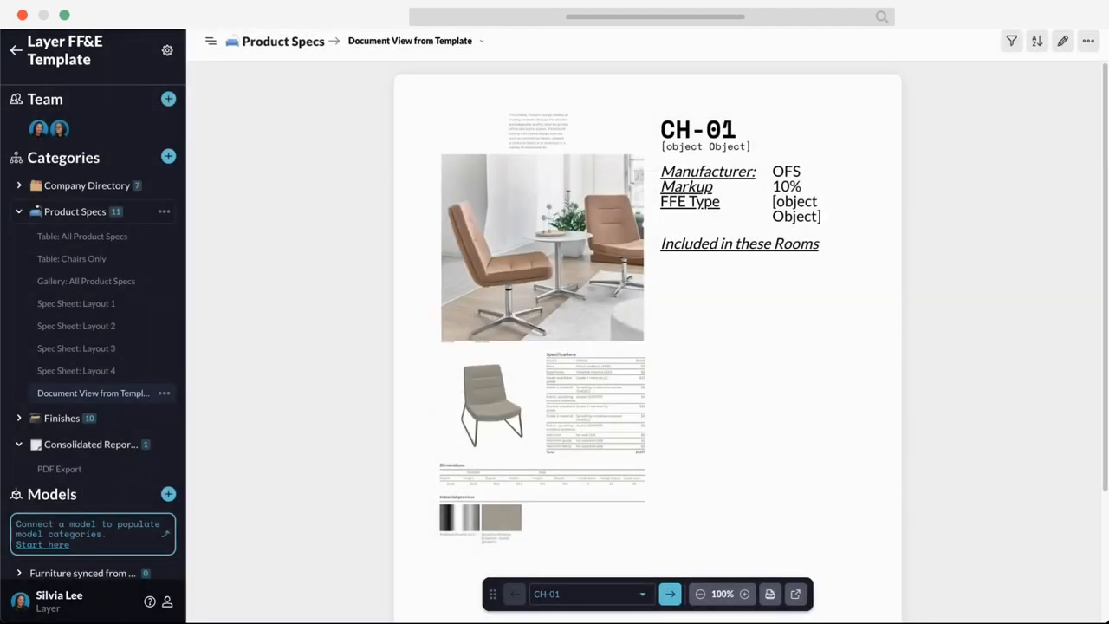
Step: Look at the containers and static blocks available in the document view's editor, and exit the editor
click(1060, 45)
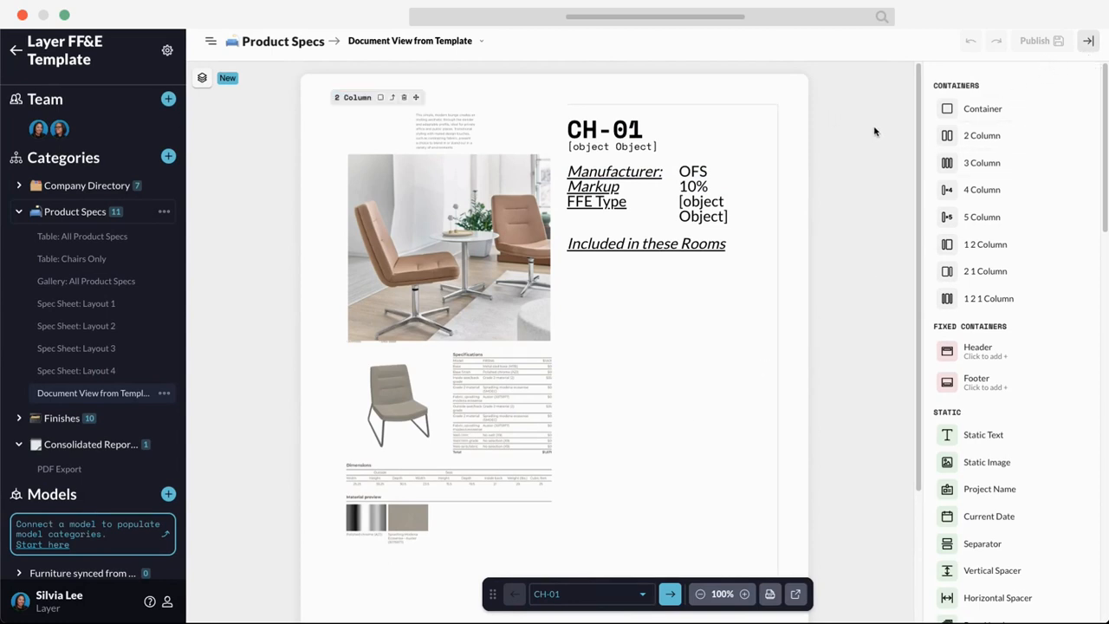
click(1089, 43)
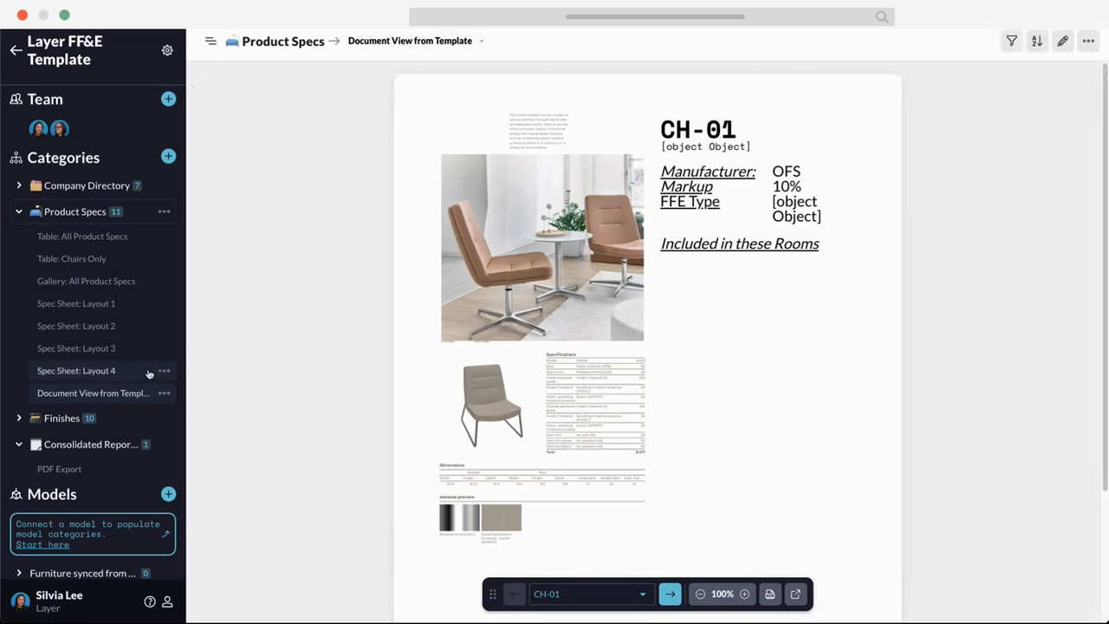
Step: Begin a document template from Spec Sheet: Layout 1, keeping the suggested name and entering the description "Sample Product Template"
click(132, 303)
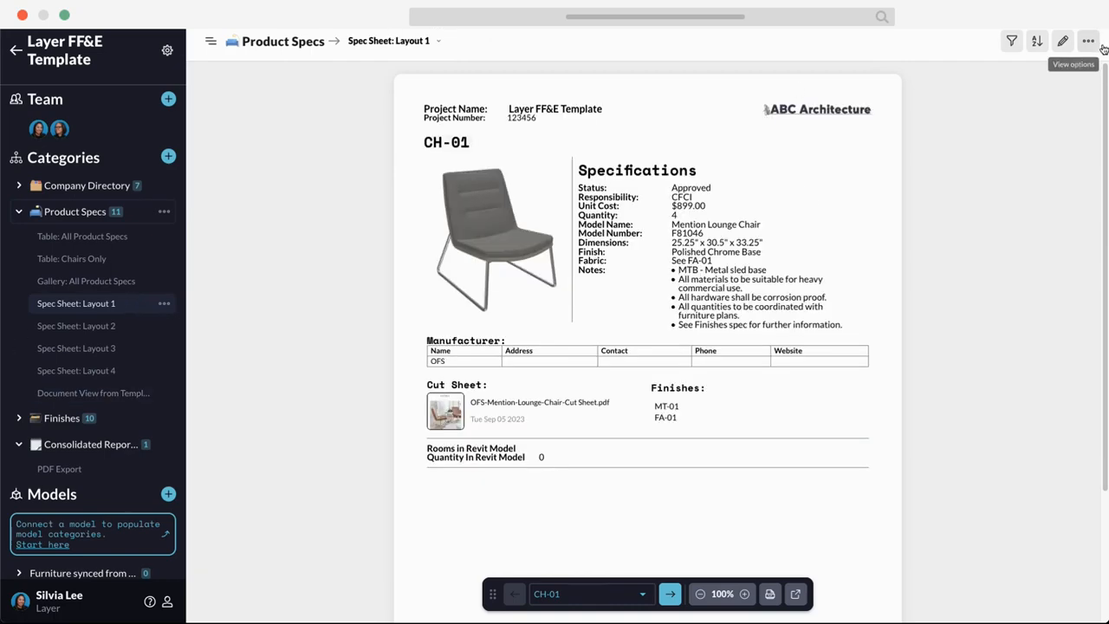
click(1088, 50)
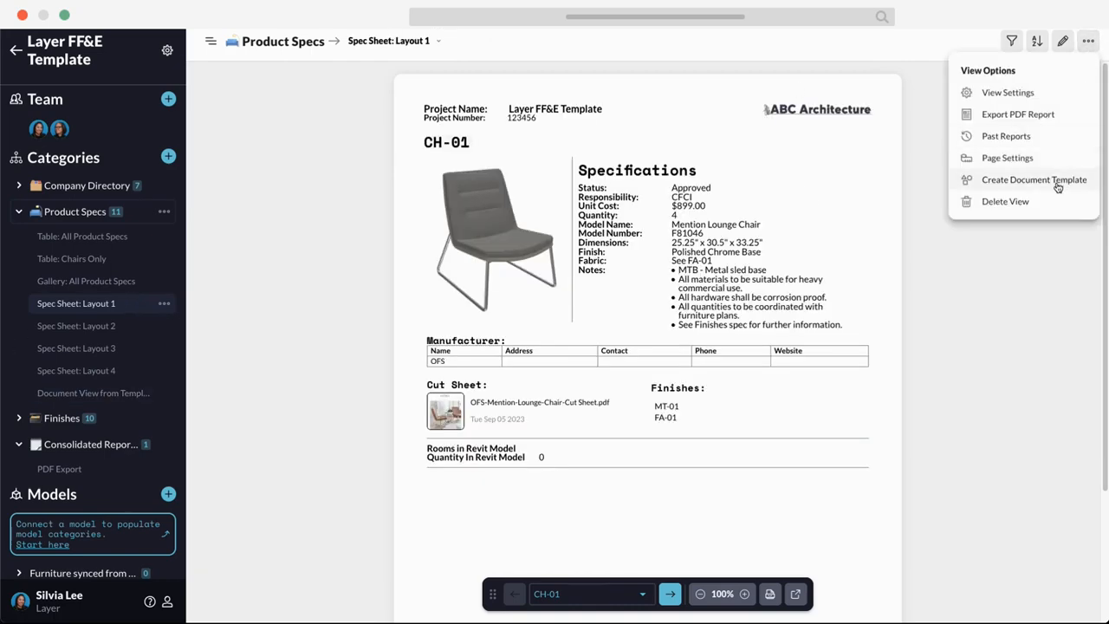
click(1034, 181)
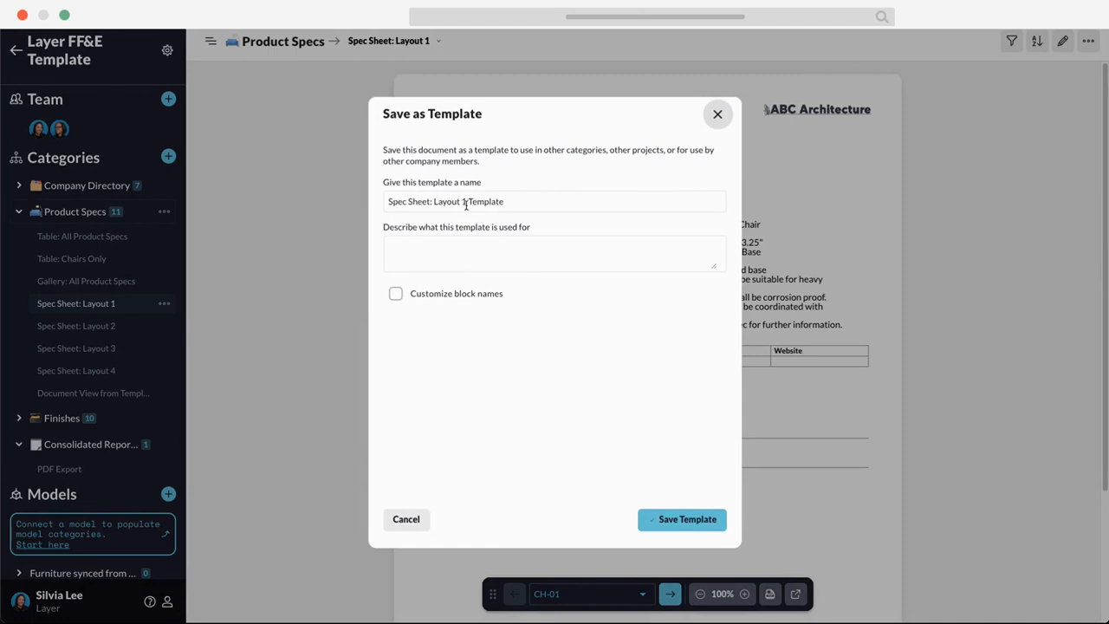
click(537, 204)
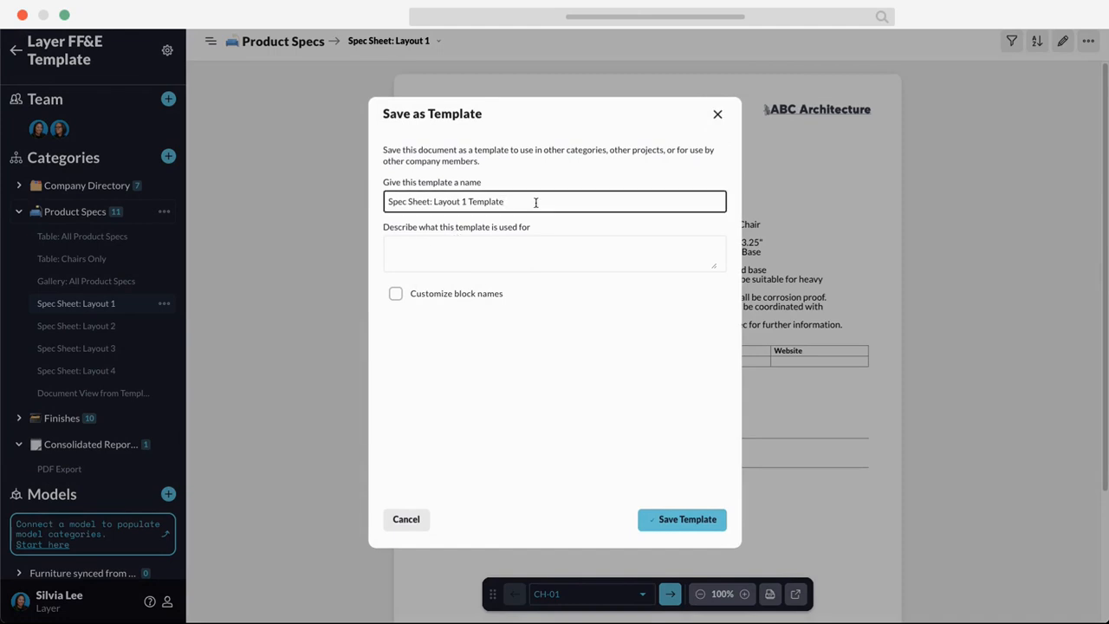
click(517, 263)
text(Sample Product Template)
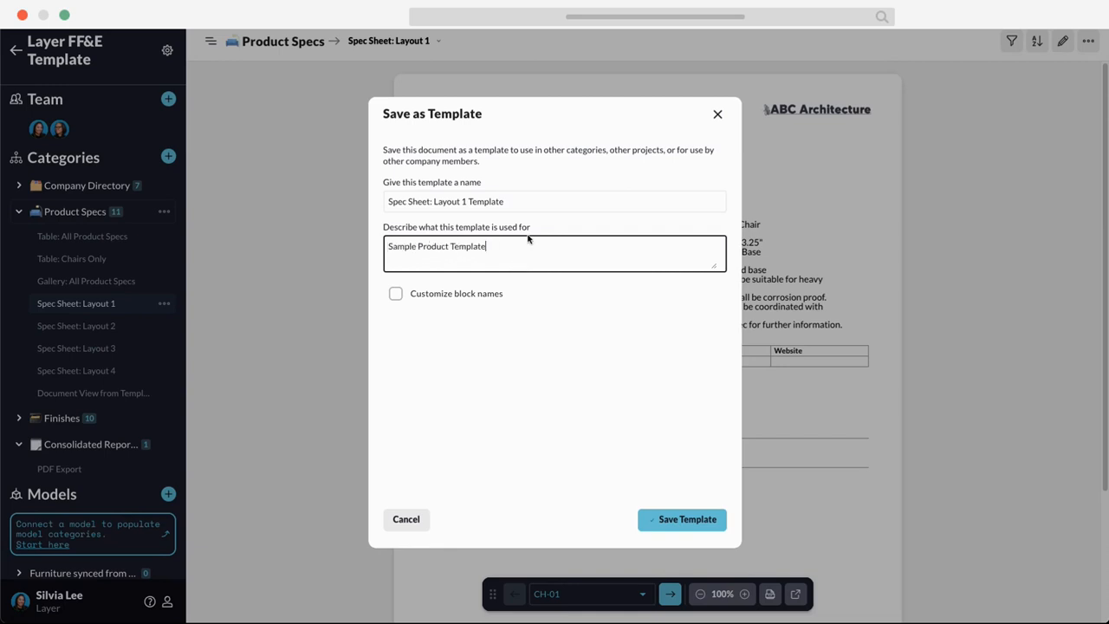
Step: Turn on block name customization to look through the template's block names, and turn it off again
click(476, 302)
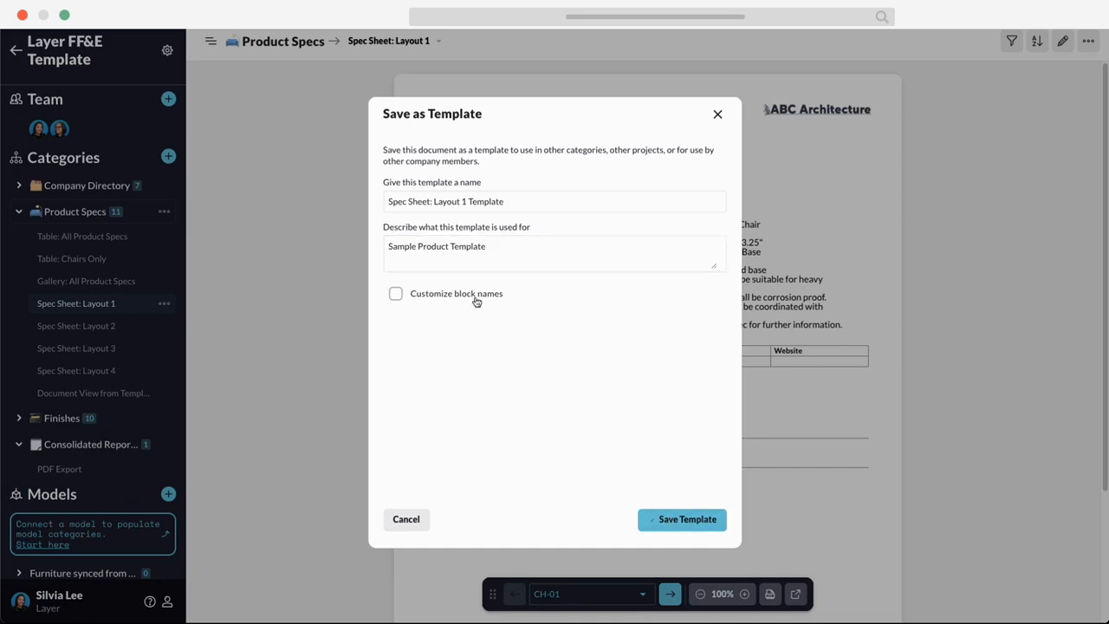
click(476, 302)
double_click(465, 294)
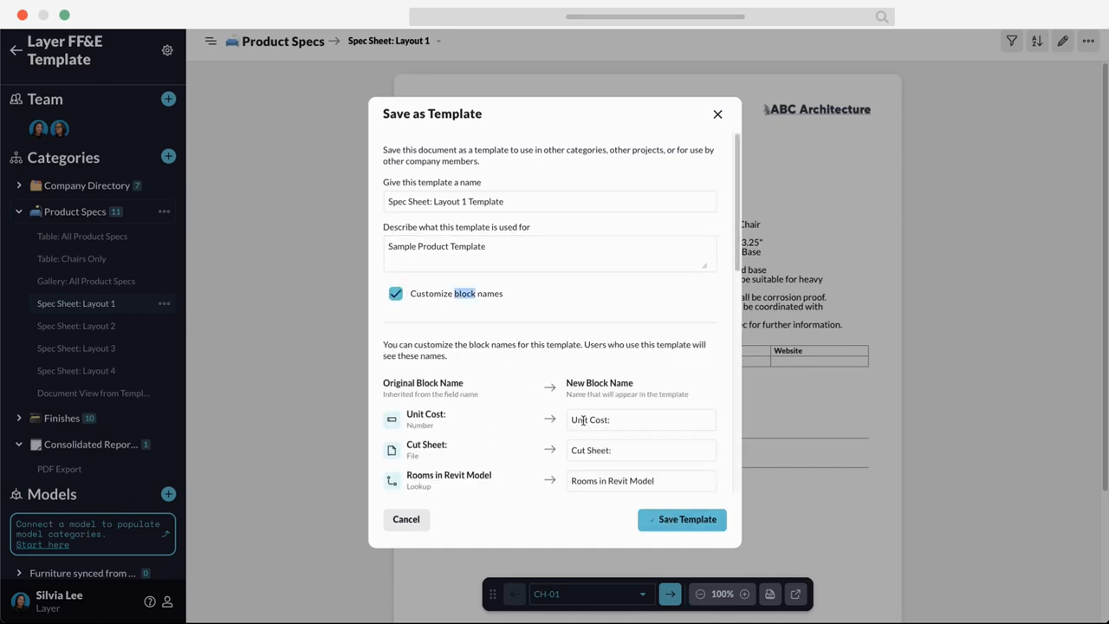
scroll(590, 405, down, 2)
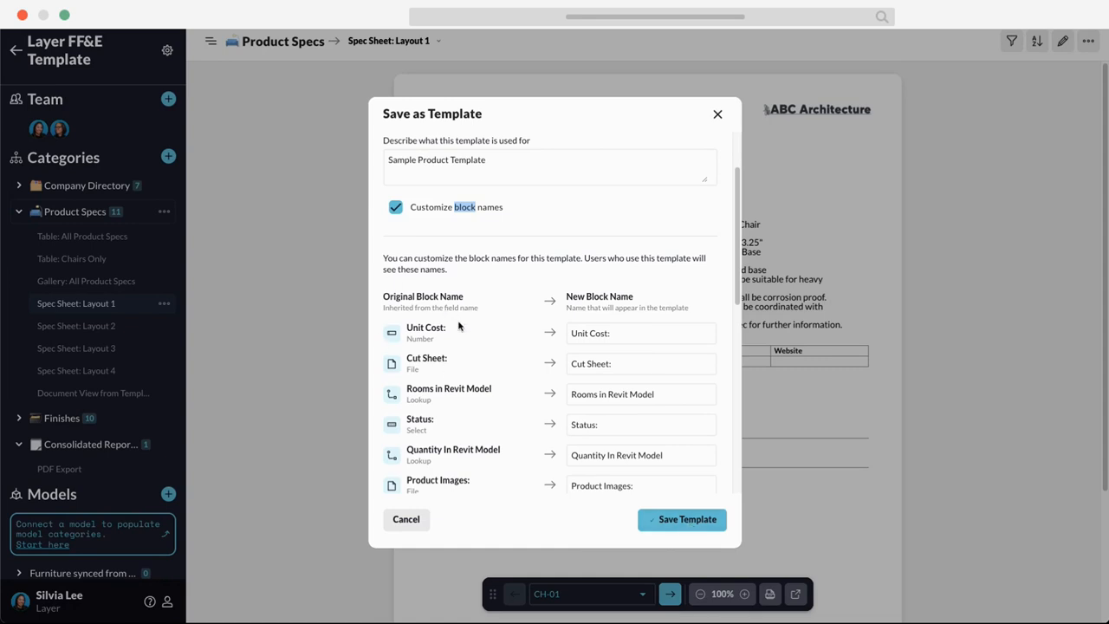
scroll(458, 326, up, 2)
click(396, 293)
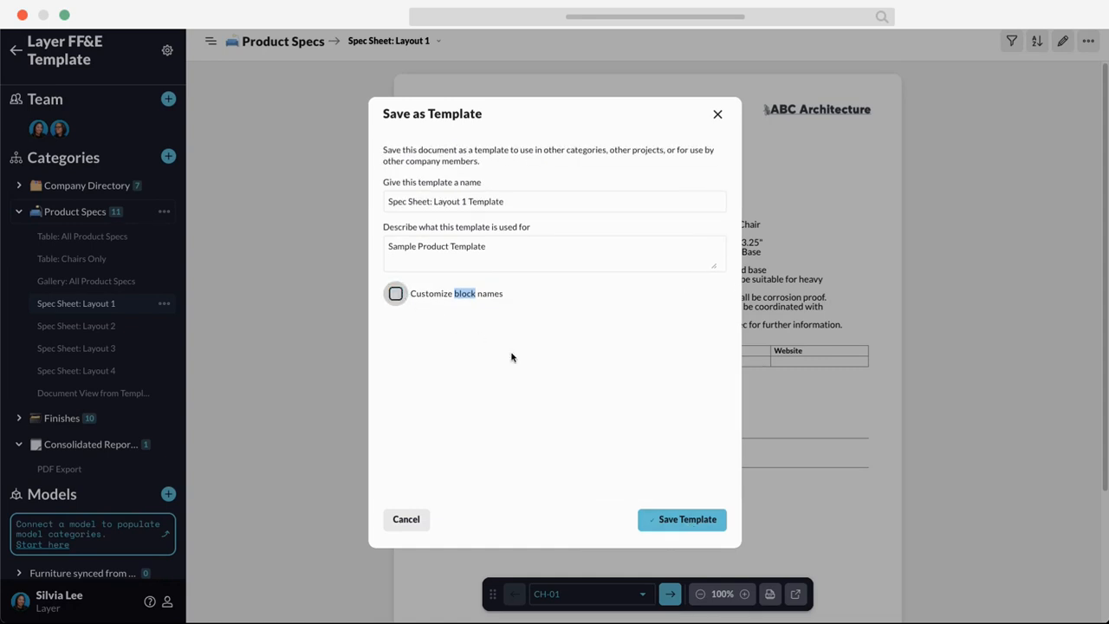
Step: Save the "Spec Sheet: Layout 1 Template" document template and briefly look at the view options
click(681, 520)
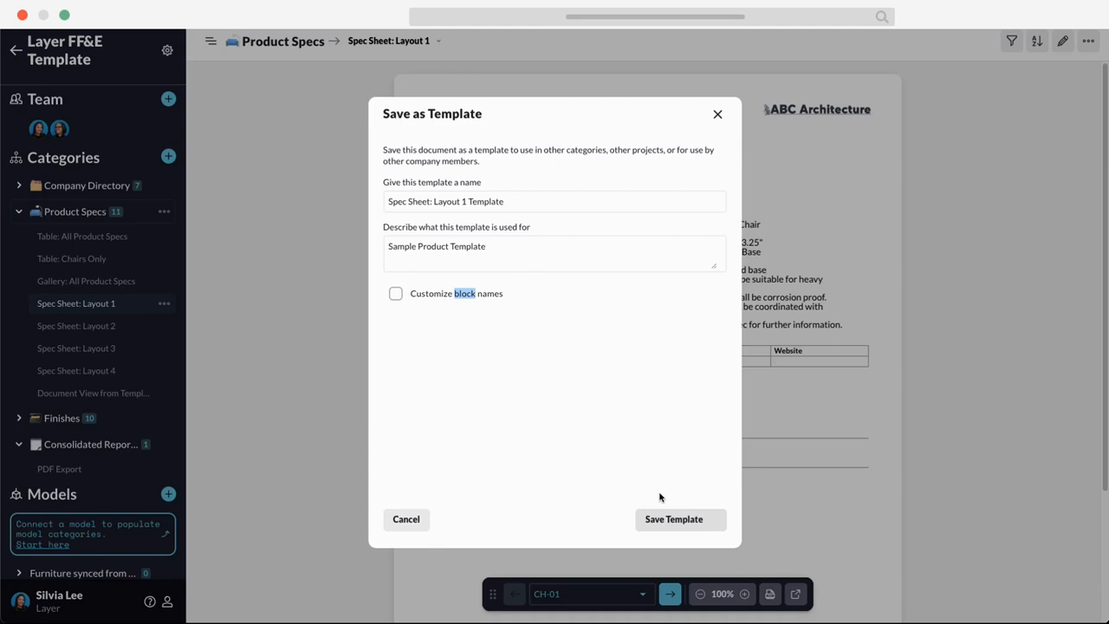
click(661, 516)
click(1088, 41)
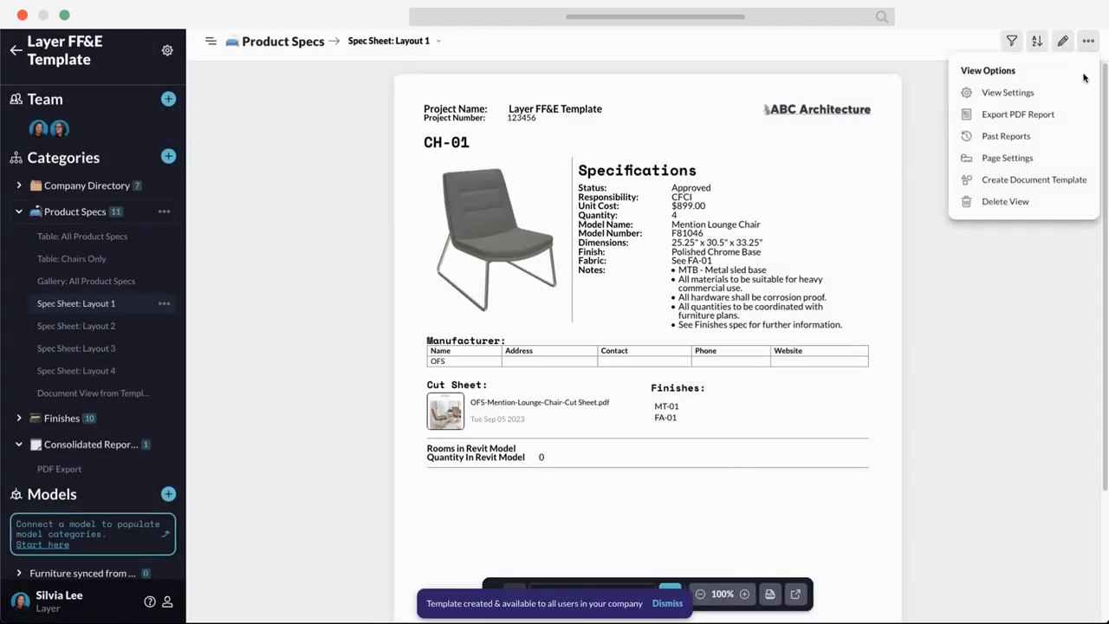
click(1031, 310)
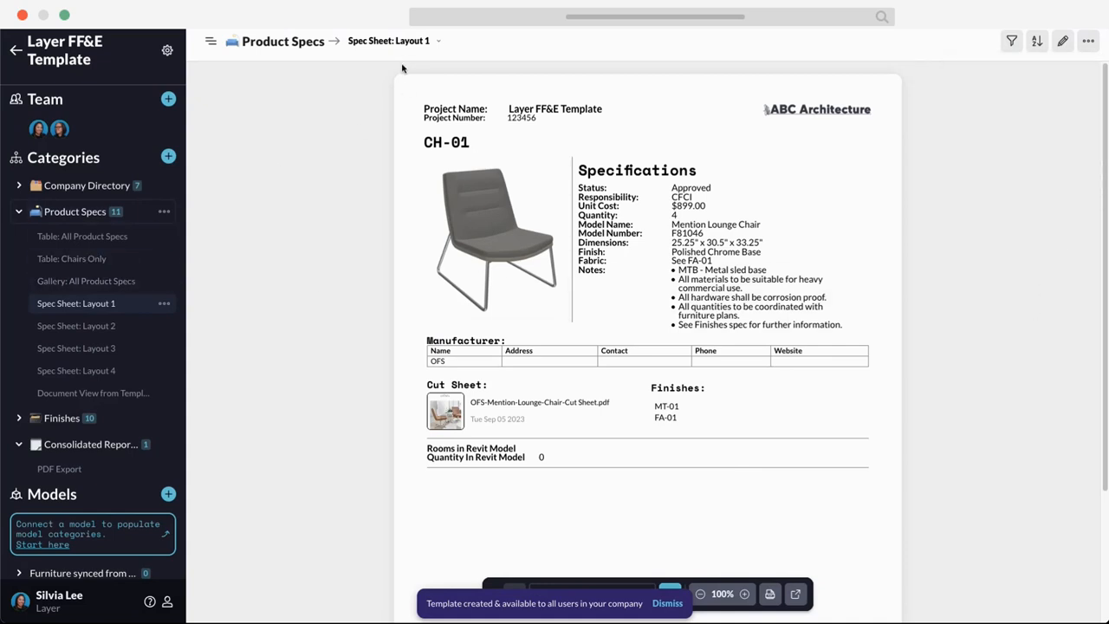
Step: Create a new Product Specs view of the Document type named "Test"
click(432, 43)
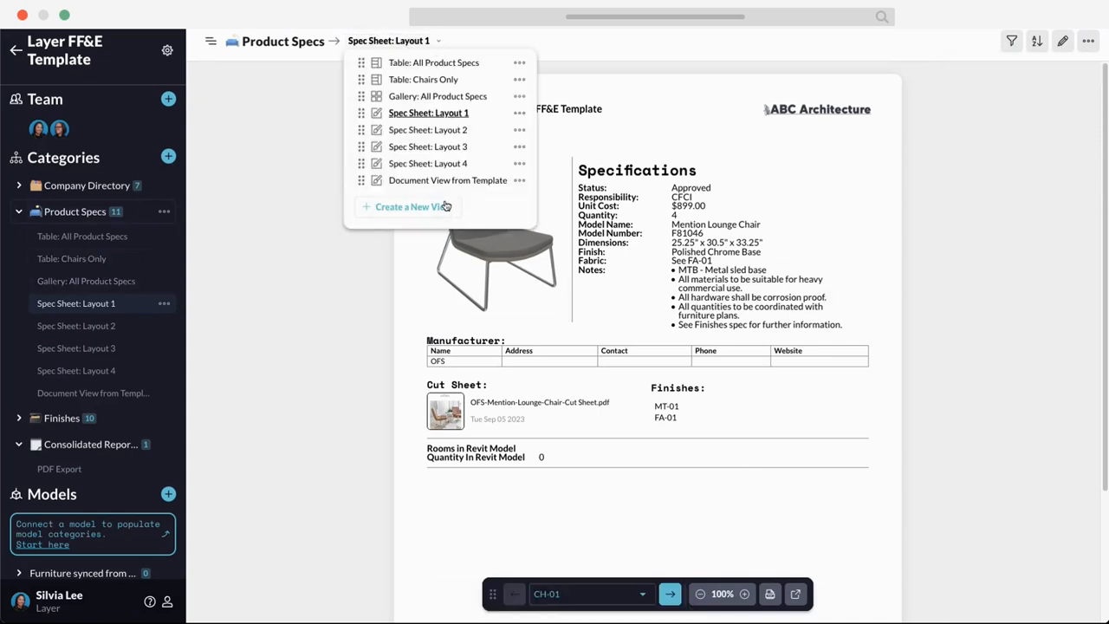
click(445, 206)
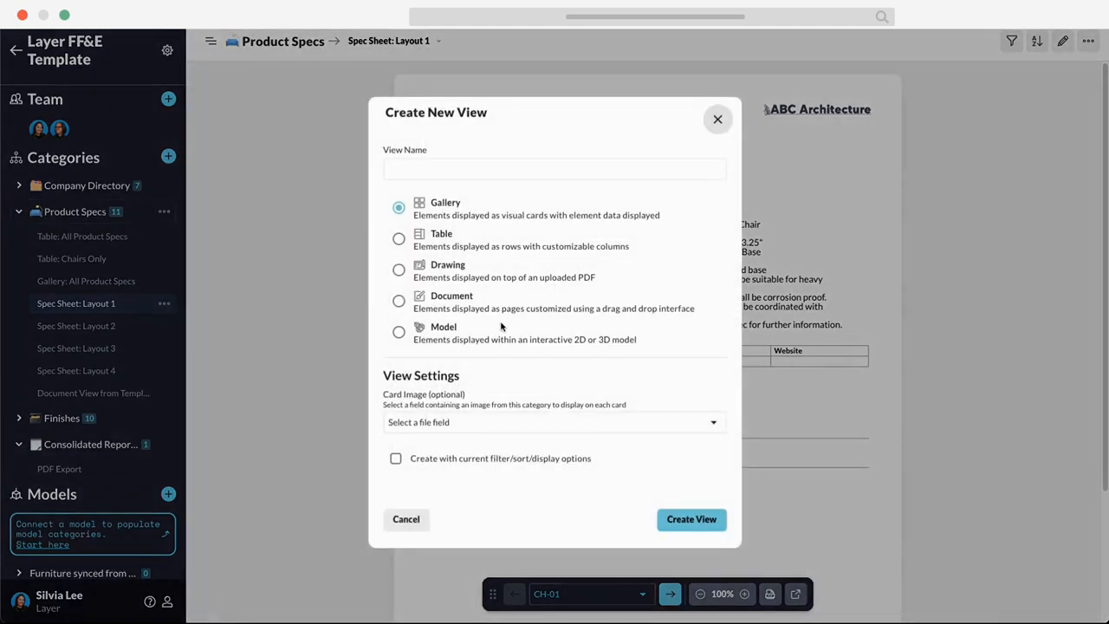
click(401, 300)
click(407, 169)
text(Tes)
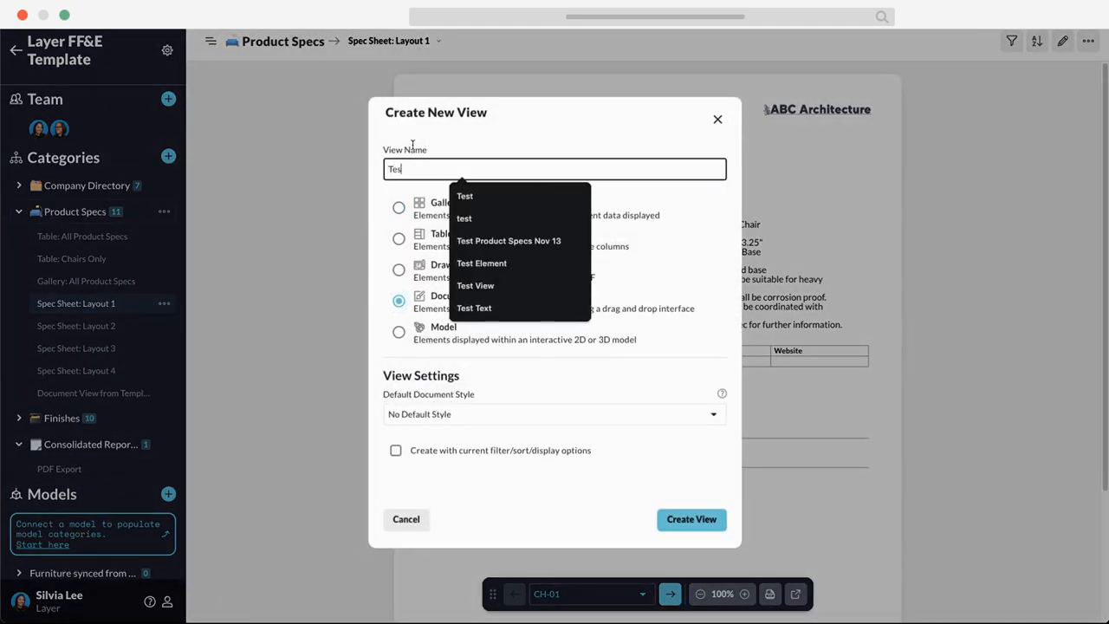
text(t)
click(690, 522)
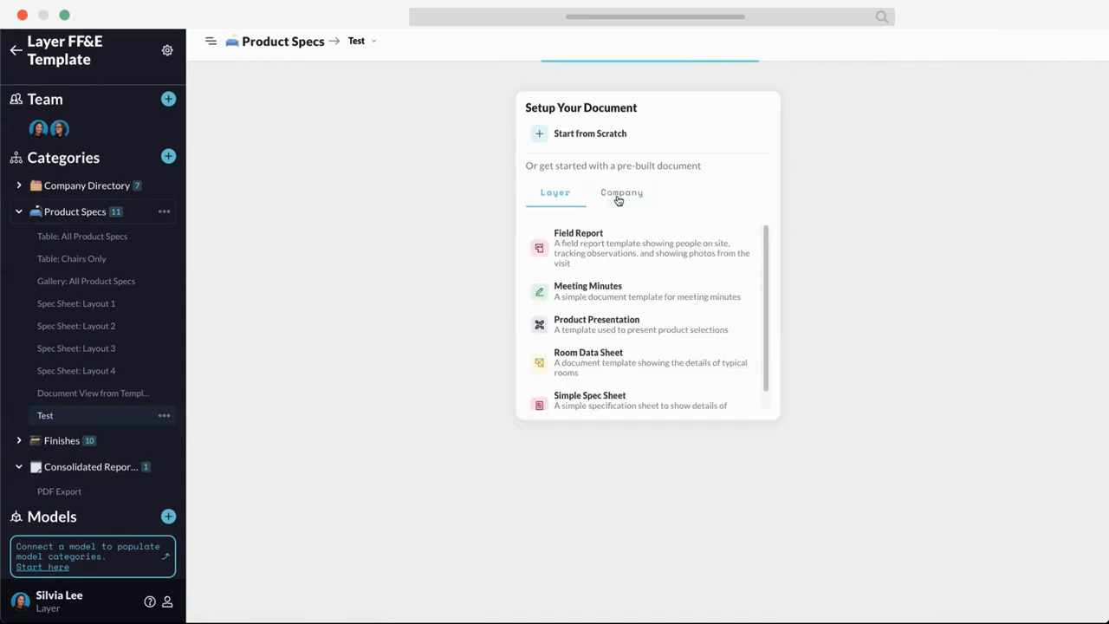
Step: Compare the pre-built document templates offered by Layer with the company's own templates
click(618, 200)
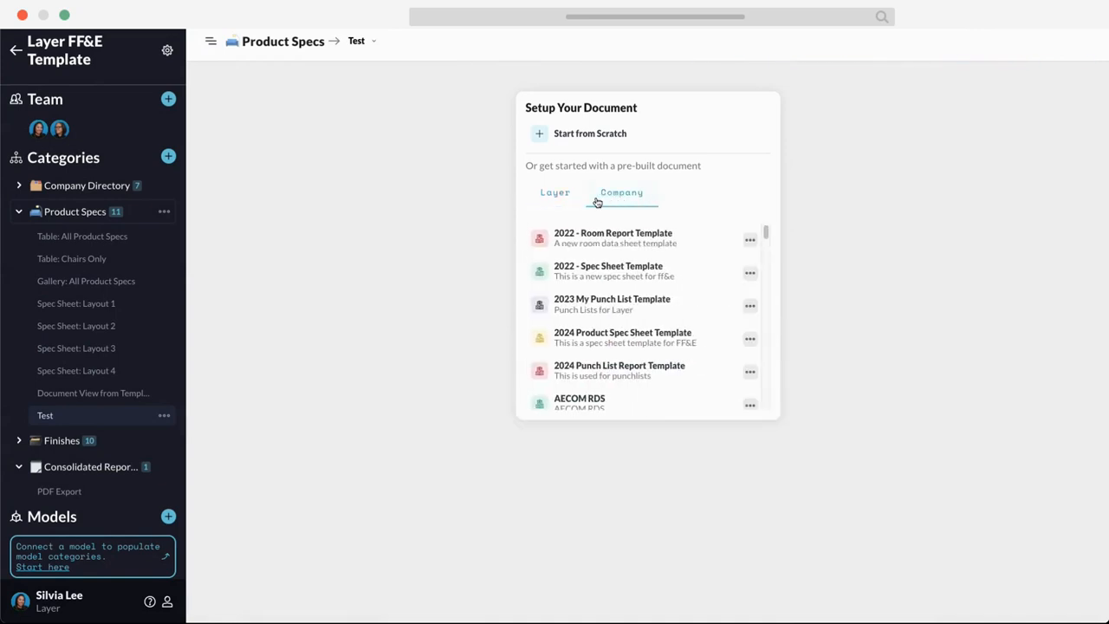
click(555, 202)
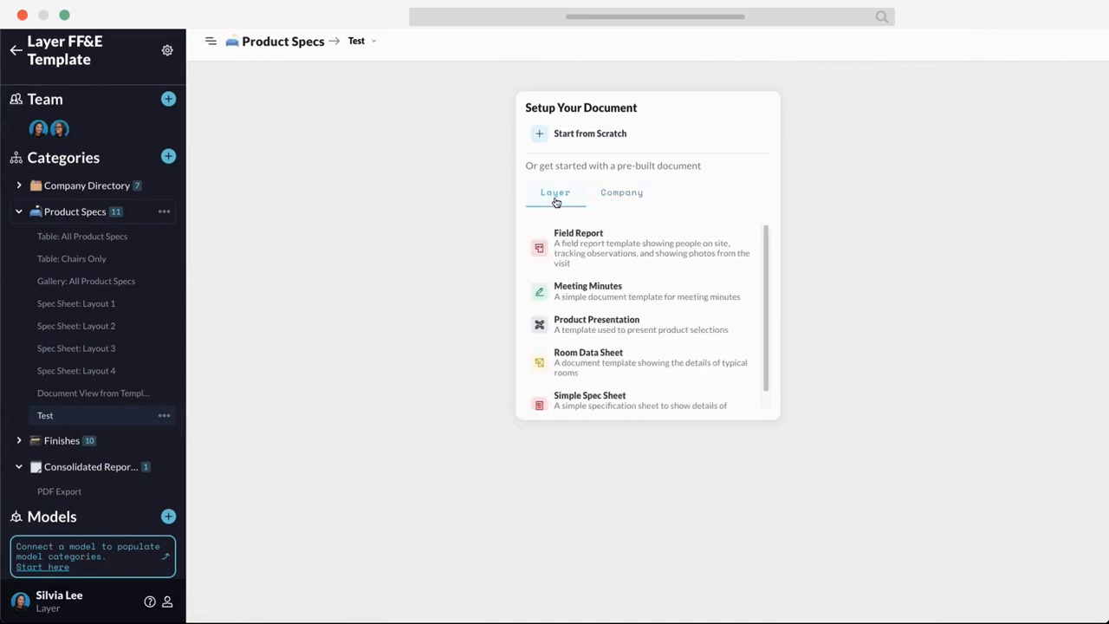
click(615, 201)
scroll(679, 362, down, 1)
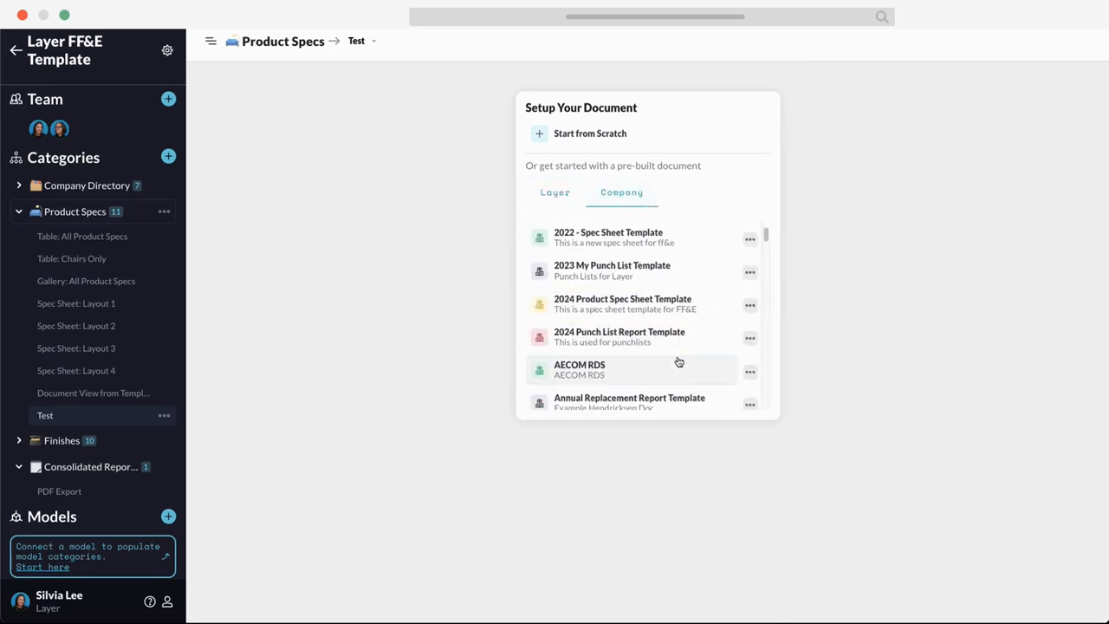
scroll(679, 362, down, 10)
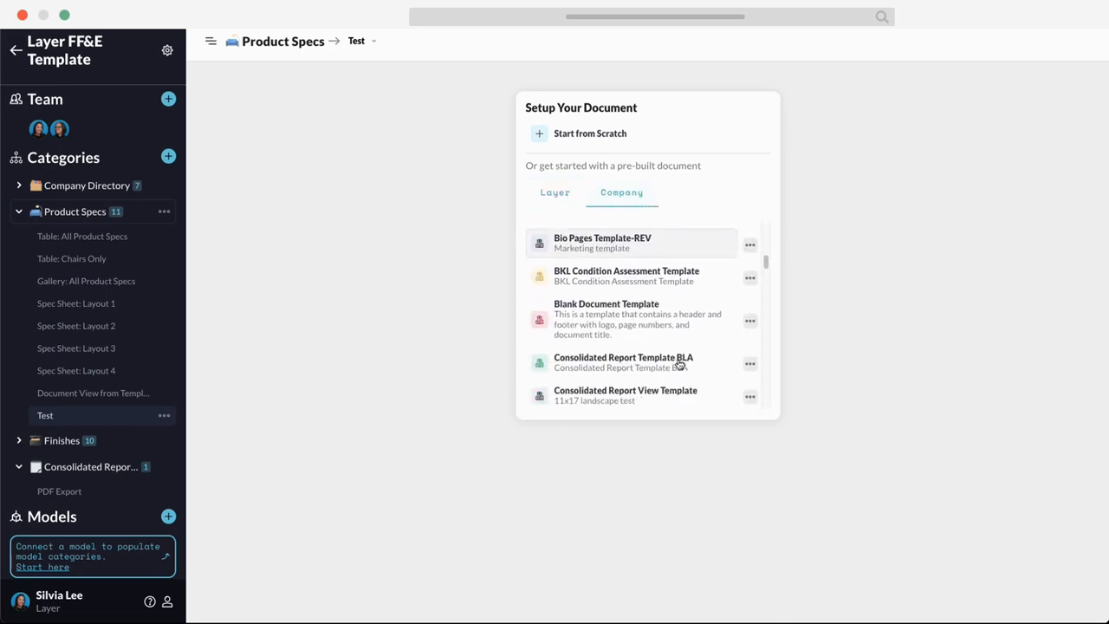
scroll(680, 366, down, 3)
click(554, 194)
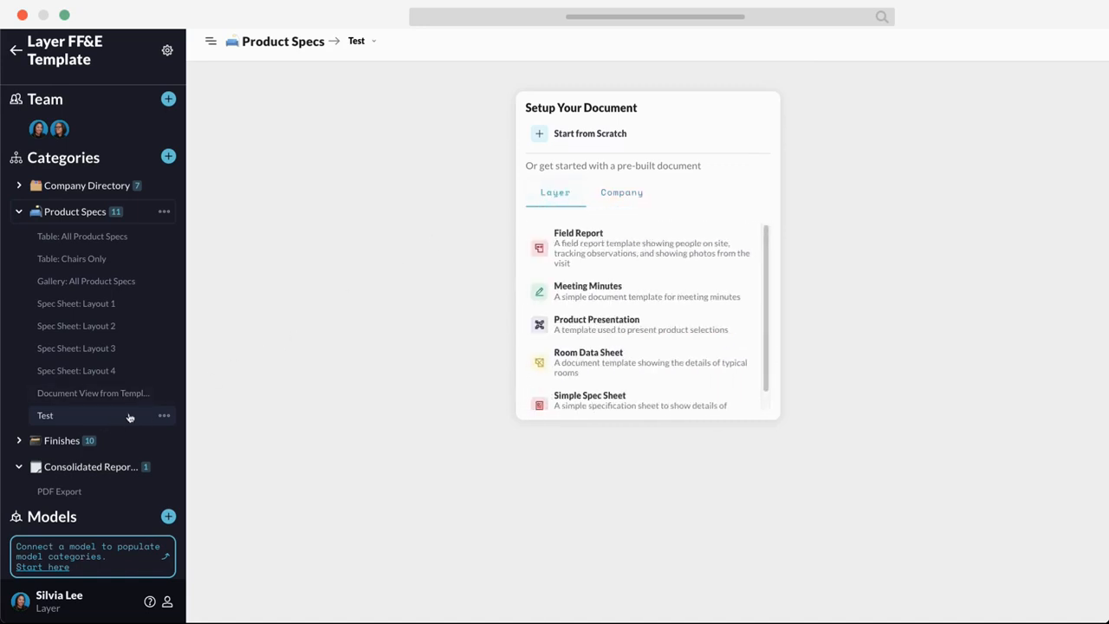
Step: Delete the "Test" view from Product Specs
click(164, 416)
click(195, 530)
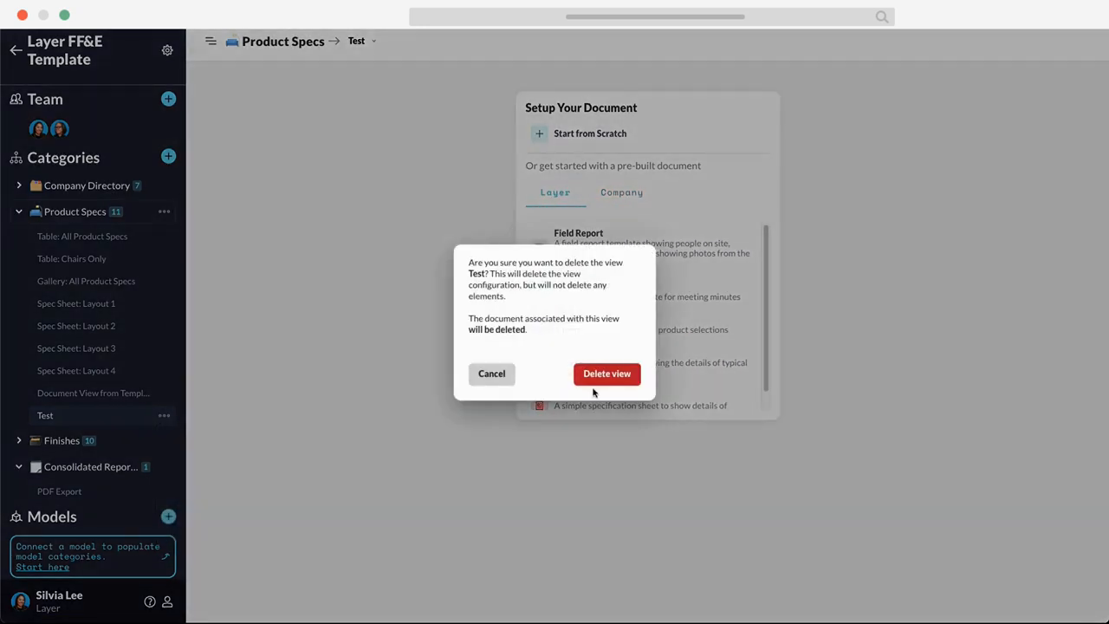
click(598, 378)
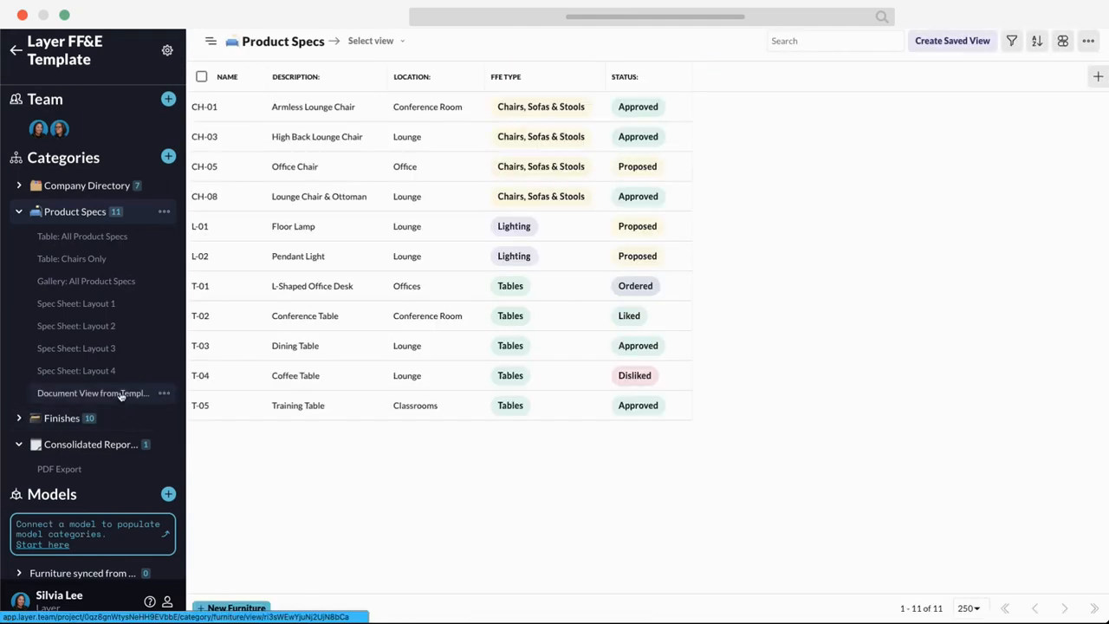
Step: Set up a new Product Specs view named "Document View from Scratch" with the Document view type
click(121, 394)
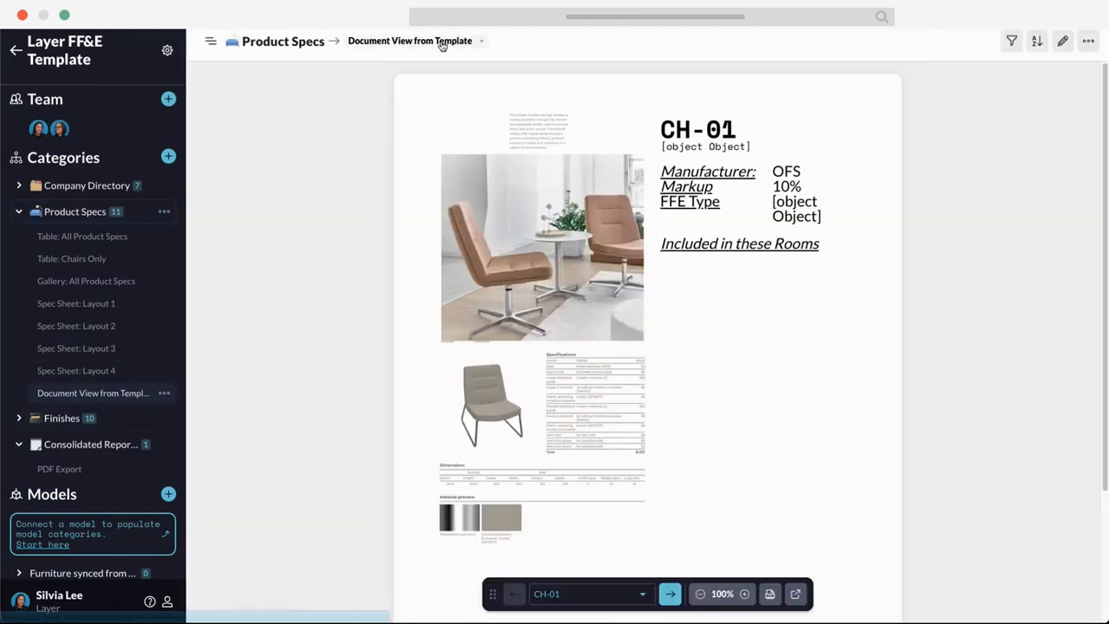
click(442, 46)
click(442, 213)
click(532, 171)
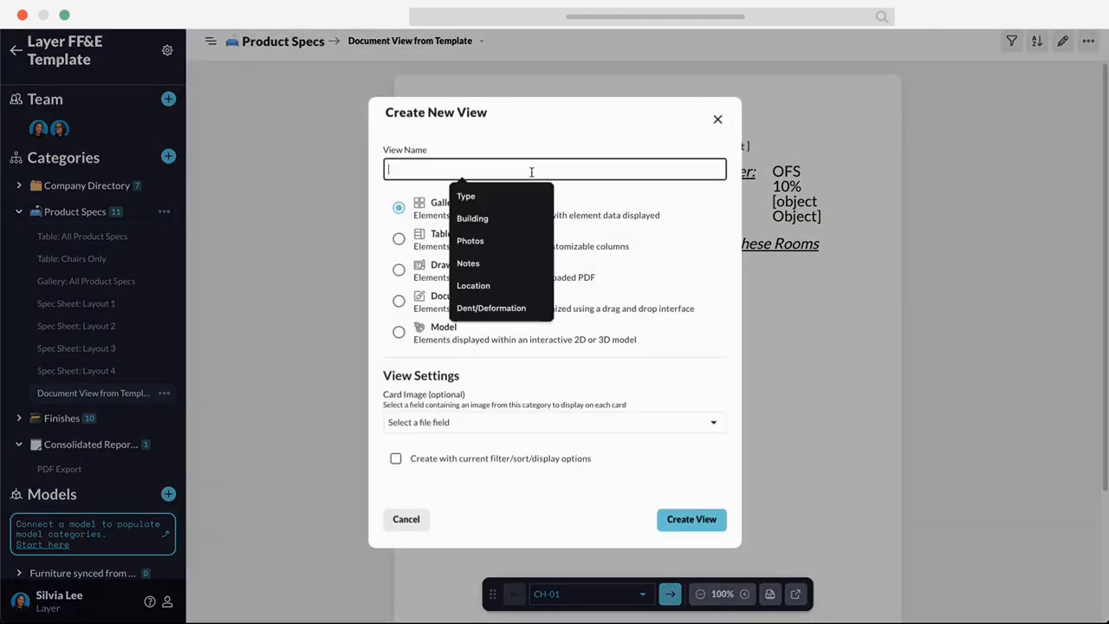
text(Document)
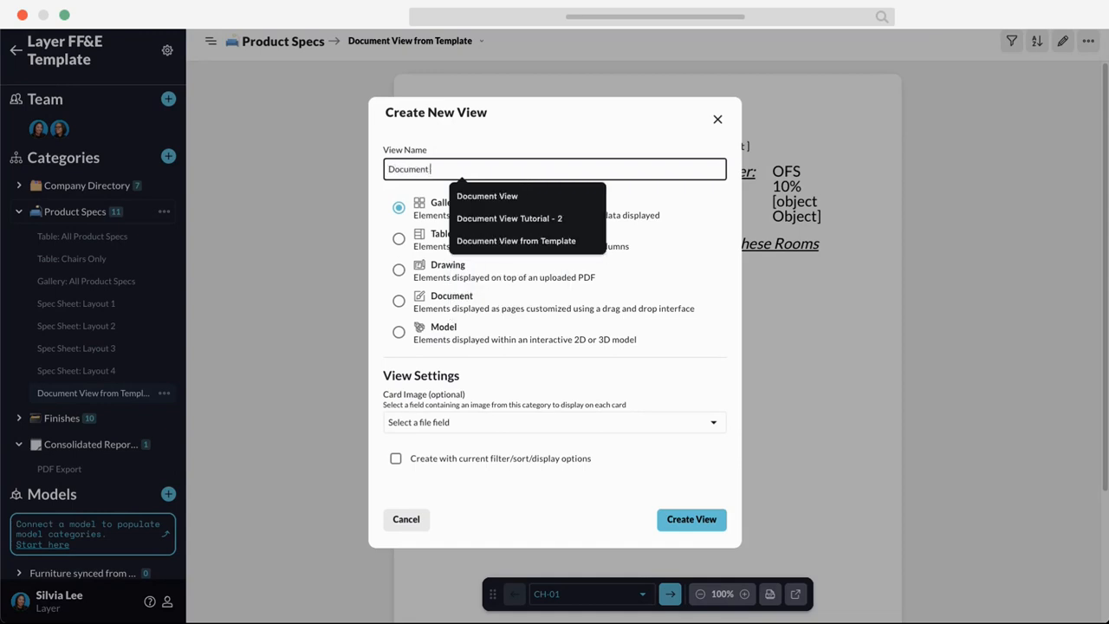
text( View from Scratch)
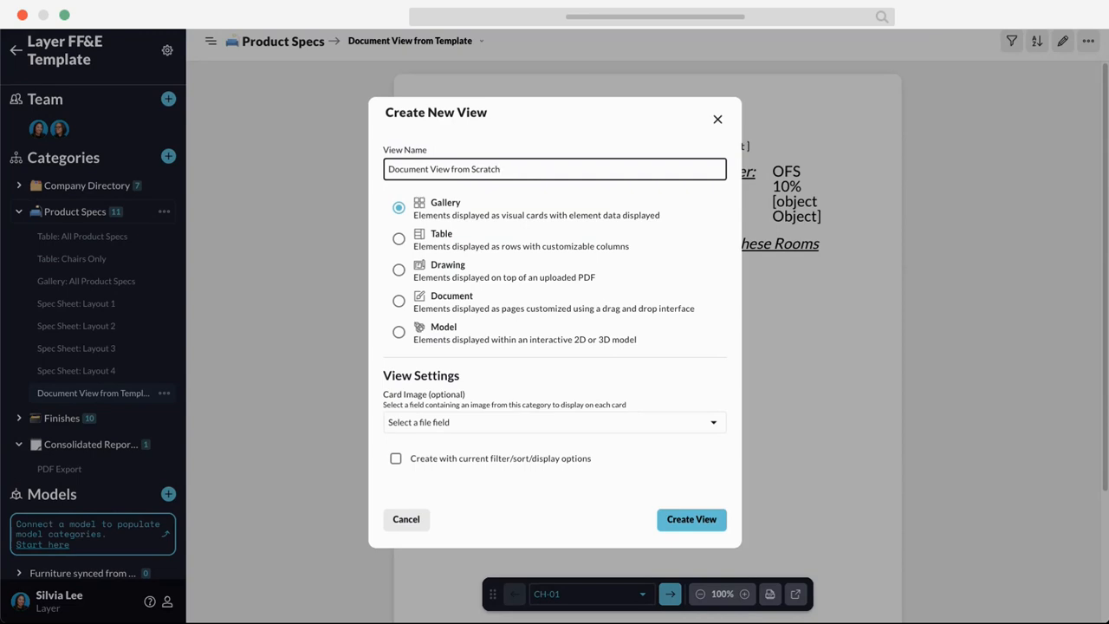
click(398, 301)
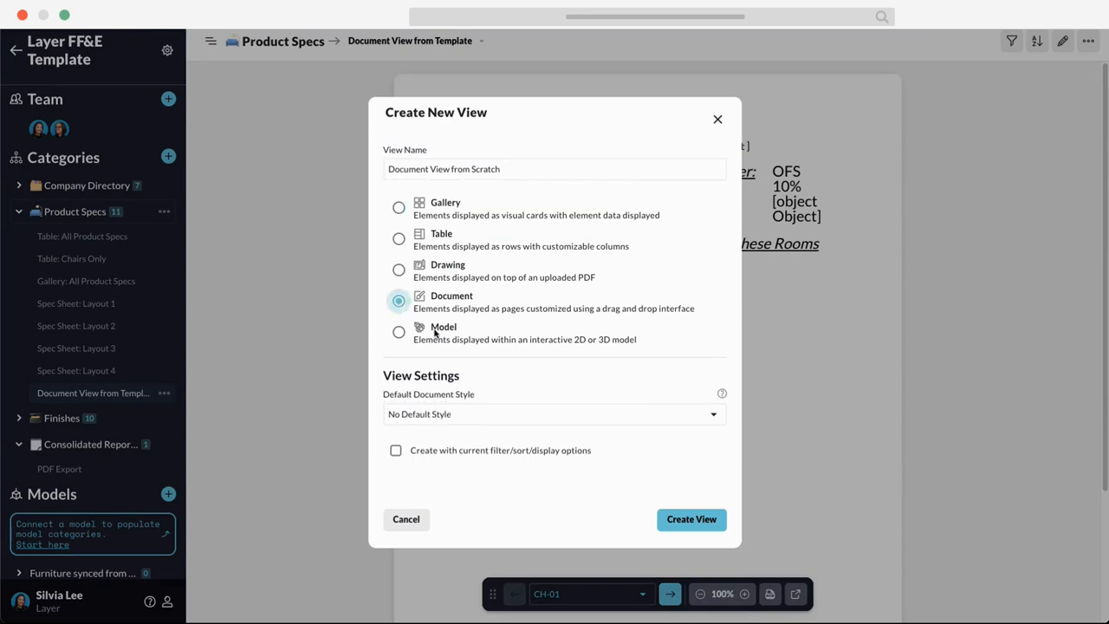
Step: Create the view with Arial 10pt as its default document style and start the document from scratch
click(506, 420)
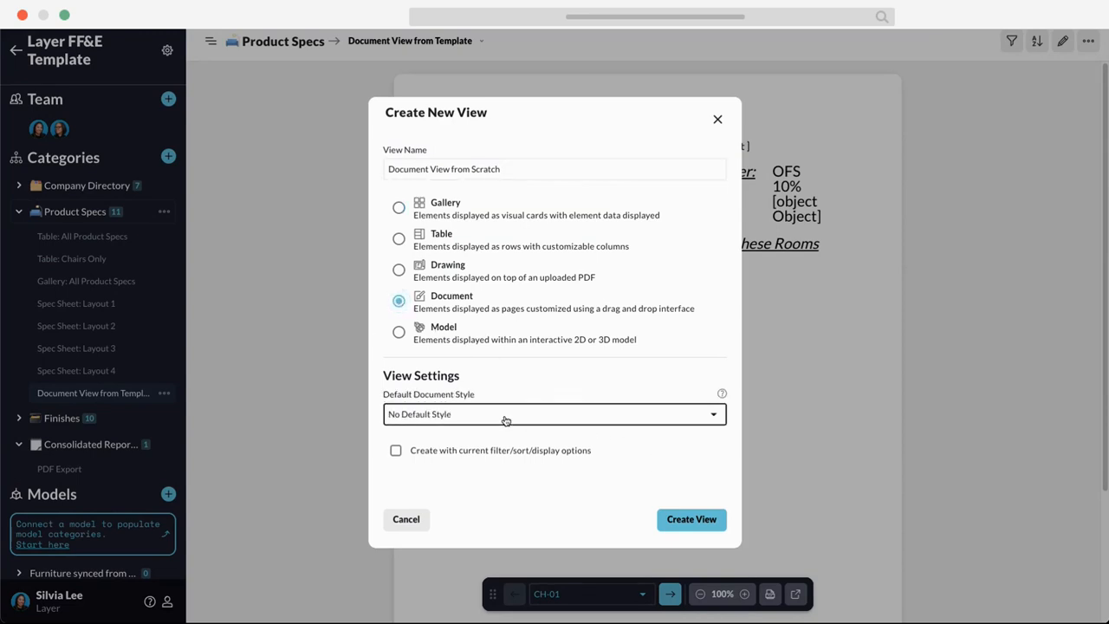
scroll(507, 494, down, 1)
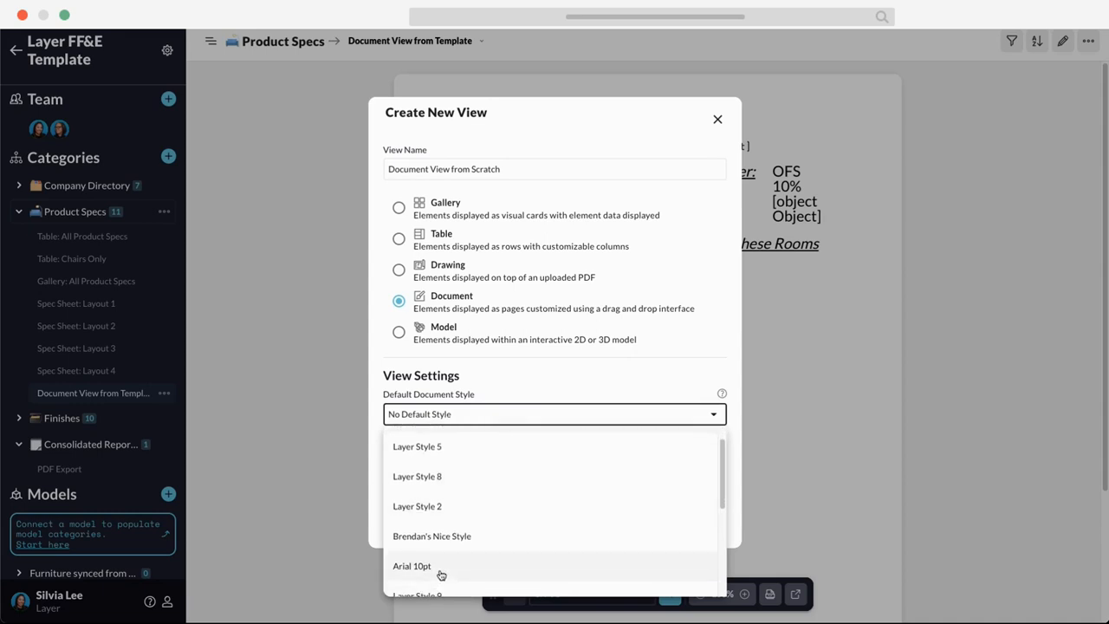
click(413, 566)
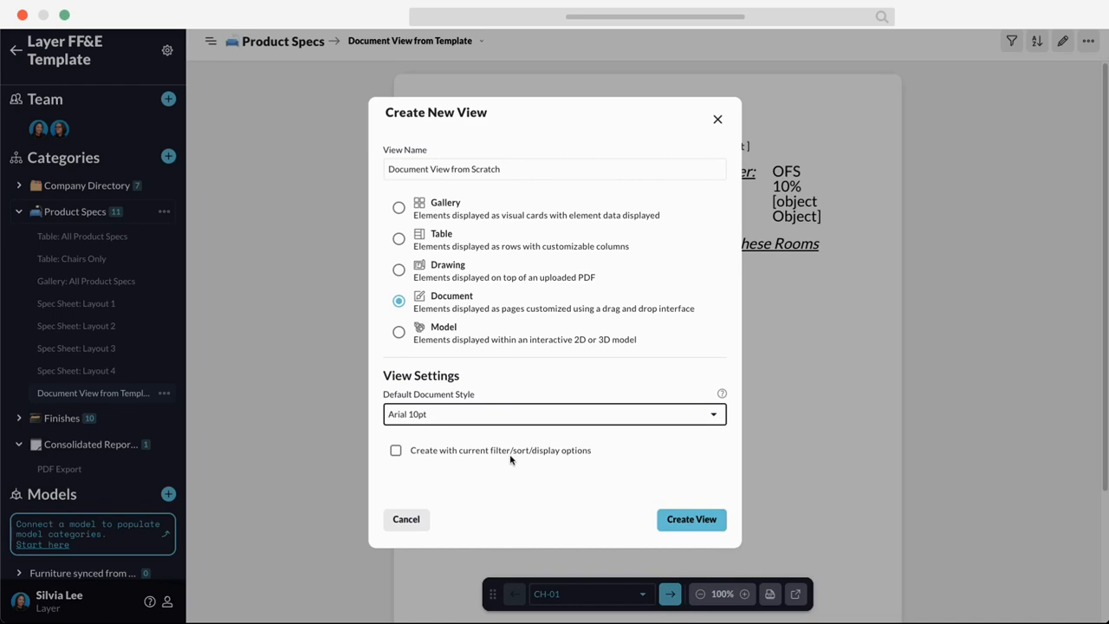
click(718, 520)
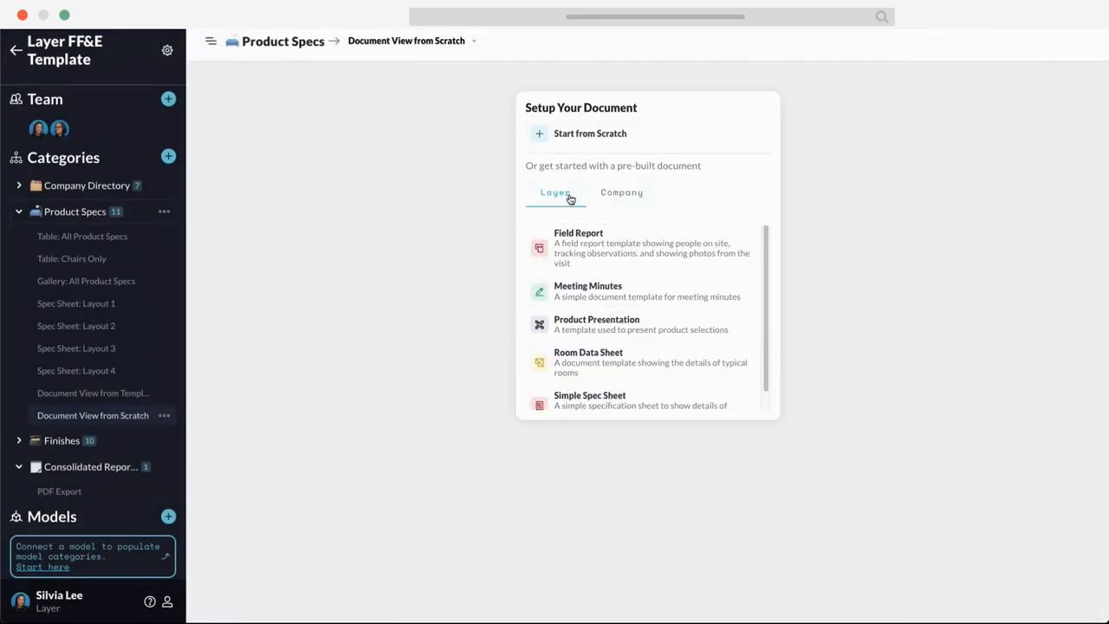
click(590, 140)
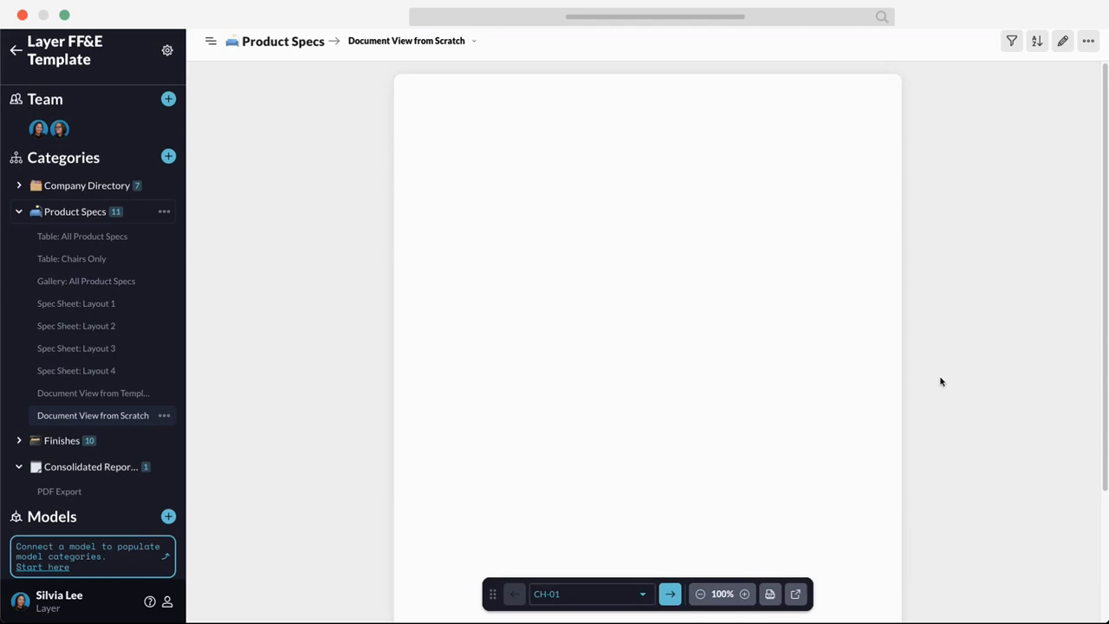
Step: Set the document's page size to Ledger and its orientation to Landscape, and save the page settings
click(1088, 41)
click(1043, 179)
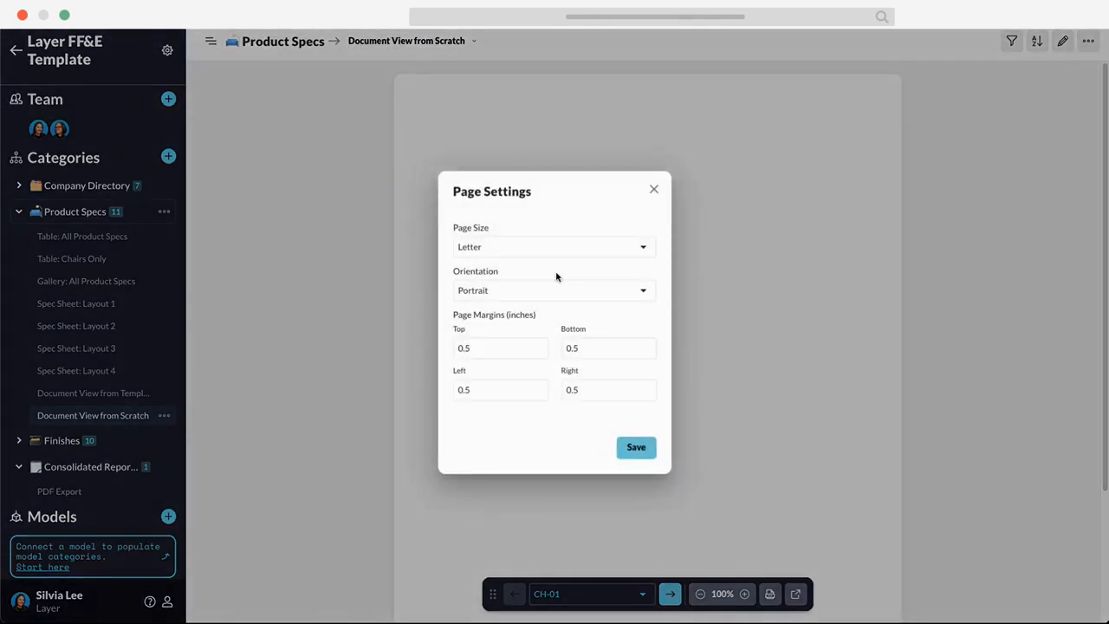
click(555, 247)
click(530, 353)
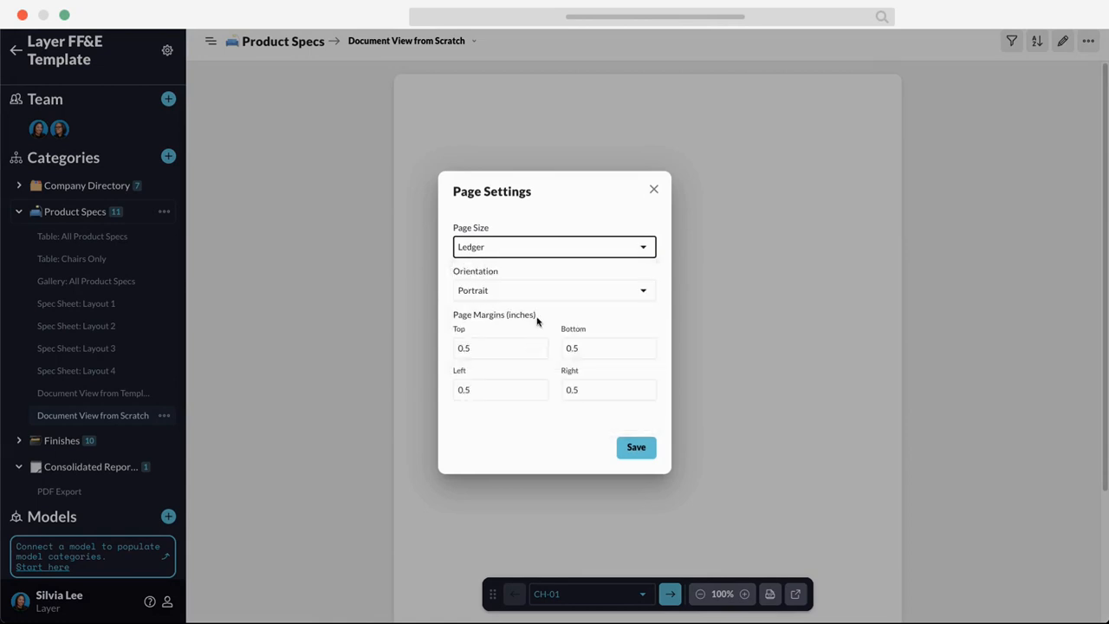
click(540, 293)
click(538, 350)
click(637, 448)
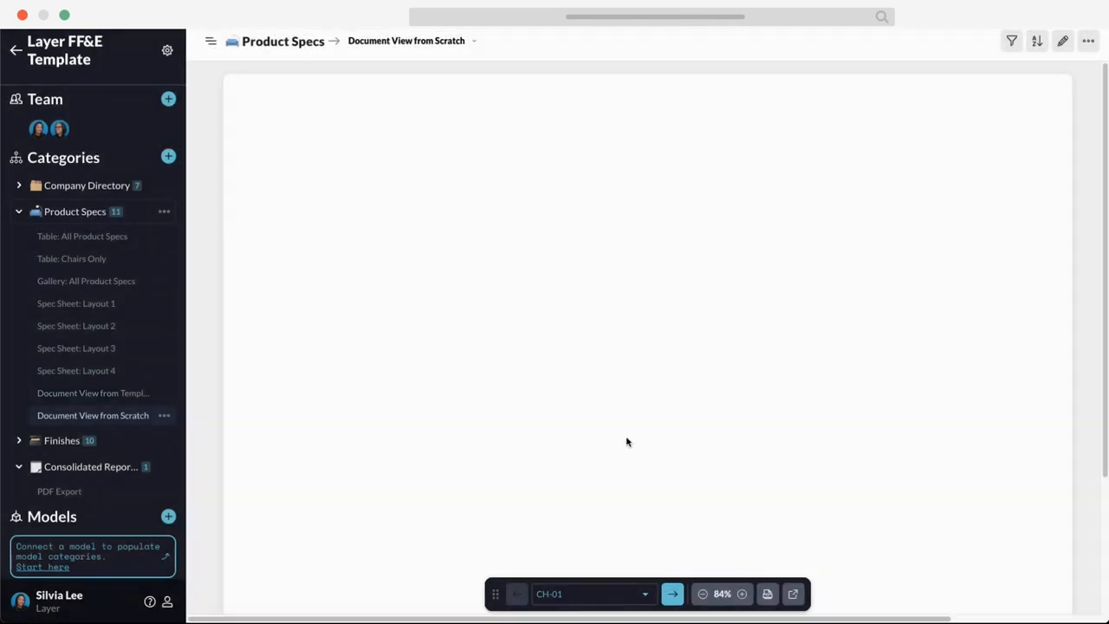
Step: Set the document's page size to Letter and its orientation to Portrait, and save the page settings
click(1088, 40)
click(1045, 181)
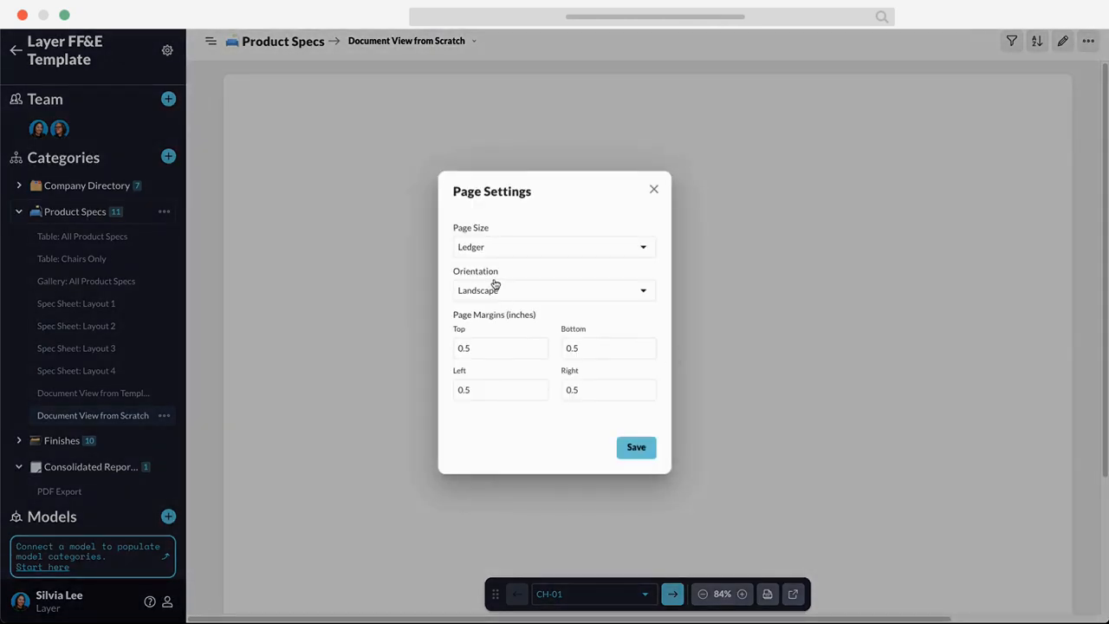
click(506, 251)
scroll(535, 405, down, 2)
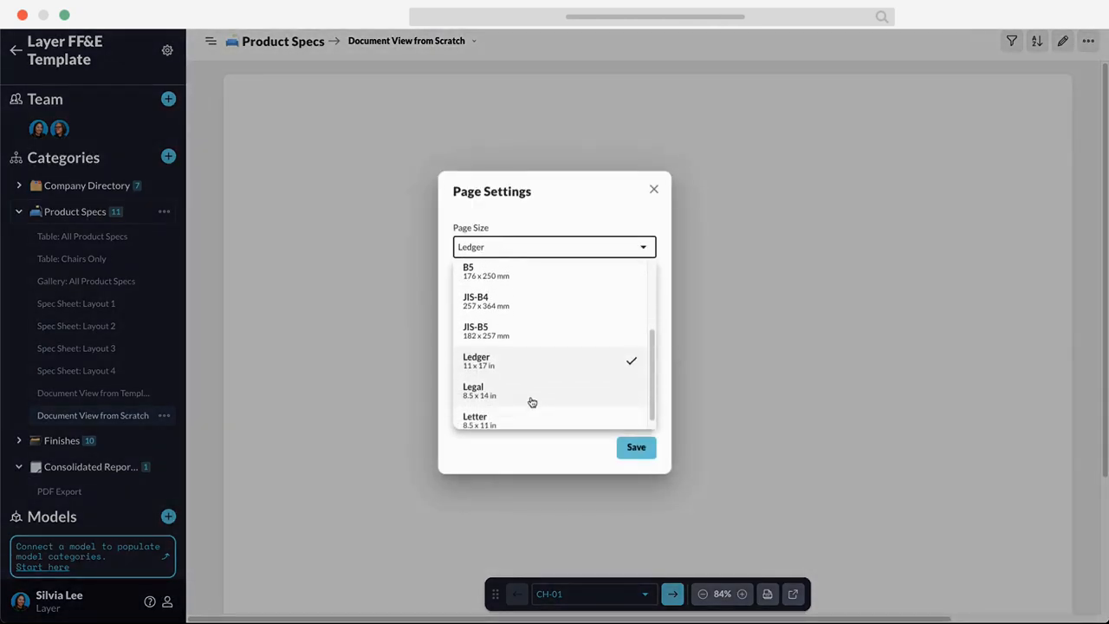
scroll(531, 406, down, 1)
click(530, 408)
click(539, 291)
click(530, 323)
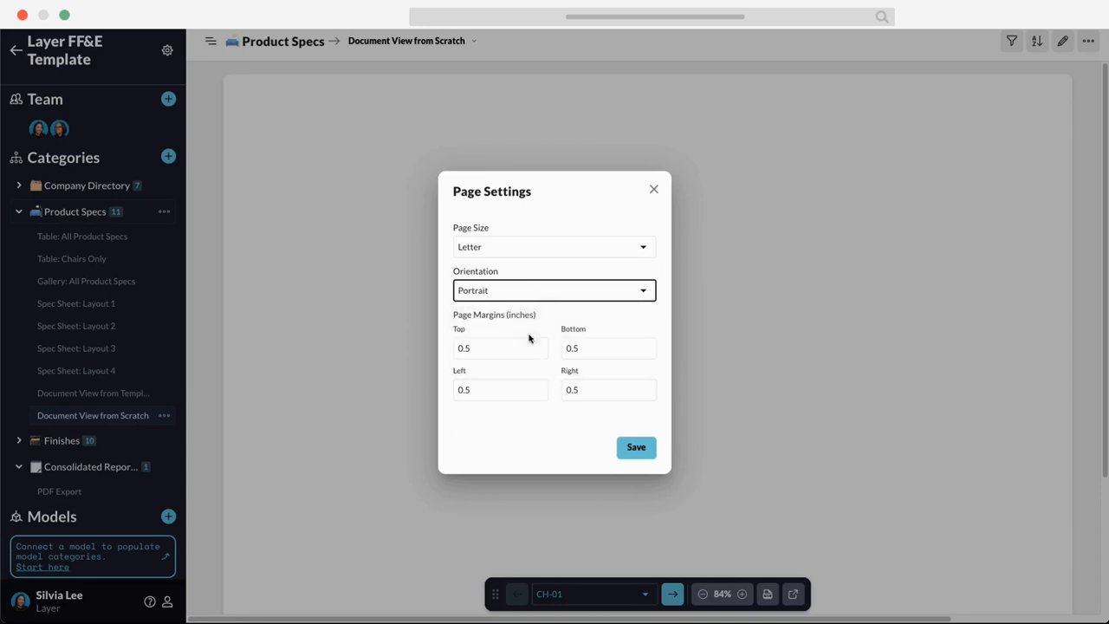
click(625, 444)
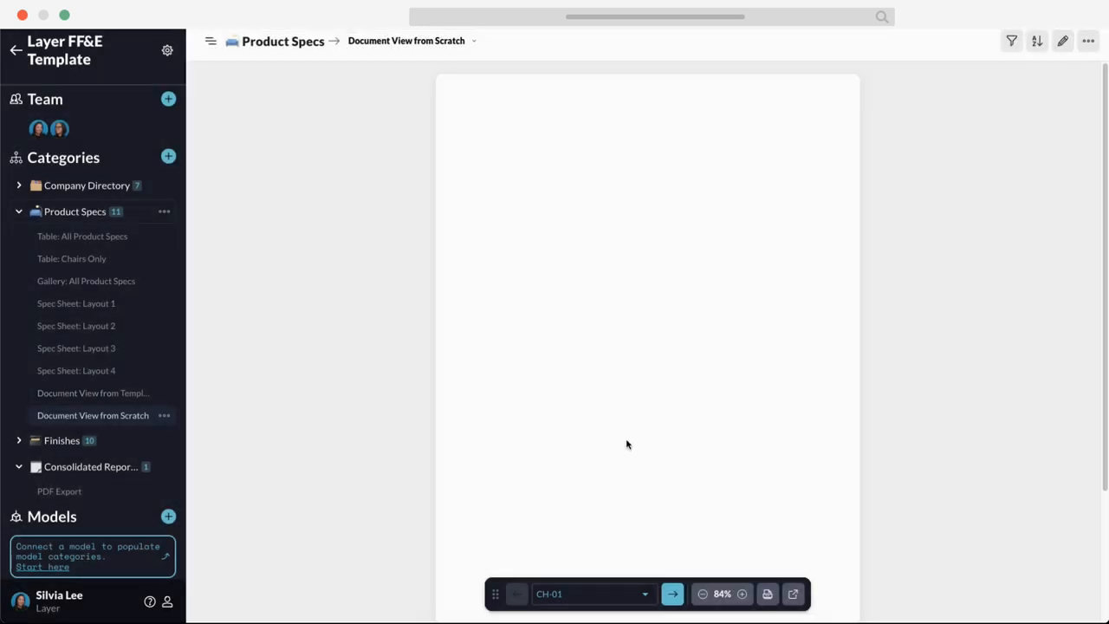
Step: Start editing the blank document and add the fixed header and footer containers to it
click(1062, 43)
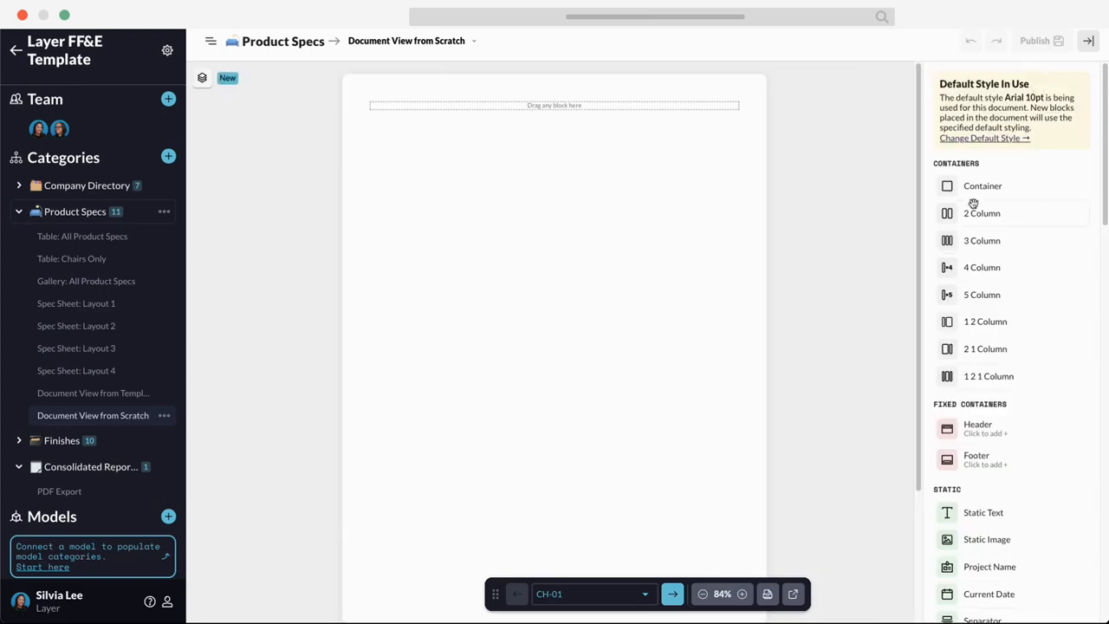
scroll(1008, 324, down, 1)
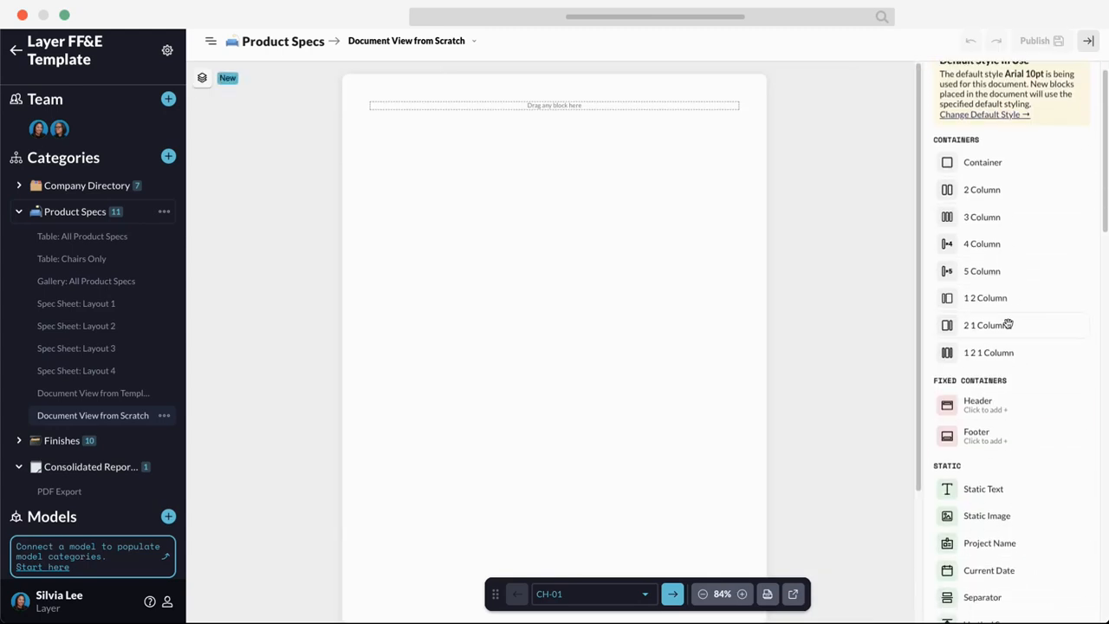
scroll(1009, 324, down, 1)
click(1010, 368)
click(1008, 401)
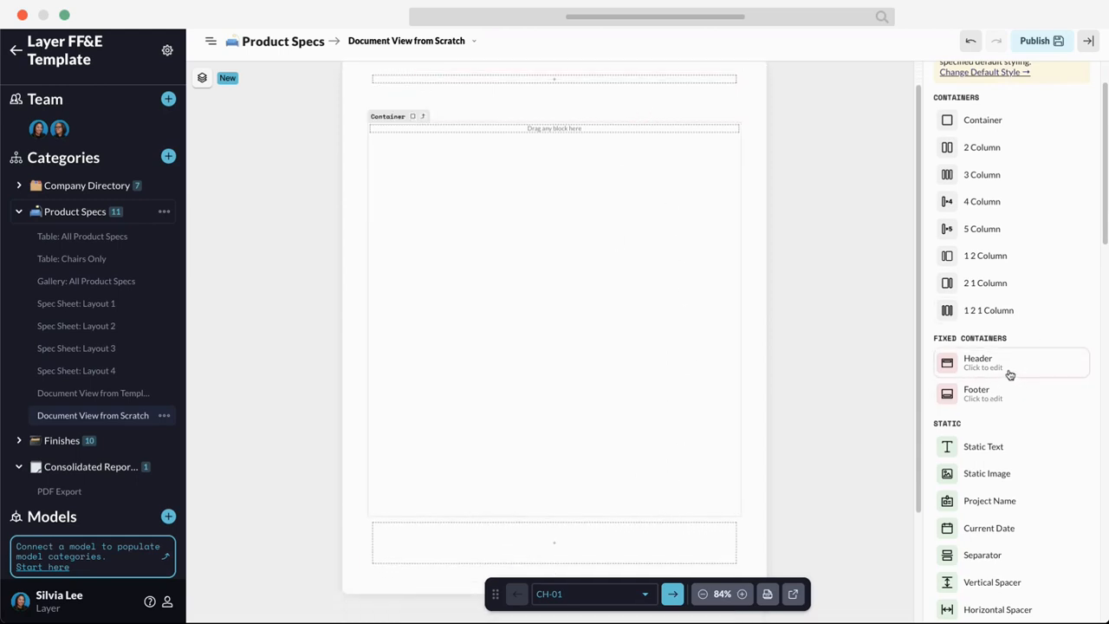
Step: Look at the footer's block details from the block list and from the page, and close them
scroll(1002, 364, up, 1)
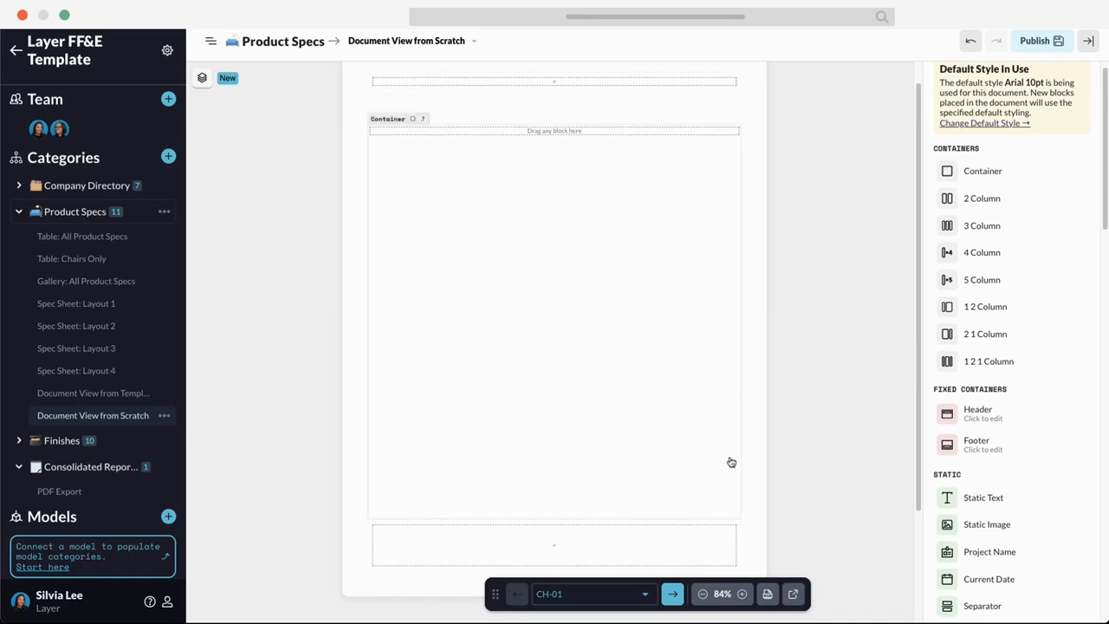
click(982, 447)
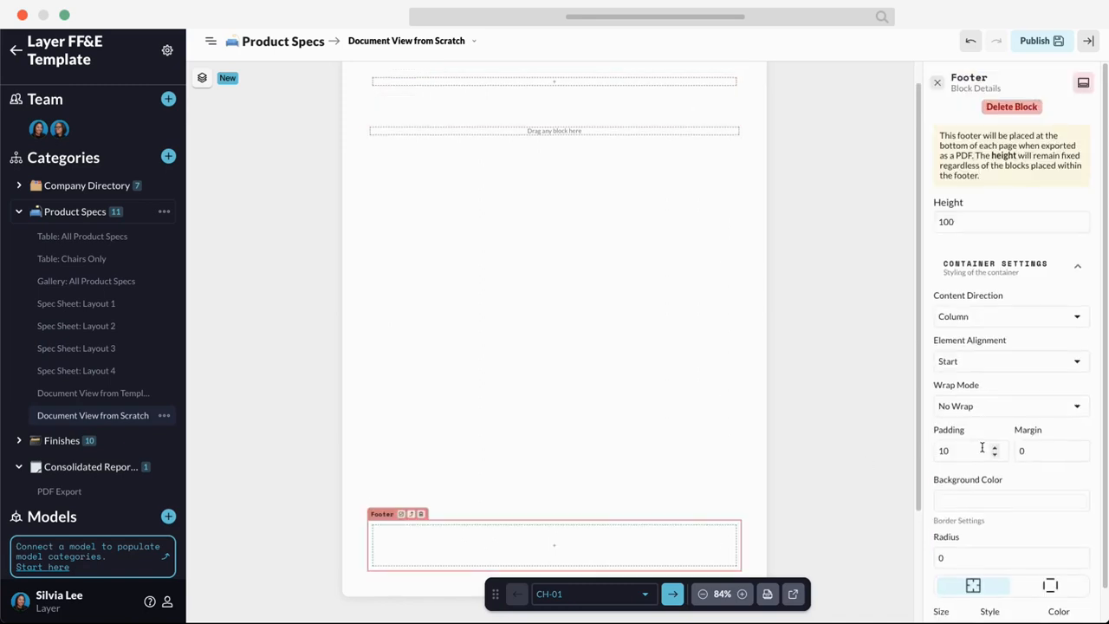
click(936, 83)
click(710, 554)
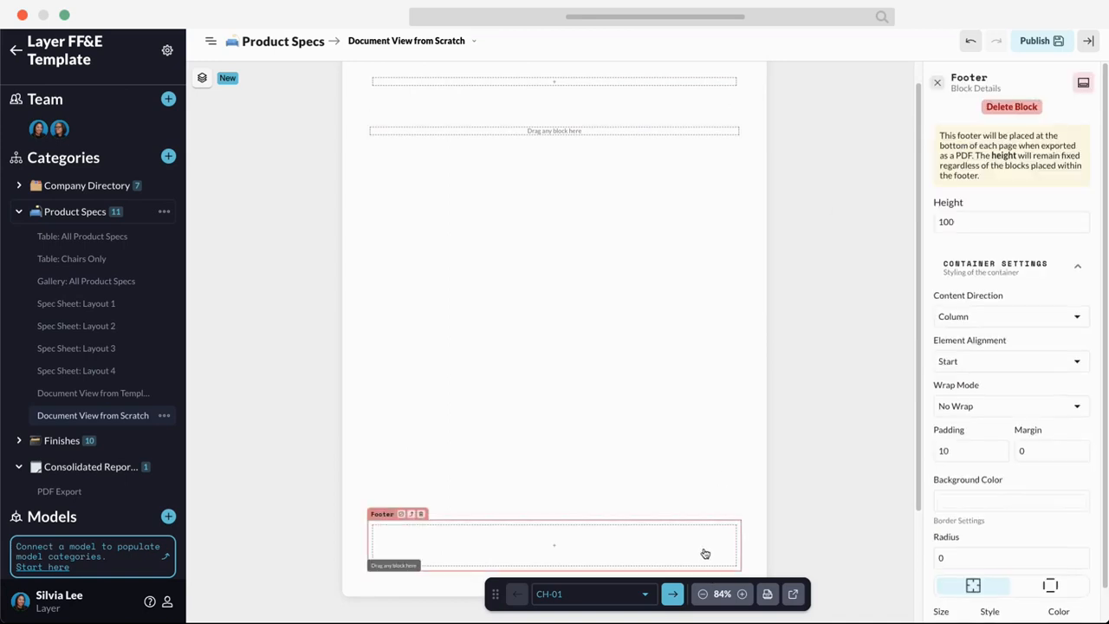
click(936, 82)
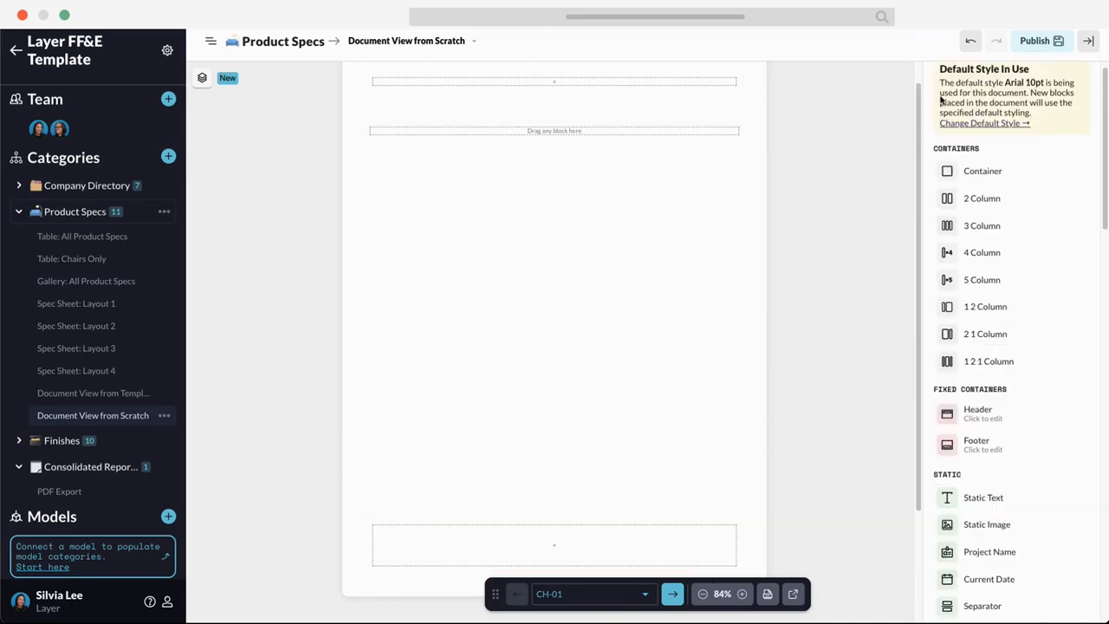
Step: Look at the header's block details and delete the header block from the document
click(999, 444)
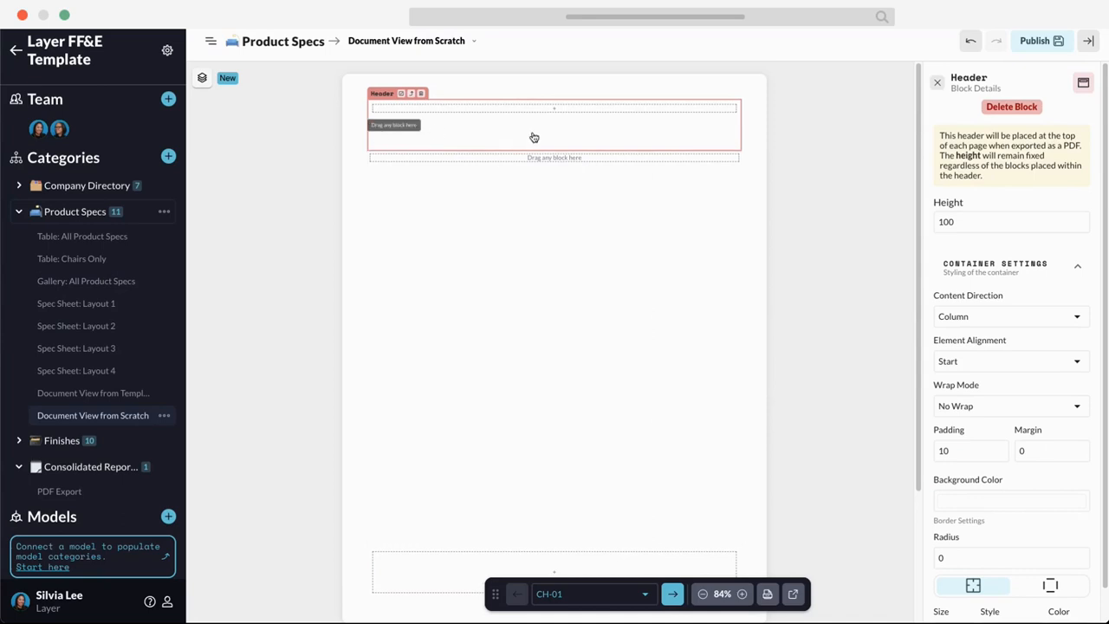
click(935, 83)
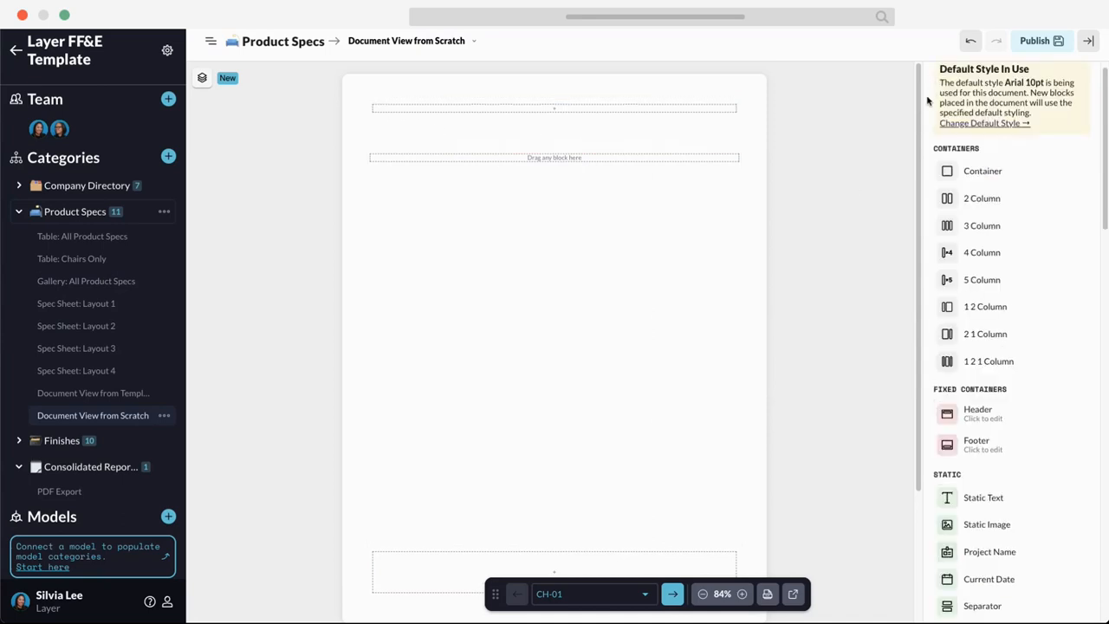
click(688, 123)
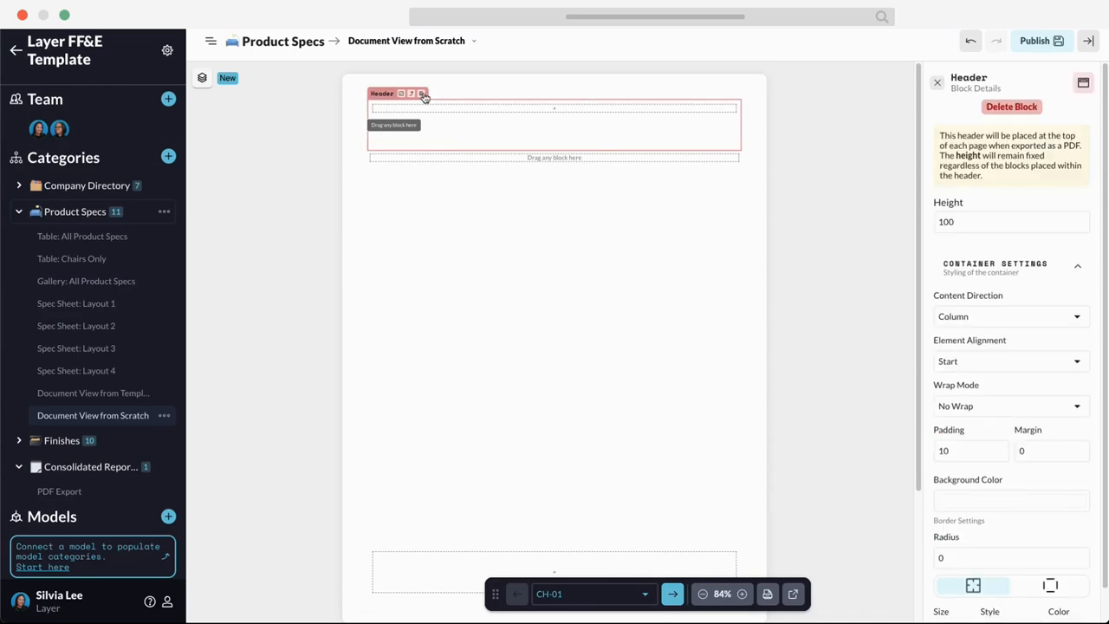
click(742, 593)
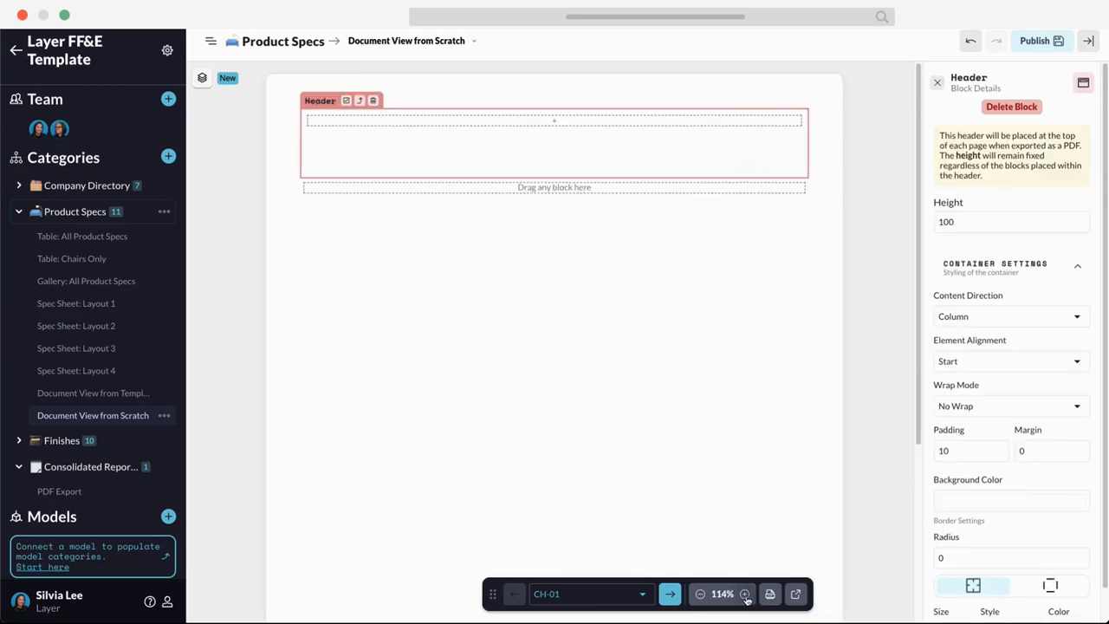
click(742, 594)
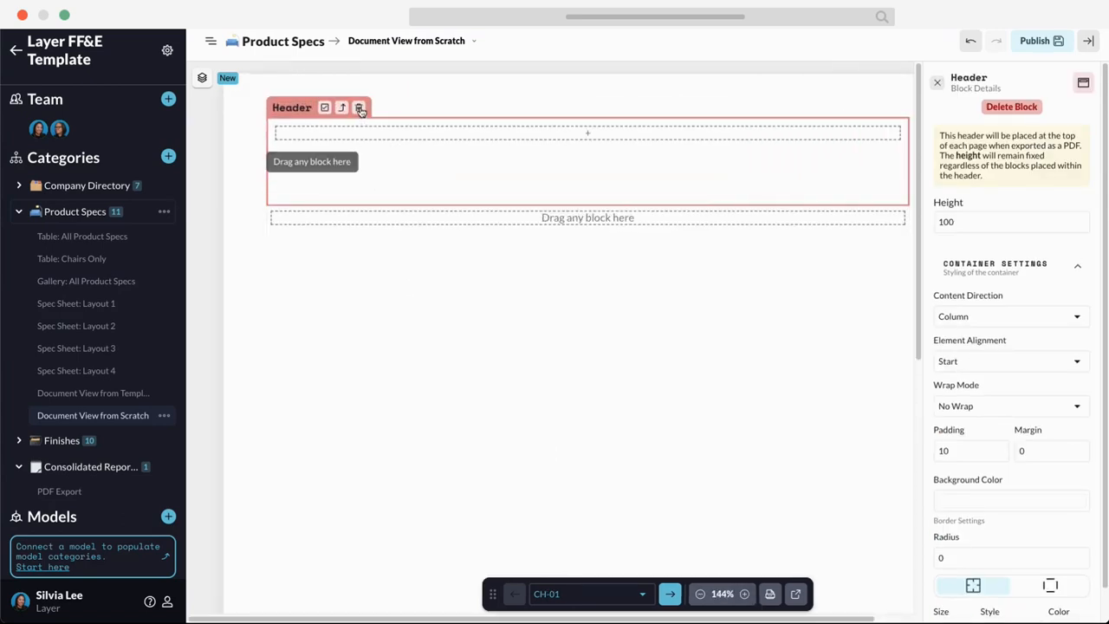
click(359, 107)
Step: Delete the footer block from the document
scroll(527, 300, down, 5)
click(552, 436)
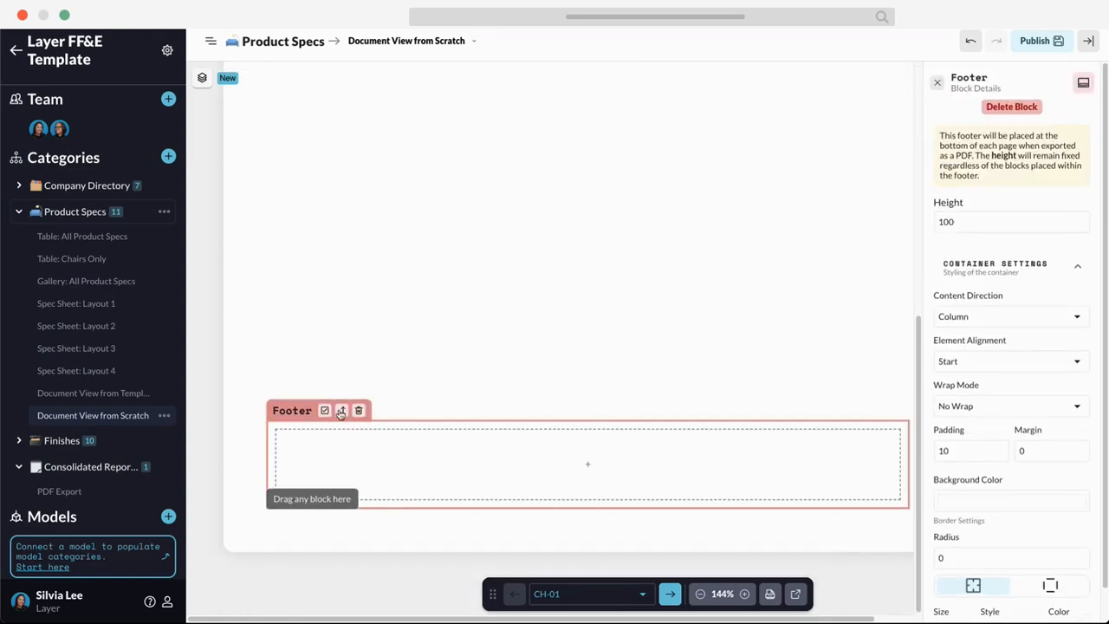
click(358, 411)
scroll(493, 272, up, 5)
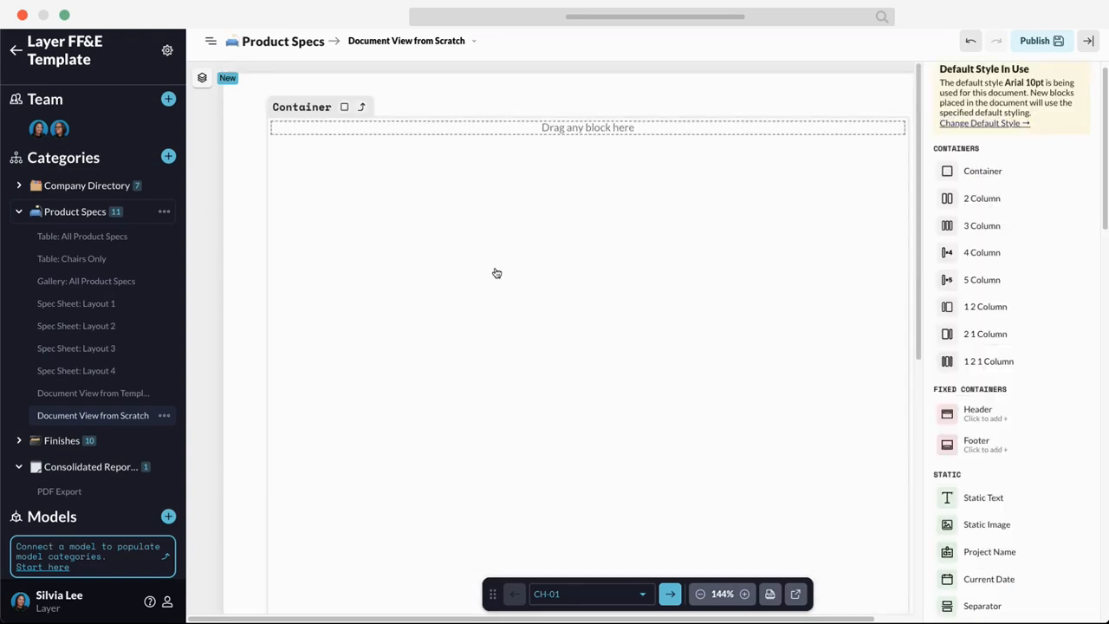
Step: Shift the floating preview toolbar slightly to the left and switch the previewed element to CH-03
click(700, 594)
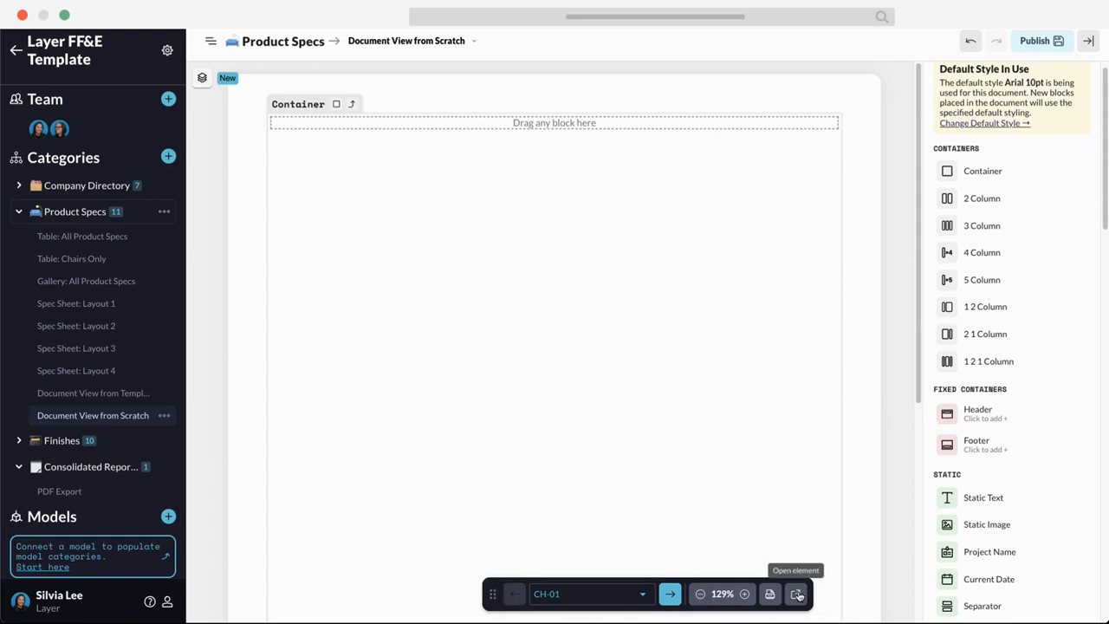
drag(492, 593, 456, 593)
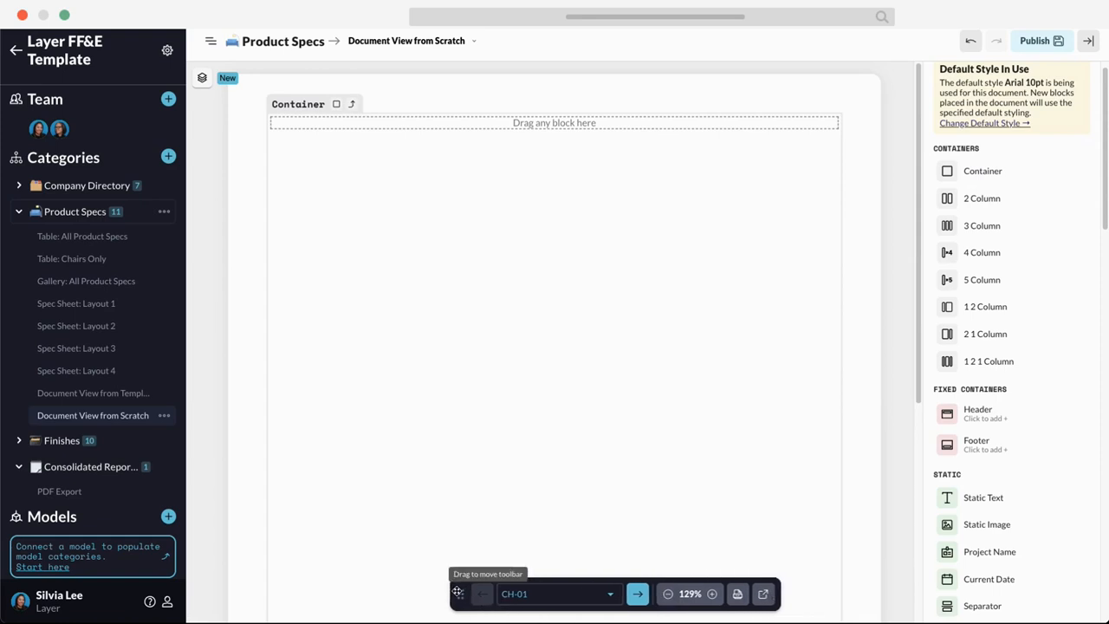
click(495, 595)
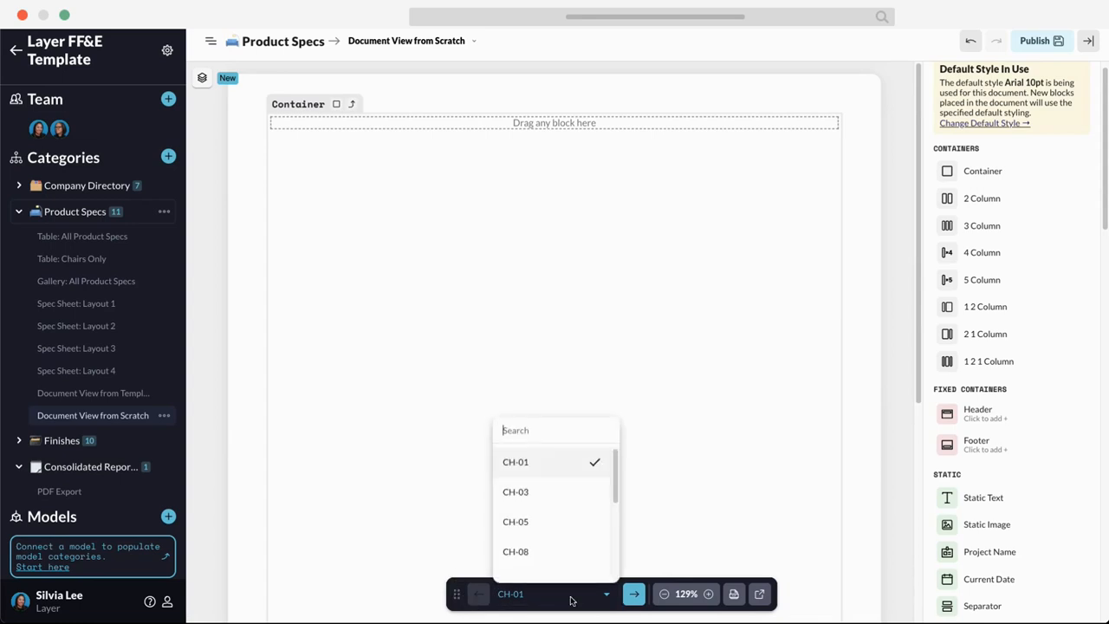
click(549, 503)
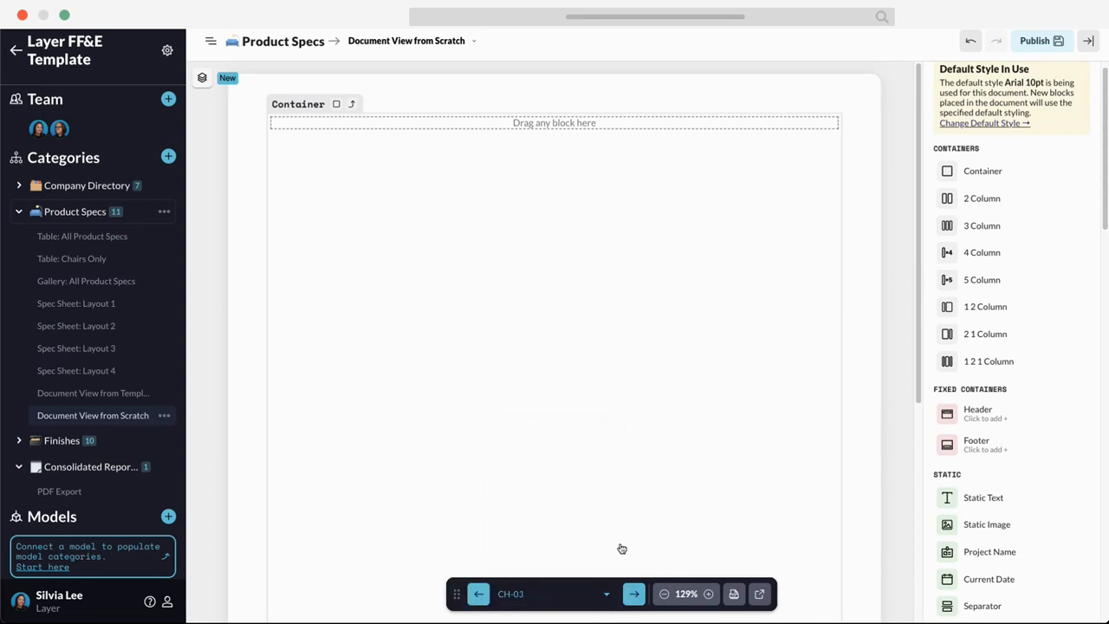
Step: Look at the PDF export options, open element CH-03 beside the document to view its fields, and close it
click(740, 598)
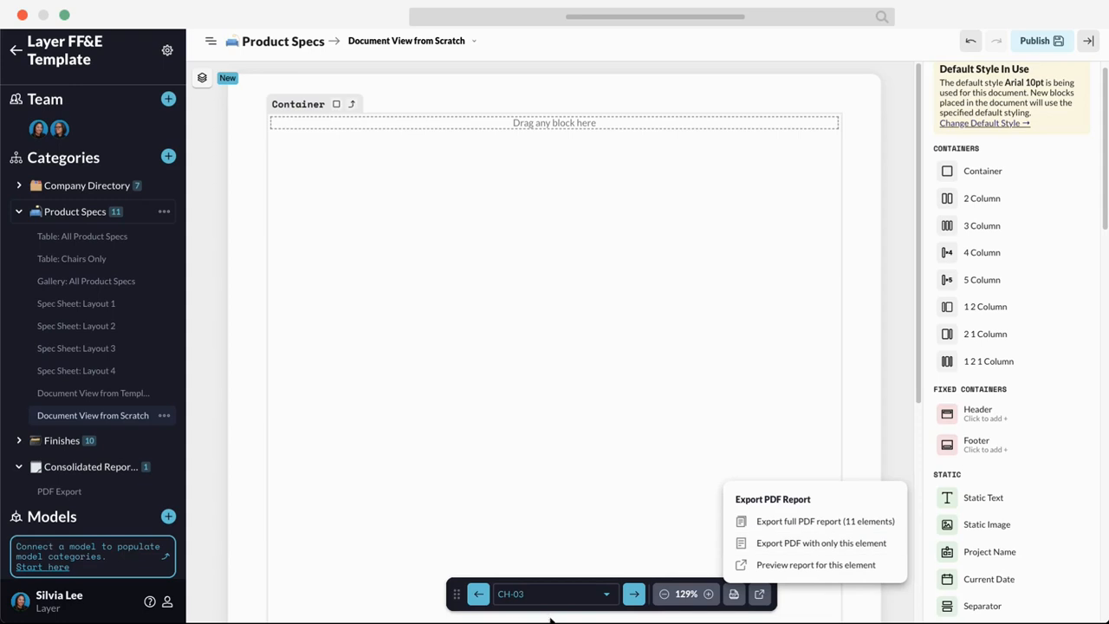
click(659, 545)
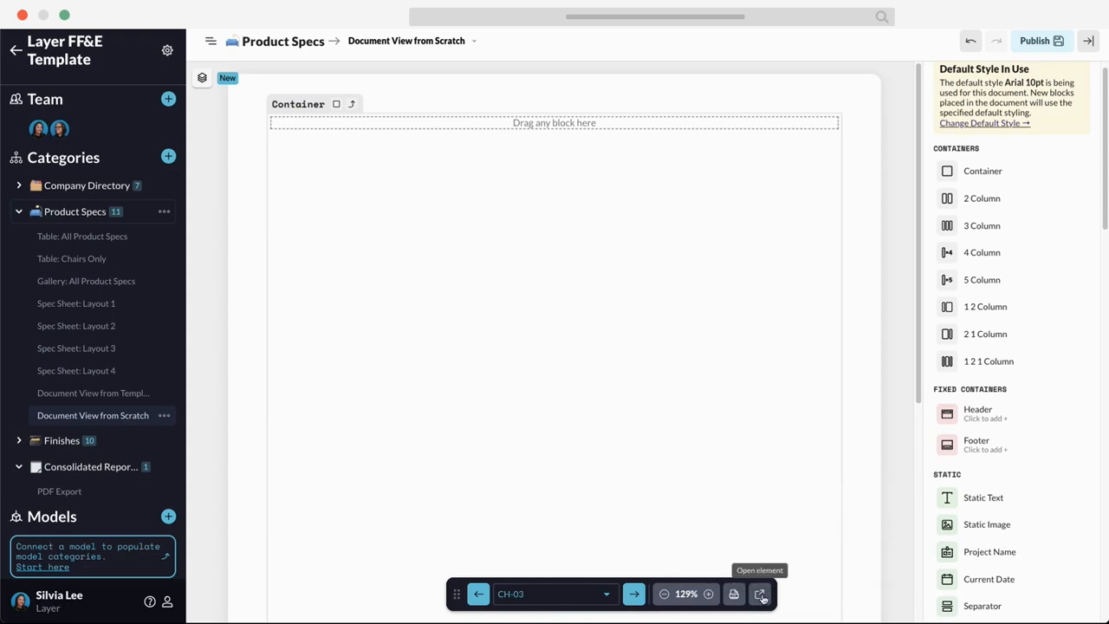
click(760, 595)
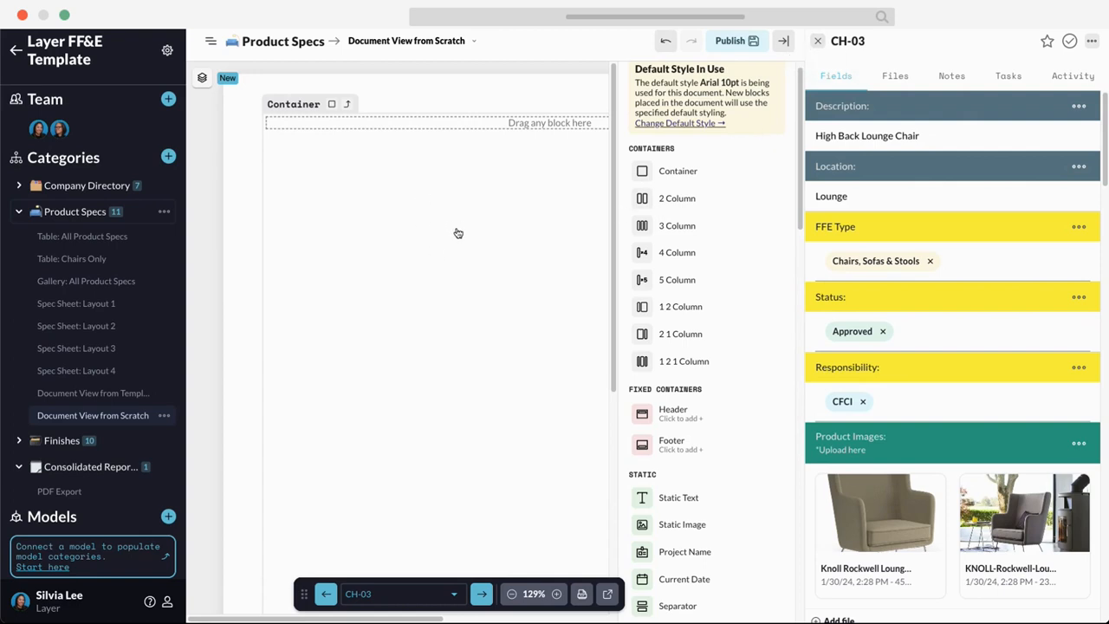
click(817, 41)
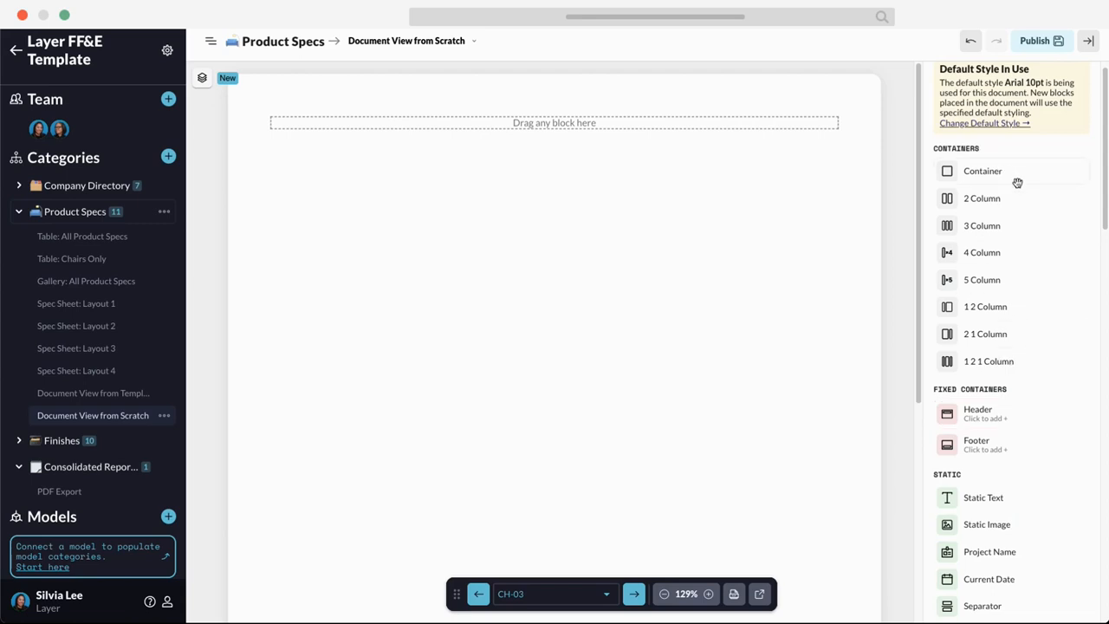
Step: Examine the available static, element data and field blocks, comparing the field list with element CH-03's details
scroll(1040, 325, down, 3)
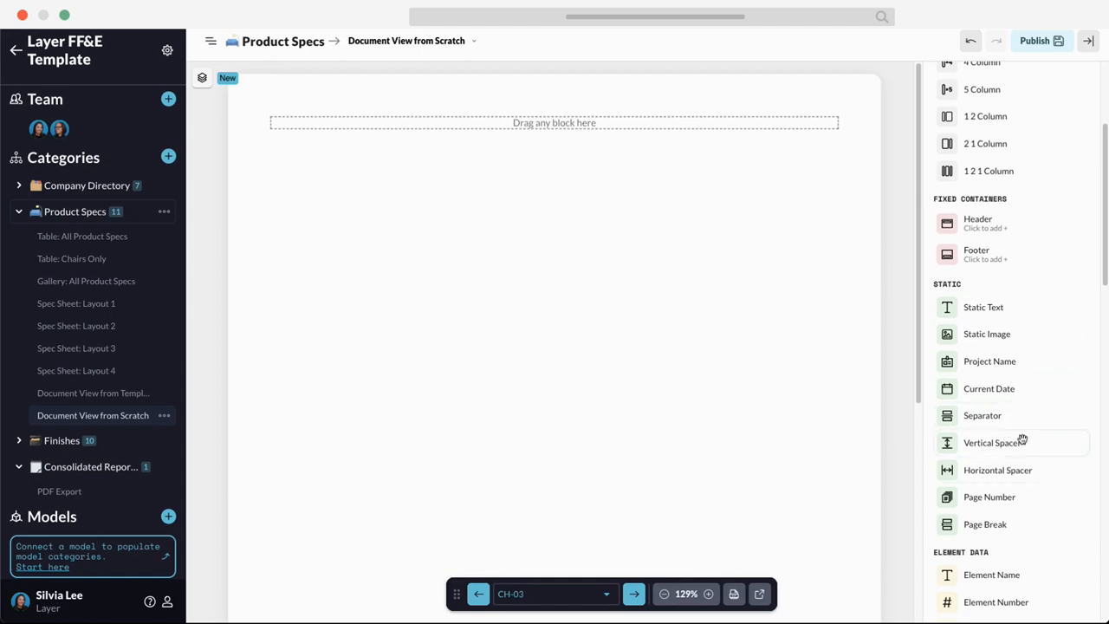
scroll(1019, 433, down, 5)
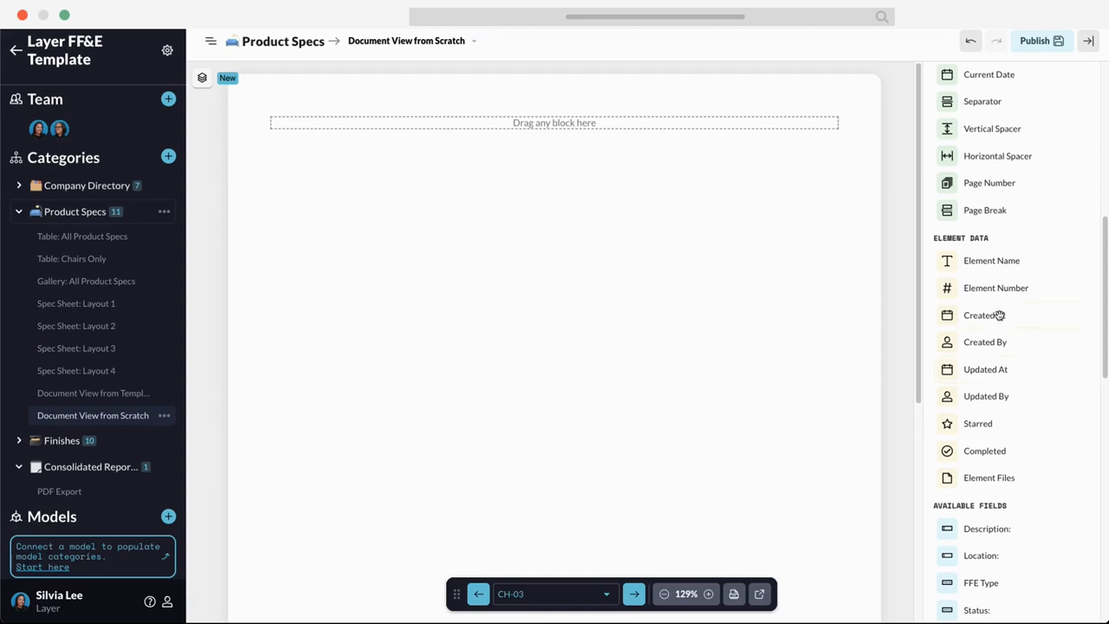
scroll(1024, 482, down, 5)
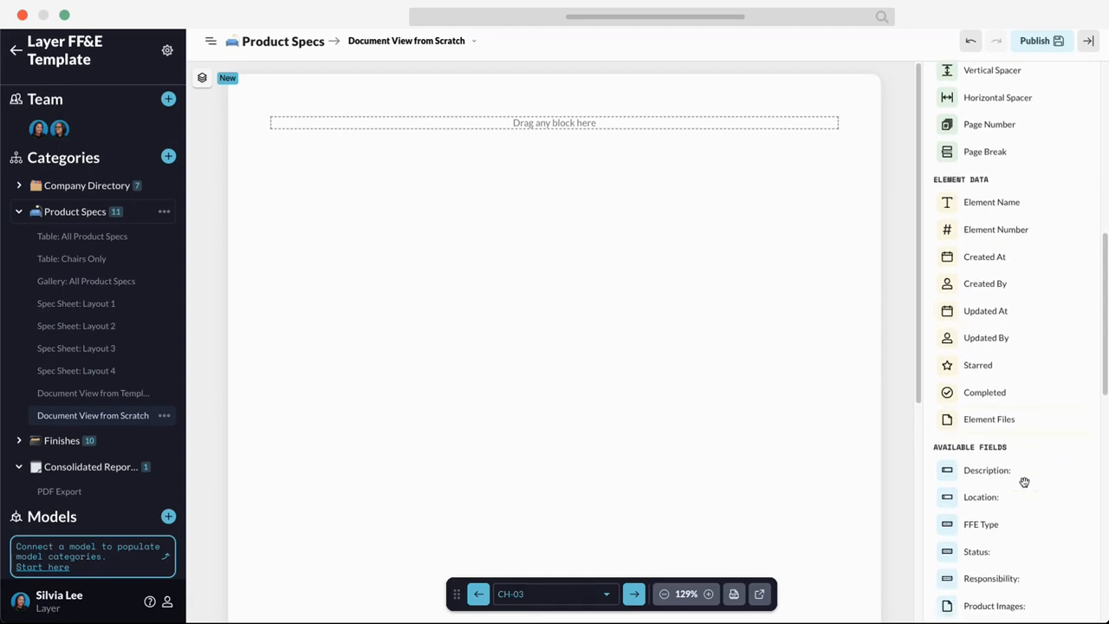
scroll(997, 415, down, 6)
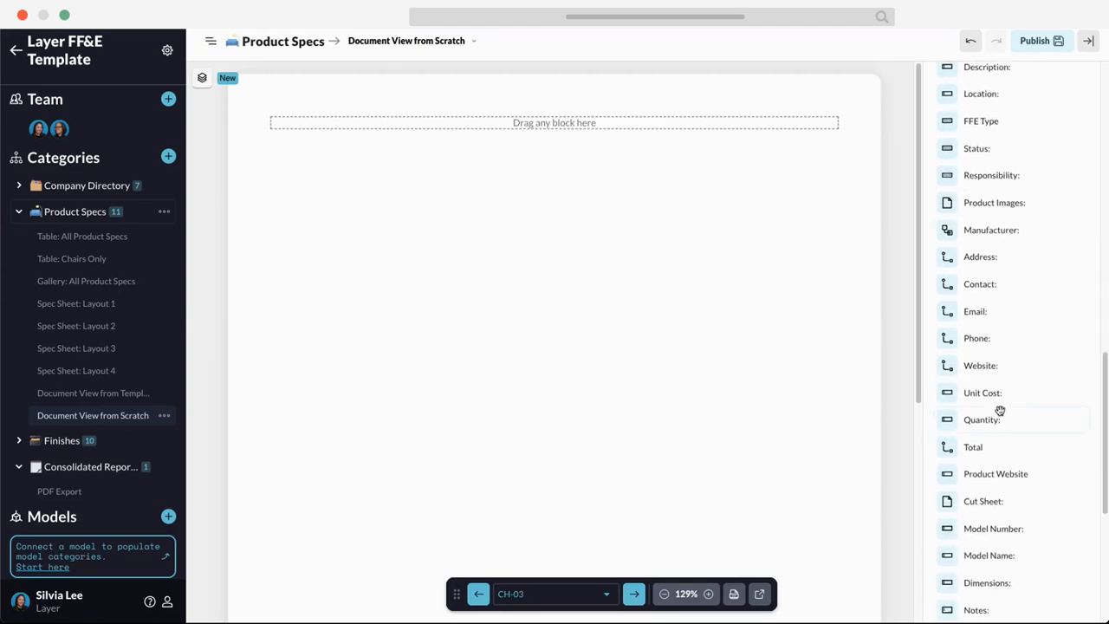
scroll(998, 410, up, 1)
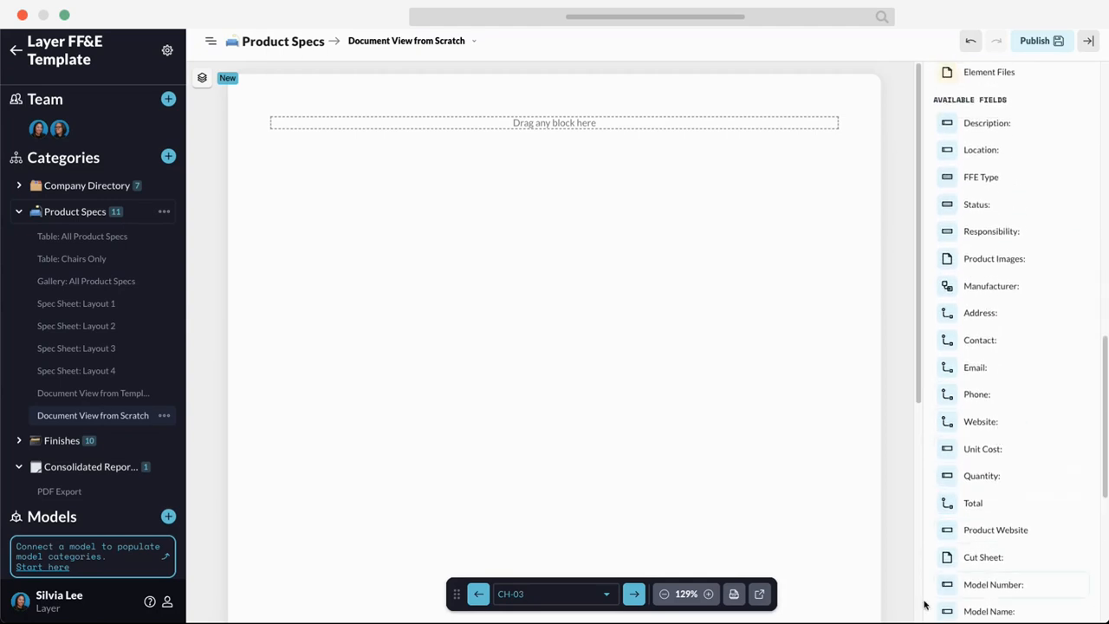
click(759, 593)
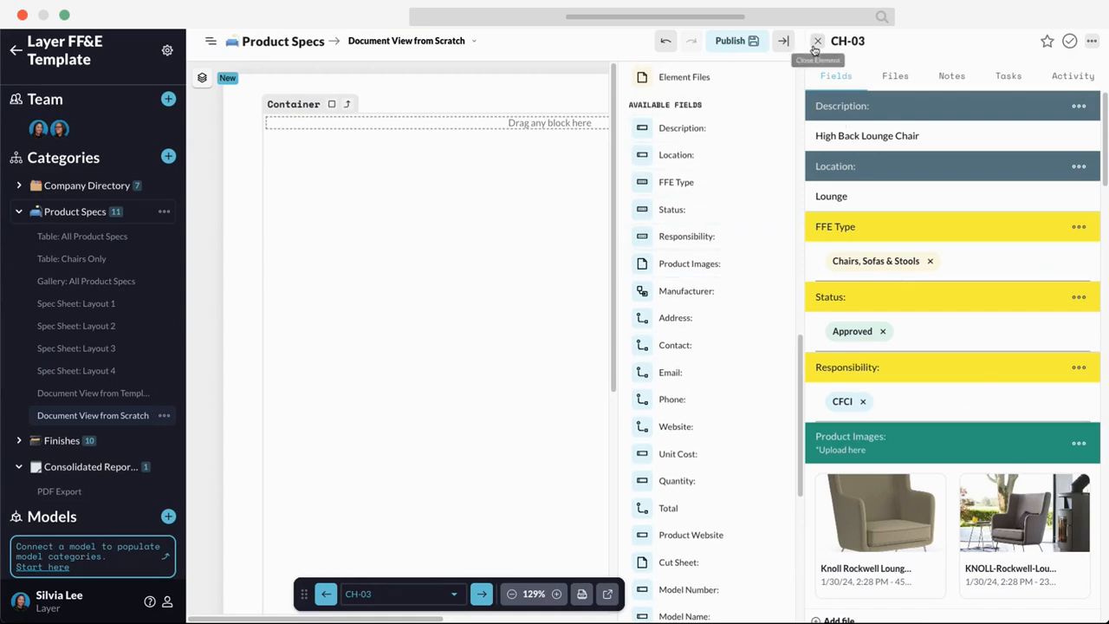
scroll(736, 444, down, 5)
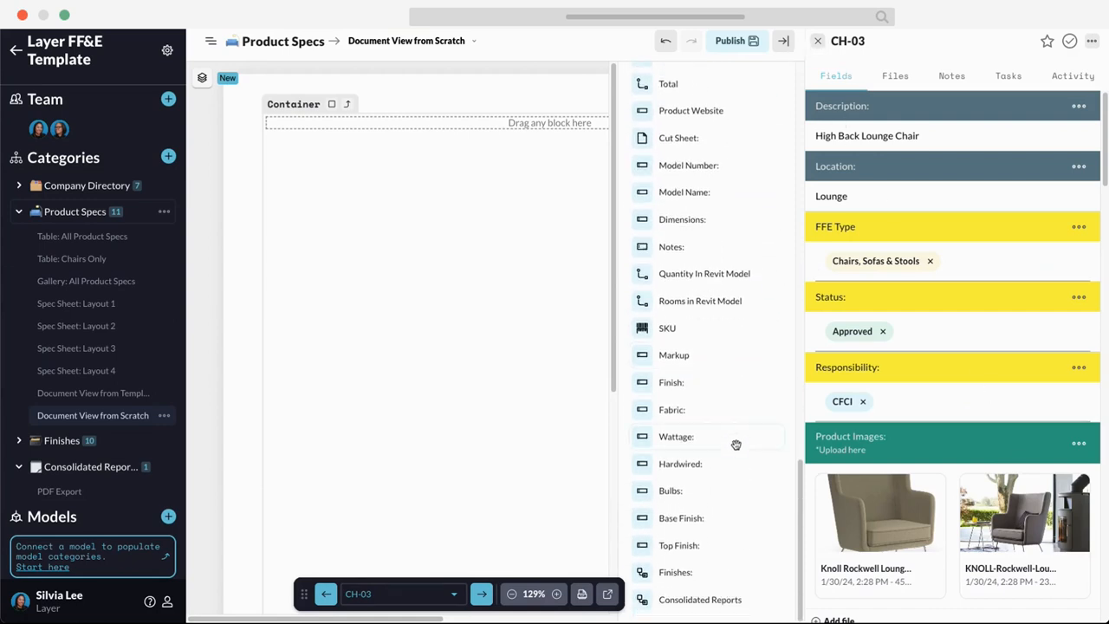
scroll(747, 402, up, 5)
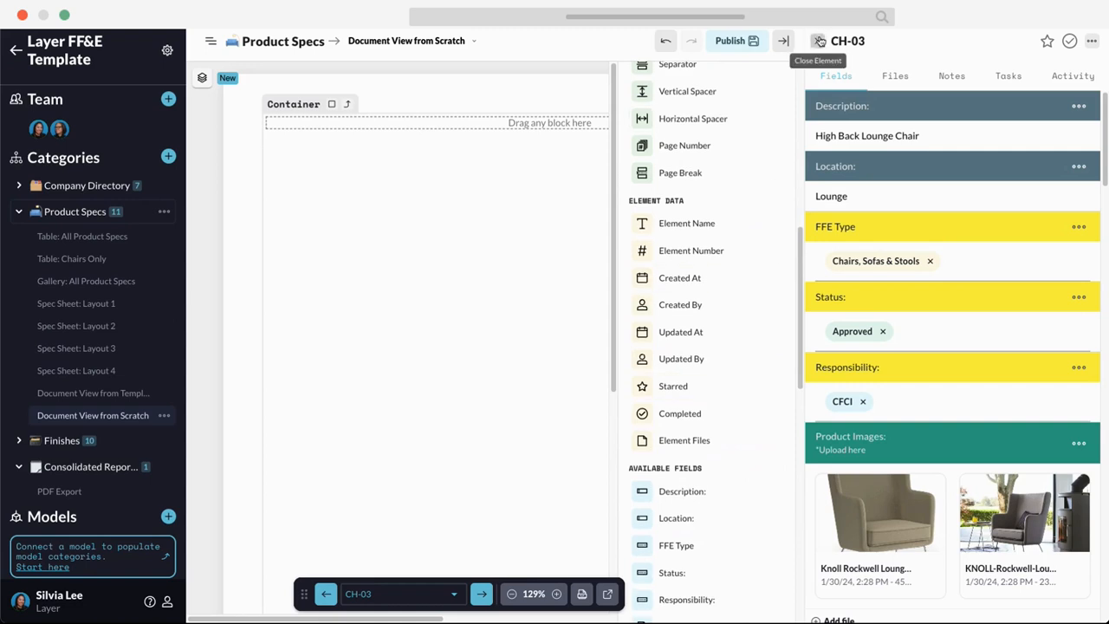
click(818, 41)
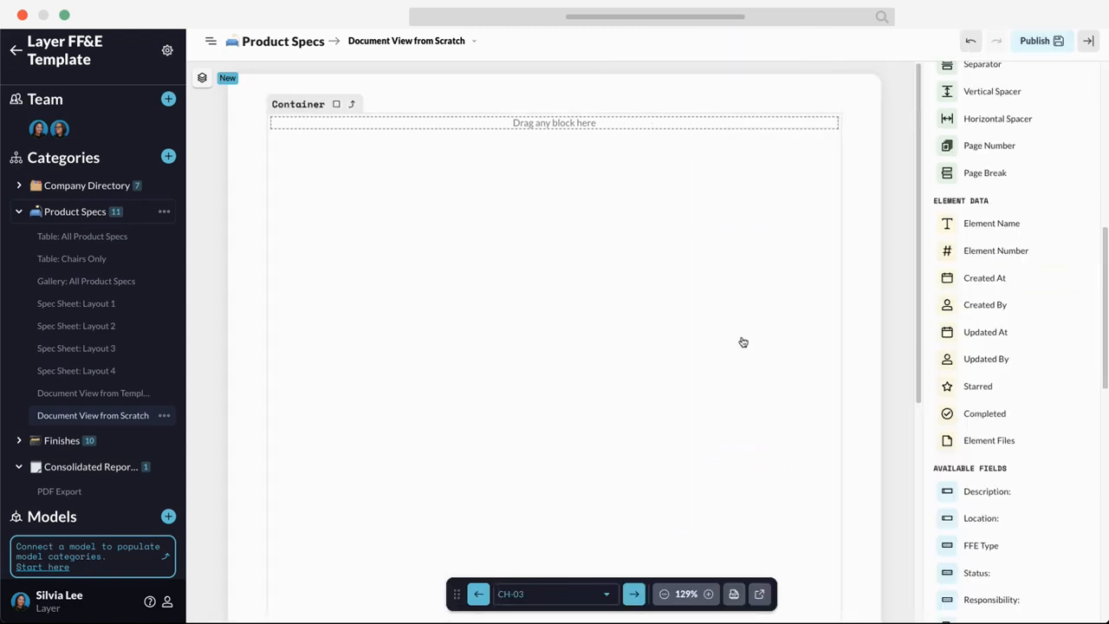
Step: Add the fixed header container to the document, view its block details and close them
scroll(1010, 245, up, 6)
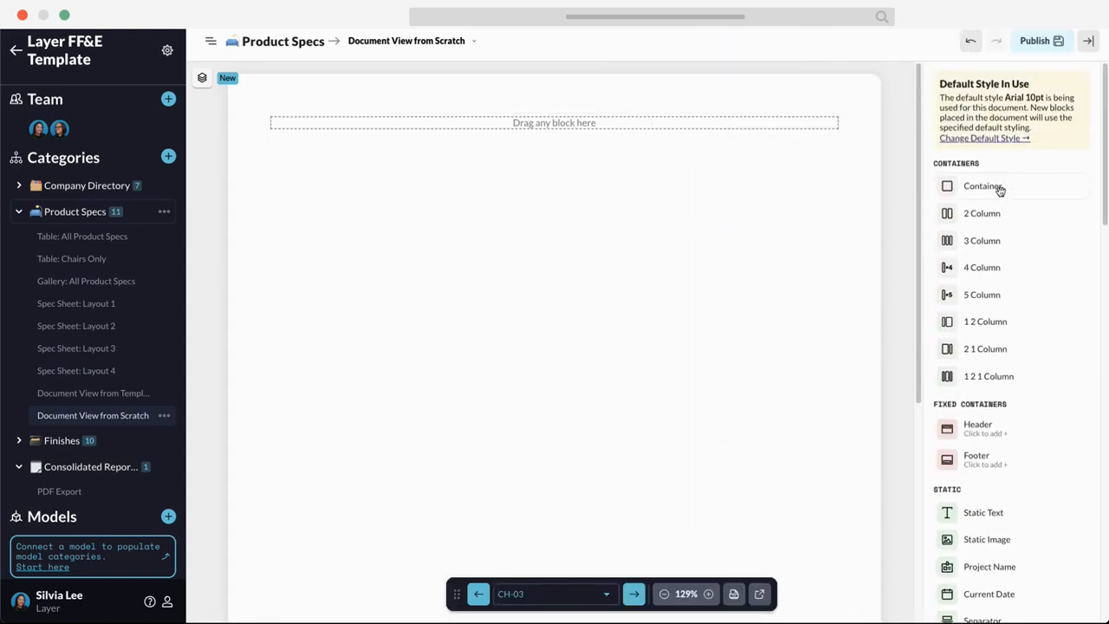
click(1025, 440)
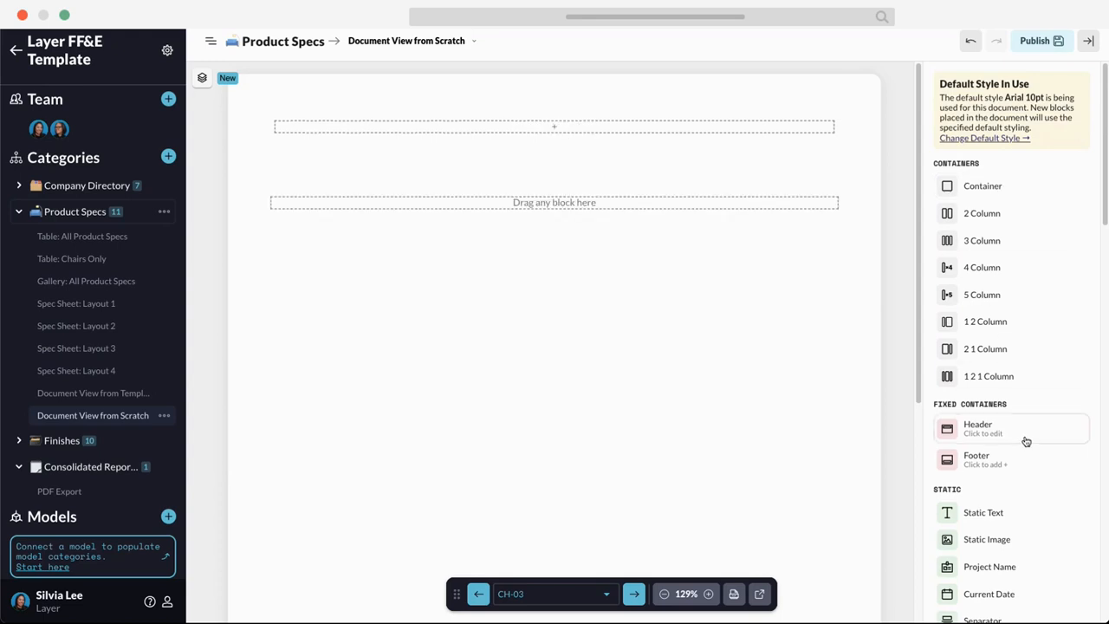
click(553, 180)
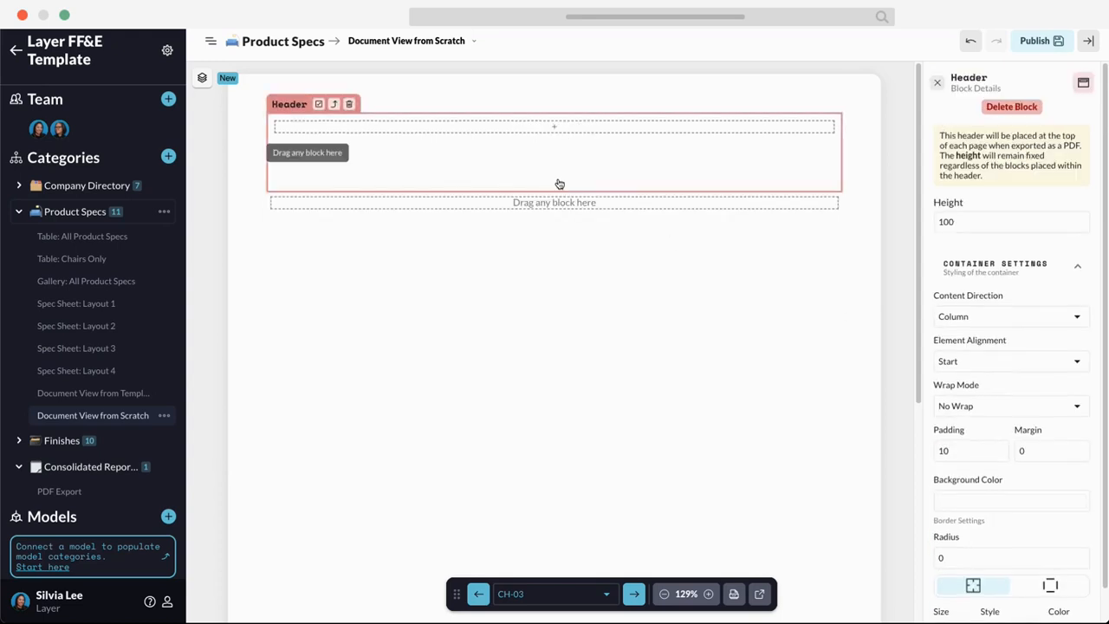
click(936, 83)
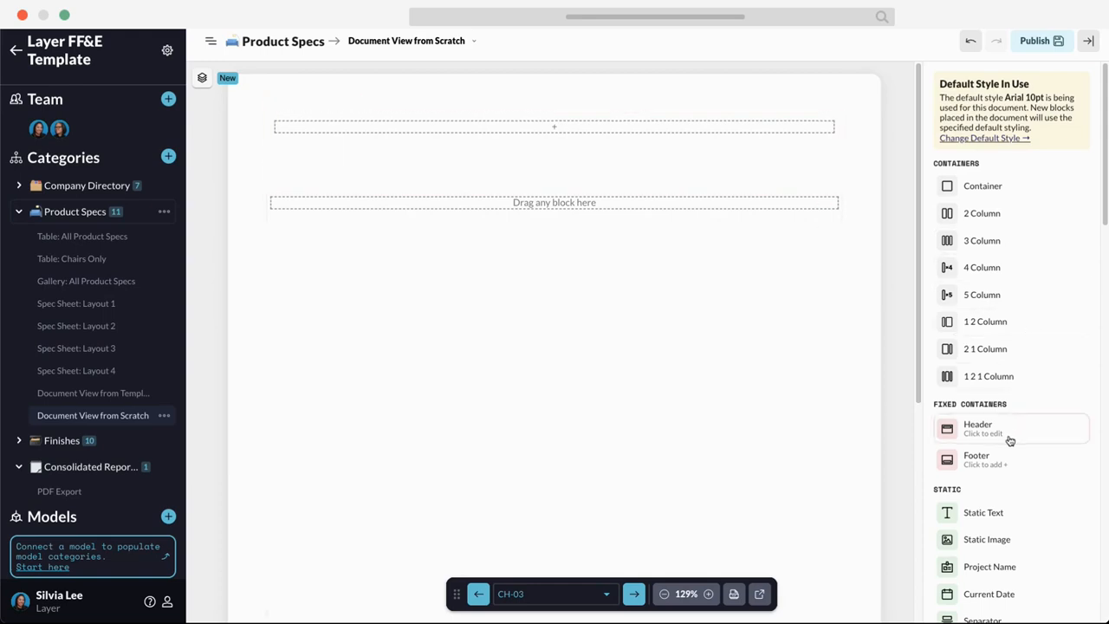
Step: Place a 2 Column container inside the header and a Static Image block in its right column
drag(975, 214, 532, 156)
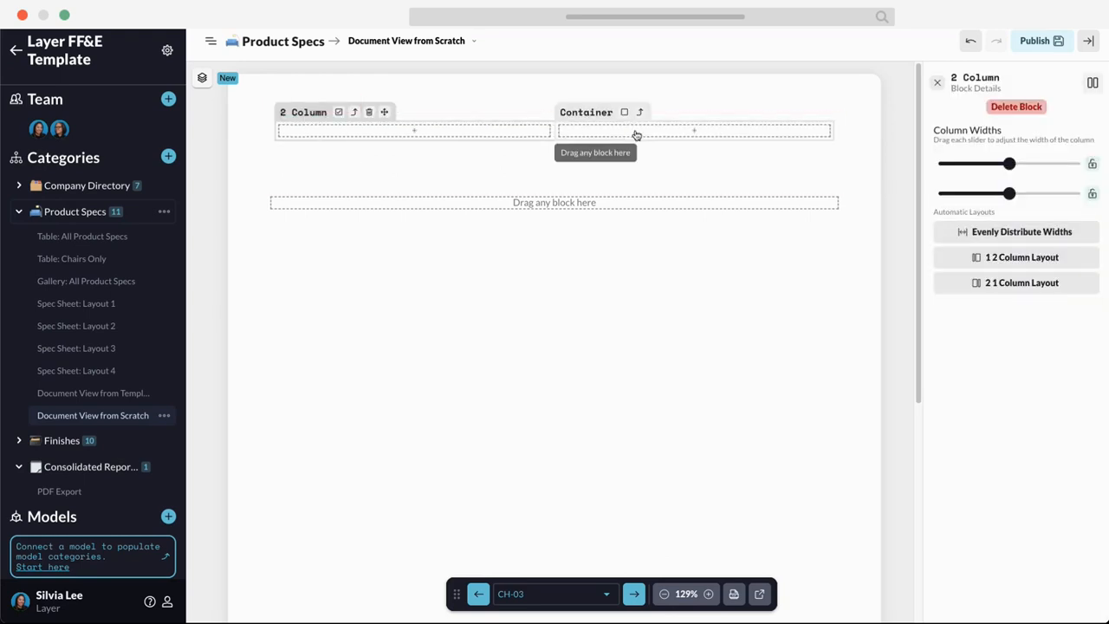
click(939, 83)
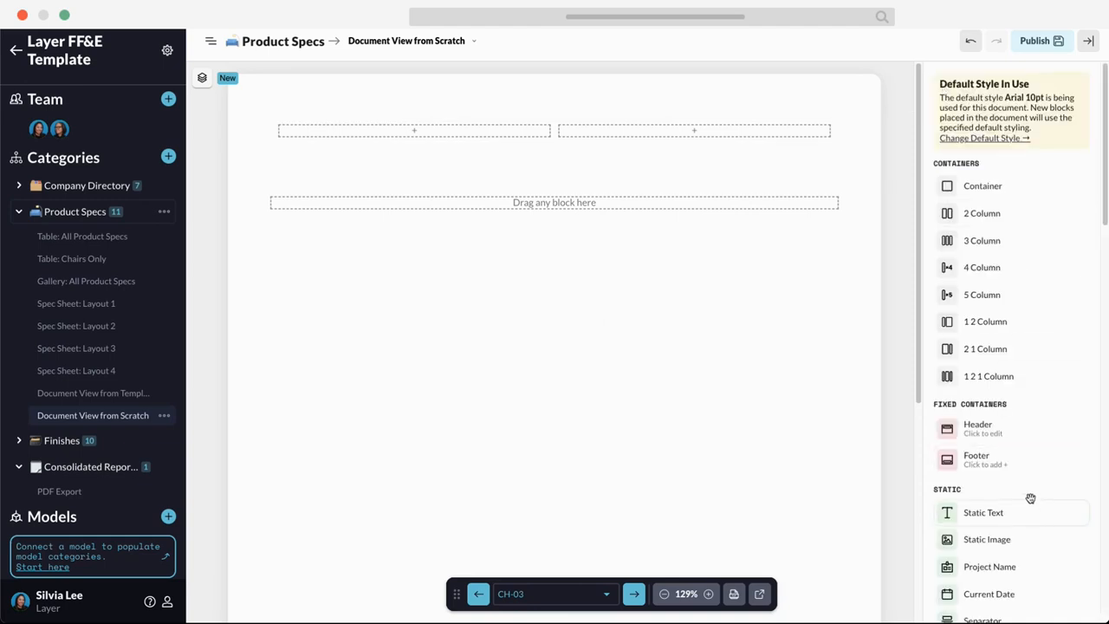
drag(1012, 537, 791, 133)
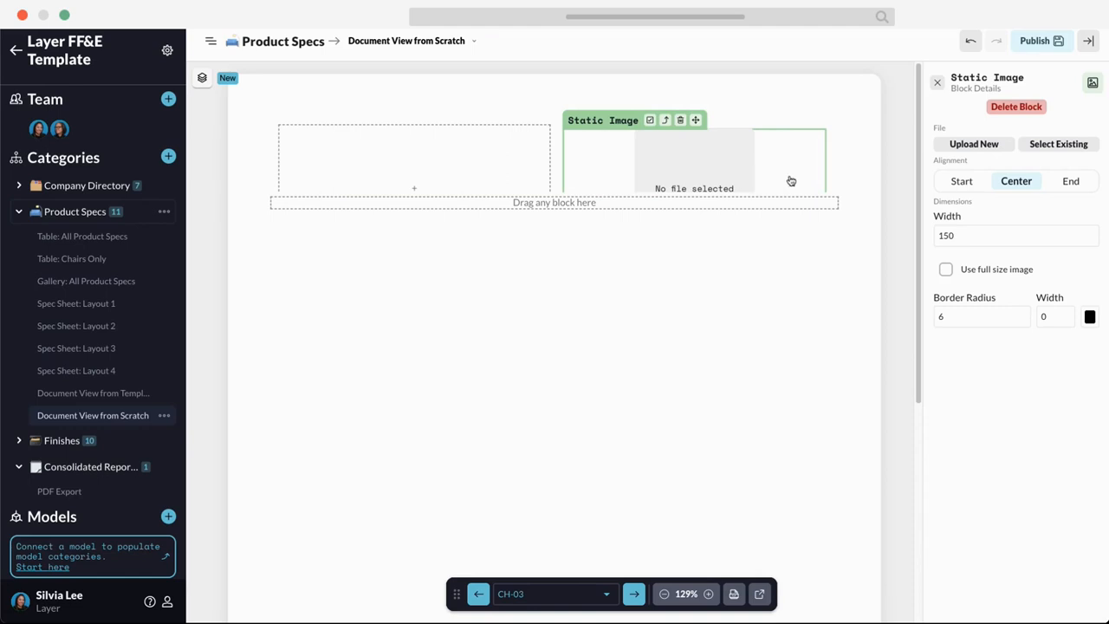
click(936, 82)
Step: Examine the list of static, element data and available field blocks for content to put in the header
scroll(1023, 498, down, 3)
scroll(1024, 499, down, 3)
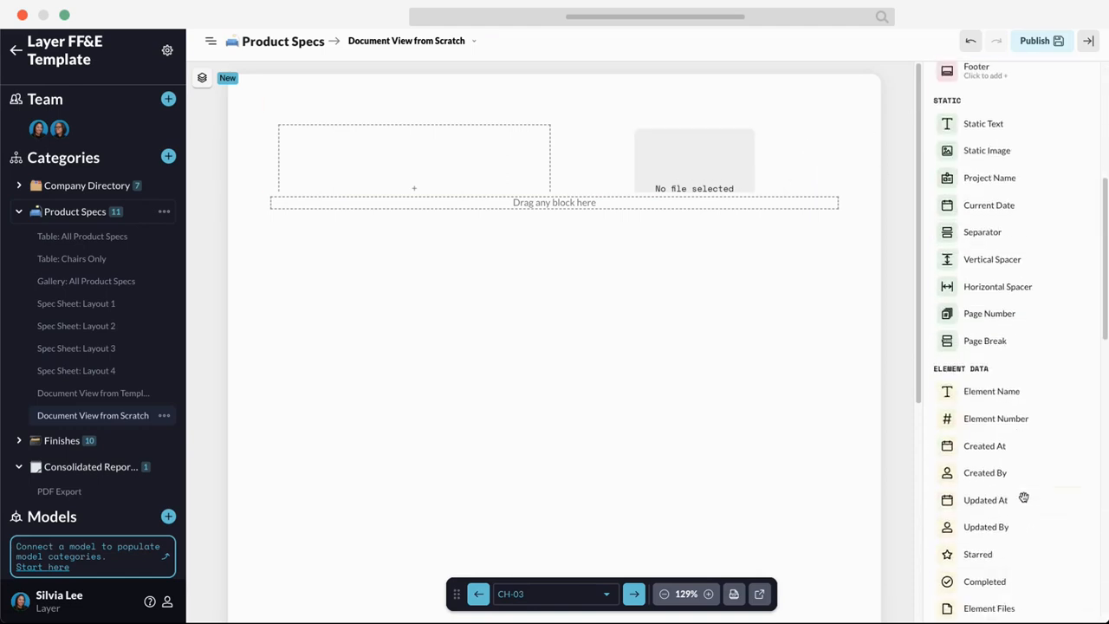
scroll(1015, 567, down, 2)
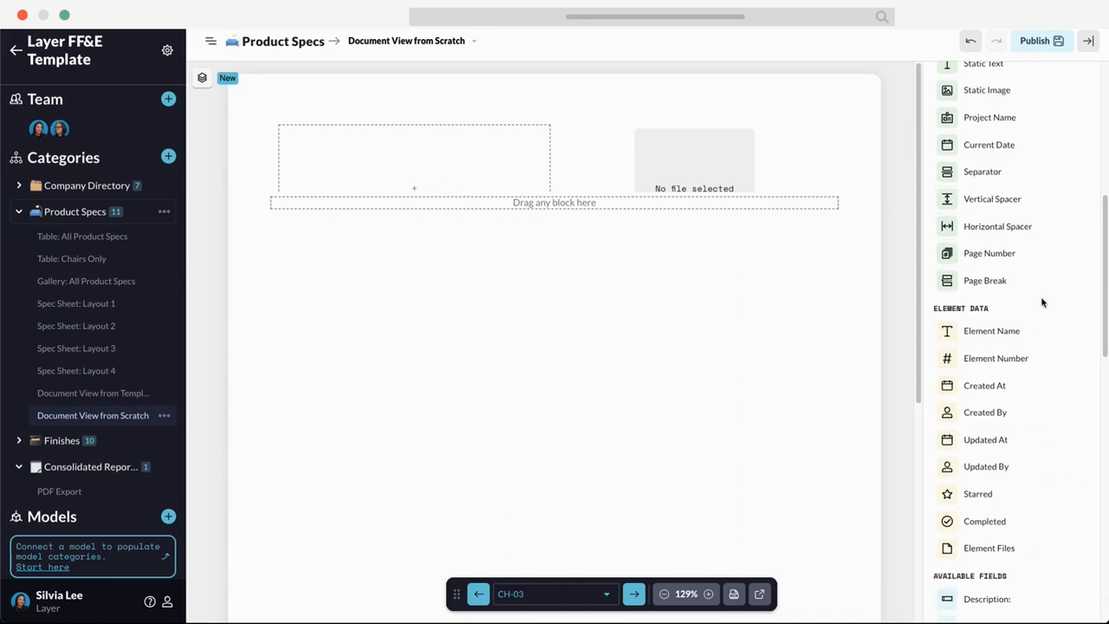
scroll(1052, 403, down, 2)
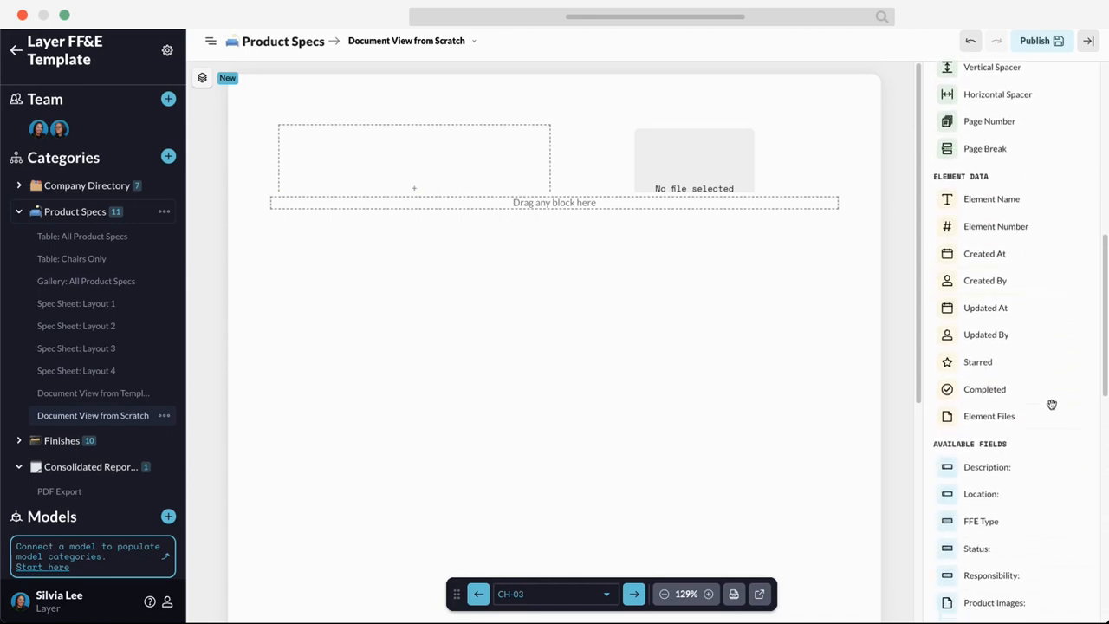
scroll(1055, 383, up, 2)
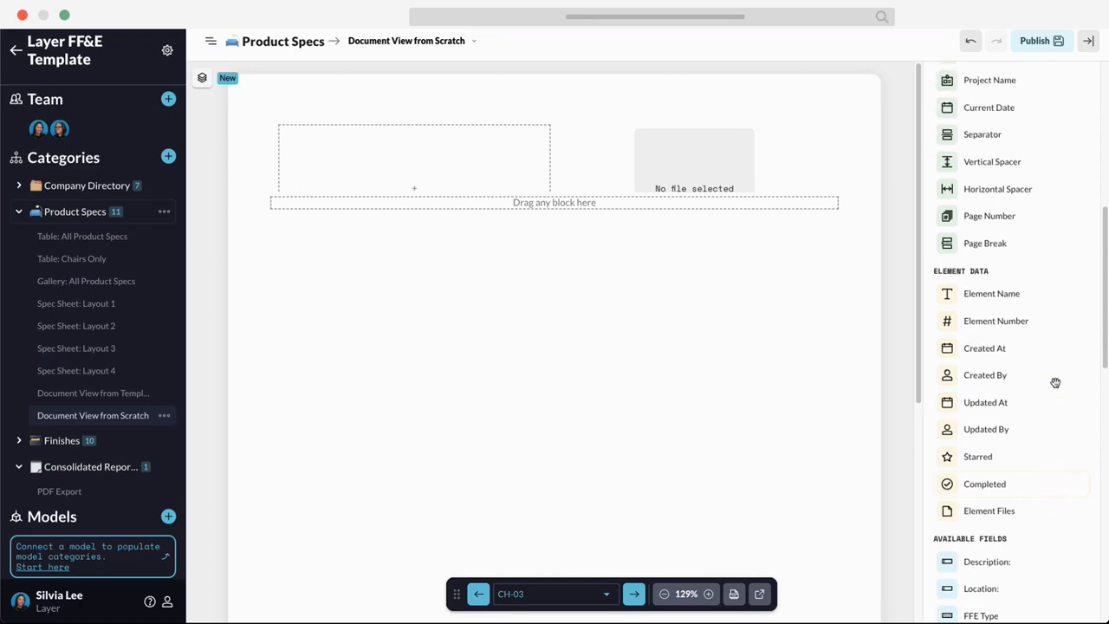
scroll(1056, 380, up, 3)
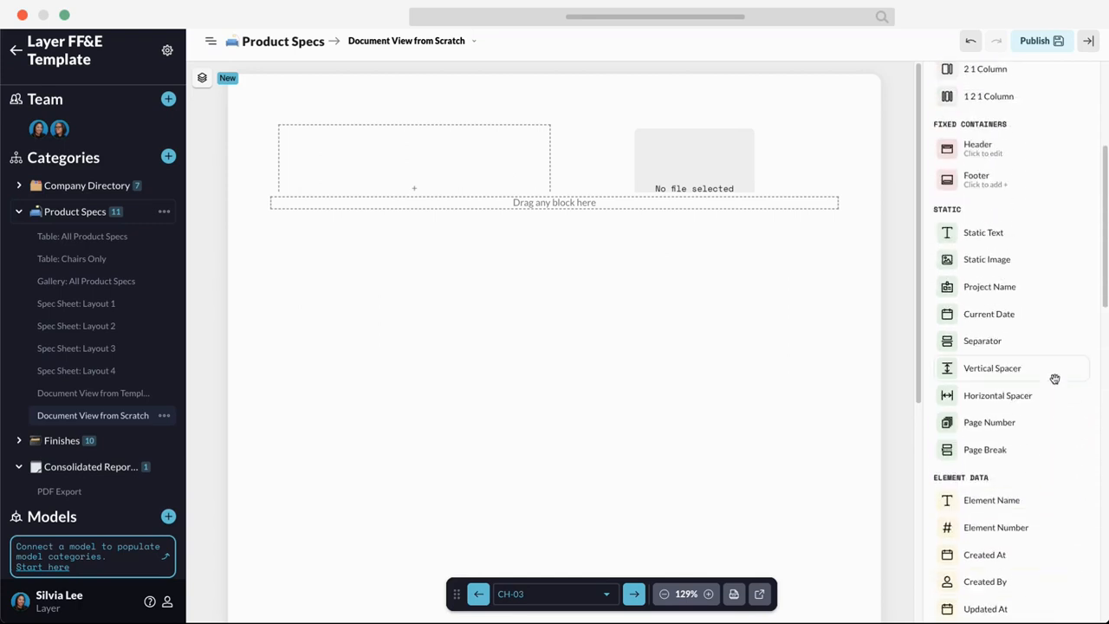
scroll(1055, 378, up, 1)
scroll(1053, 386, down, 5)
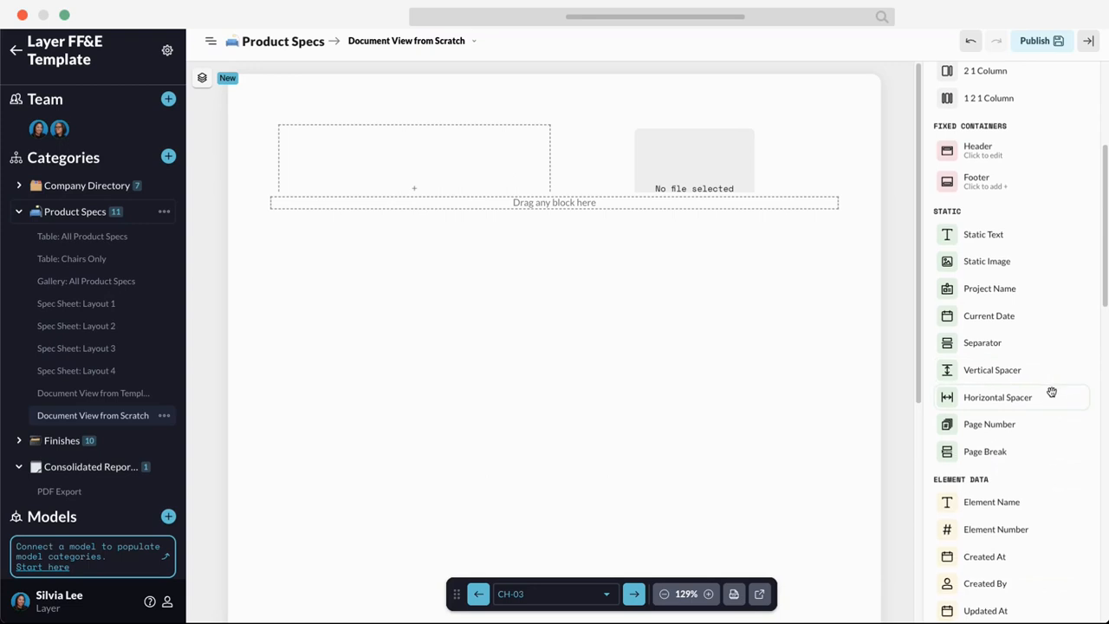
scroll(1015, 453, down, 3)
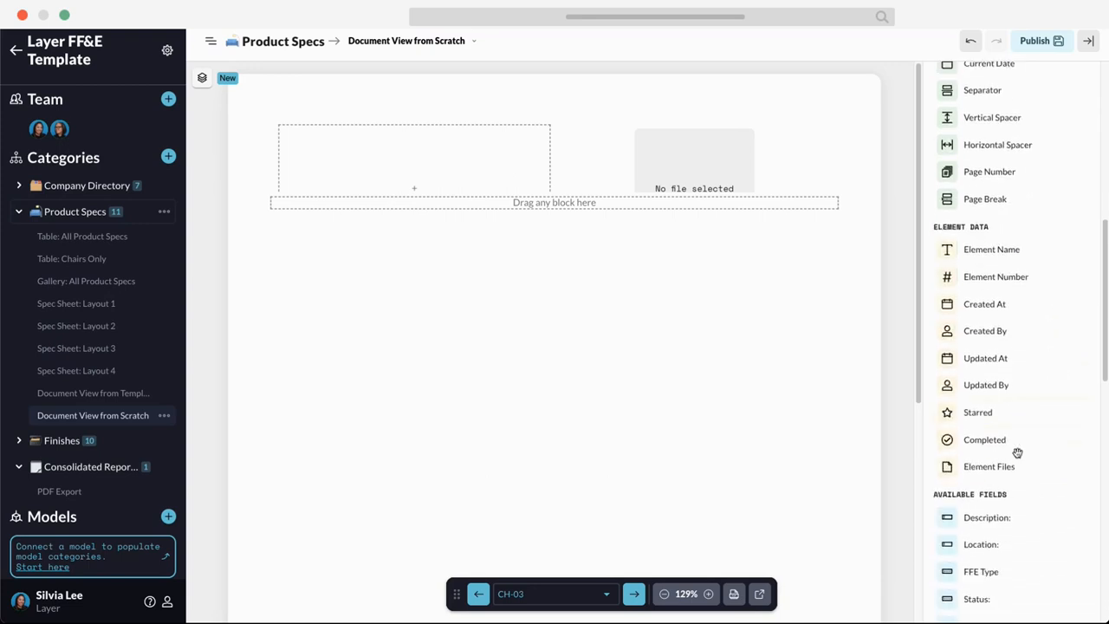
scroll(1010, 346, up, 6)
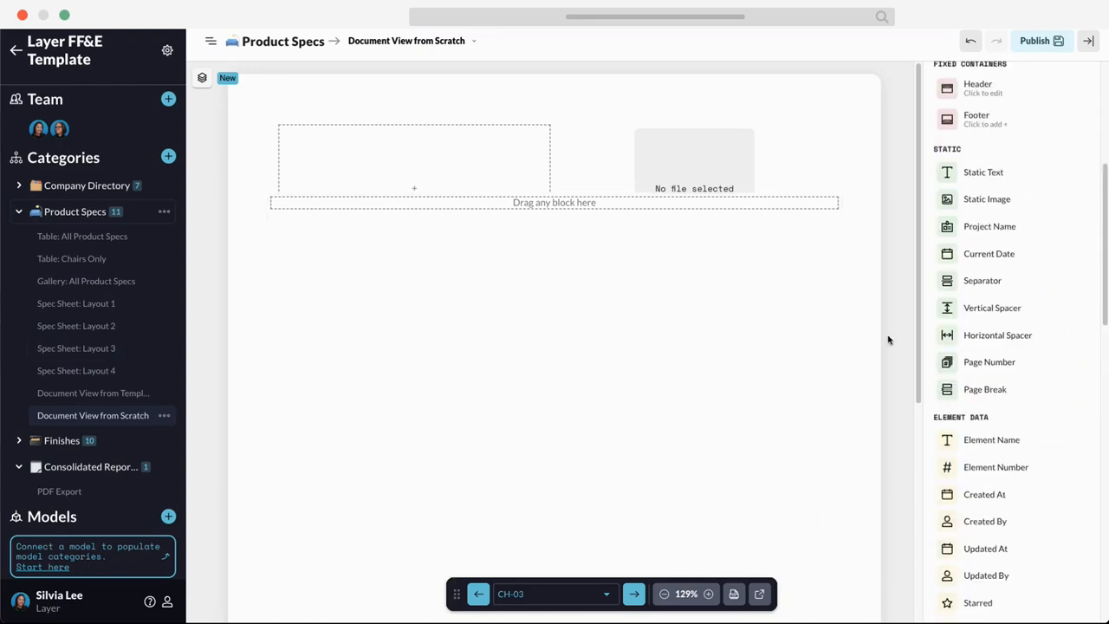
Step: Place a Project Name block in the header's empty left column, with a Current Date block directly beneath it
drag(1016, 228, 334, 149)
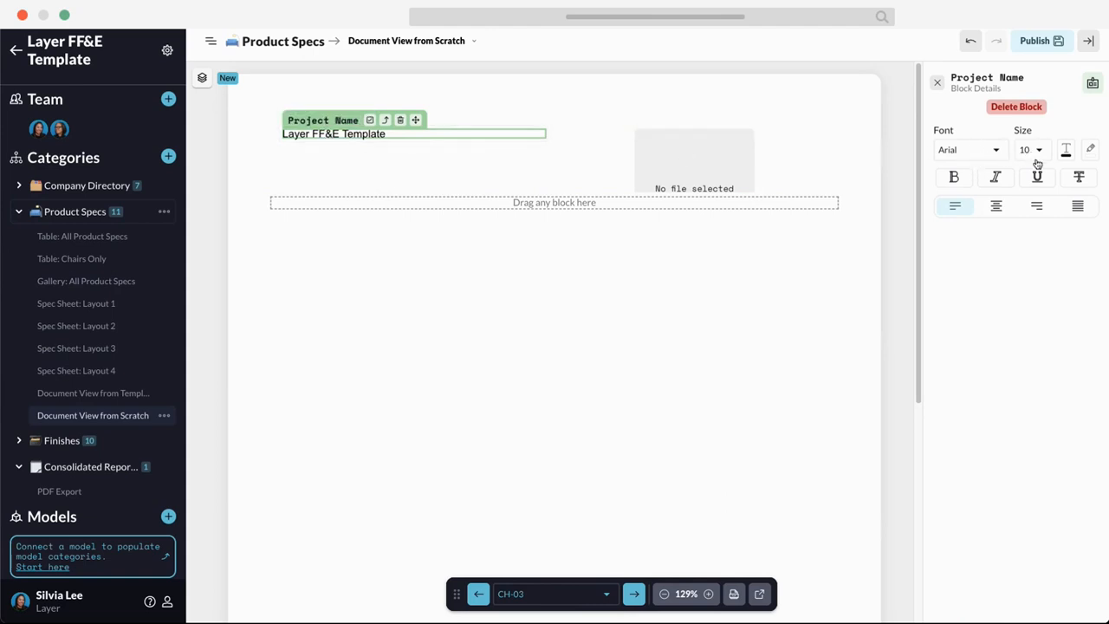
click(939, 84)
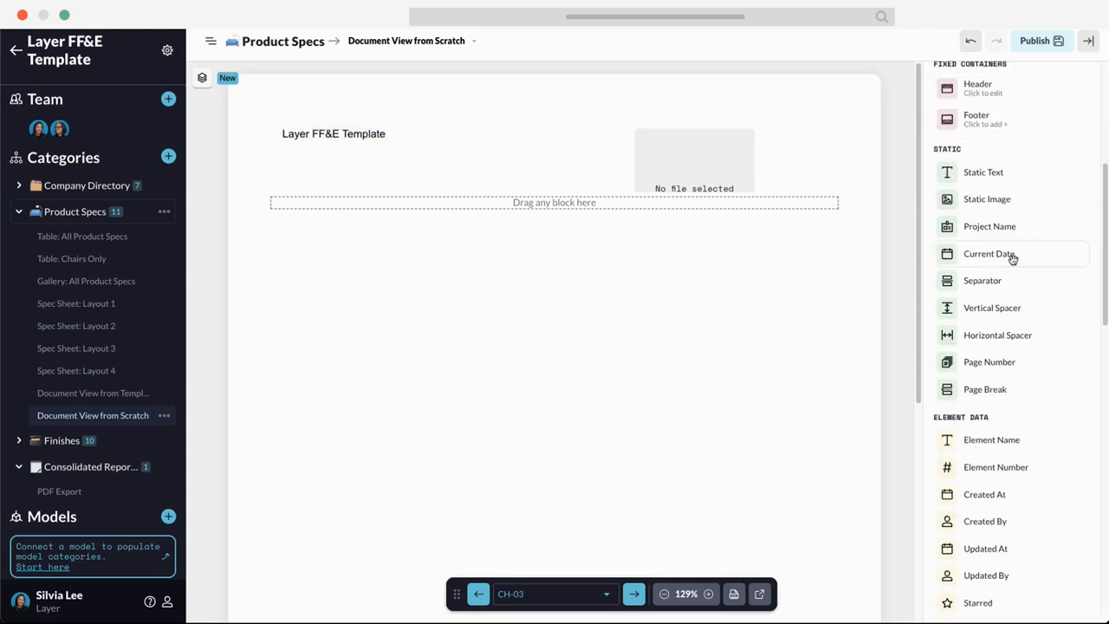
drag(1010, 254, 320, 145)
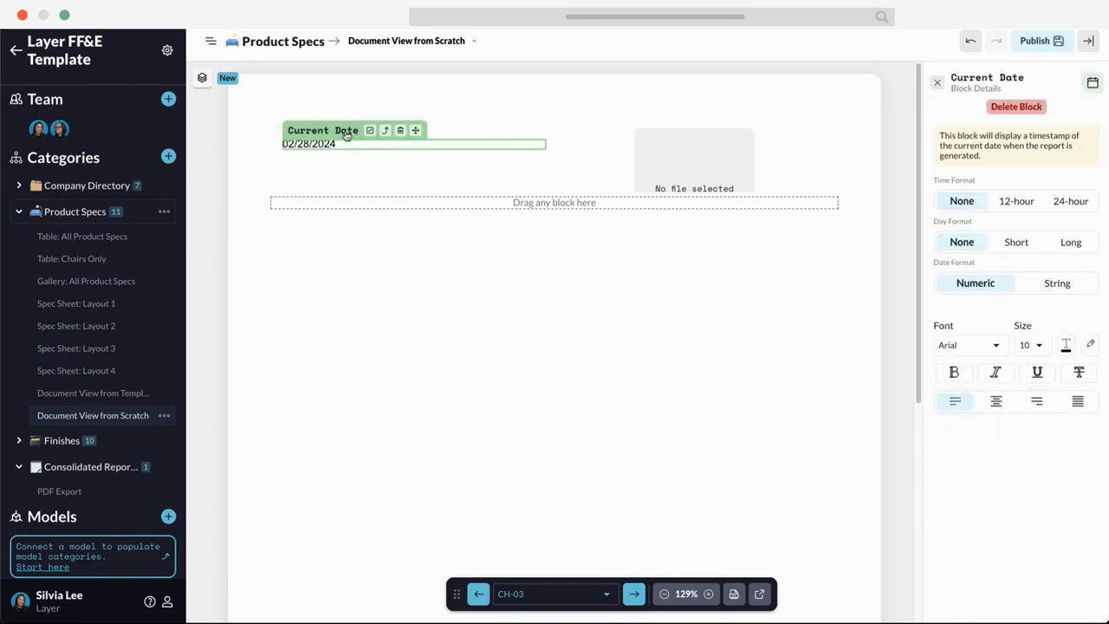
click(937, 82)
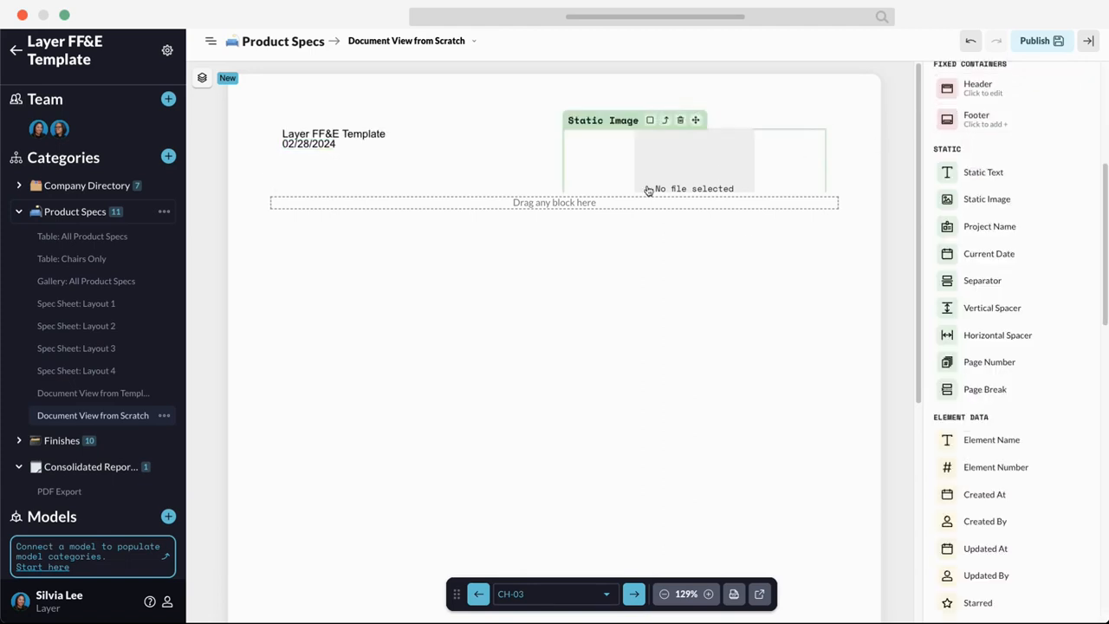
Step: Upload Layer Logo_Horizontal.png to the header's Static Image block and set its alignment to End
click(714, 154)
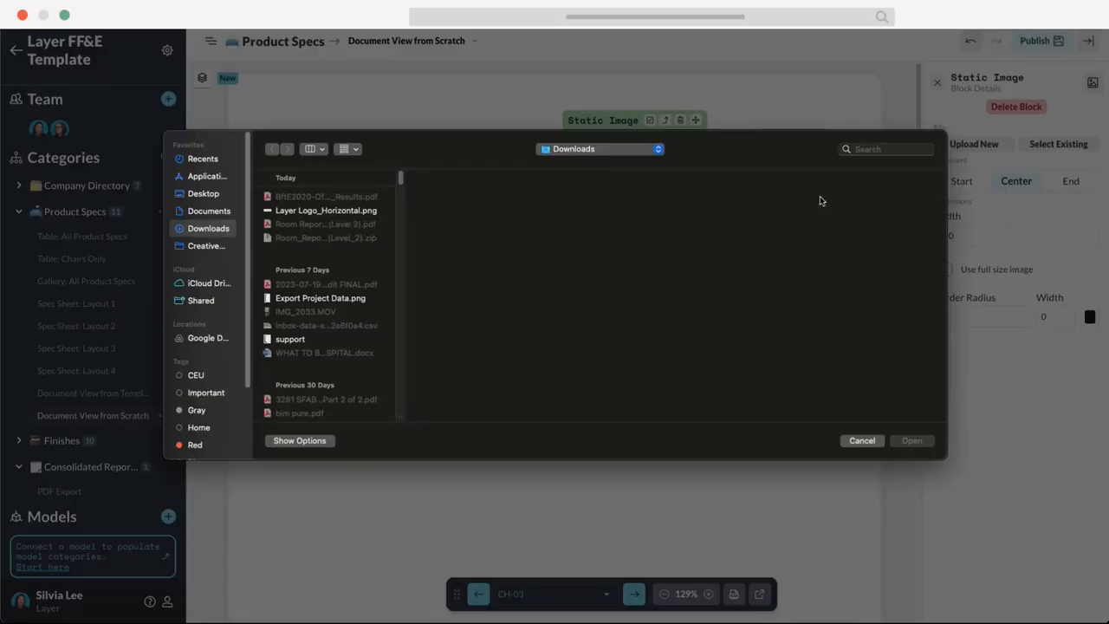
click(340, 210)
click(911, 440)
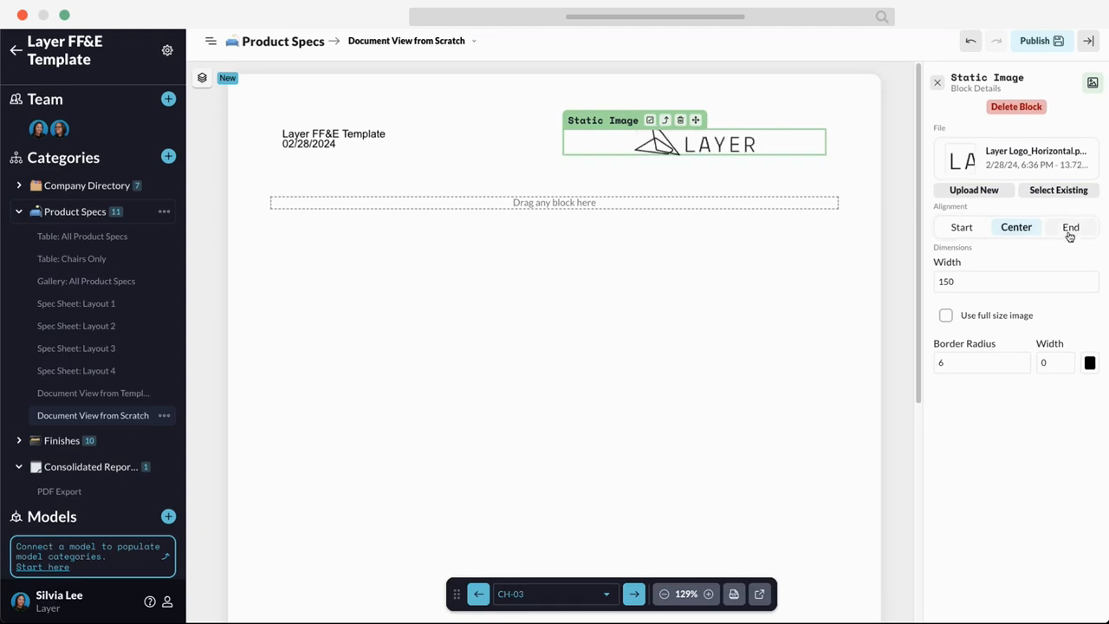
click(1070, 230)
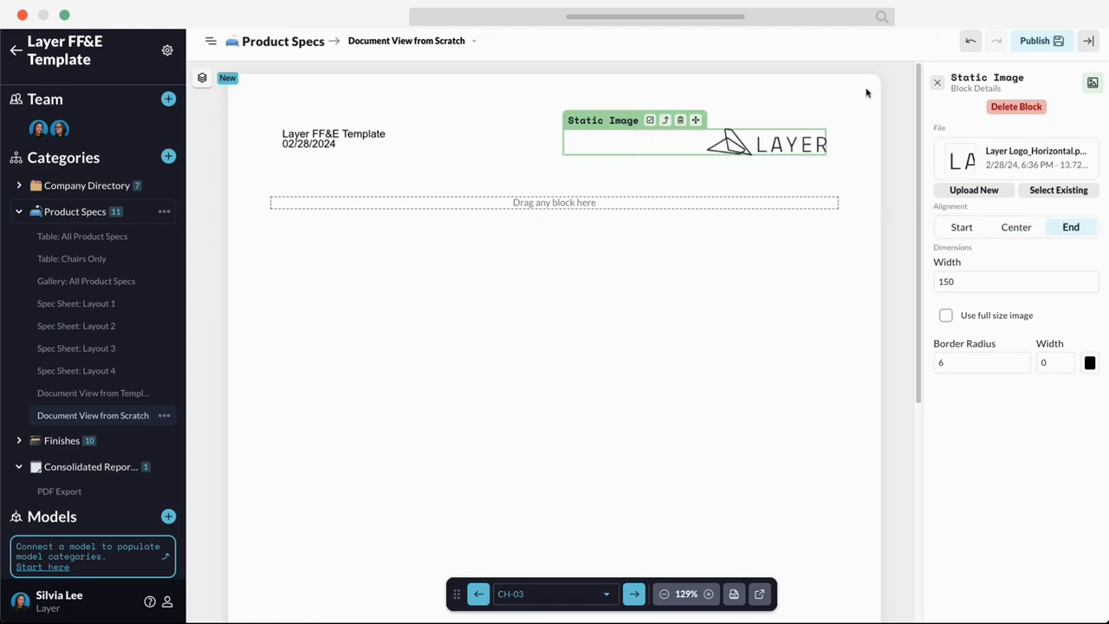
click(830, 222)
click(938, 84)
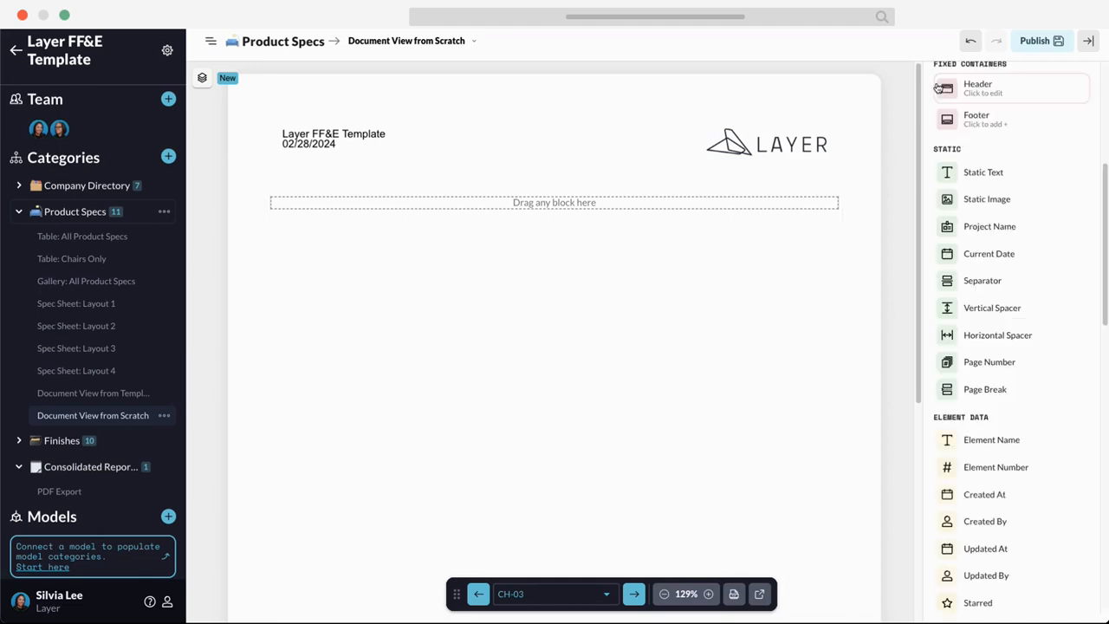
Step: Open the Block Selector and view the block details of the header and the empty body container
scroll(983, 349, up, 3)
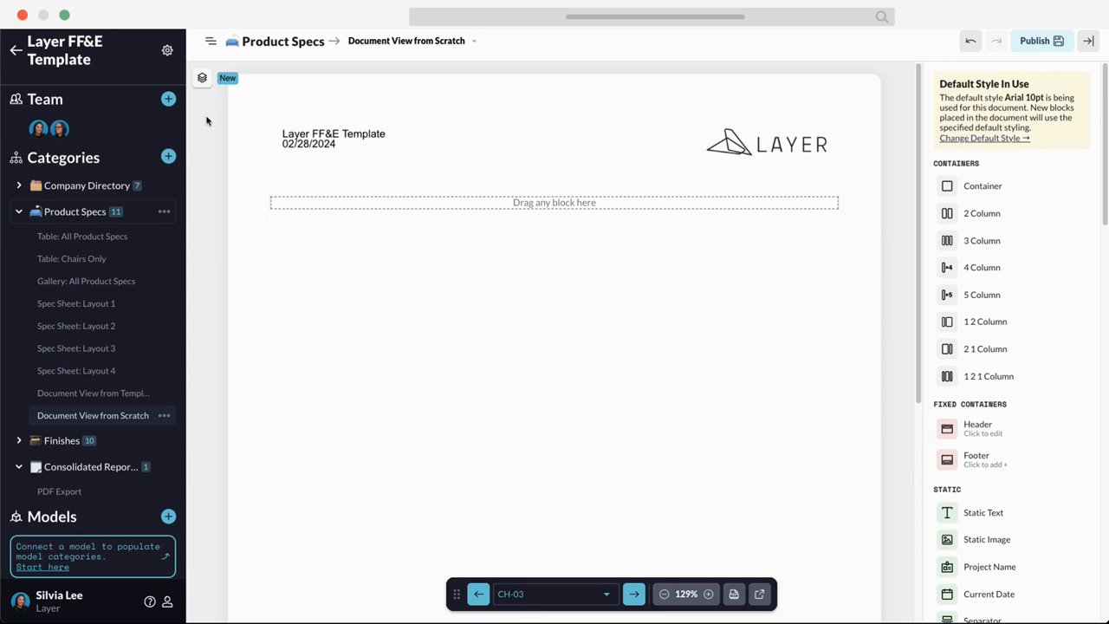
click(202, 78)
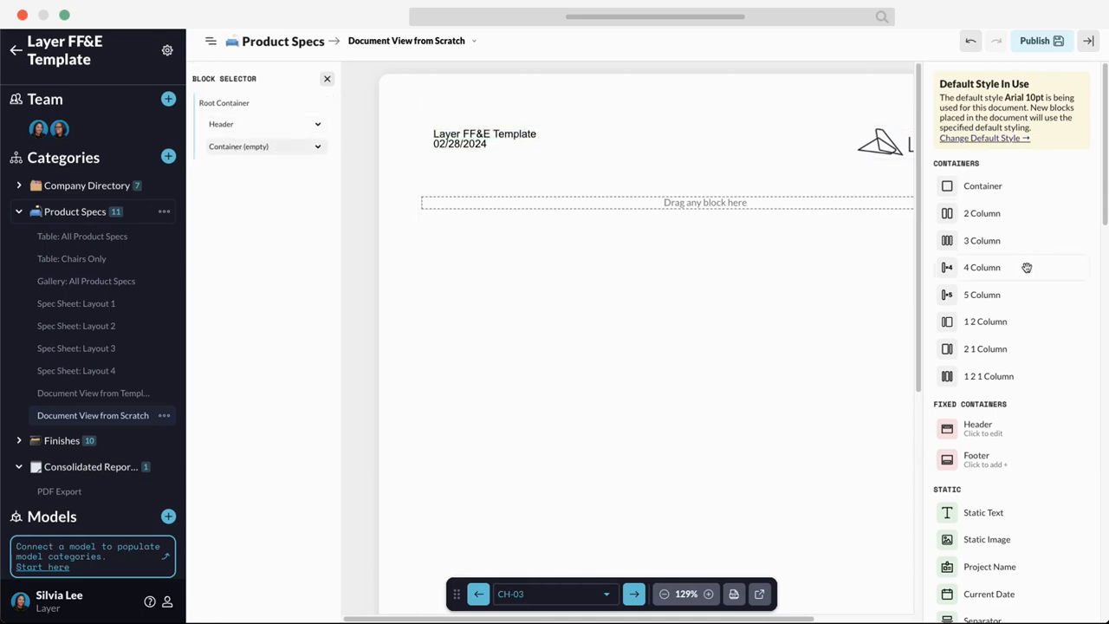
click(1013, 442)
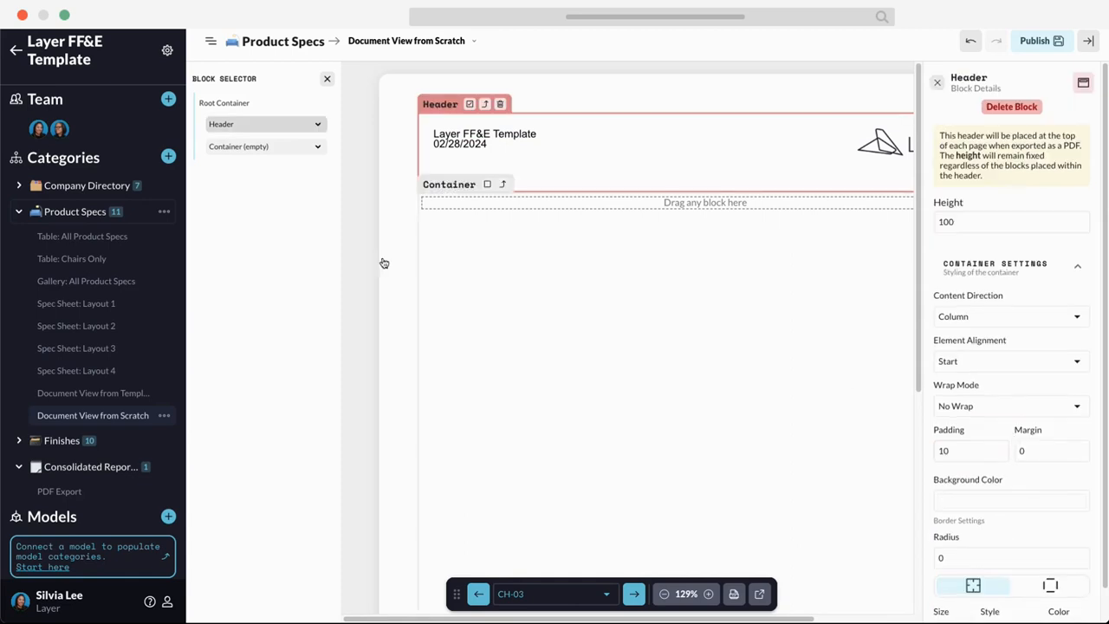
click(554, 372)
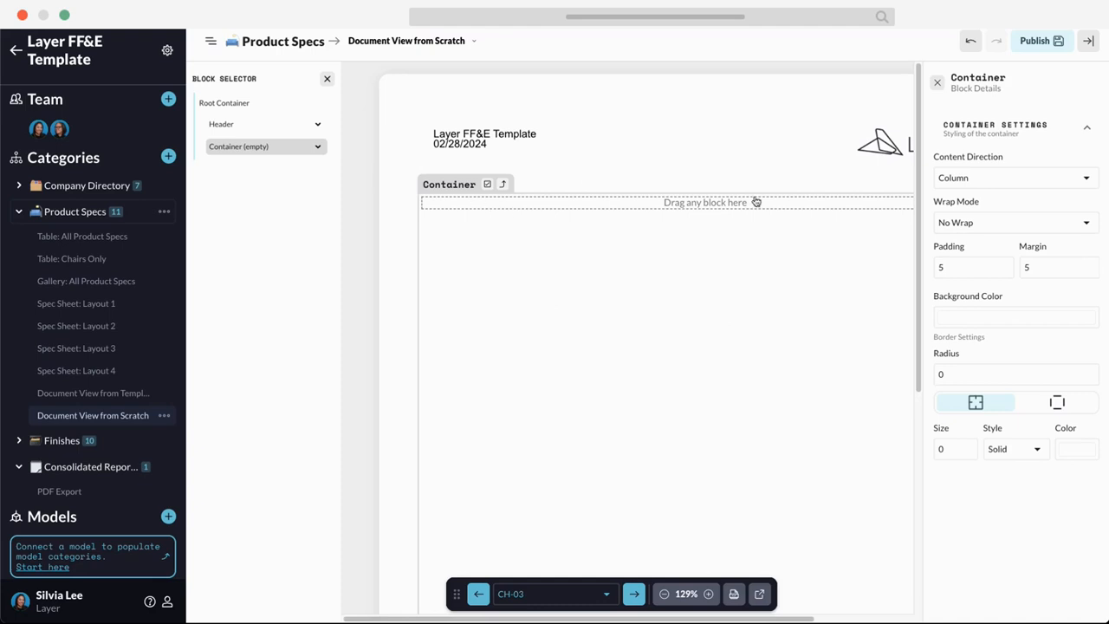
click(936, 83)
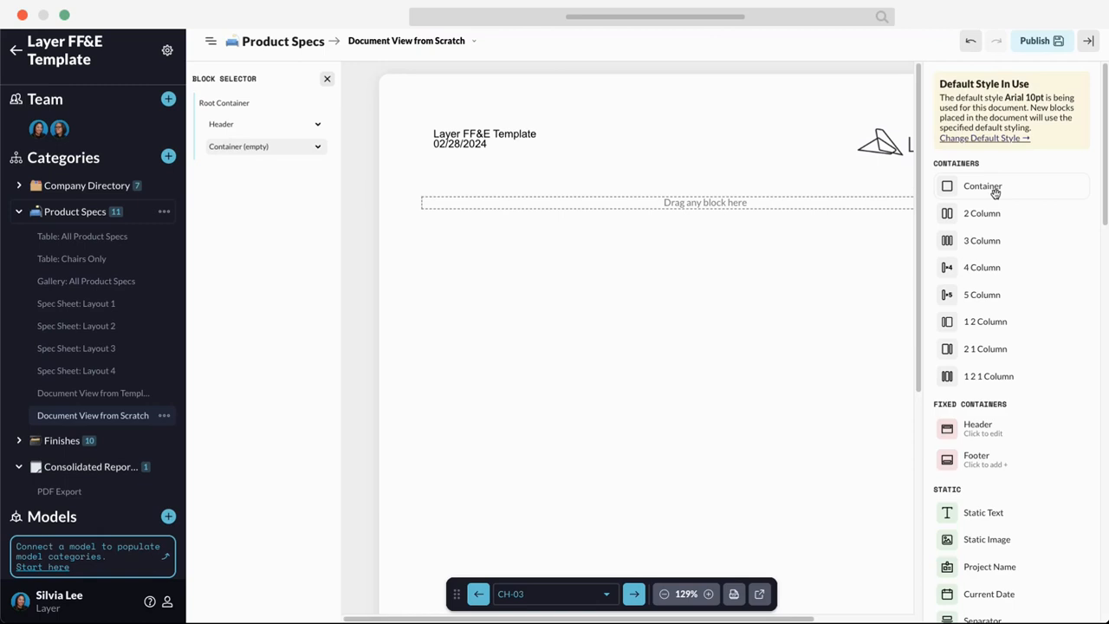
Step: Place a Container block inside the empty body container, then close its details and the Block Selector
drag(992, 186, 608, 239)
click(937, 82)
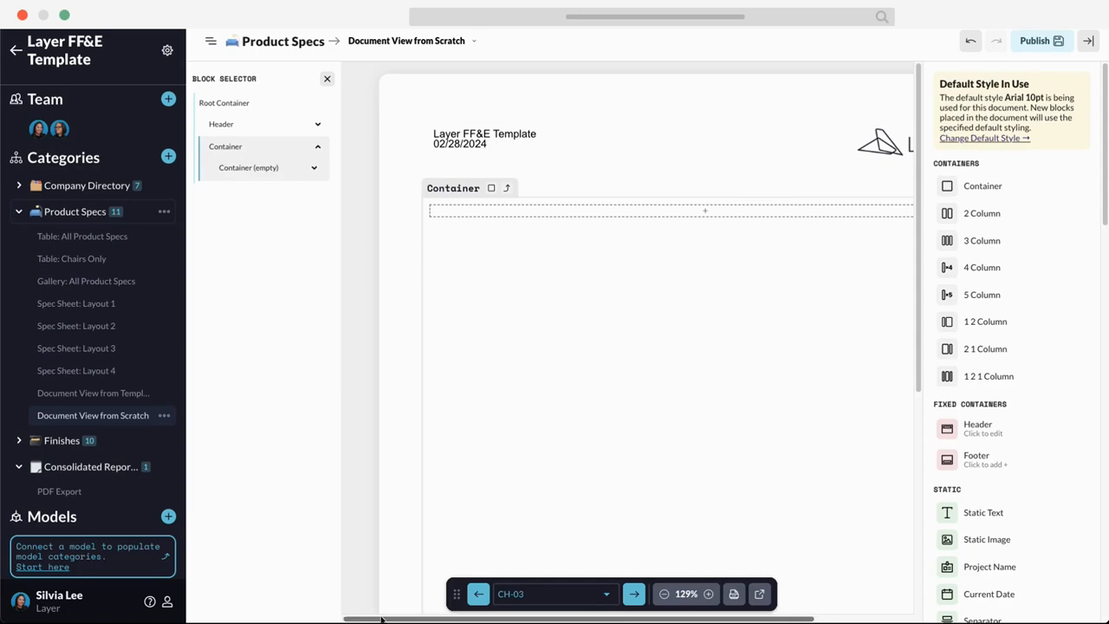
click(329, 79)
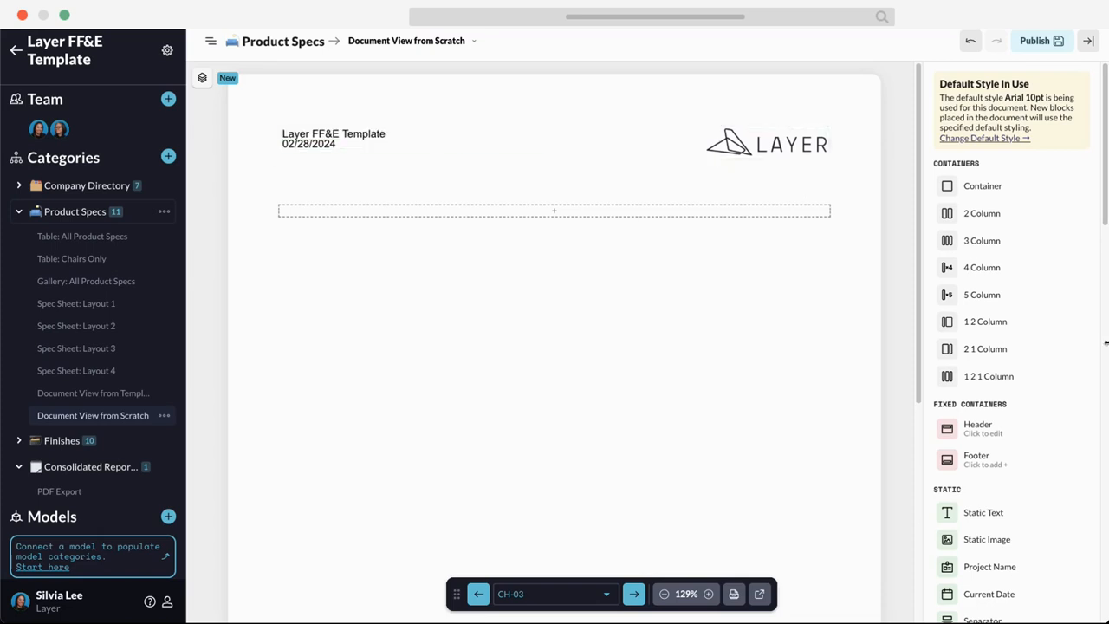
Step: Add a Project Name block to the body, try it above and below the nested container, and move it inside that container
scroll(1042, 383, down, 3)
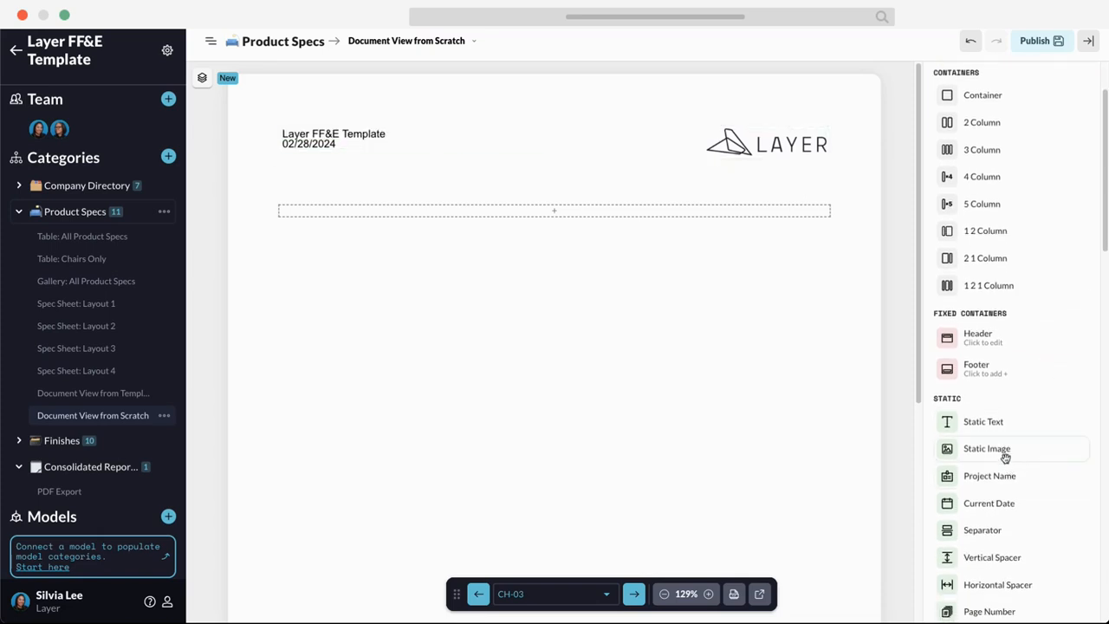
drag(996, 476, 499, 209)
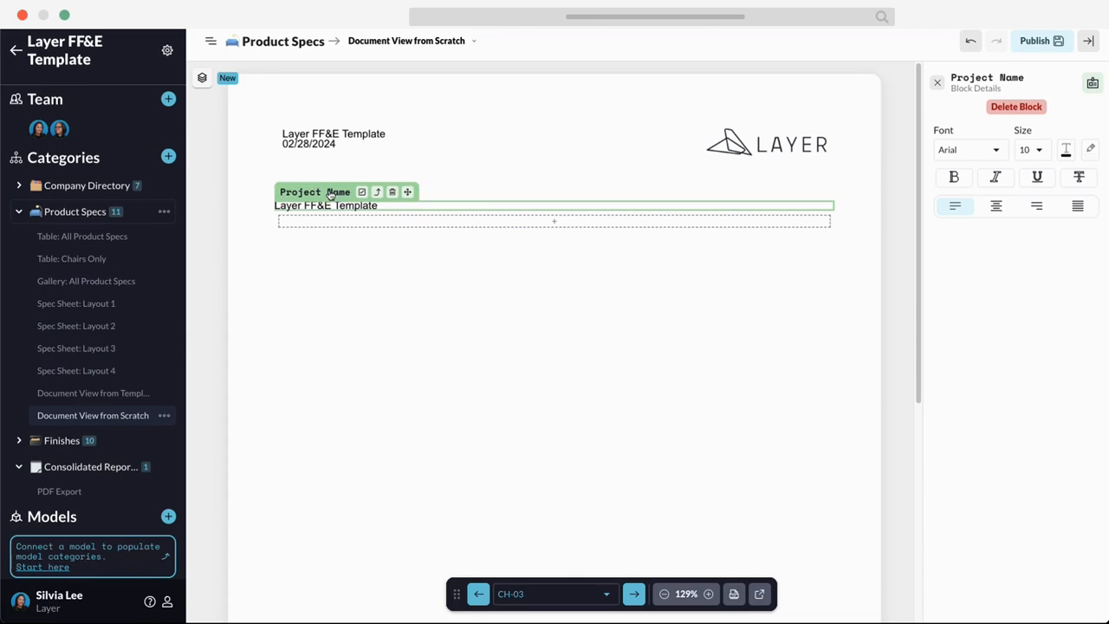
drag(331, 195, 399, 347)
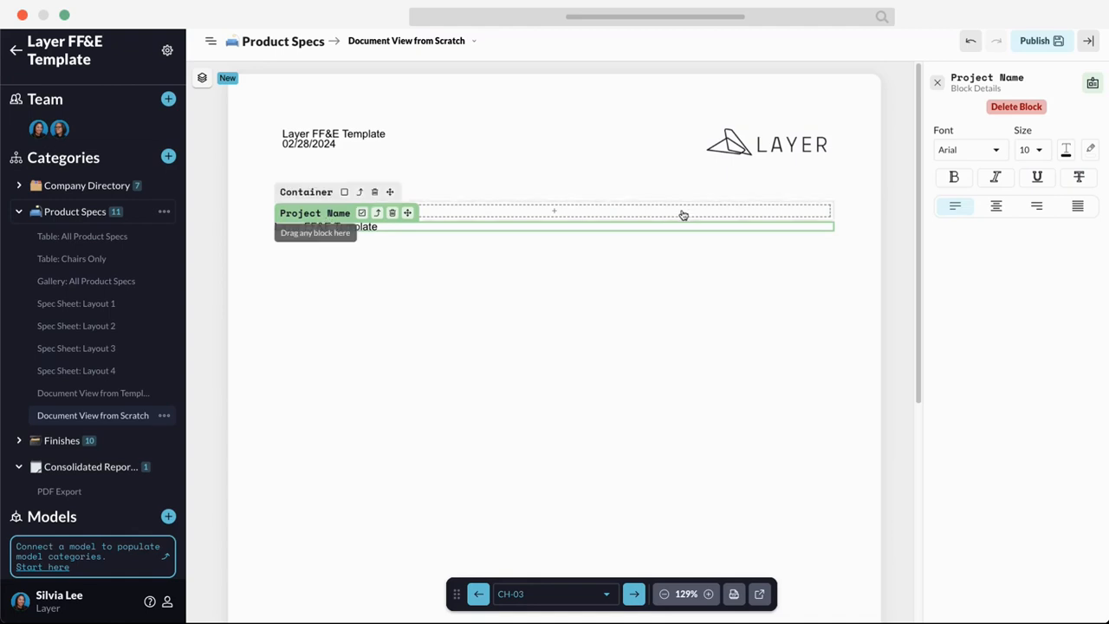
drag(327, 224, 499, 206)
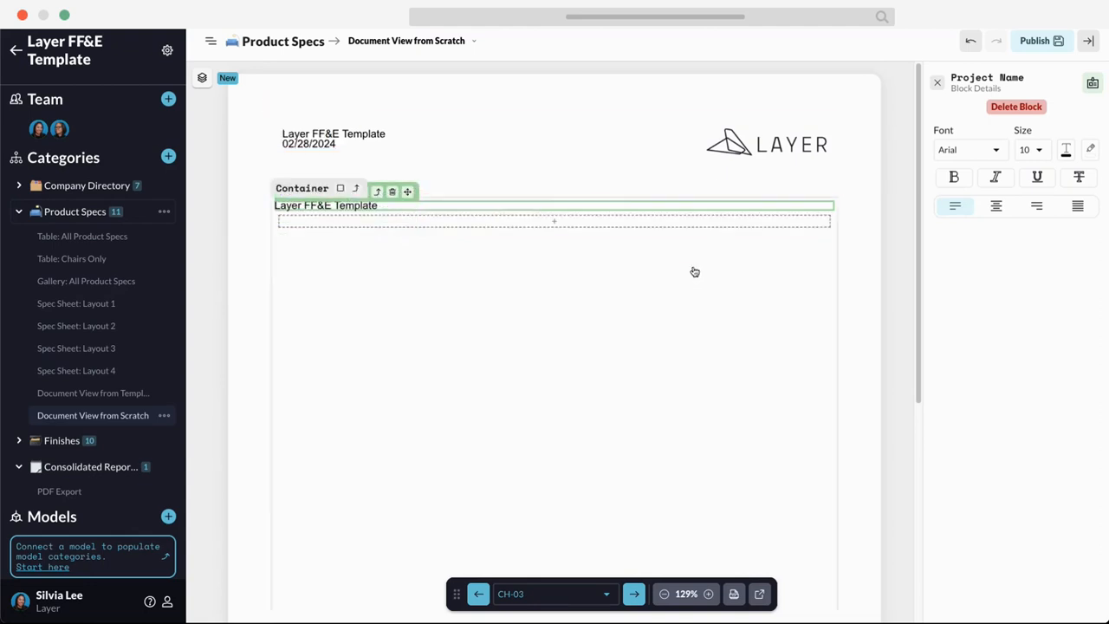
drag(336, 194, 364, 220)
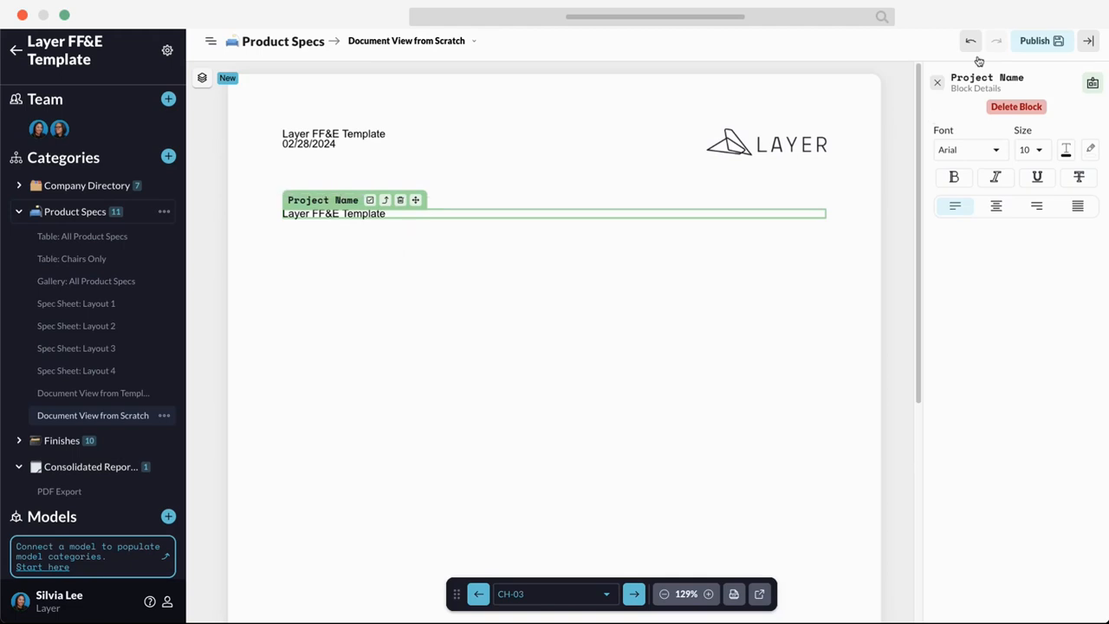
click(936, 83)
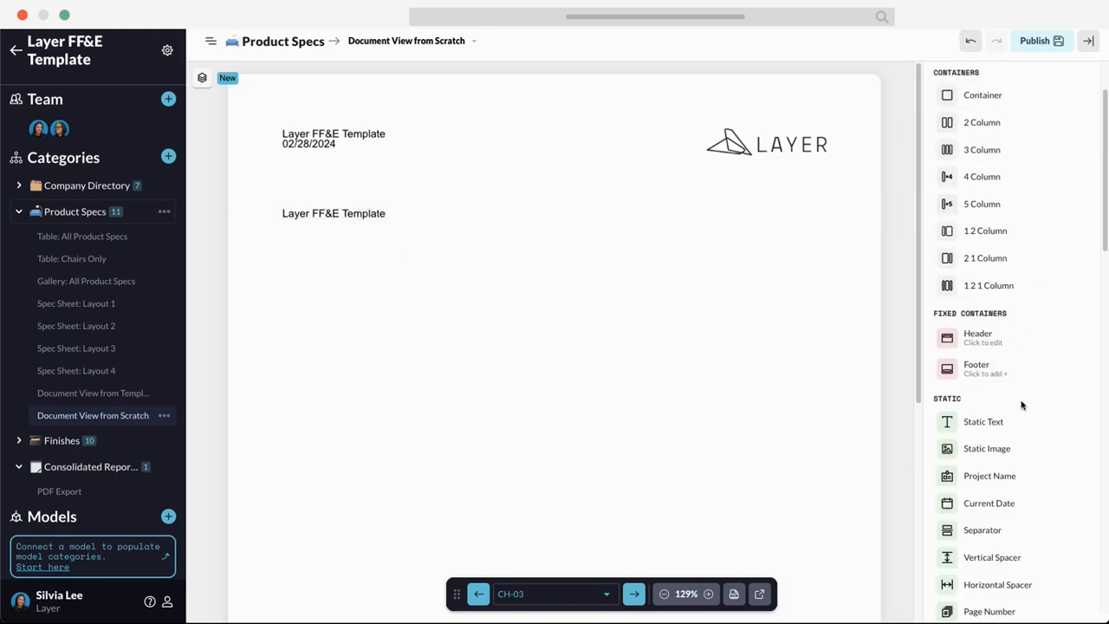
Step: Add a Current Date block below the Project Name in the nested container, with a Static Image block under the date
drag(1014, 505, 340, 219)
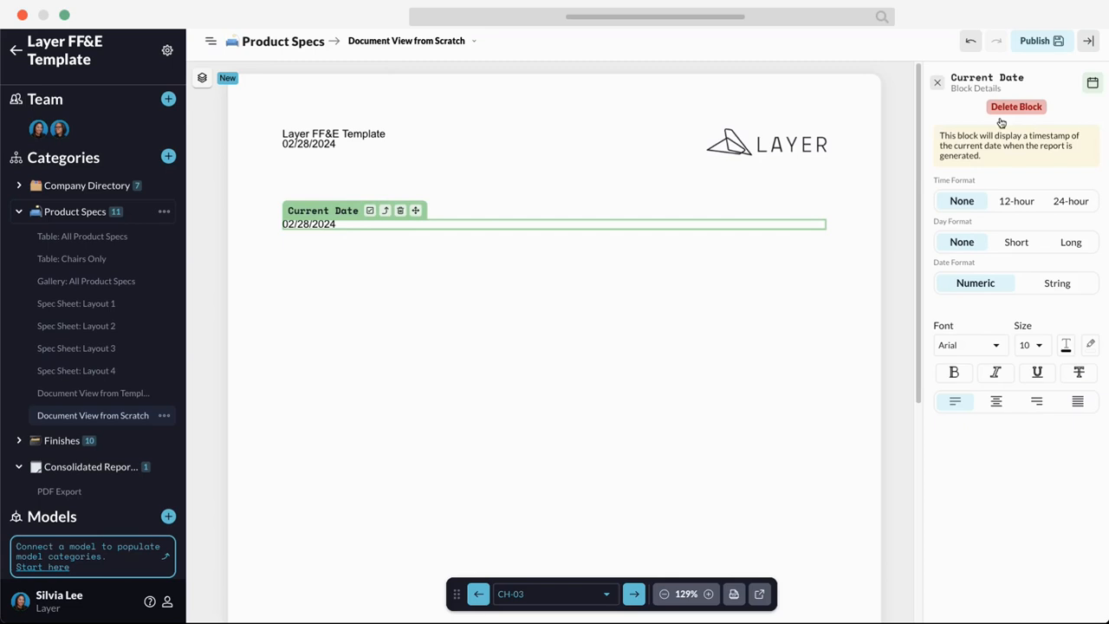
click(937, 82)
drag(964, 449, 337, 228)
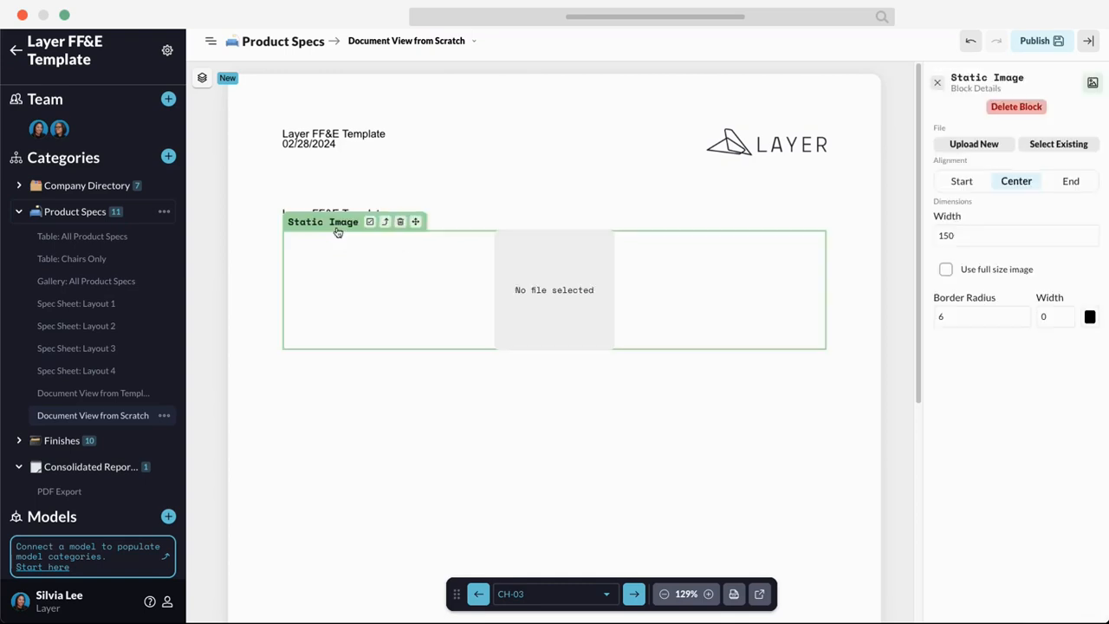
Step: Align the nested container's Static Image to Start and assign it the existing file Layer Logo_Horizontal.png
click(968, 182)
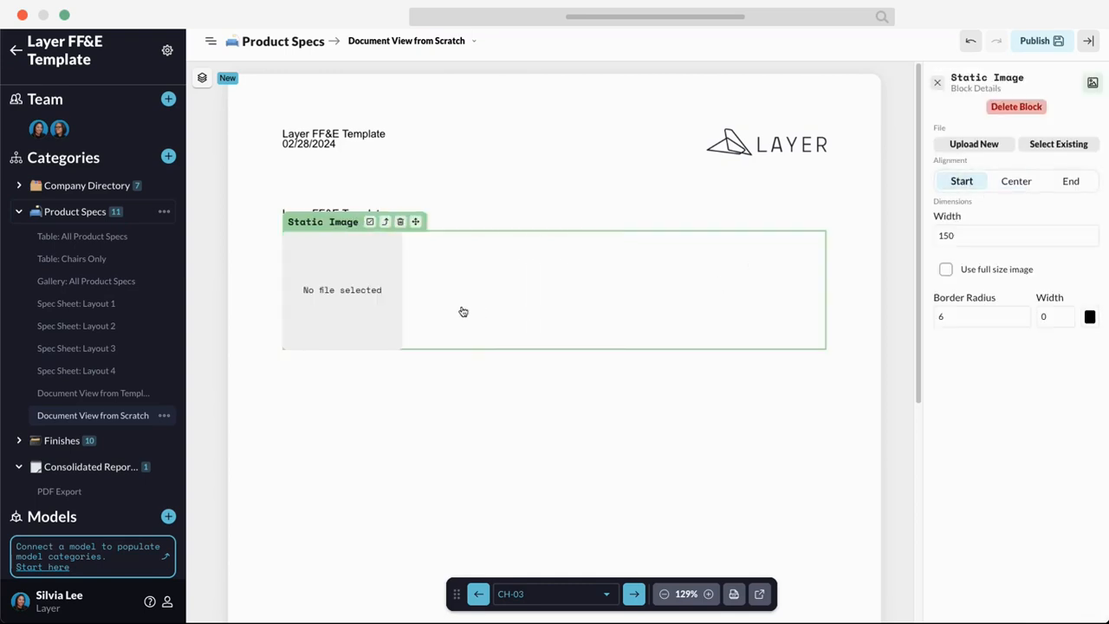
click(1072, 144)
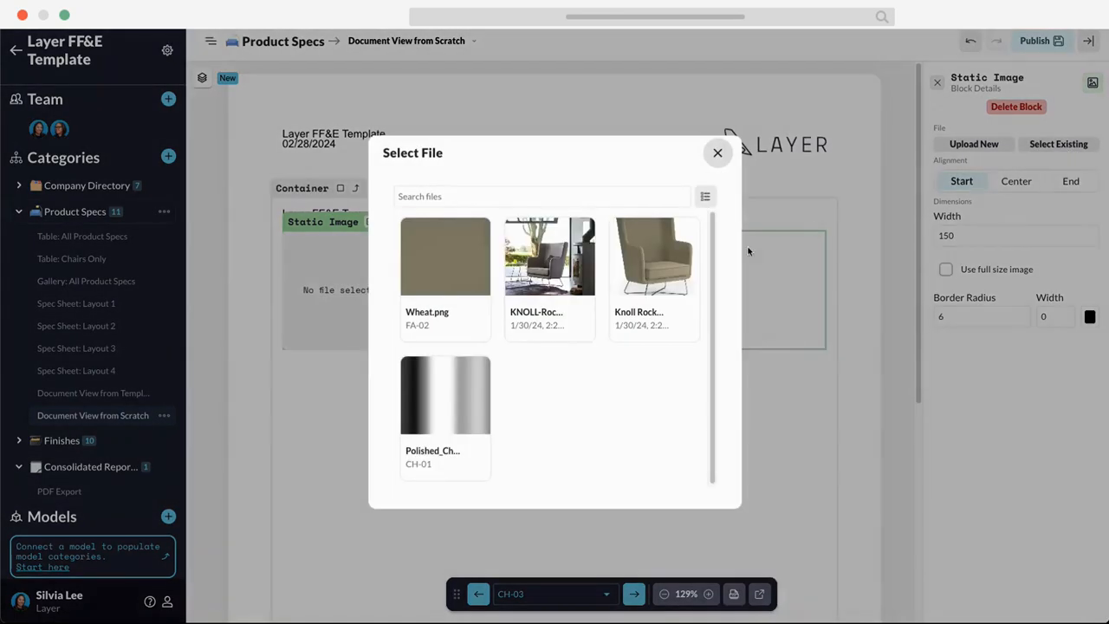
click(478, 238)
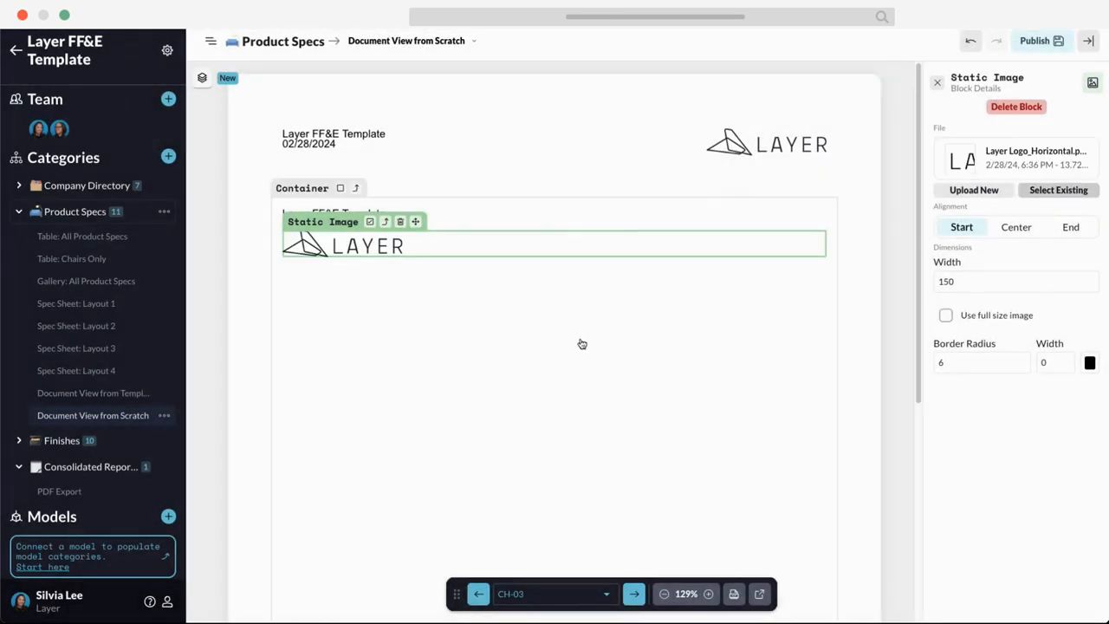
click(618, 440)
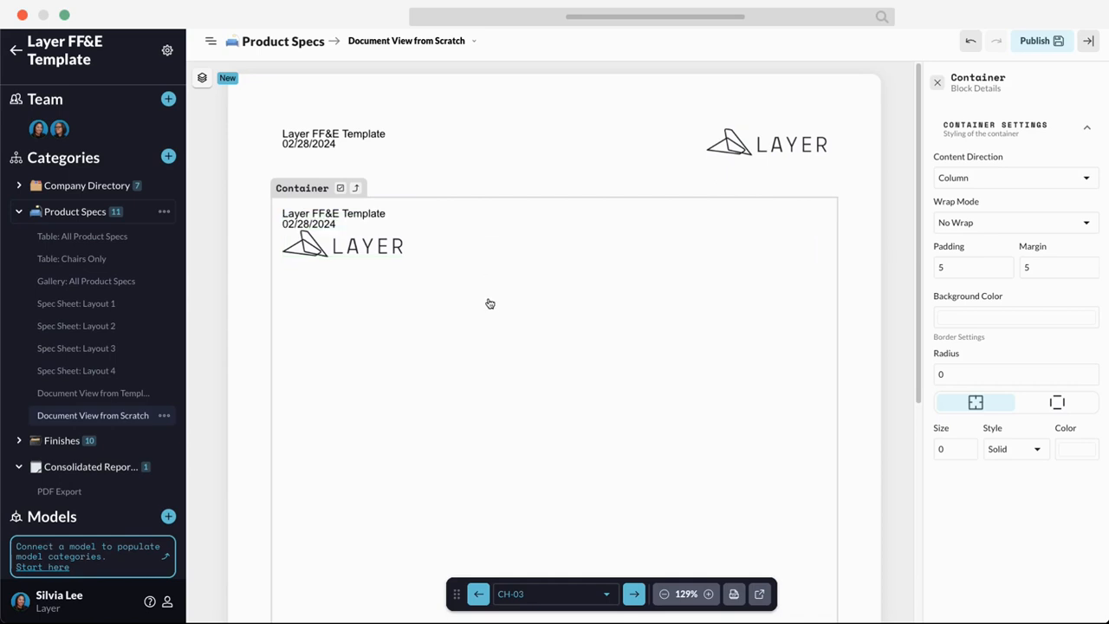
Step: View the header logo's container settings, then give the nested body container a gray 9B9B9B background
click(607, 146)
click(666, 121)
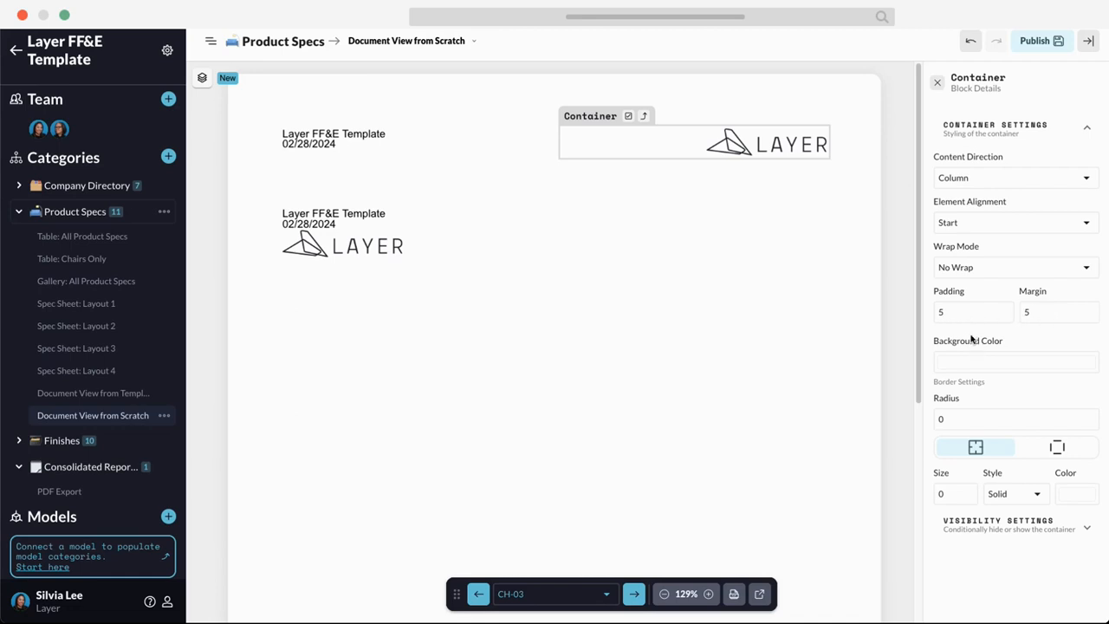
click(379, 211)
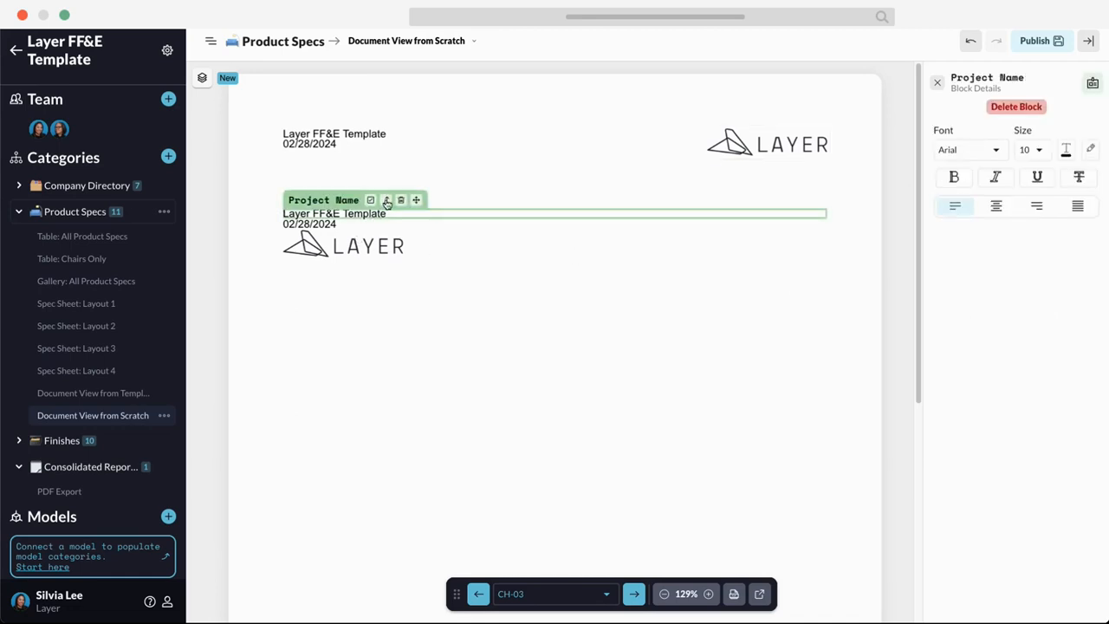
click(386, 199)
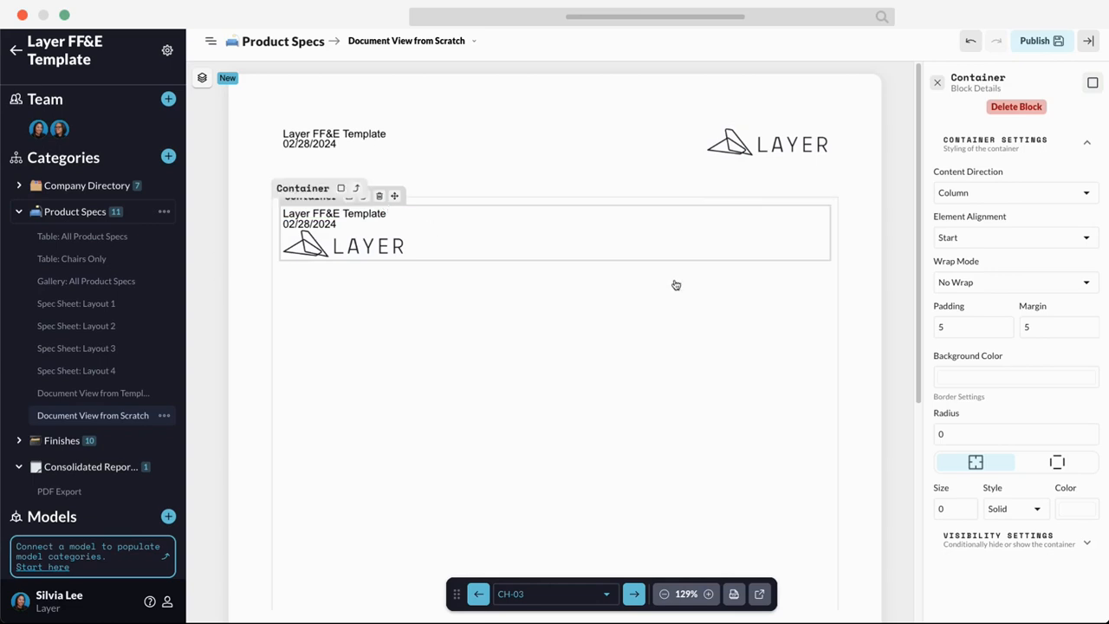
click(1018, 378)
click(1027, 564)
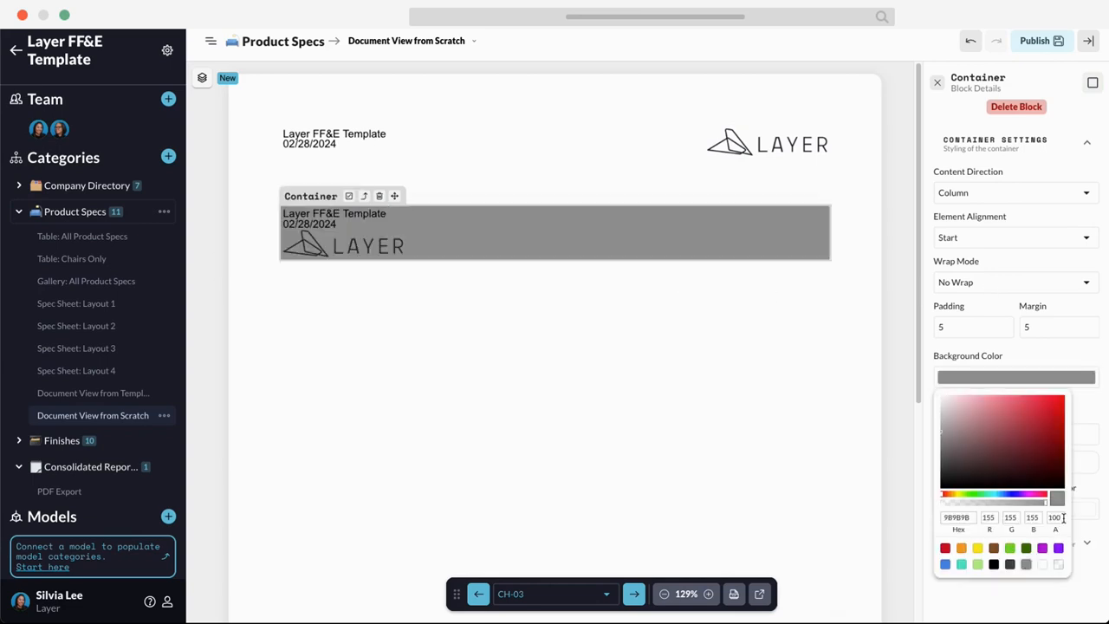
Step: Set the alpha of the nested container's gray background to 20 and select the outer body container
click(1044, 517)
key(BackSpace)
key(BackSpace)
key(BackSpace)
text(20)
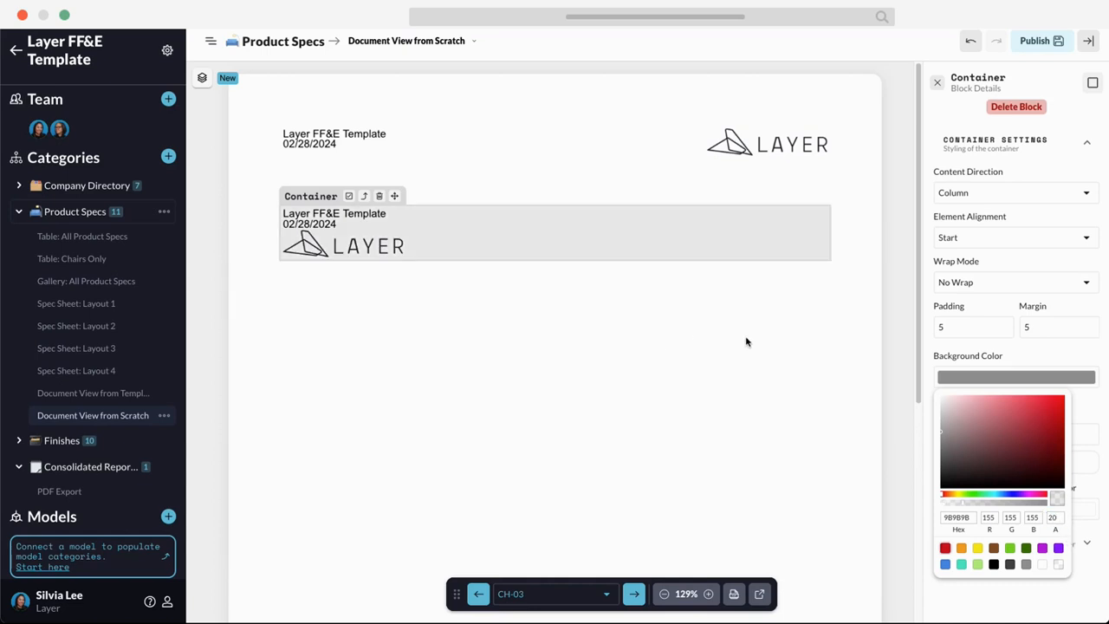
click(853, 330)
click(530, 351)
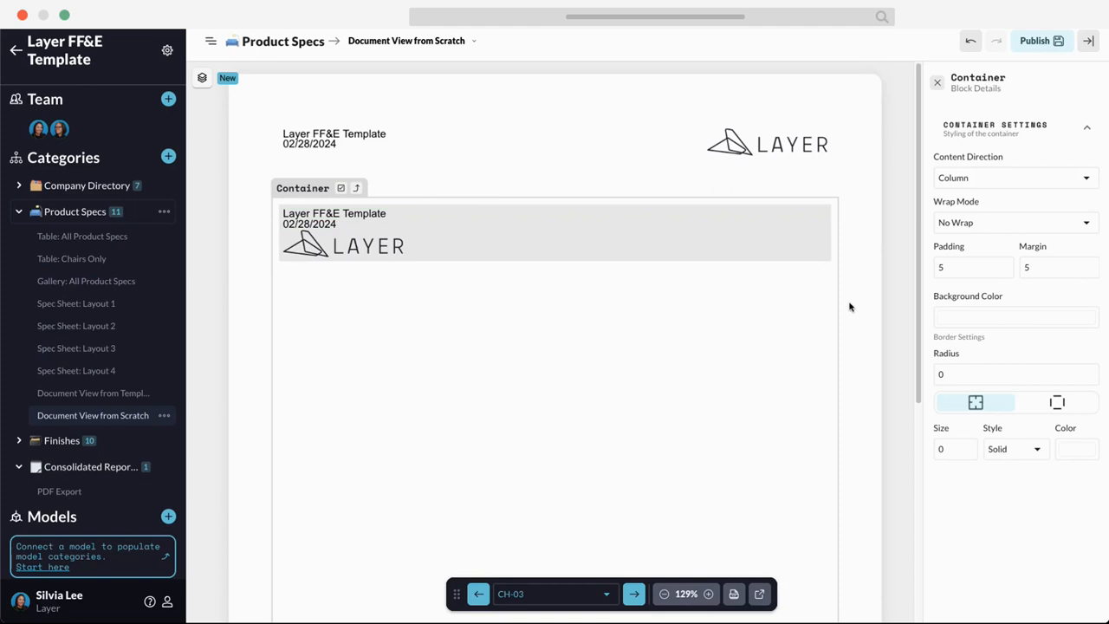
Step: Set the margin of the nested body container holding the project name, date and logo to 10
click(458, 214)
click(383, 200)
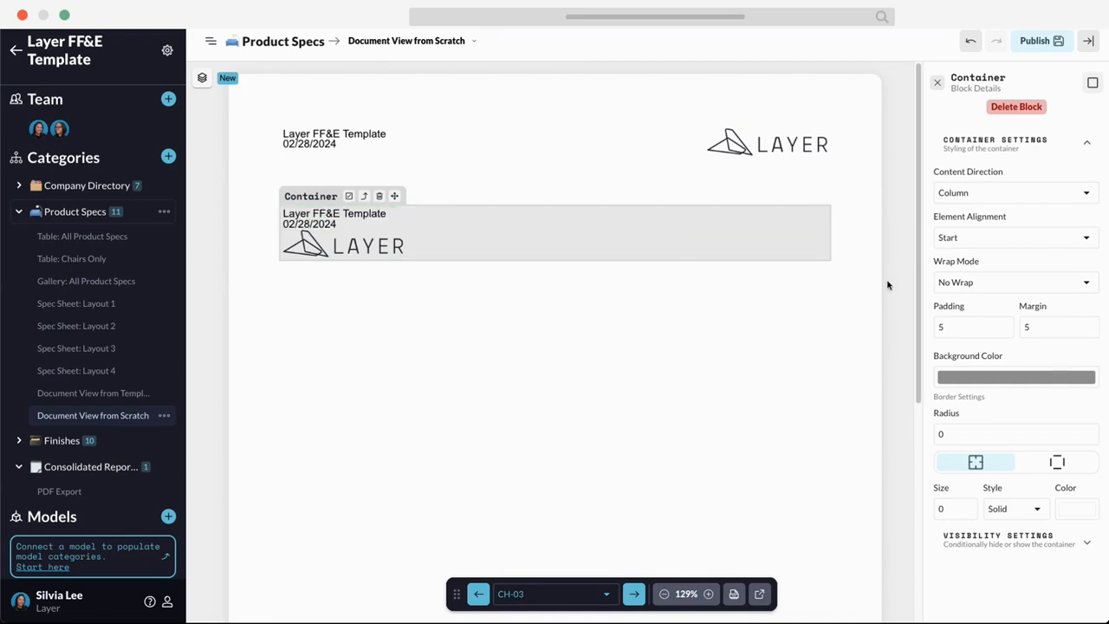
click(1042, 329)
key(BackSpace)
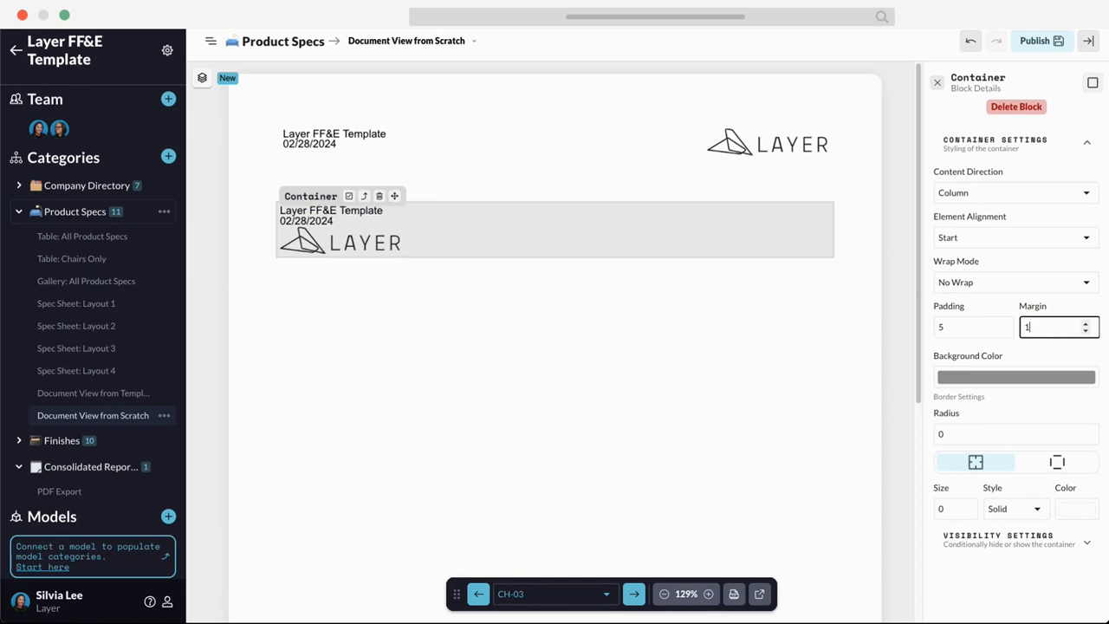
text(10)
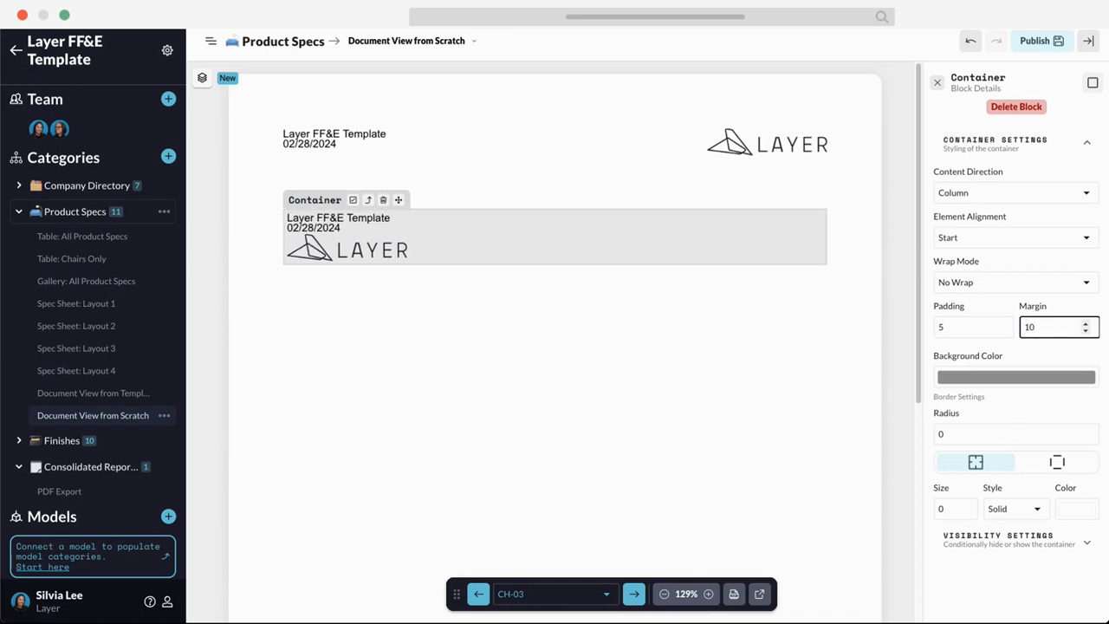
key(Tab)
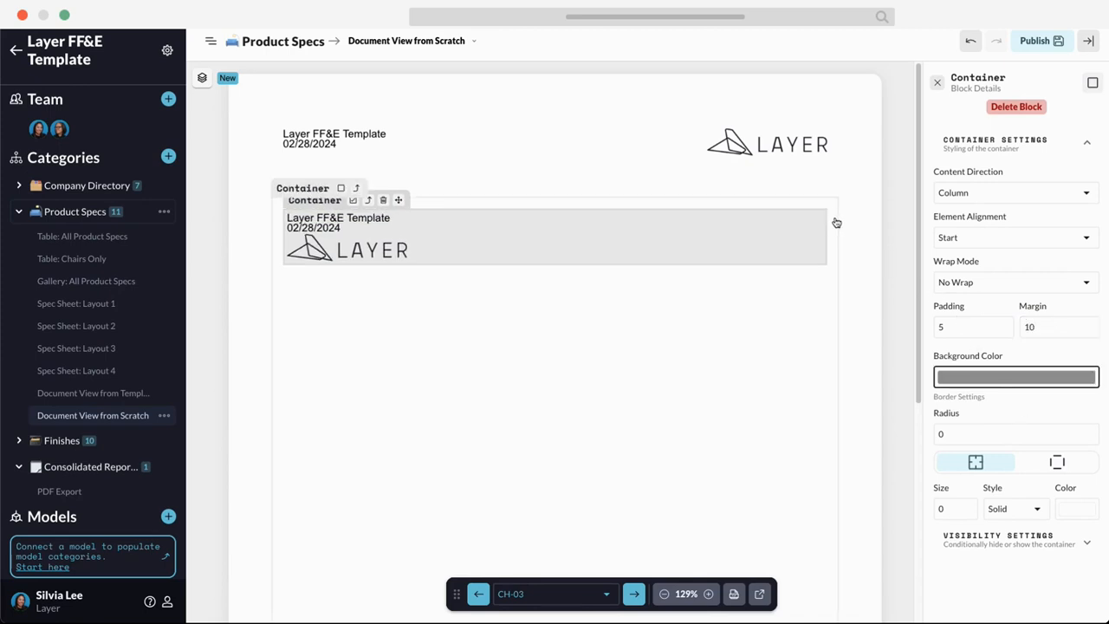
Step: Try a yellow background on the outer body container, then make it black (000000)
click(836, 222)
click(988, 321)
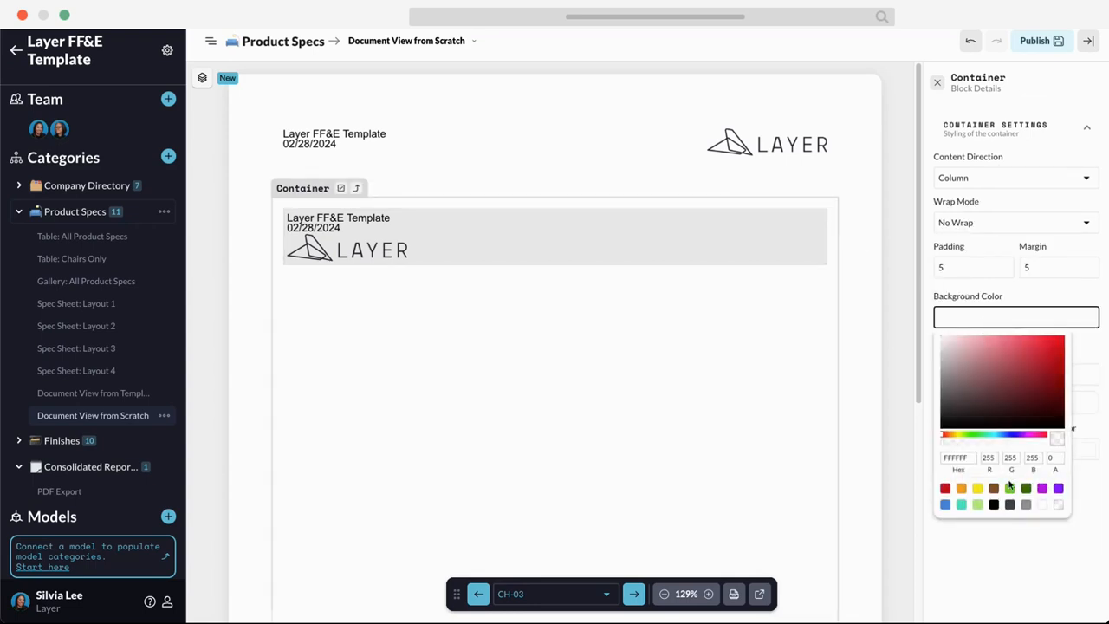
click(978, 489)
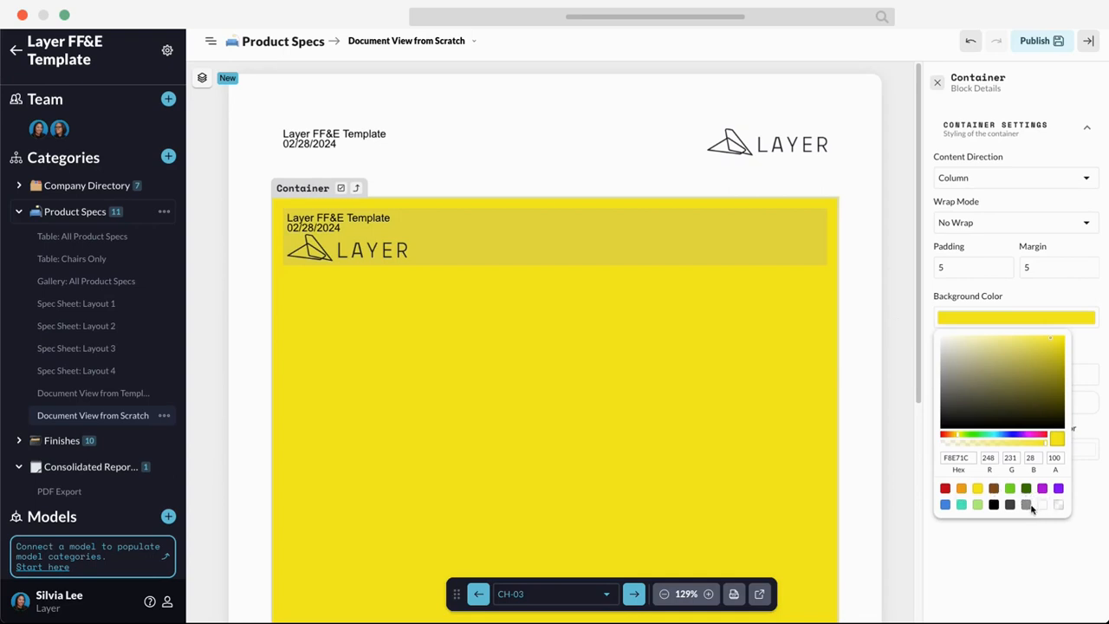
click(994, 505)
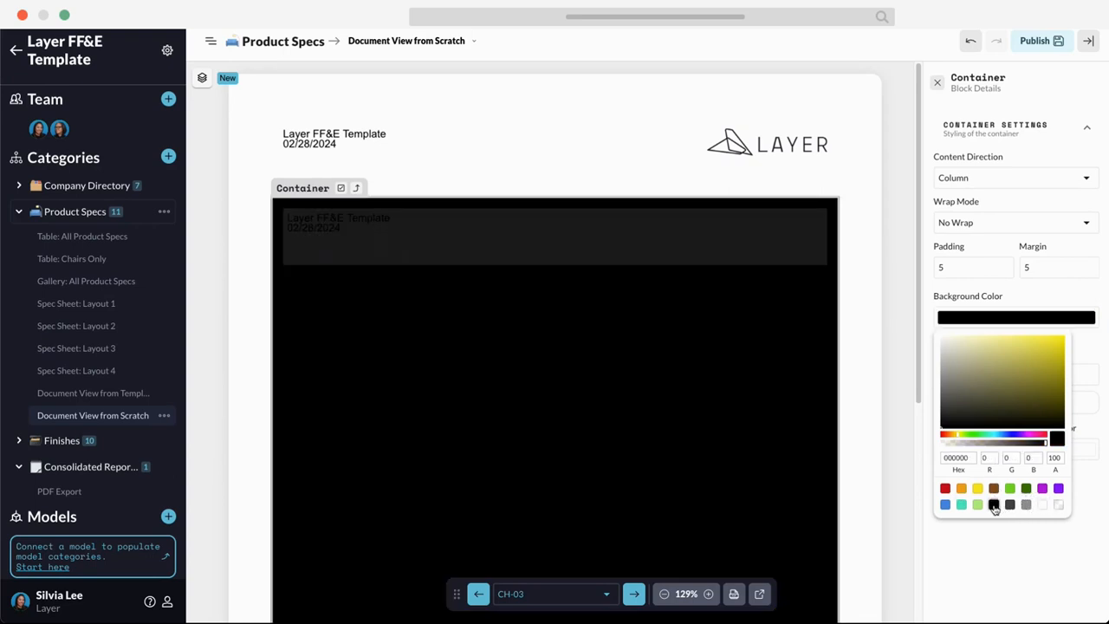
Step: Replace the nested container's gray background with white
click(574, 241)
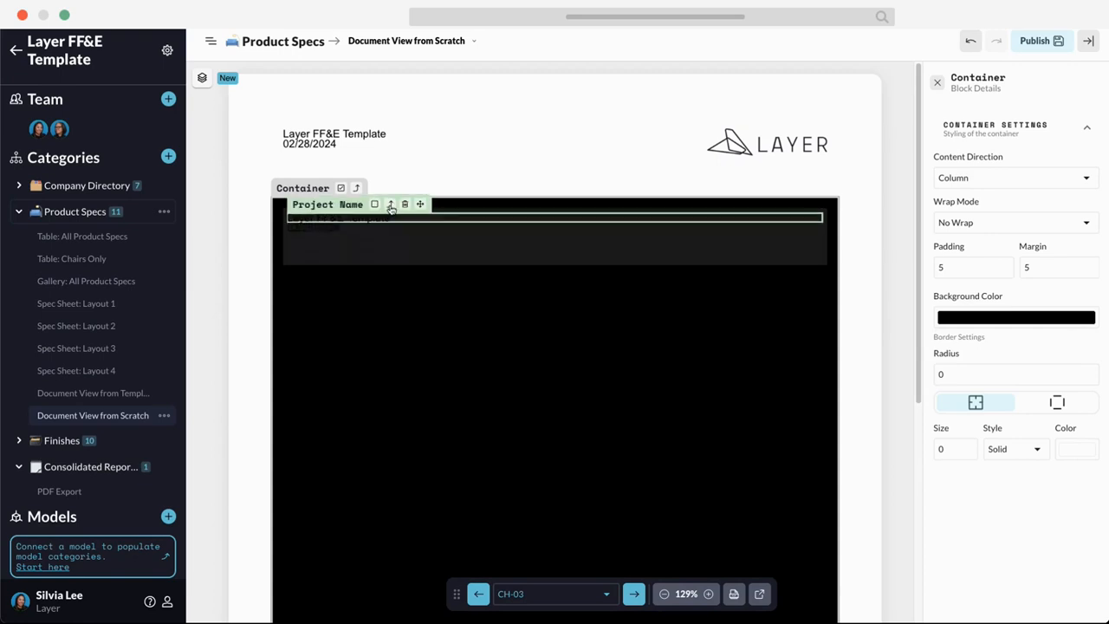
click(391, 205)
click(1068, 377)
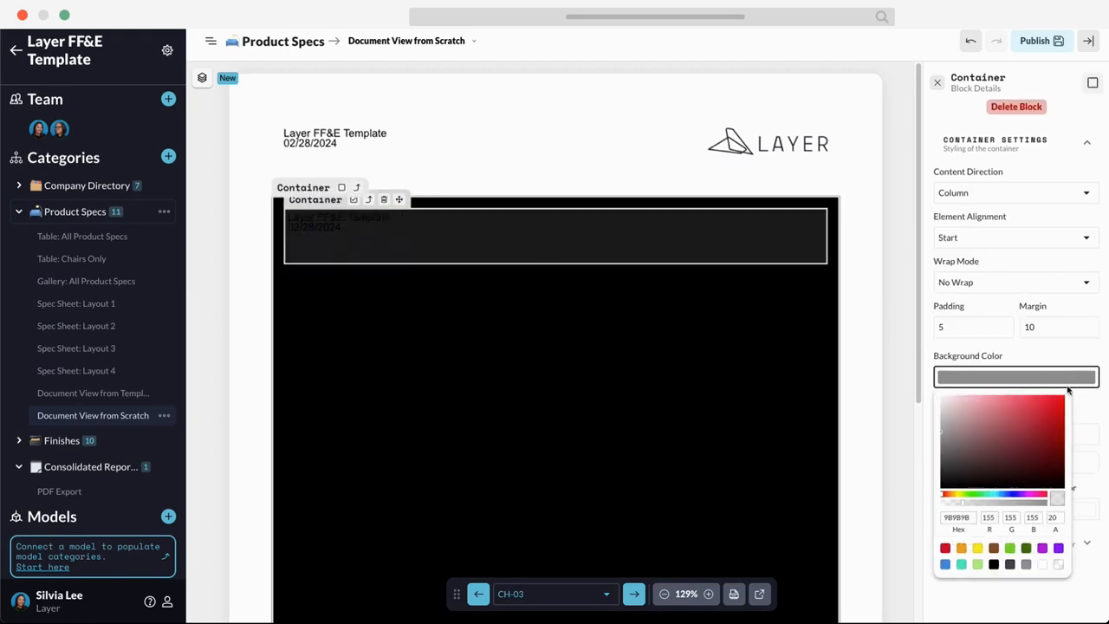
click(1058, 564)
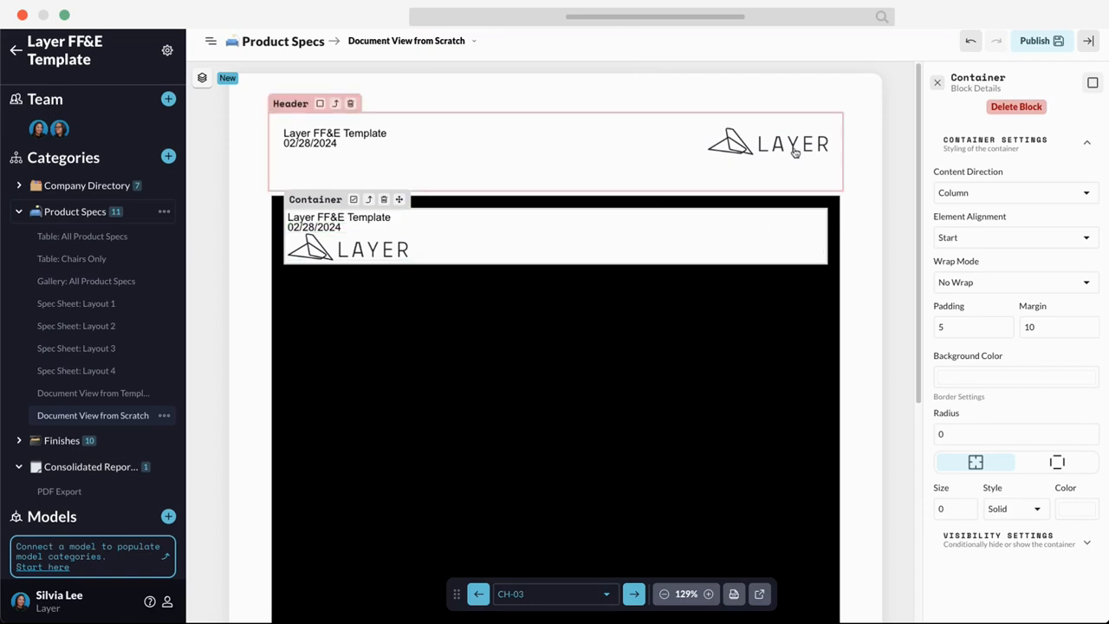
Step: Try a margin of 20 on the nested container, then set the margin to 0
click(1050, 326)
text(20)
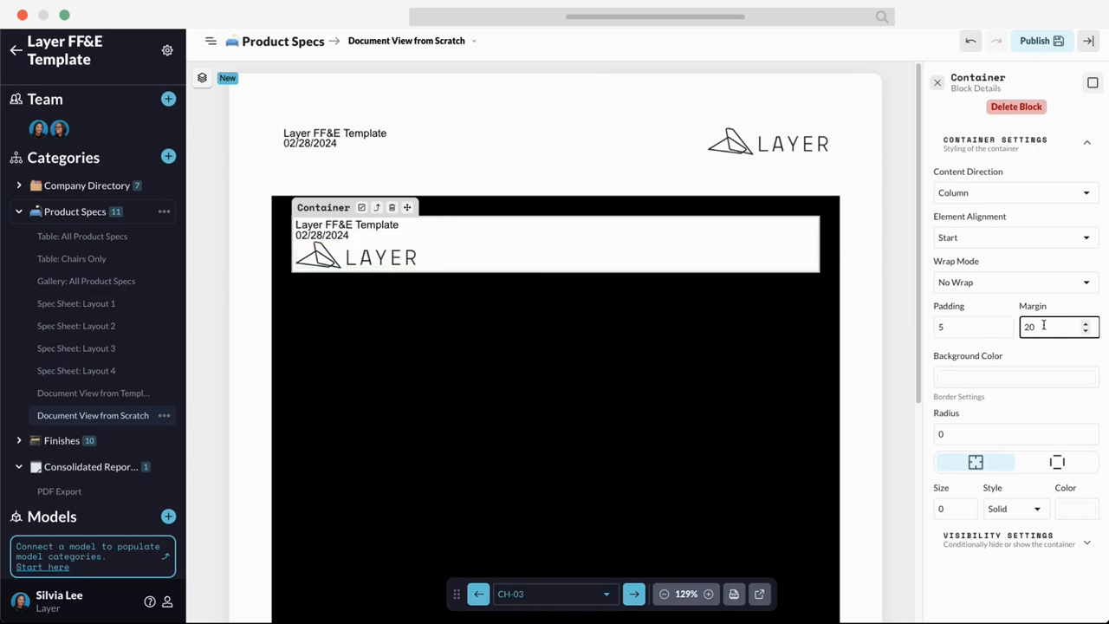
drag(1043, 326, 998, 322)
text(0)
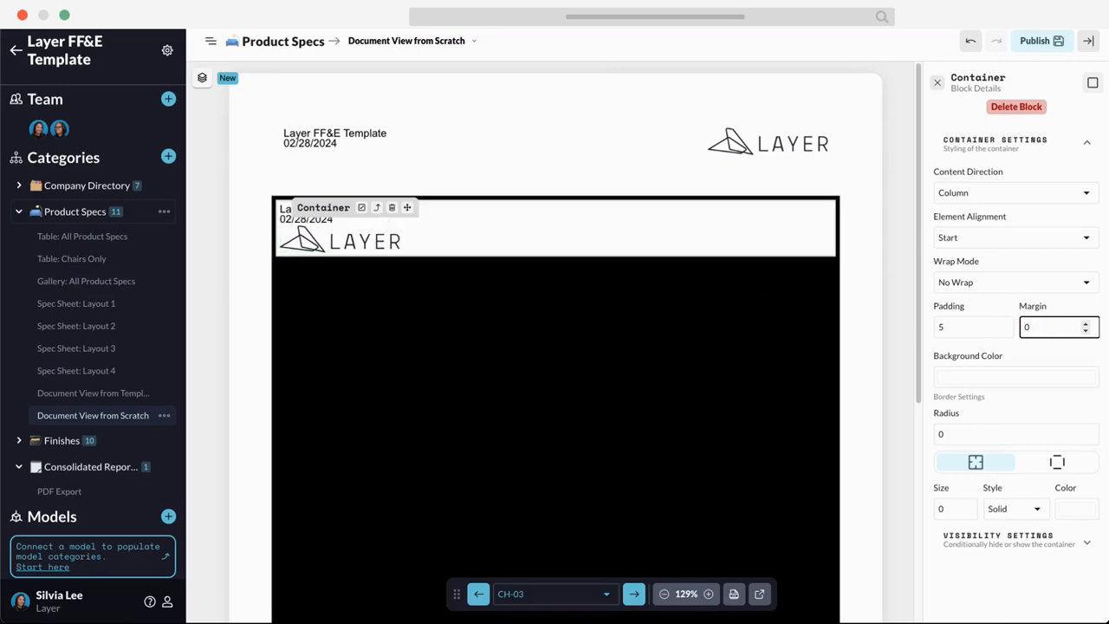
click(1000, 348)
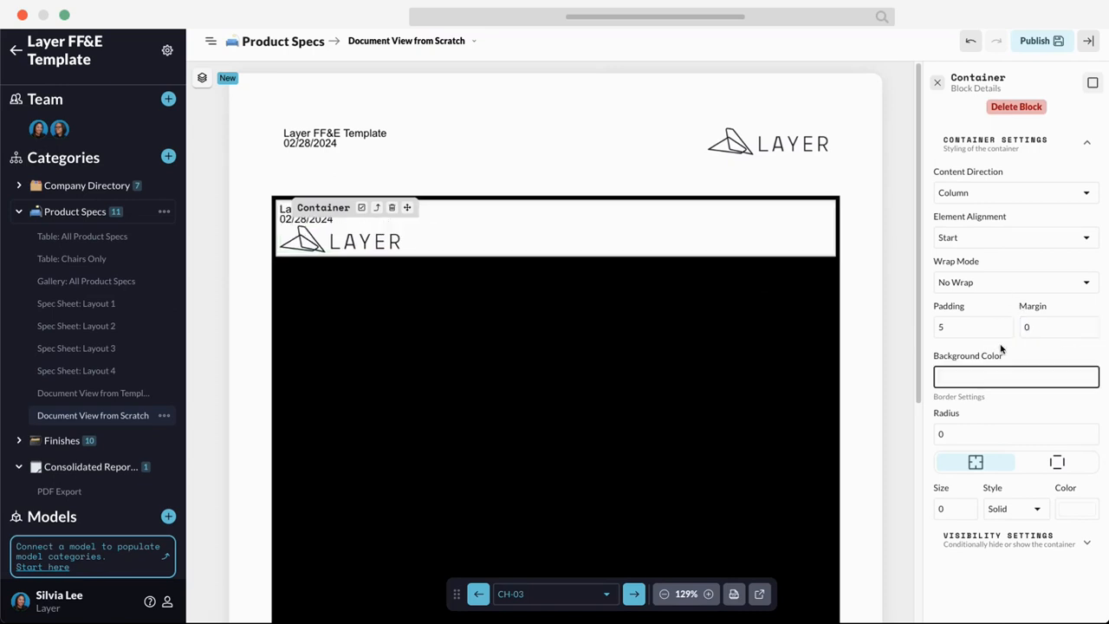
Step: Set both the padding and the margin of the outer black body container to 0
click(413, 280)
drag(1053, 264, 932, 269)
text(00)
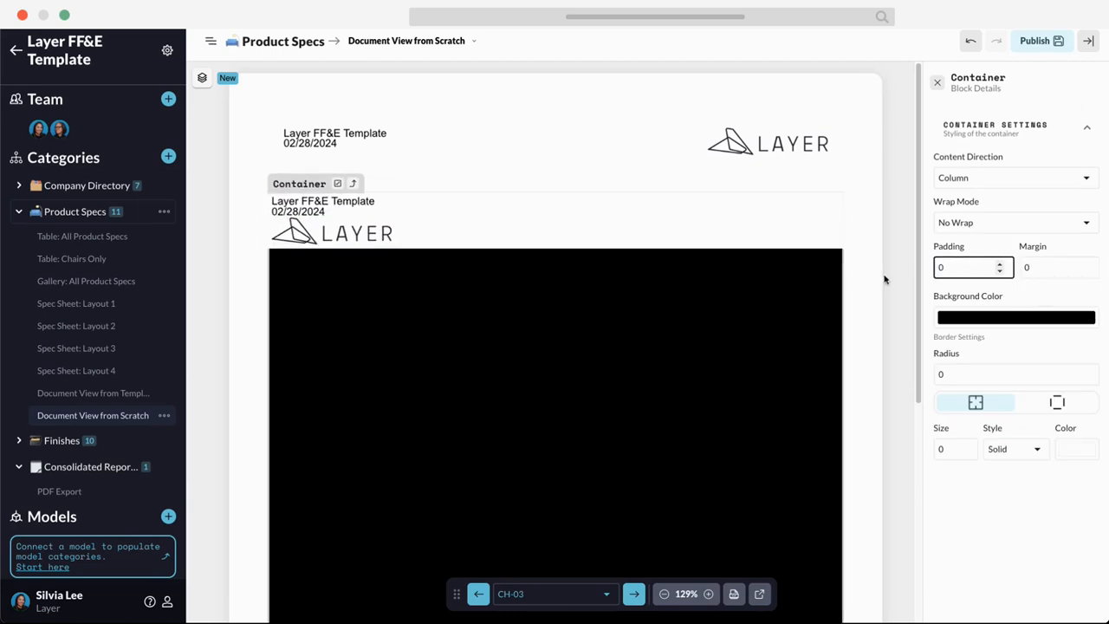
click(896, 273)
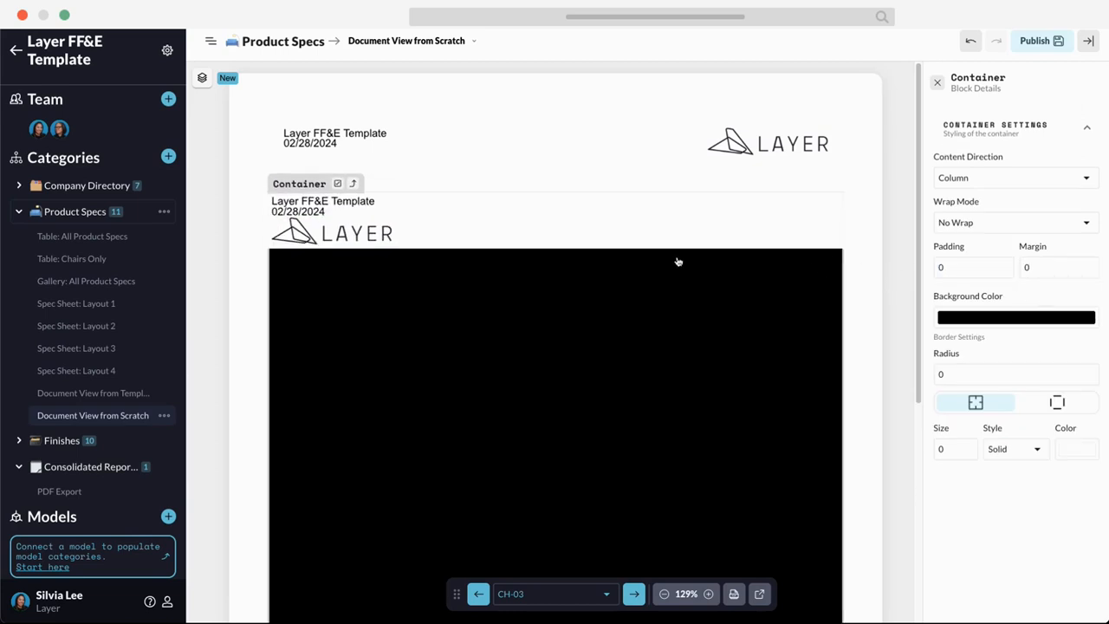
Step: View the nested container's settings and close them, then publish the document view and leave the editor
click(307, 193)
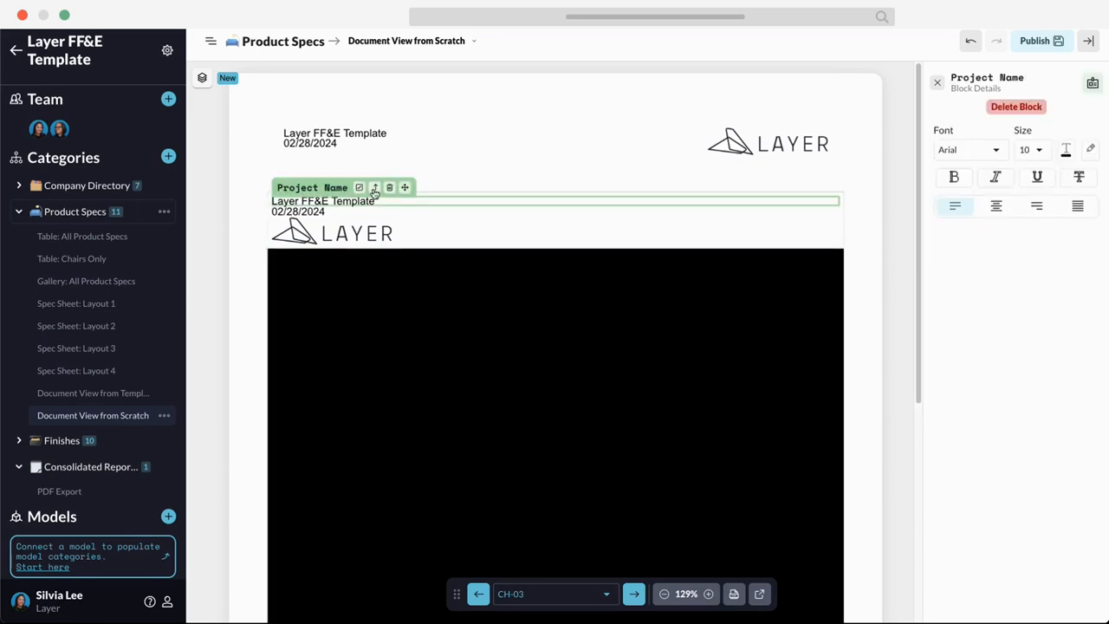
click(319, 187)
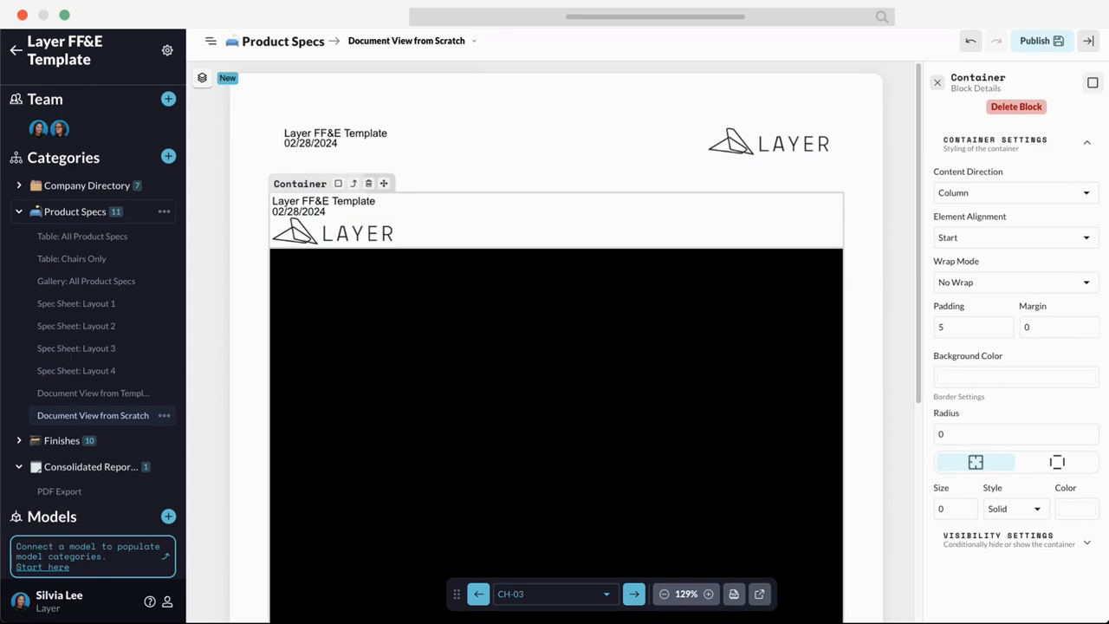
click(940, 83)
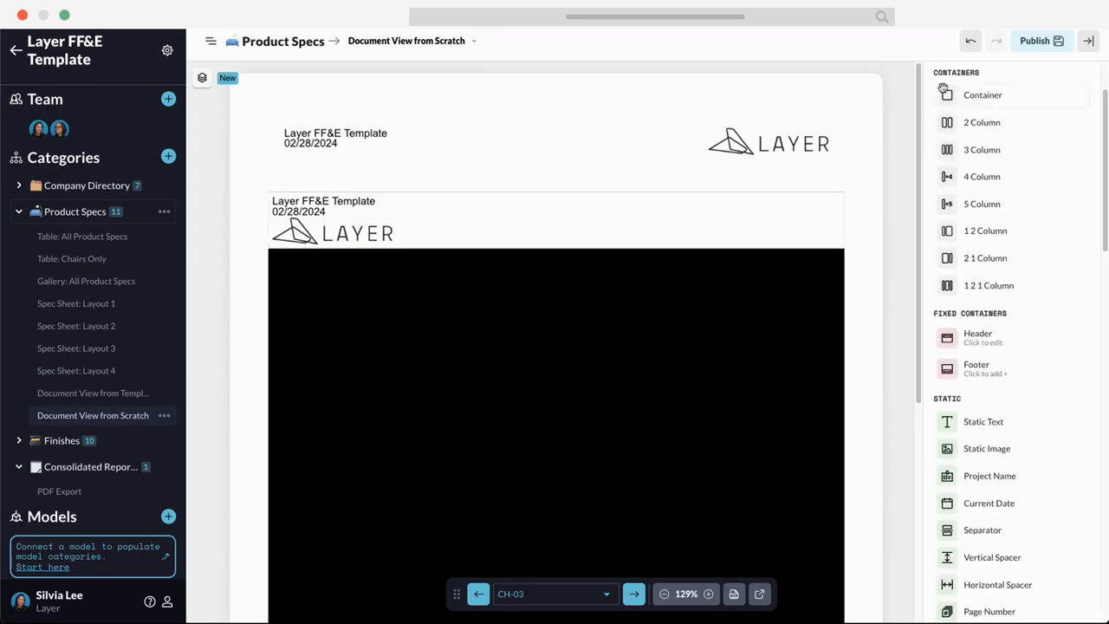
click(1038, 41)
click(1089, 44)
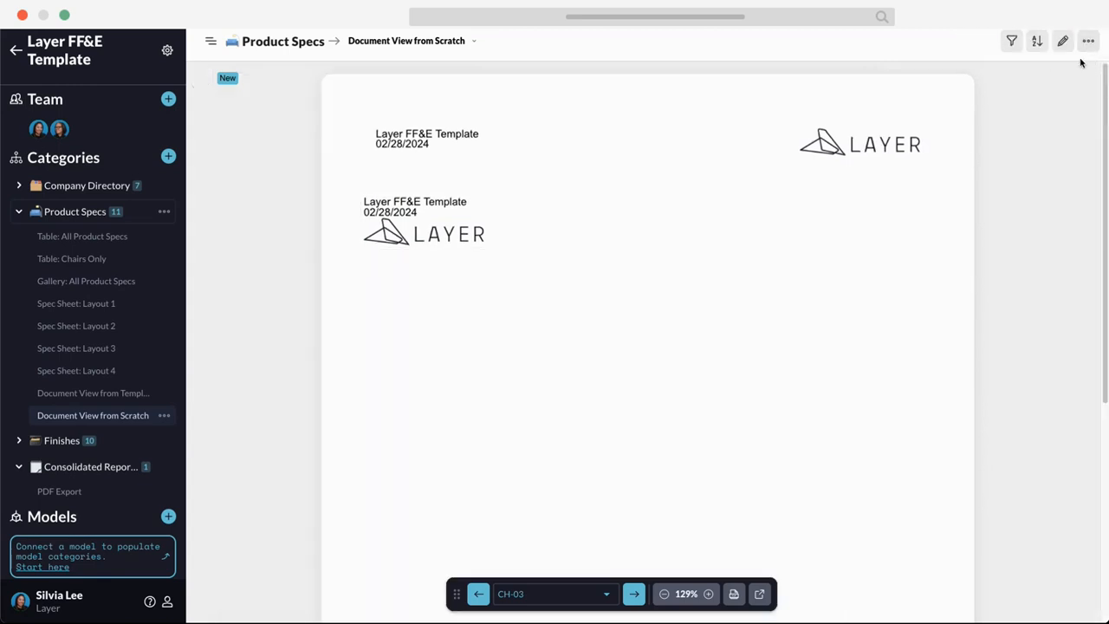
Step: Reopen the document view for editing and try paddings of 220 and 20 on the nested container, settling on 50
click(1062, 41)
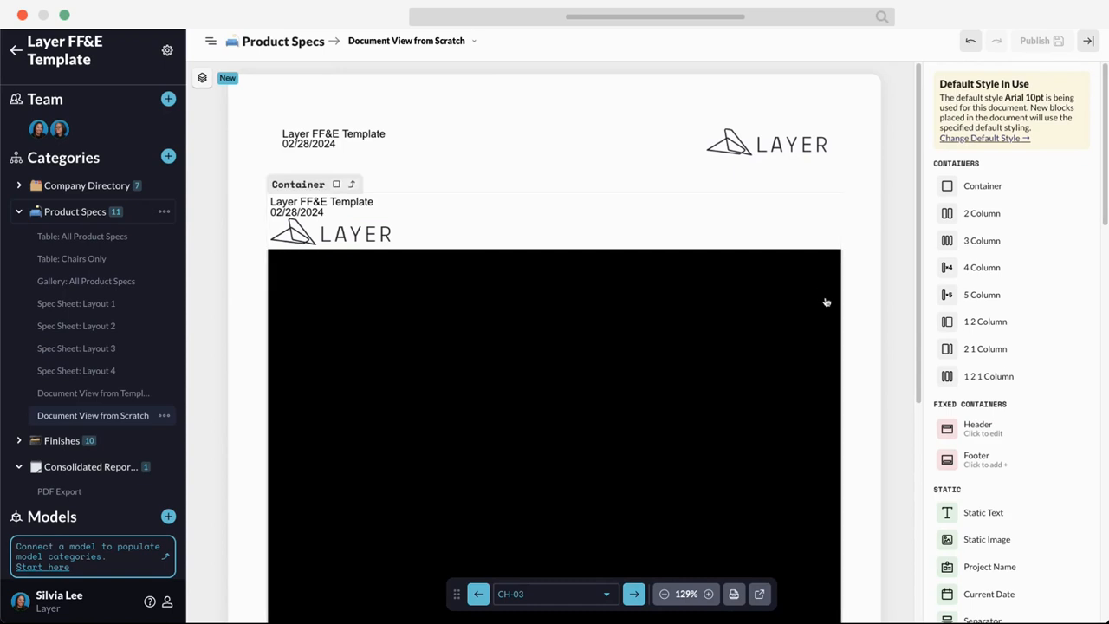
click(378, 306)
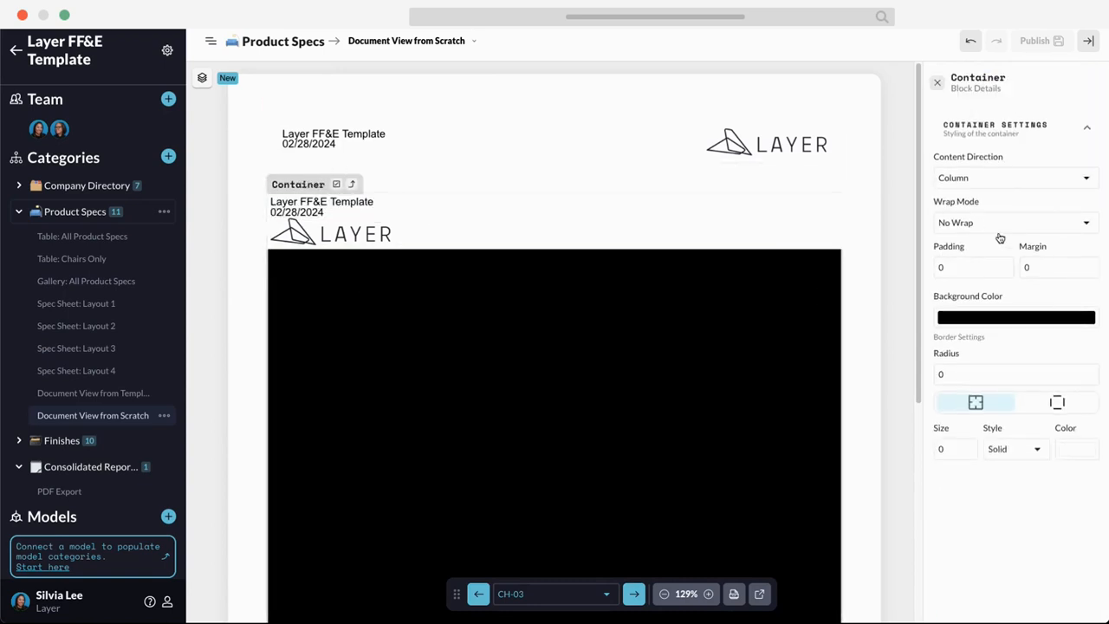
click(301, 206)
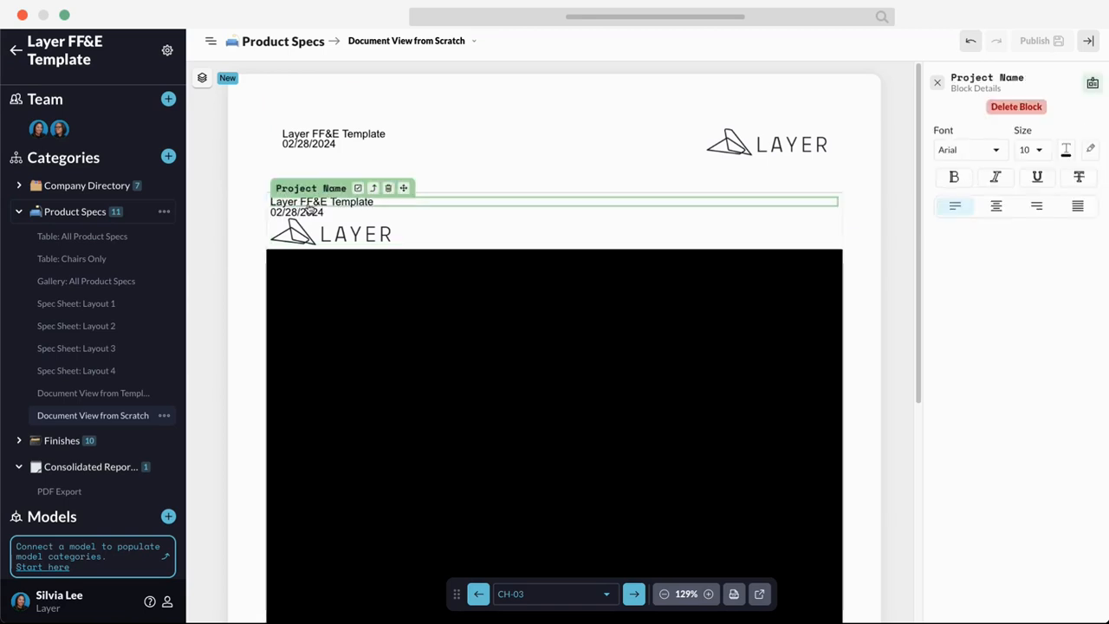
click(373, 188)
click(964, 327)
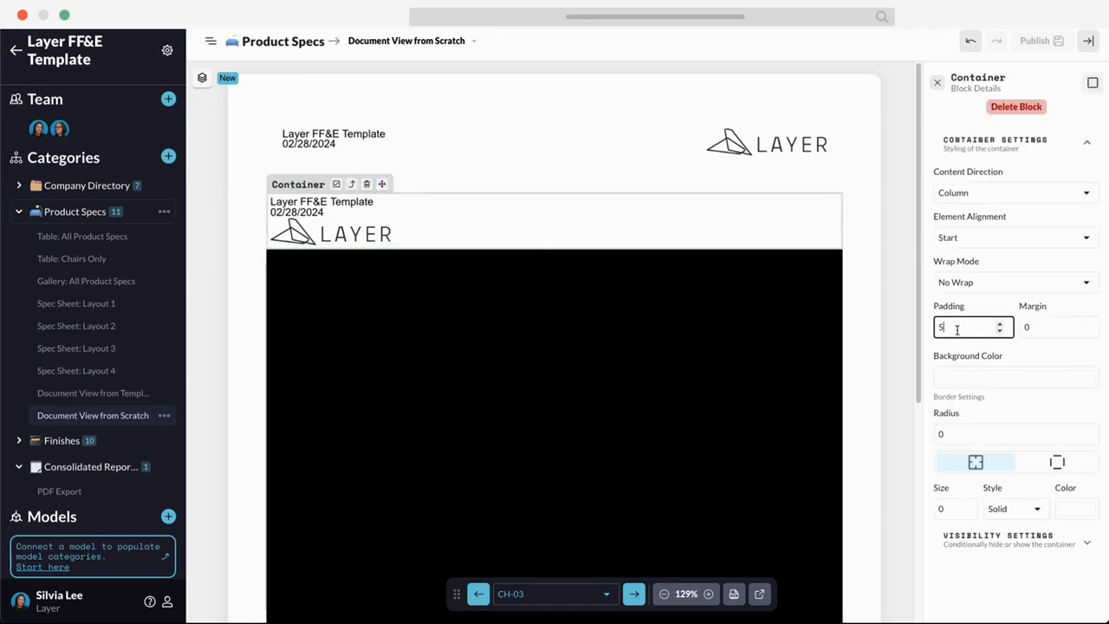
text(220)
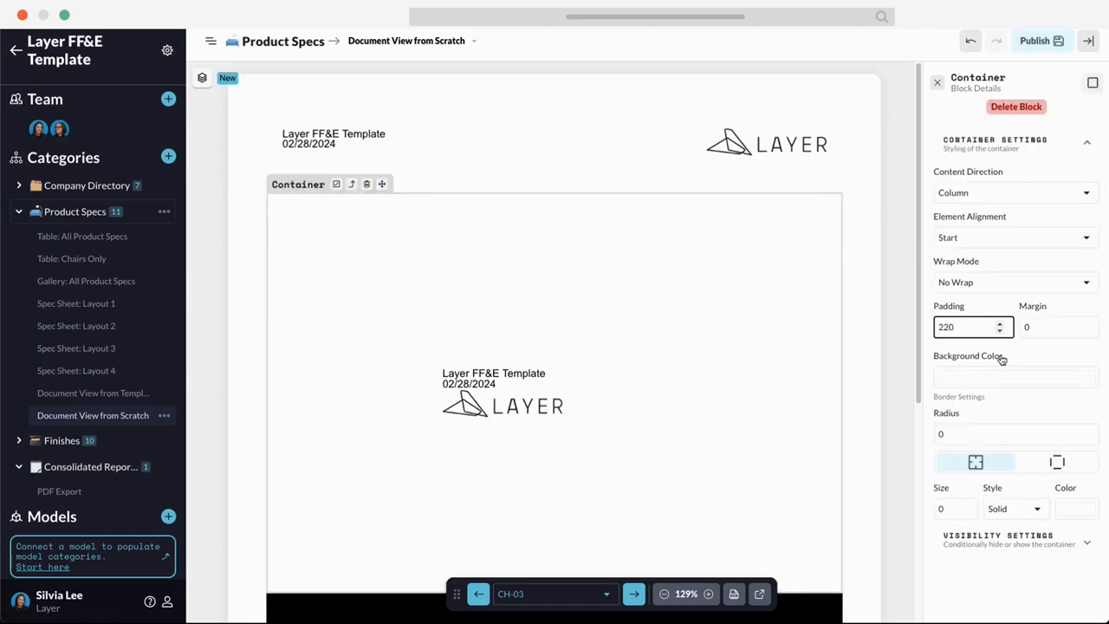
key(BackSpace)
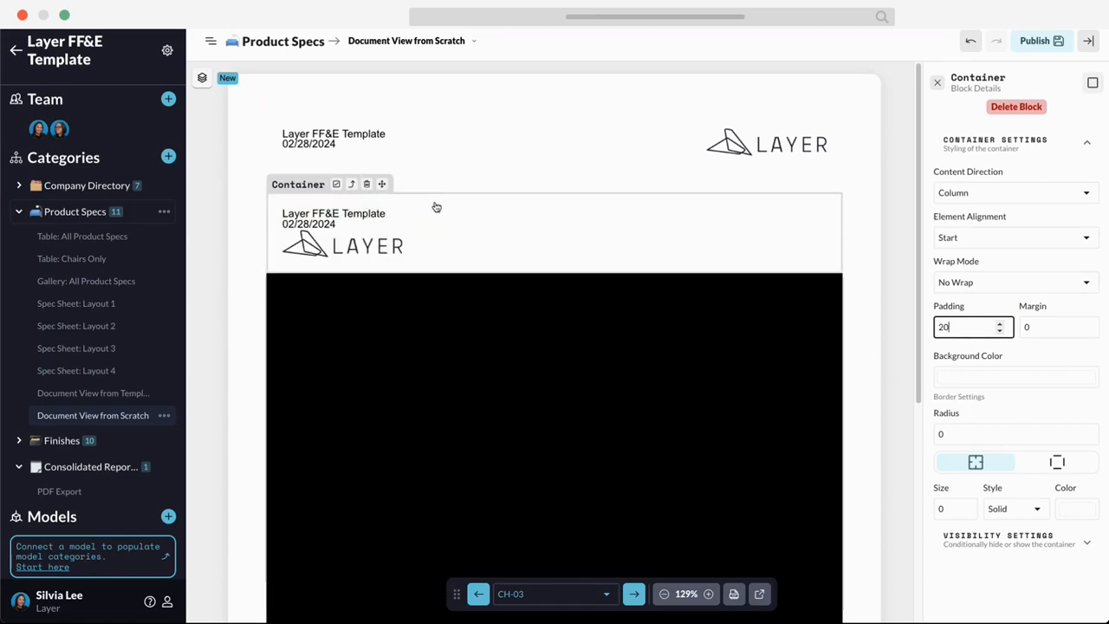
drag(967, 326, 937, 327)
text(50)
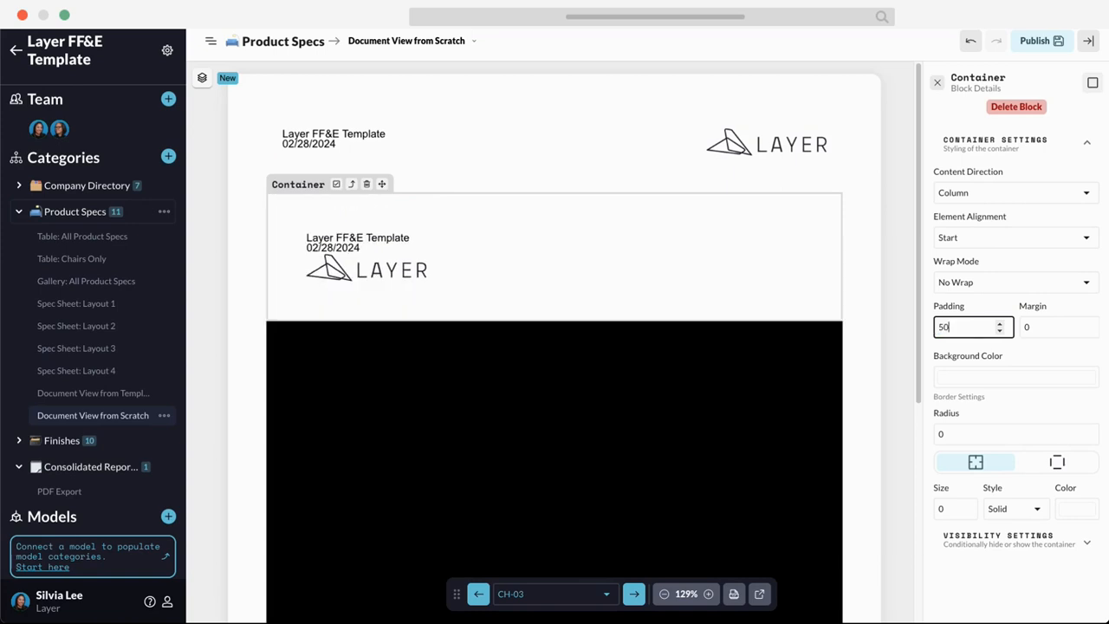
Step: Open the settings of the header container that holds the logo image
click(319, 244)
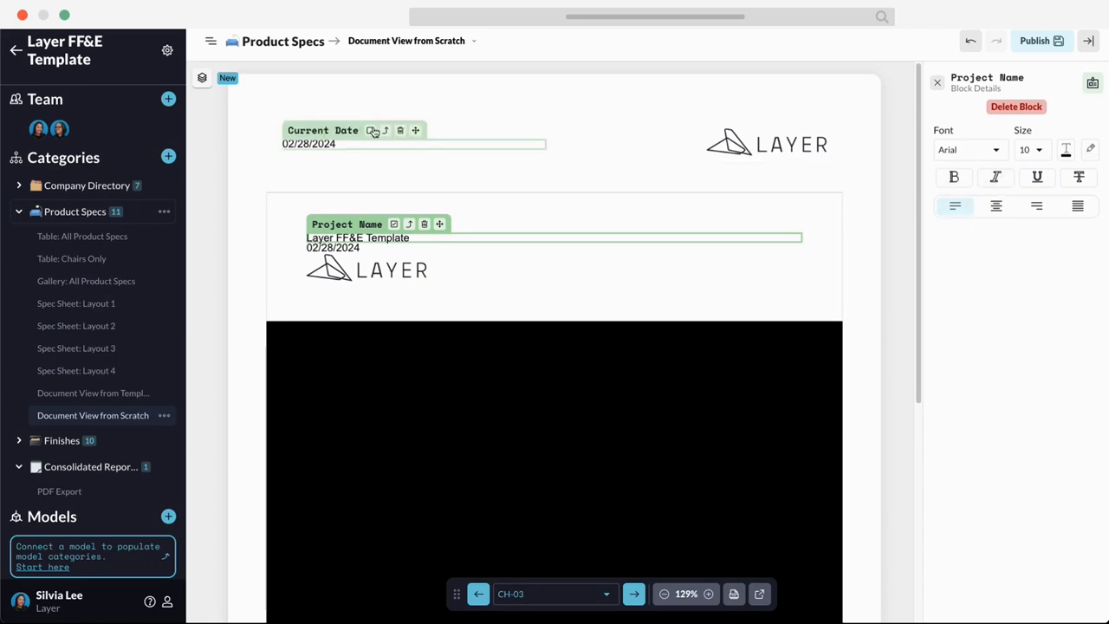
click(691, 119)
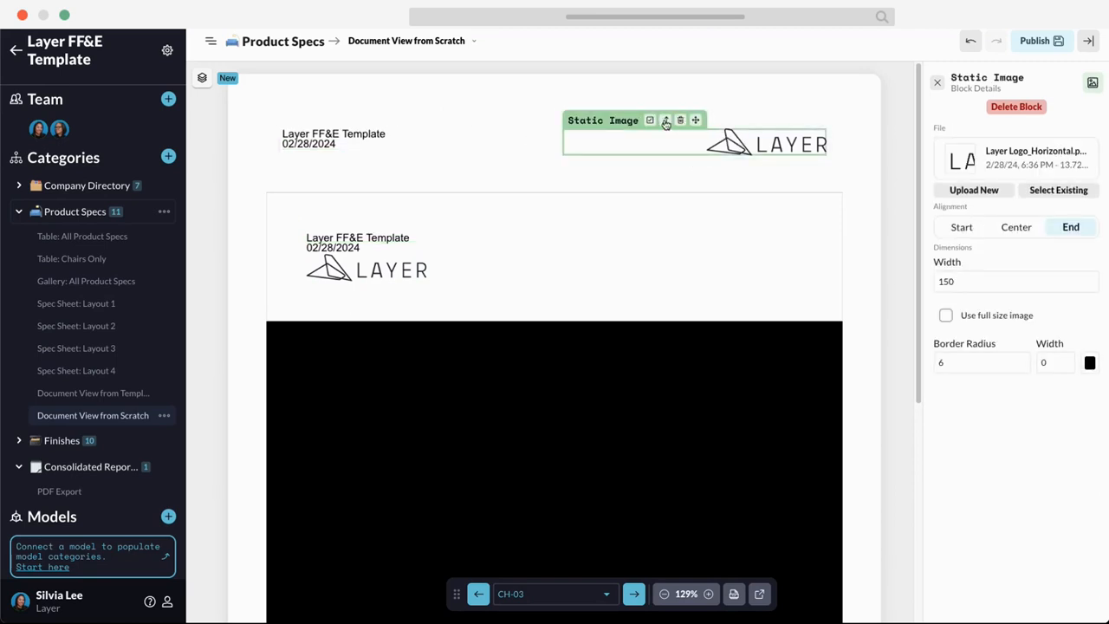
click(665, 120)
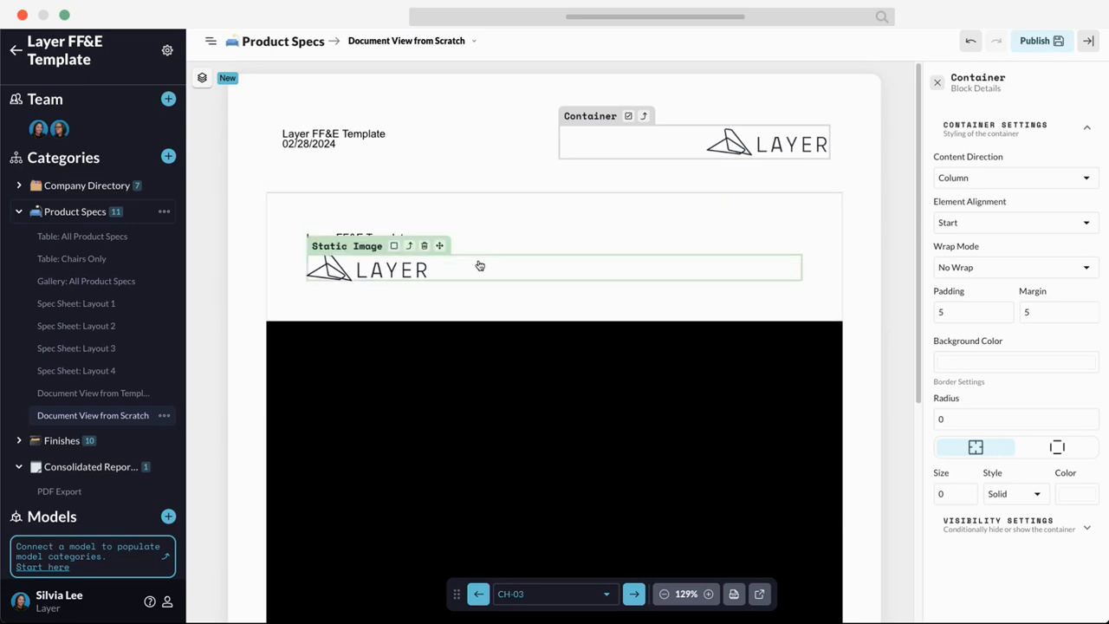
Step: Examine the document's block hierarchy from the root container through the header and nested body container to the Project Name block
click(202, 80)
click(222, 102)
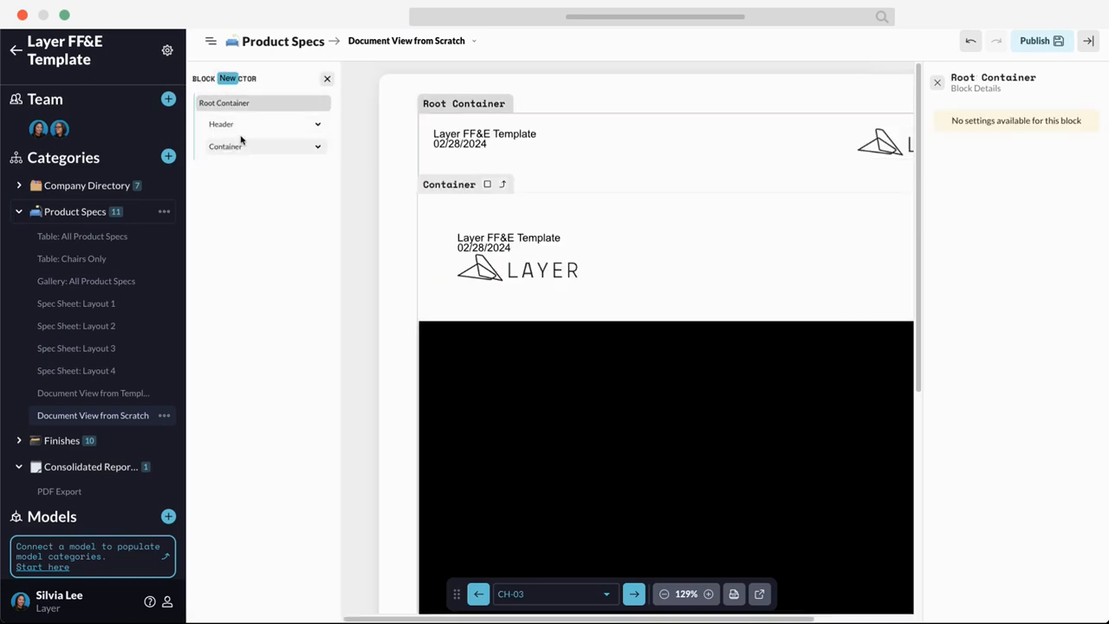
click(242, 147)
click(316, 127)
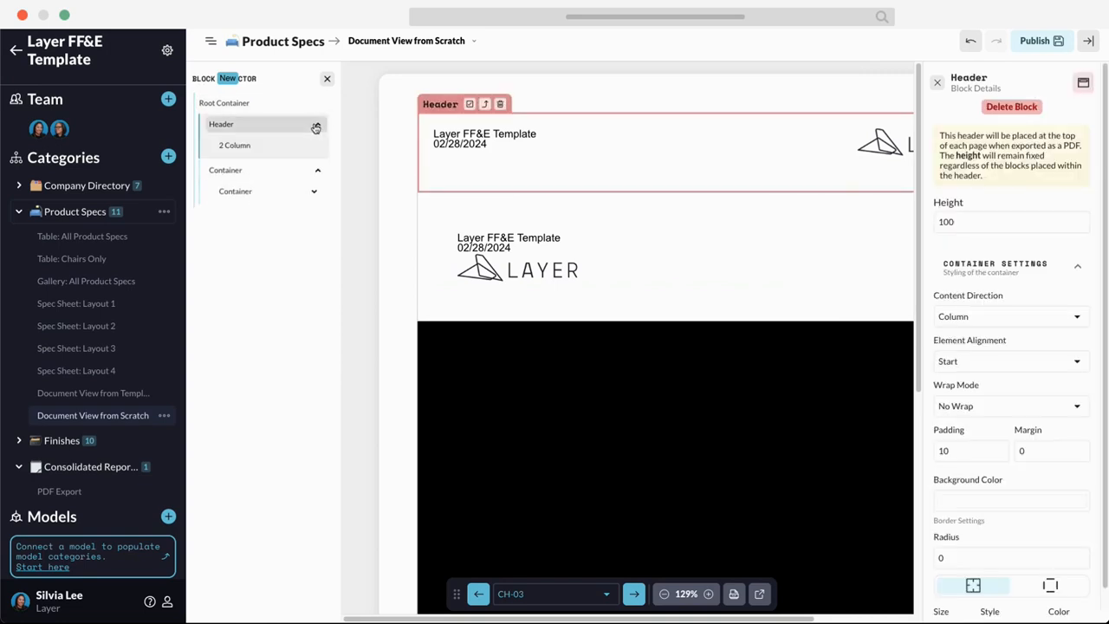
click(265, 191)
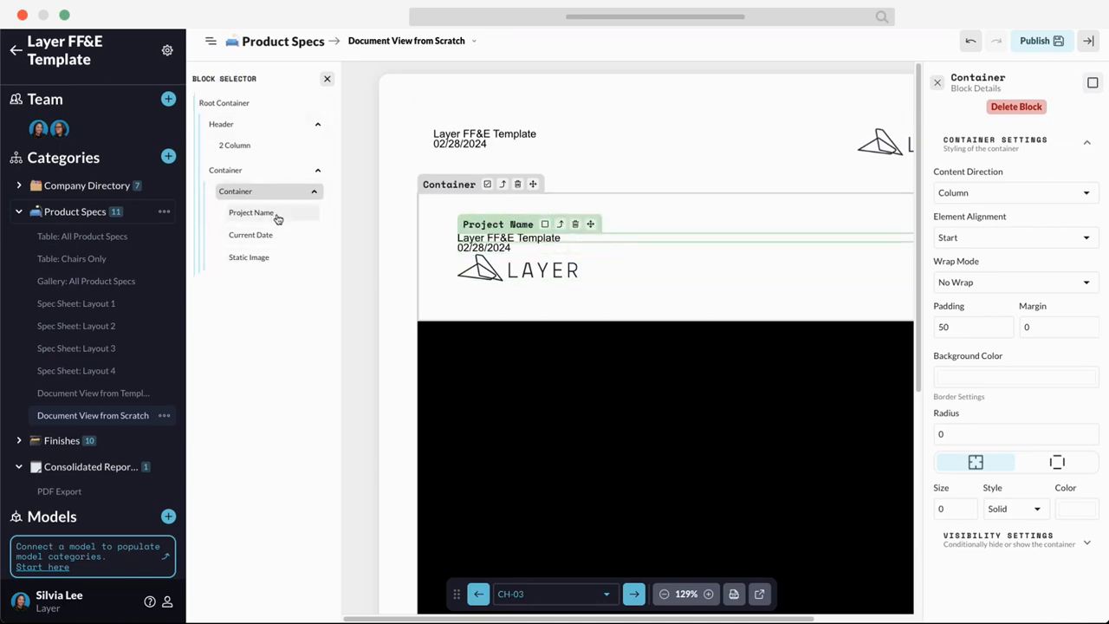
drag(278, 220, 302, 220)
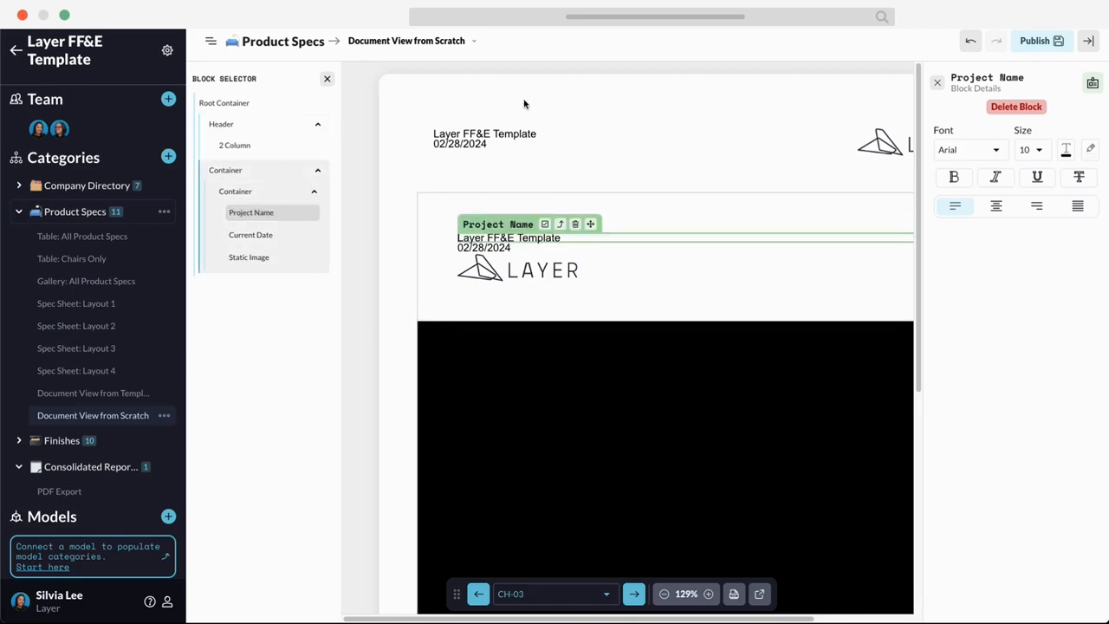
click(327, 80)
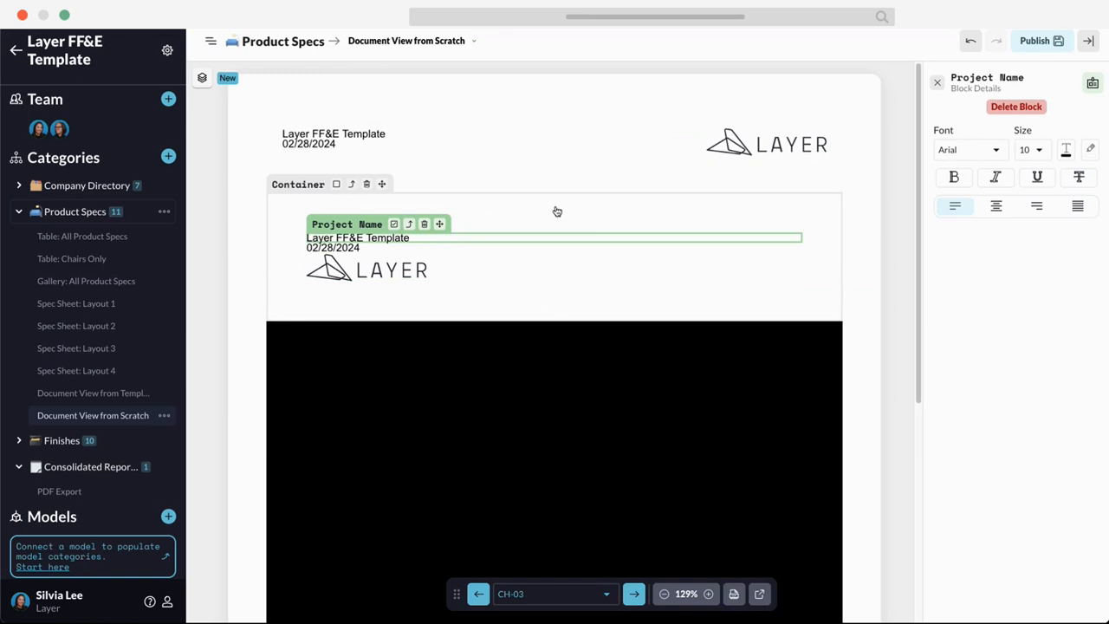
Step: Set both the margin and the padding of the header container holding the project name and date to 0
click(434, 204)
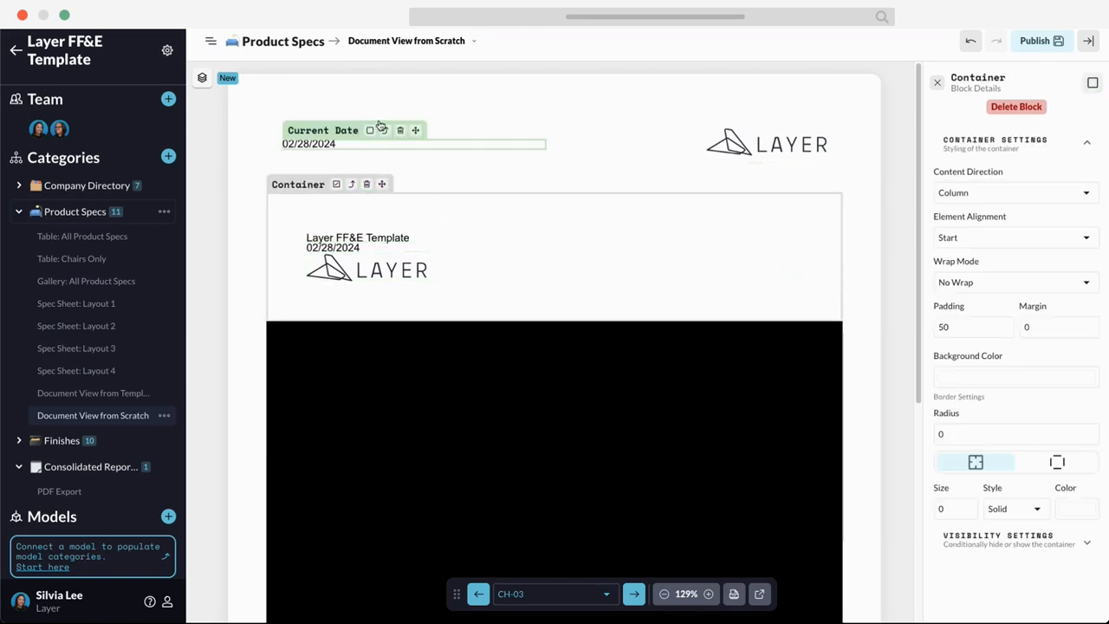
click(381, 135)
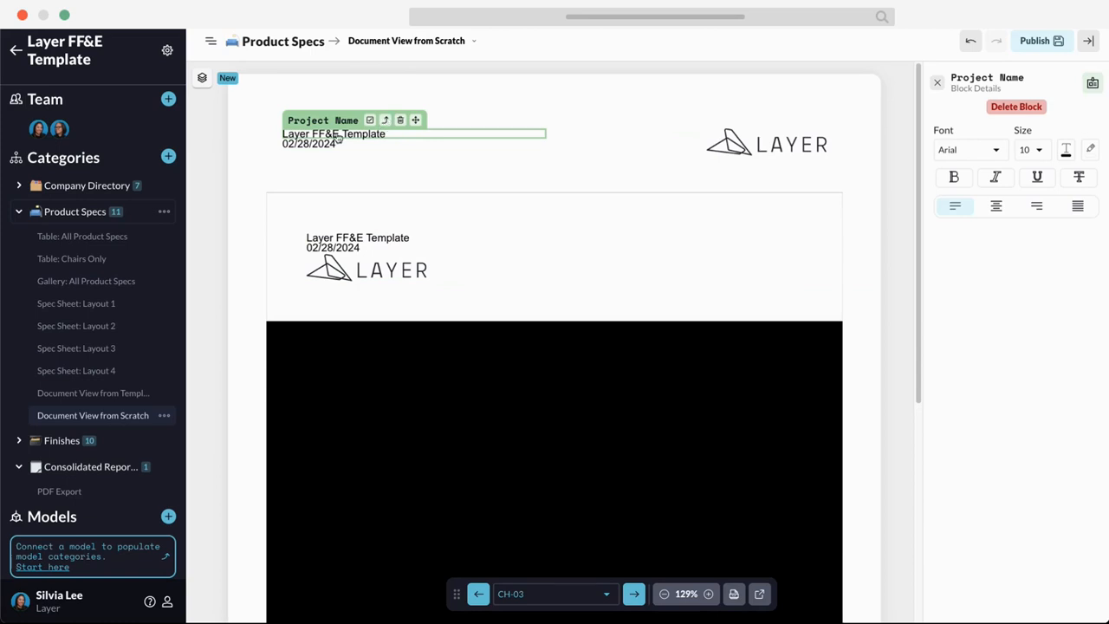
click(385, 120)
click(1023, 310)
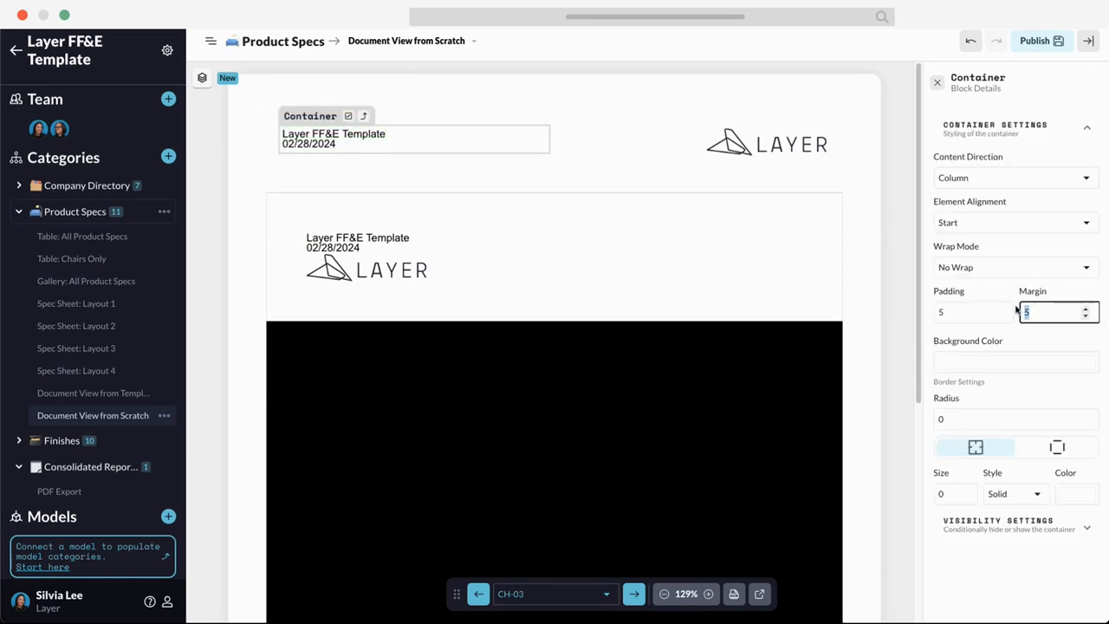
text(0)
key(shift+Tab)
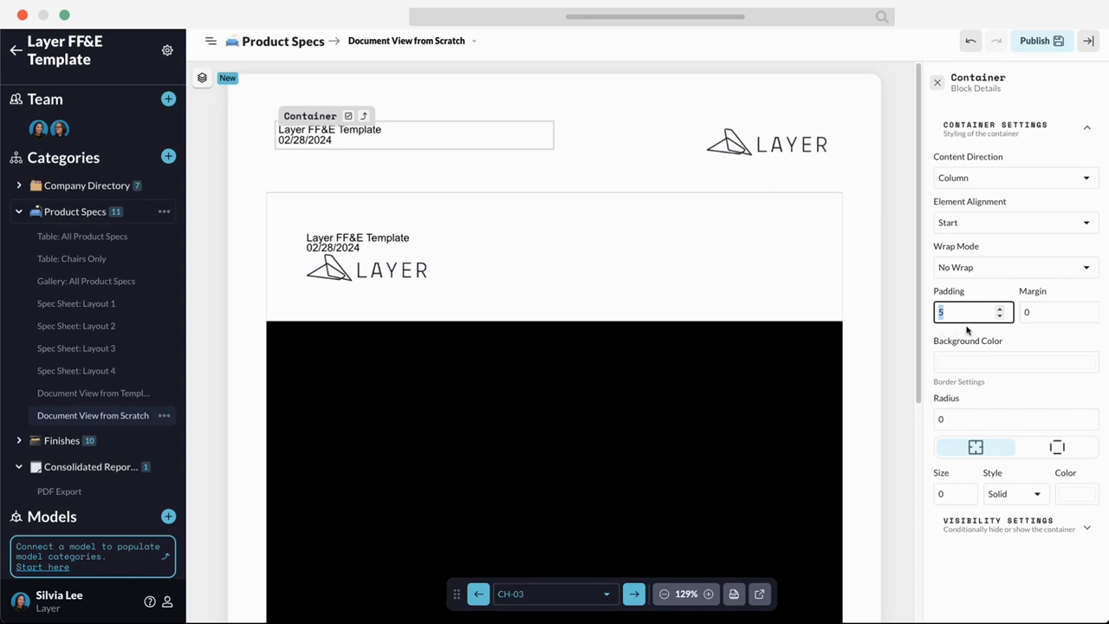
text(0)
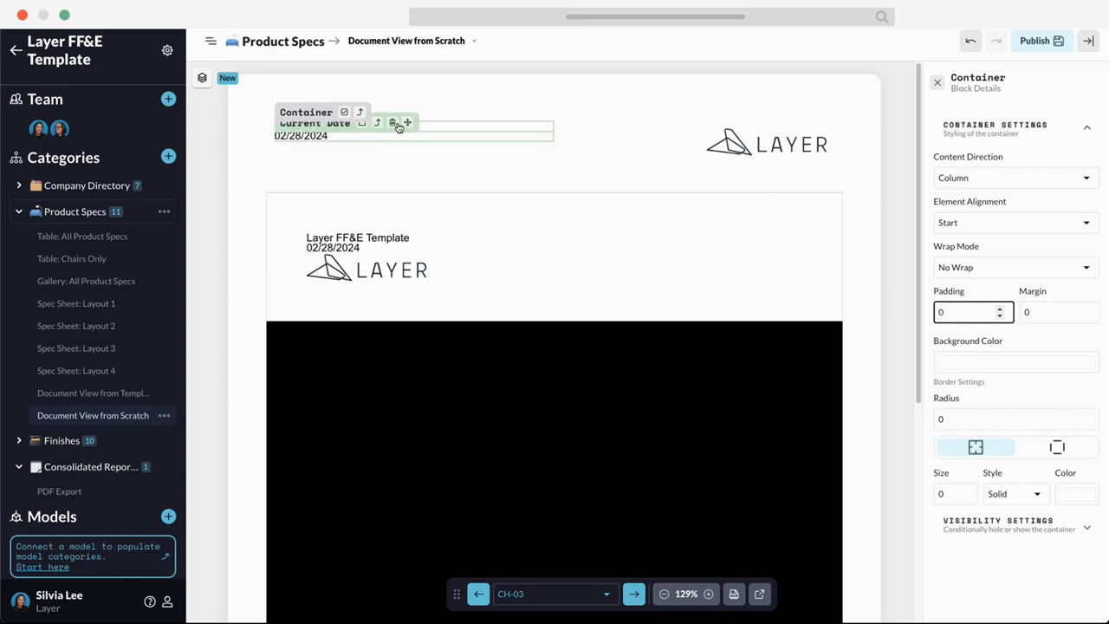
Step: Set the padding of the Header block that encloses the two-column layout to 0
click(361, 114)
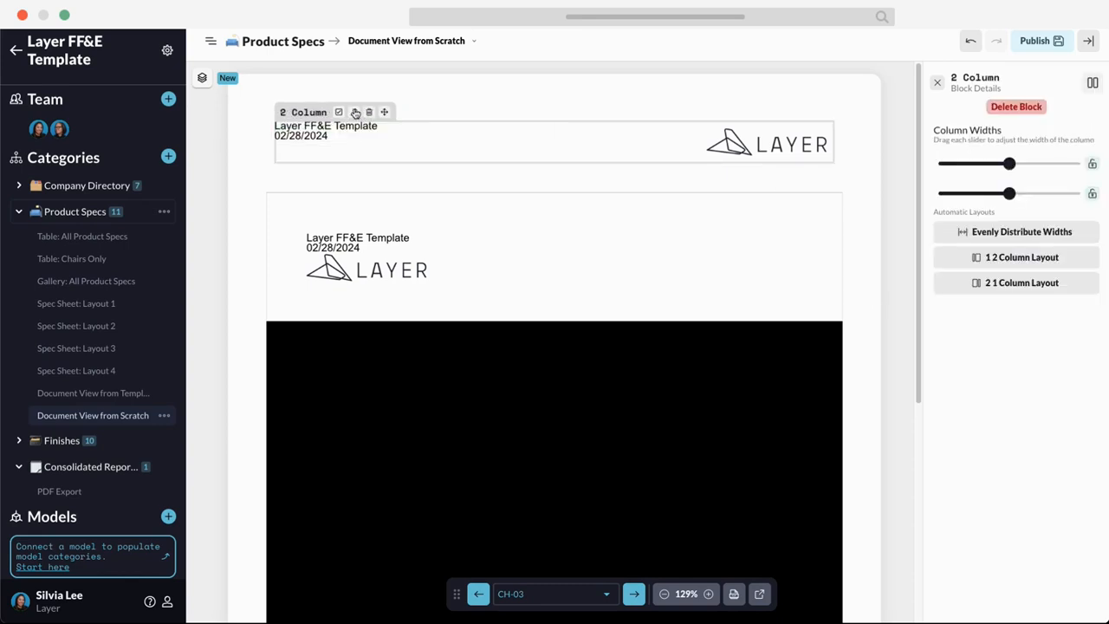
click(356, 114)
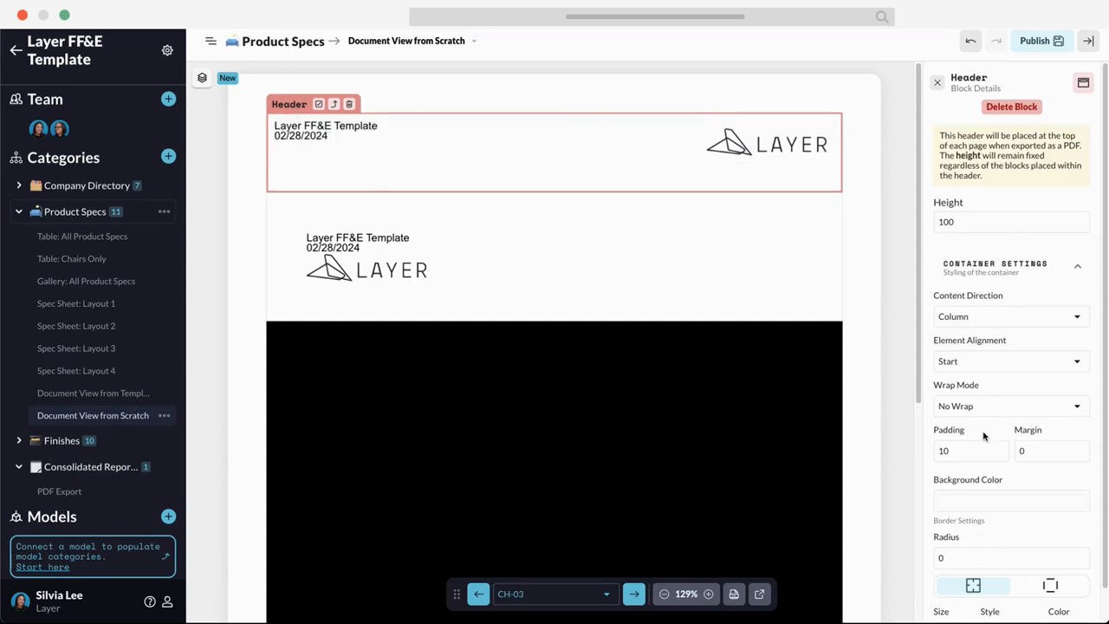
drag(965, 453, 909, 452)
text(0)
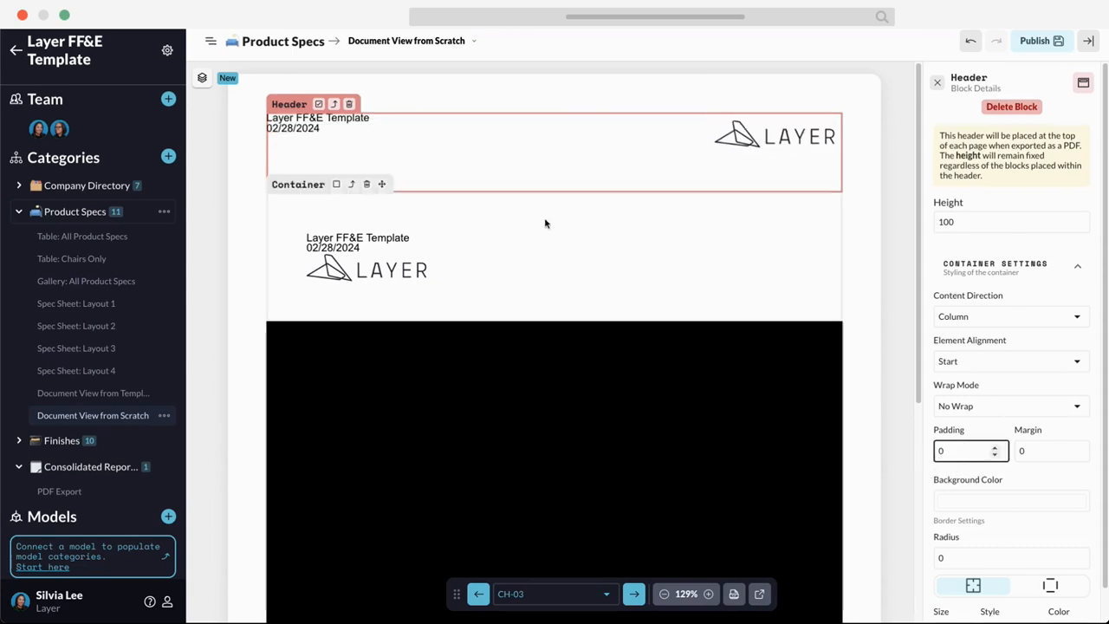
Step: Set both the margin and the padding of the header container holding the logo image to 0, and close the block settings
click(715, 131)
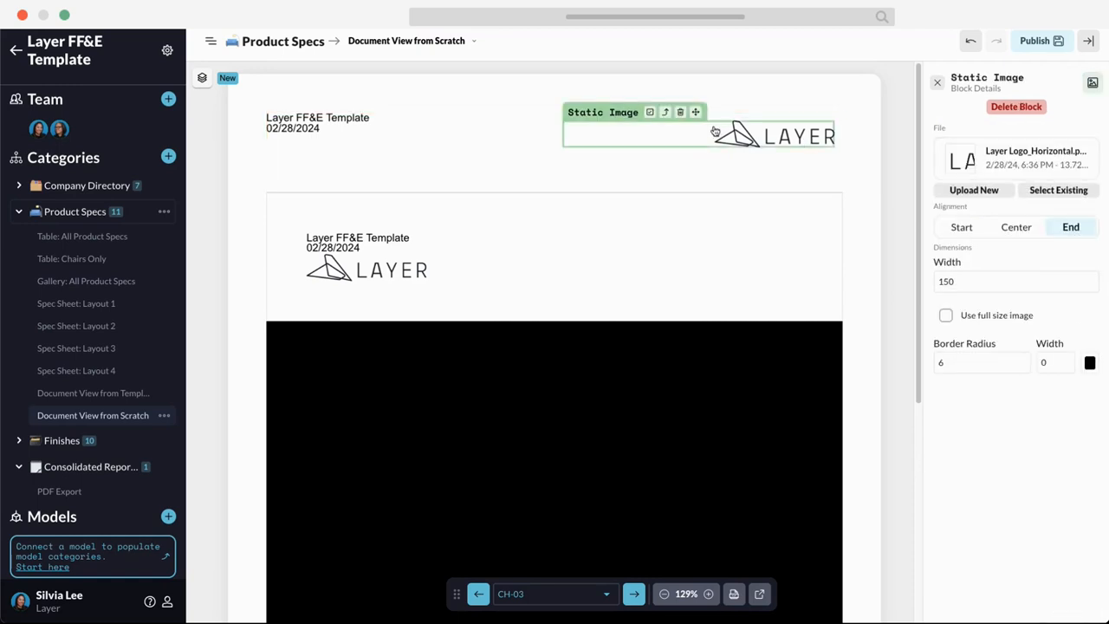
click(666, 113)
drag(1032, 315, 919, 313)
text(0)
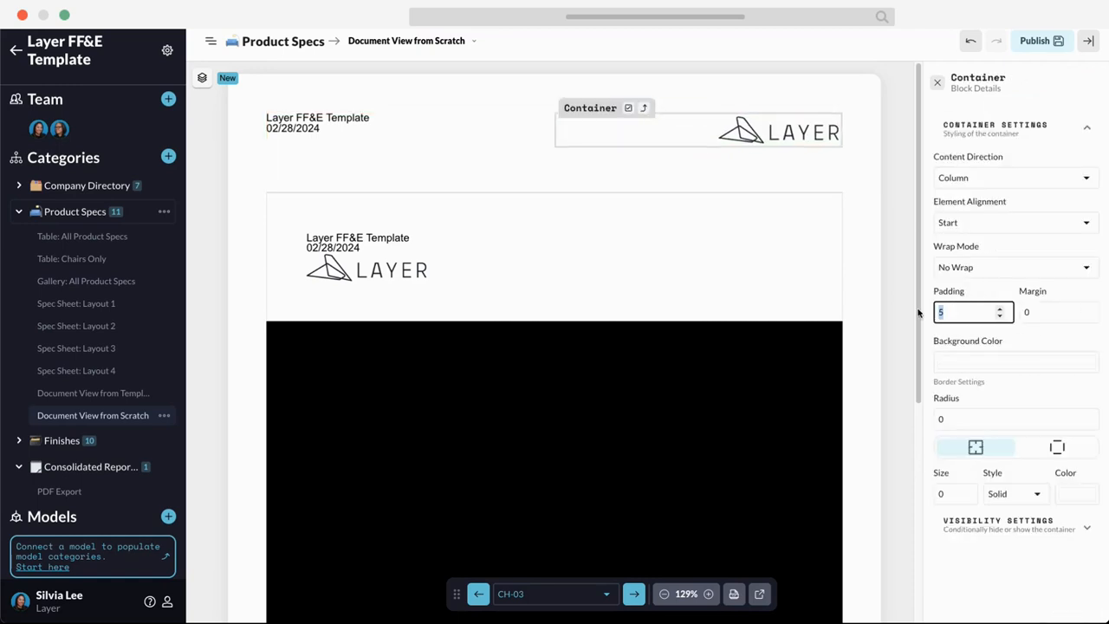
text(0)
click(640, 105)
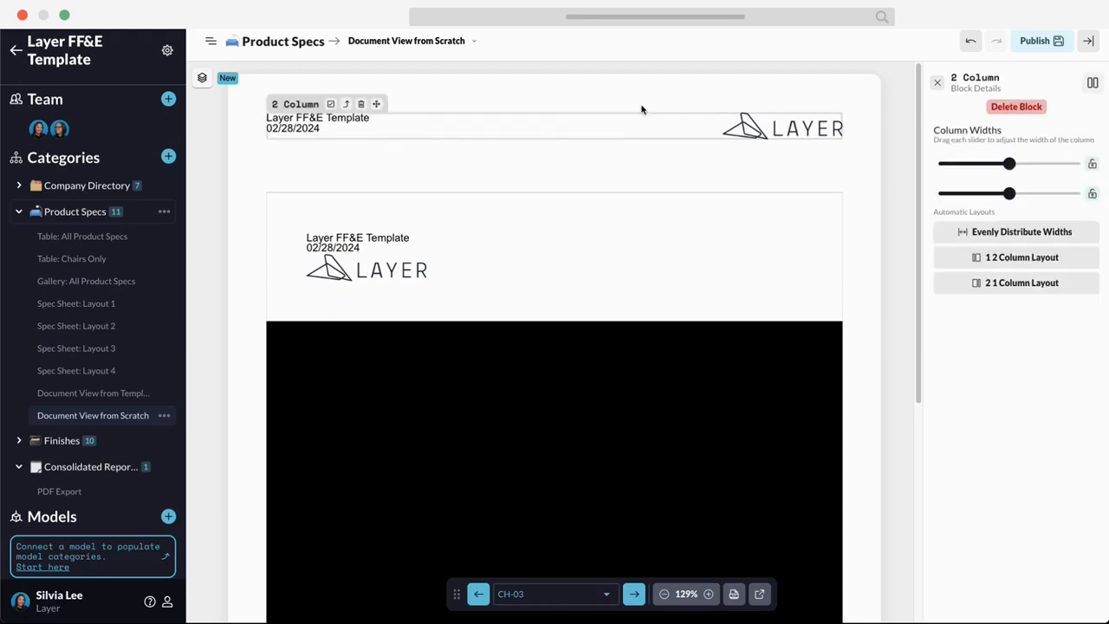
click(937, 82)
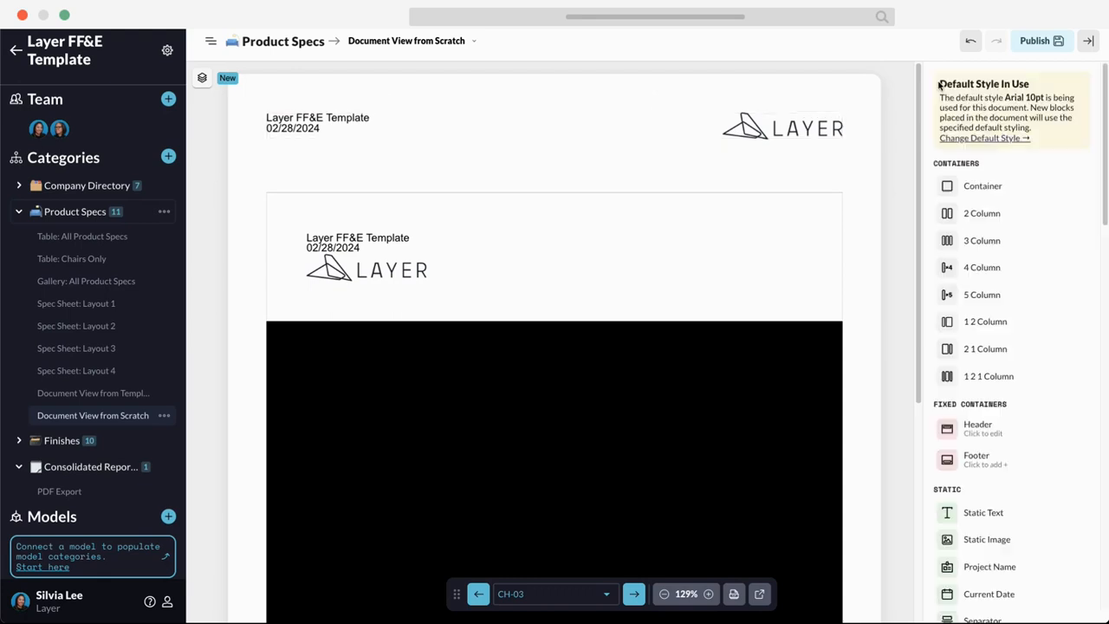
Step: Make the background color of the outer black body container transparent
click(500, 243)
click(769, 374)
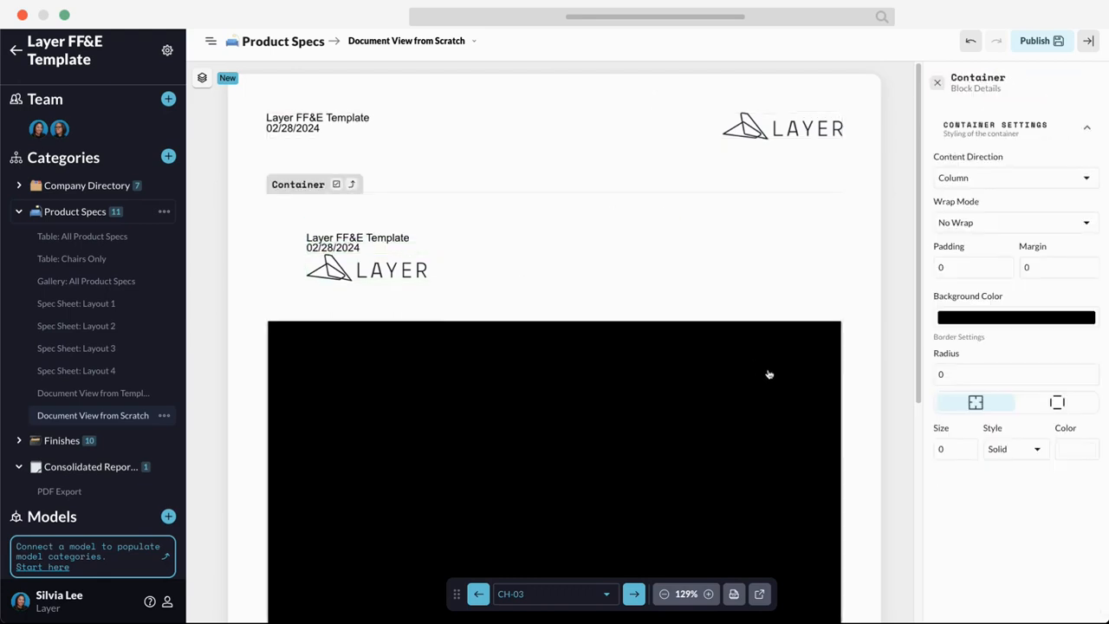
click(1070, 319)
click(1058, 504)
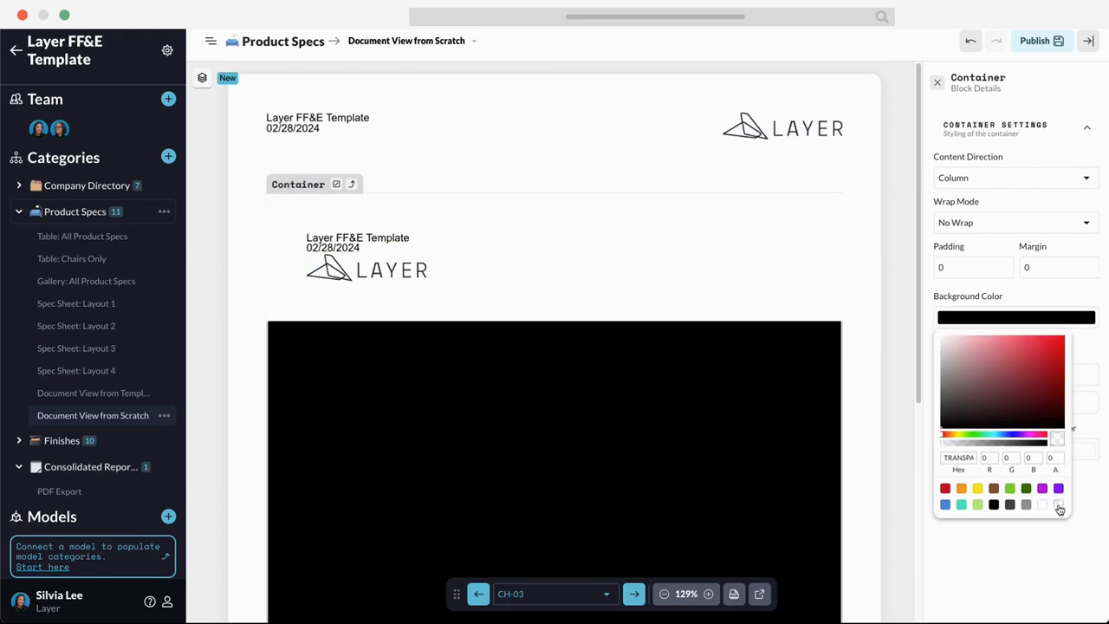
click(714, 256)
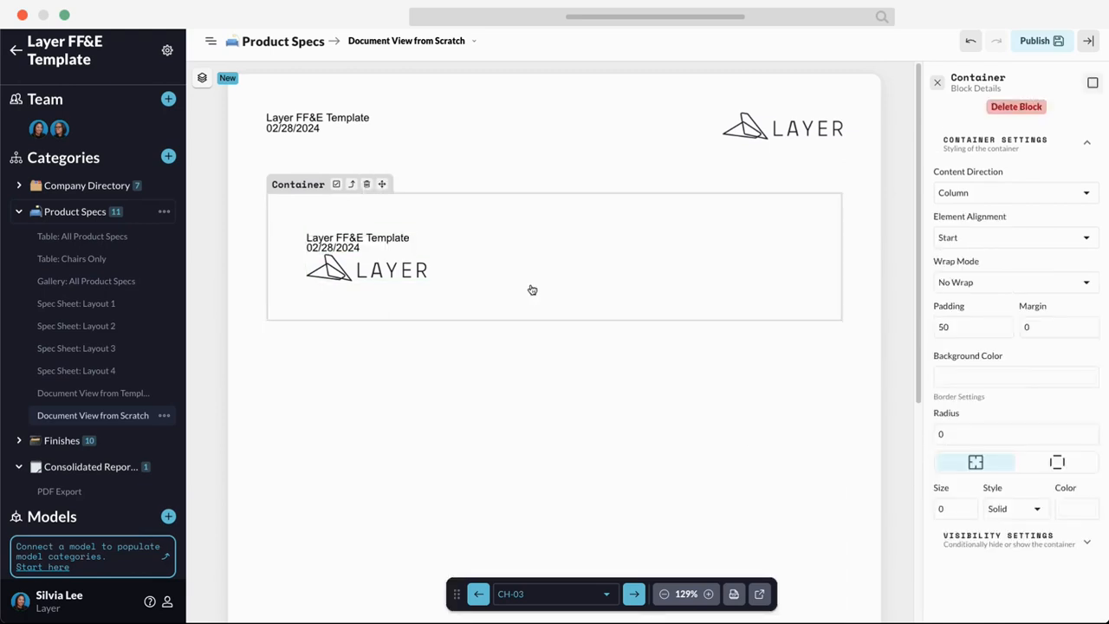
Step: Examine how the header's two-column layout nests the project name, date and logo containers in the block hierarchy
click(531, 250)
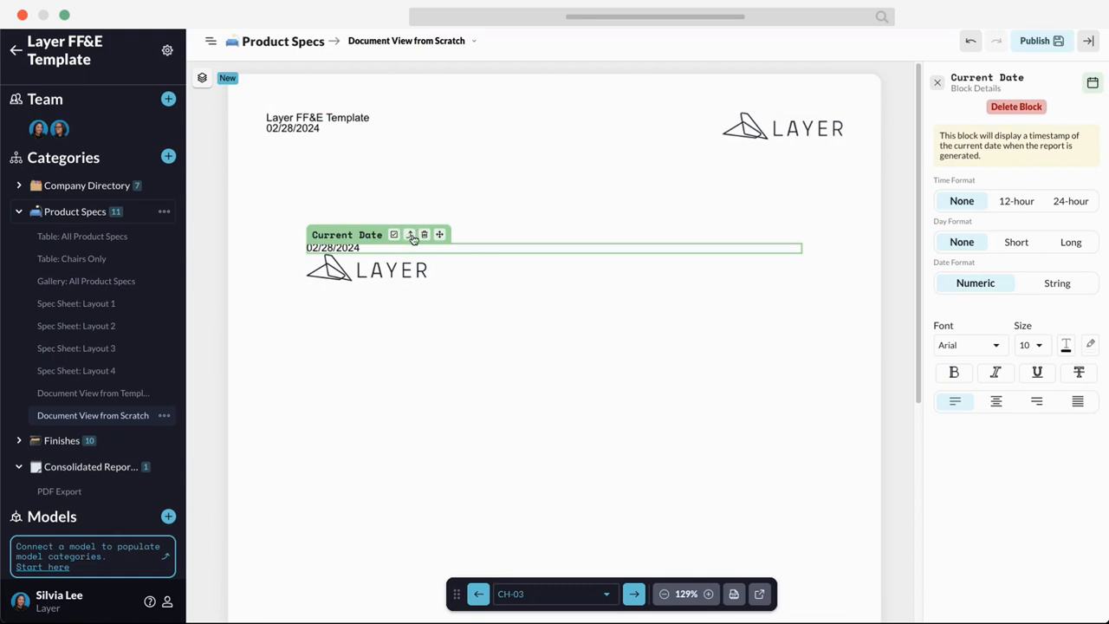
click(806, 132)
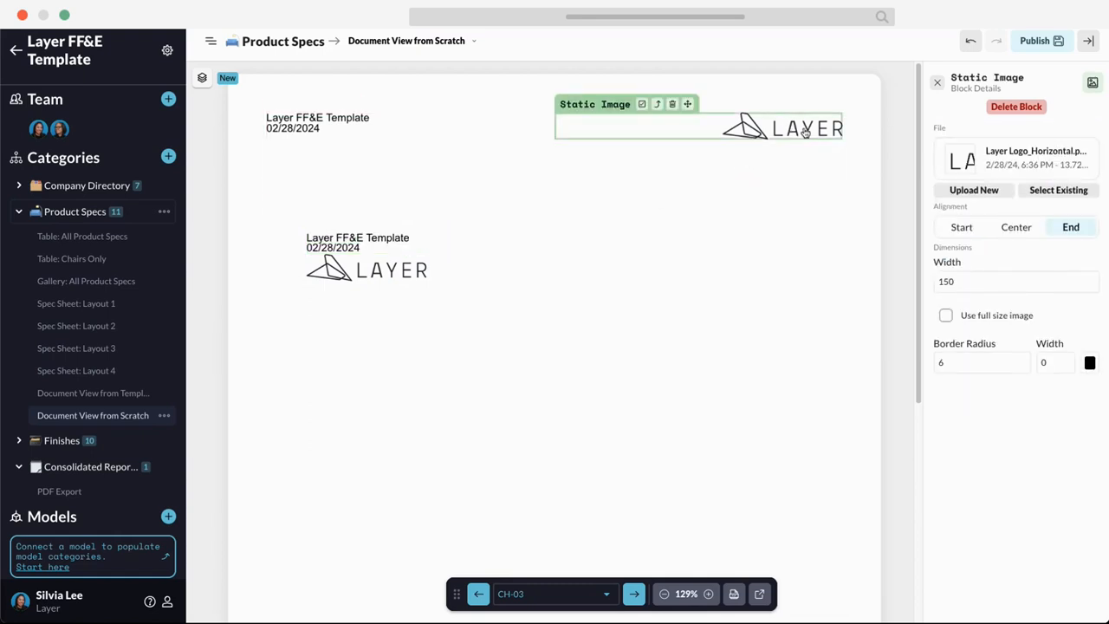
click(657, 105)
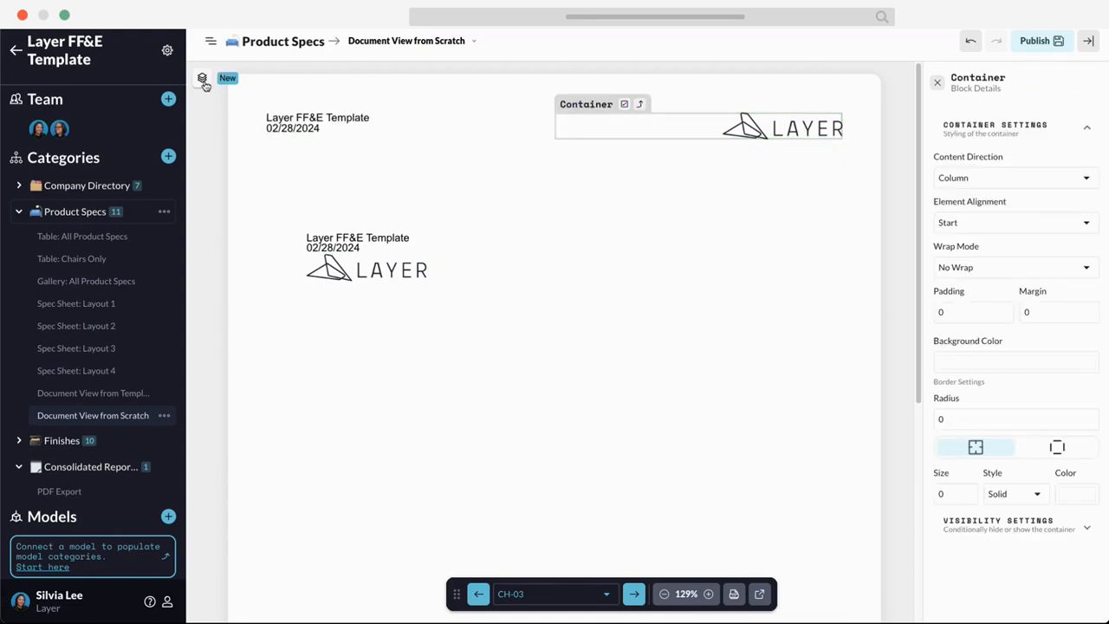
click(206, 80)
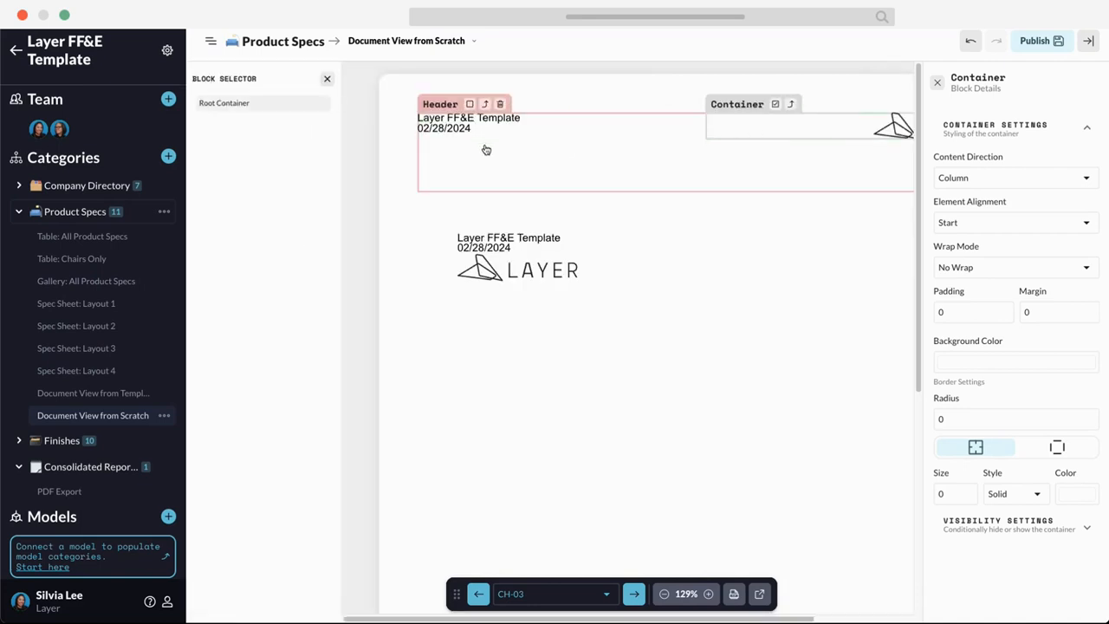
click(476, 131)
click(230, 103)
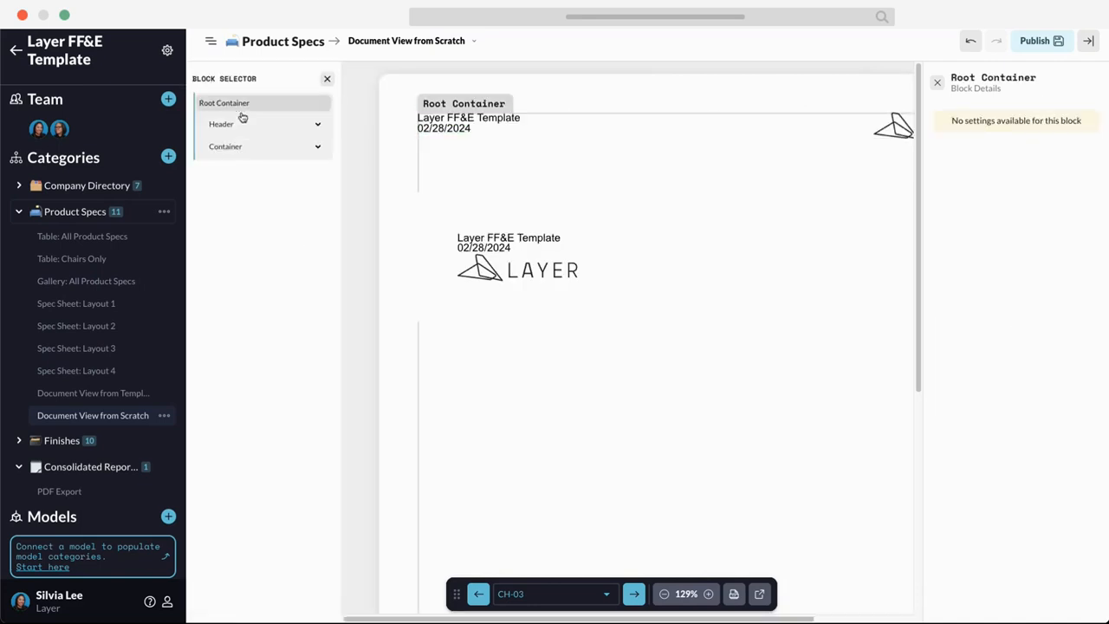
click(238, 125)
click(234, 145)
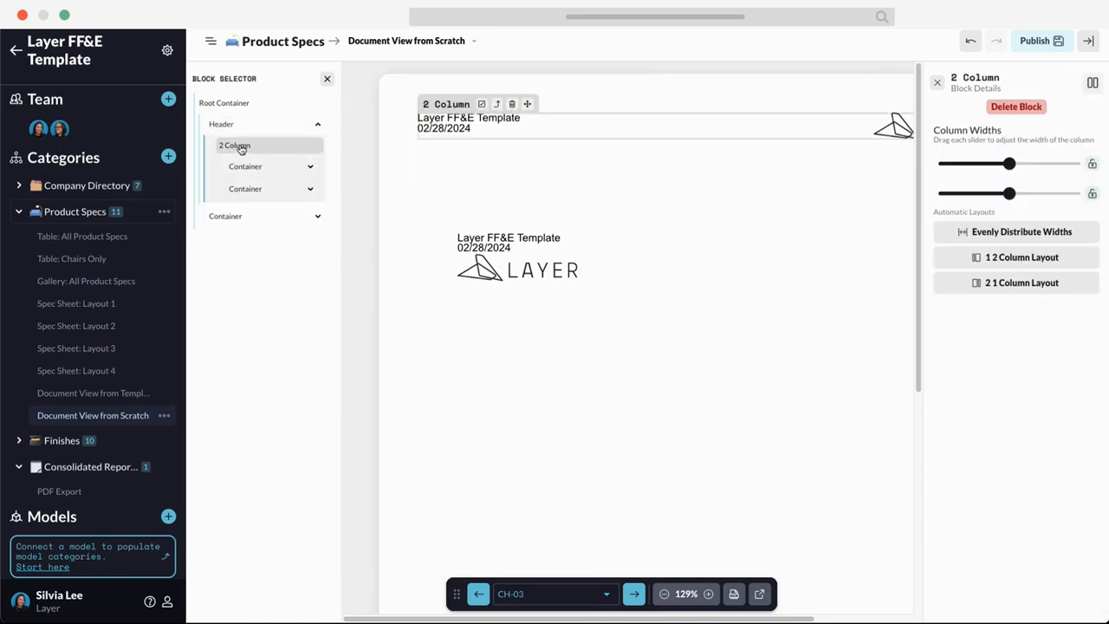
click(466, 118)
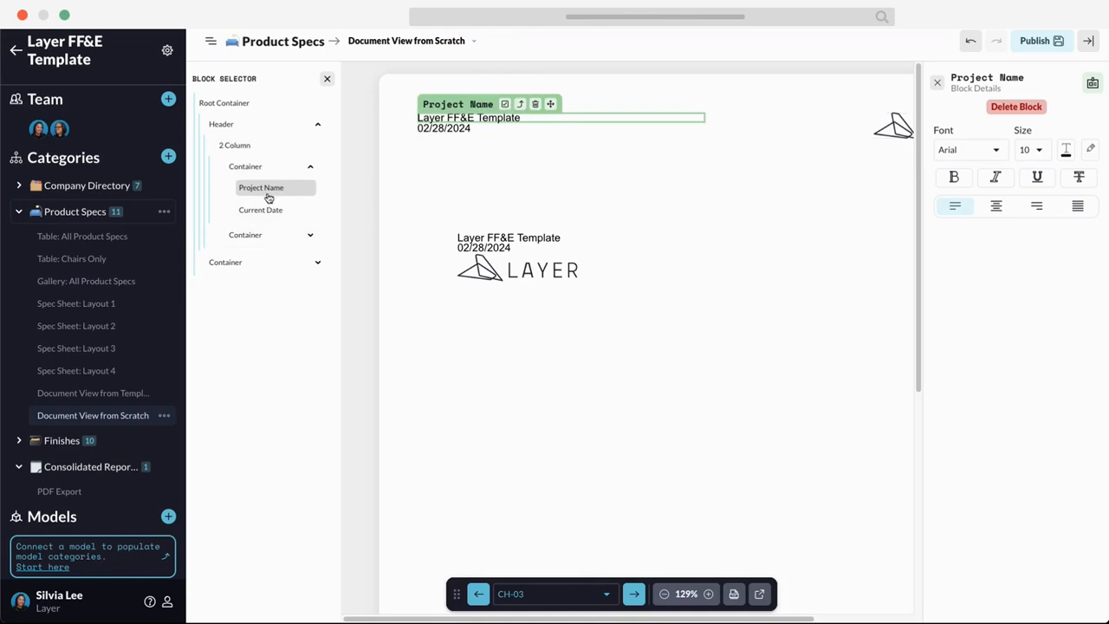
click(521, 105)
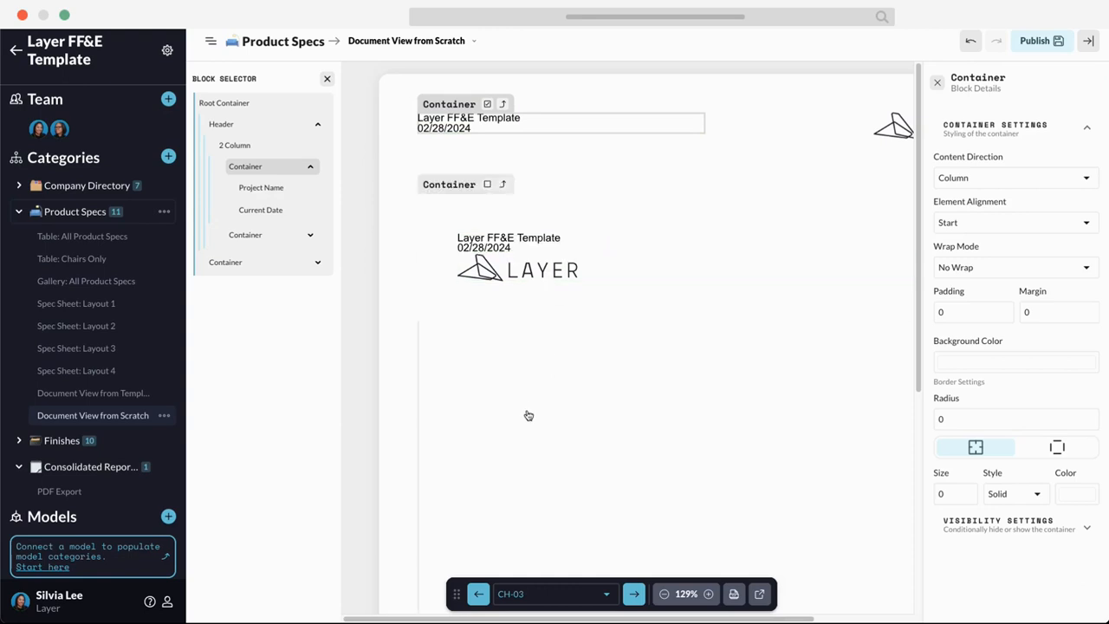
Step: Set the padding of the nested body container to 0
click(580, 217)
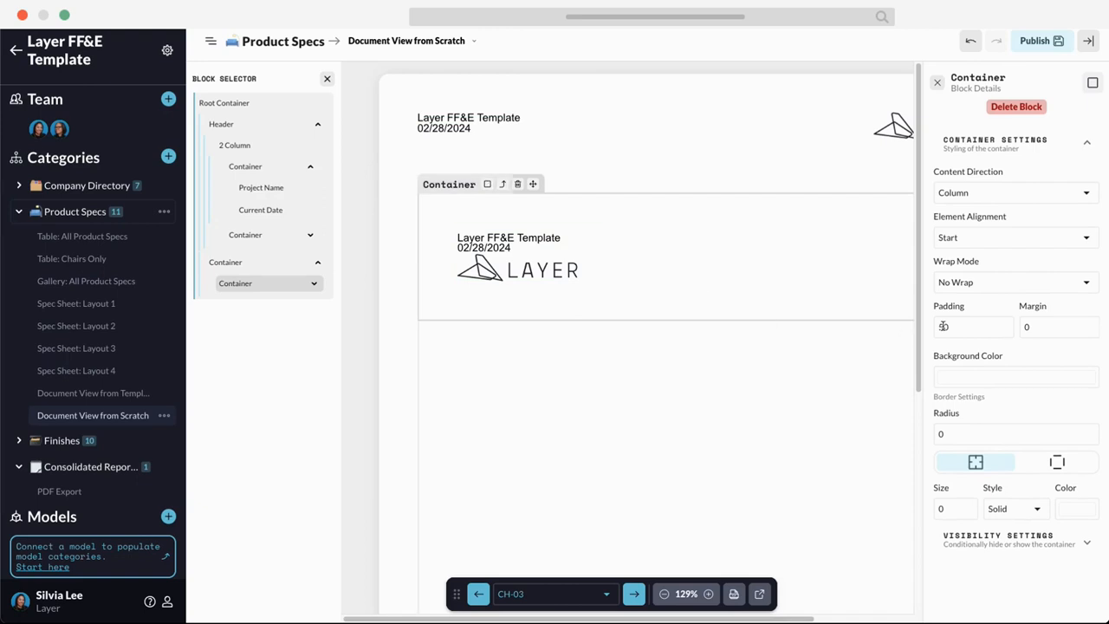
drag(959, 326, 865, 323)
text(0)
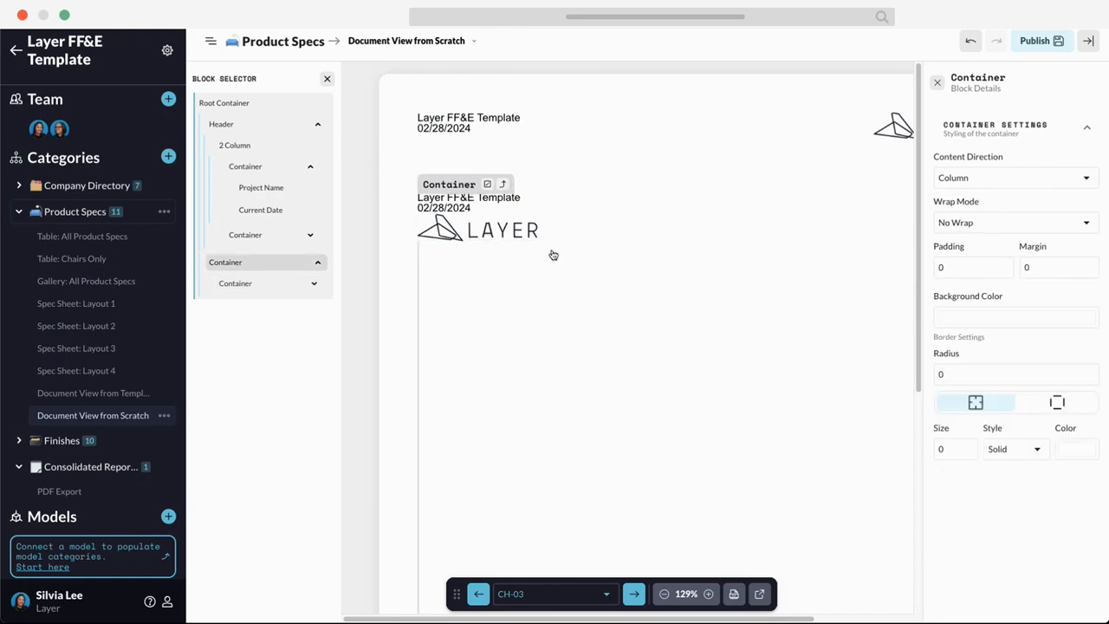
Step: Delete the nested body container that holds the project name, current date and logo image
click(516, 196)
click(567, 229)
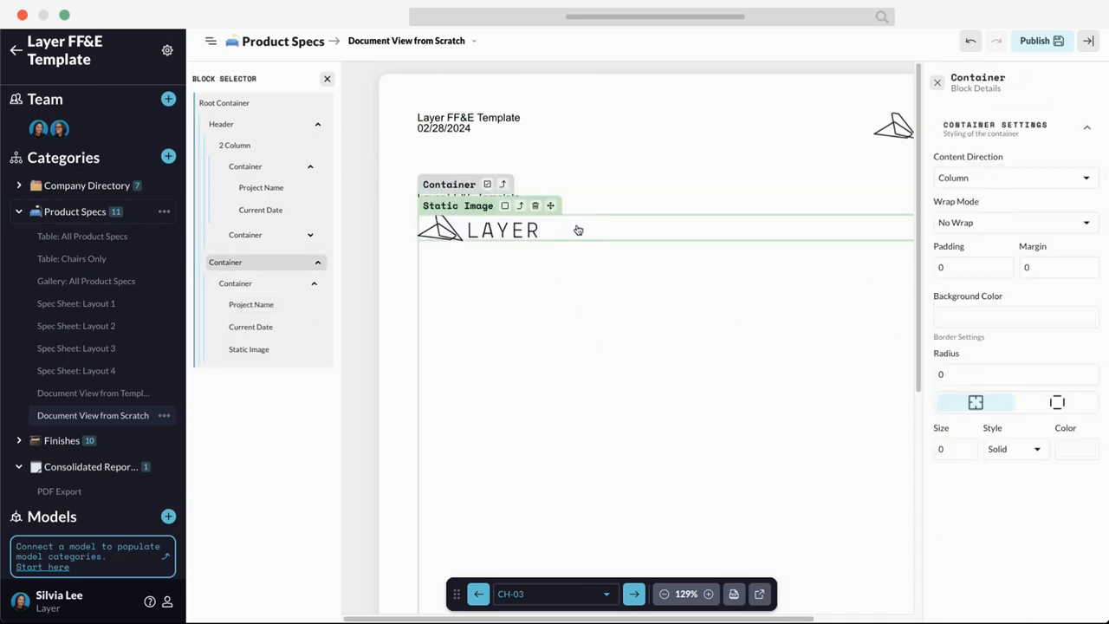
click(520, 232)
click(520, 206)
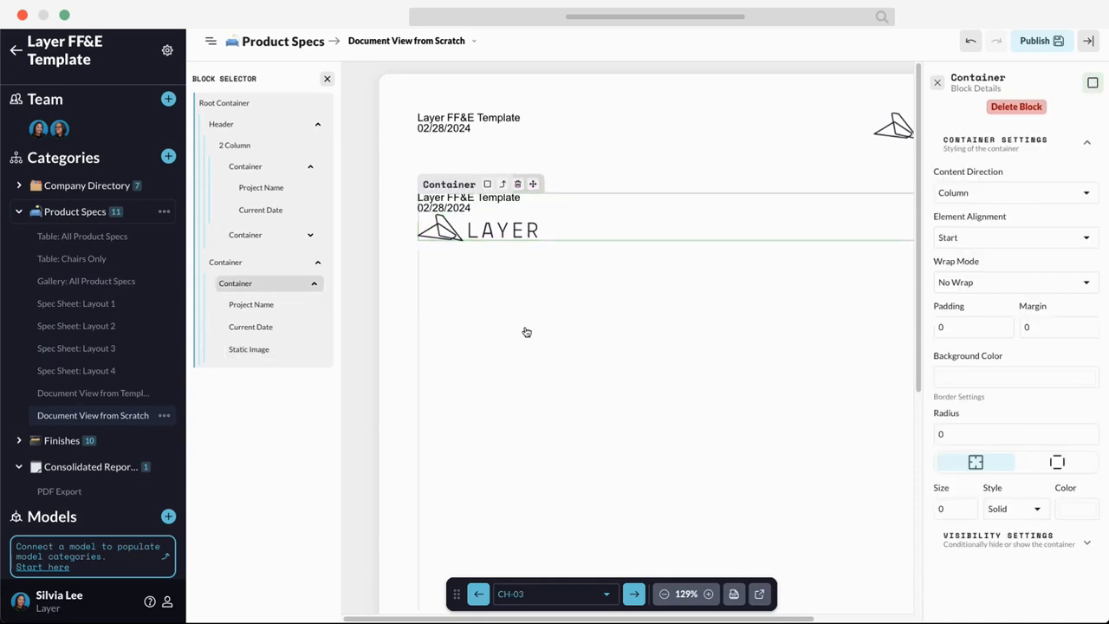
click(506, 232)
click(520, 205)
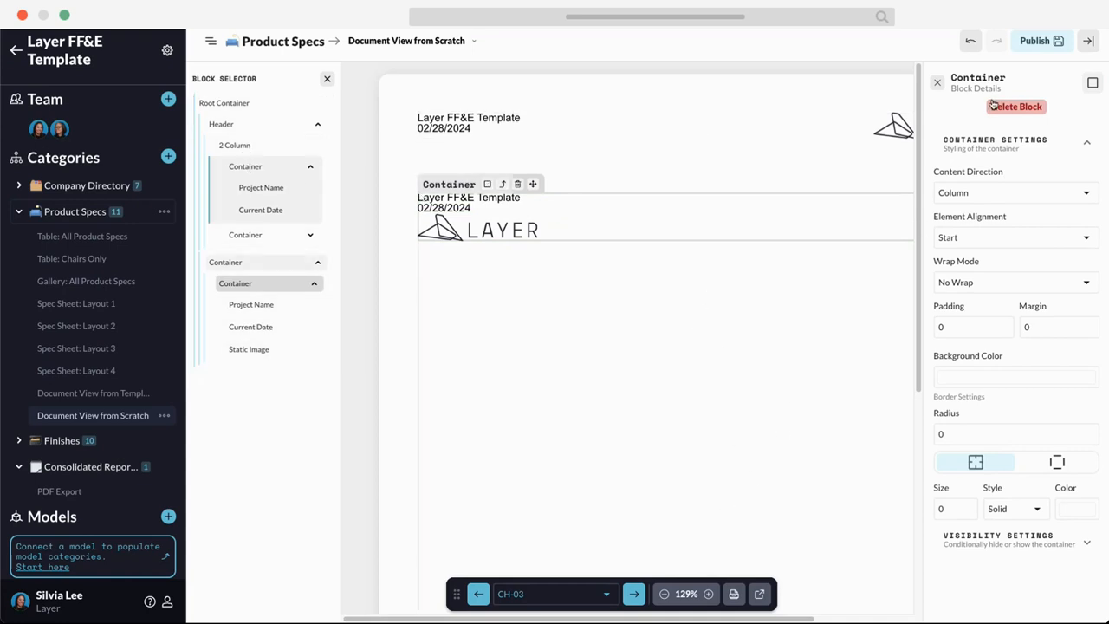
click(1093, 82)
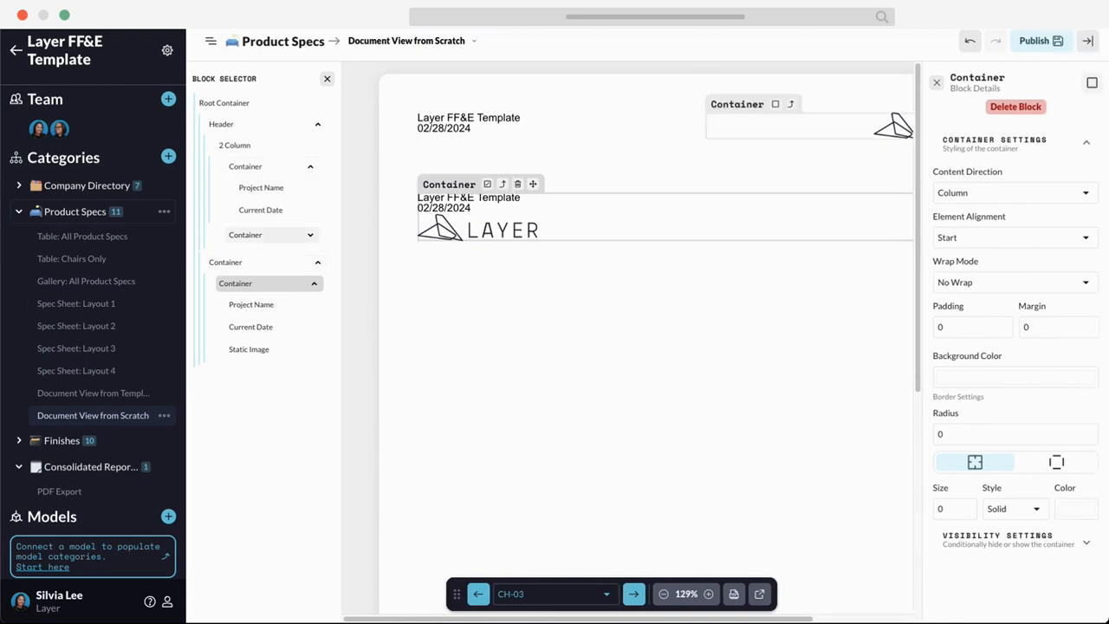
click(517, 185)
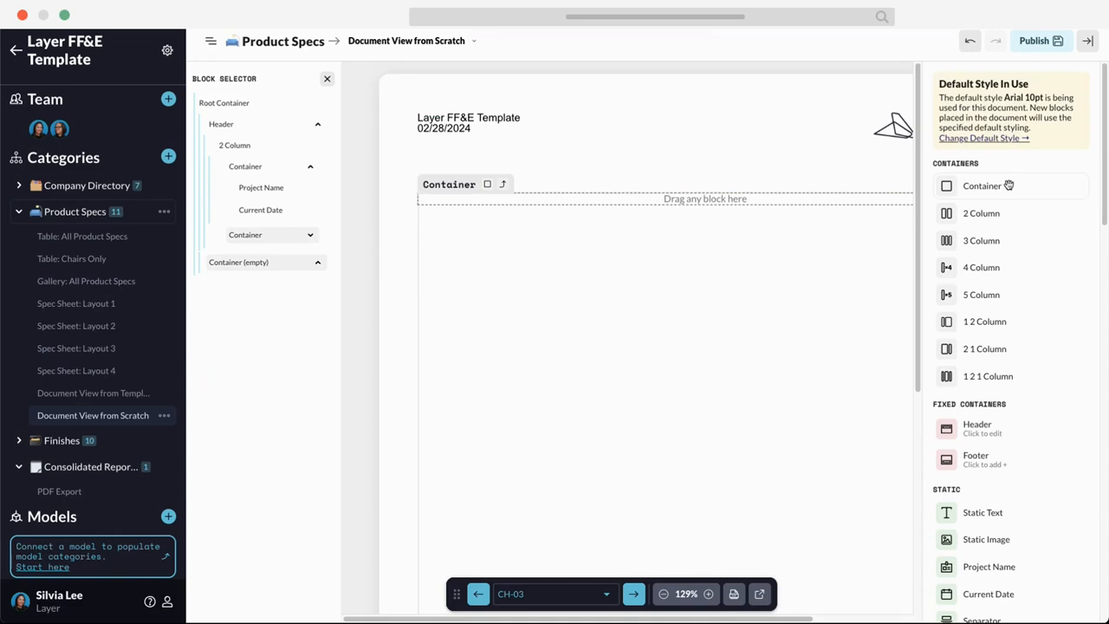
Step: Add an empty container inside the document's body container, then close the block hierarchy and the block's settings
drag(1009, 186, 705, 216)
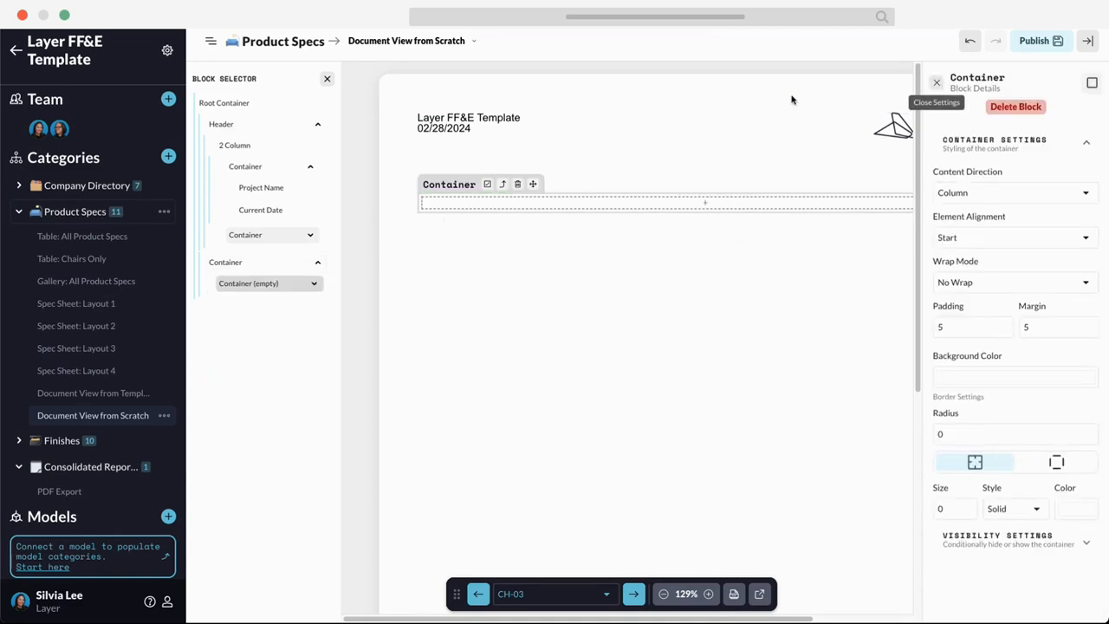
click(328, 79)
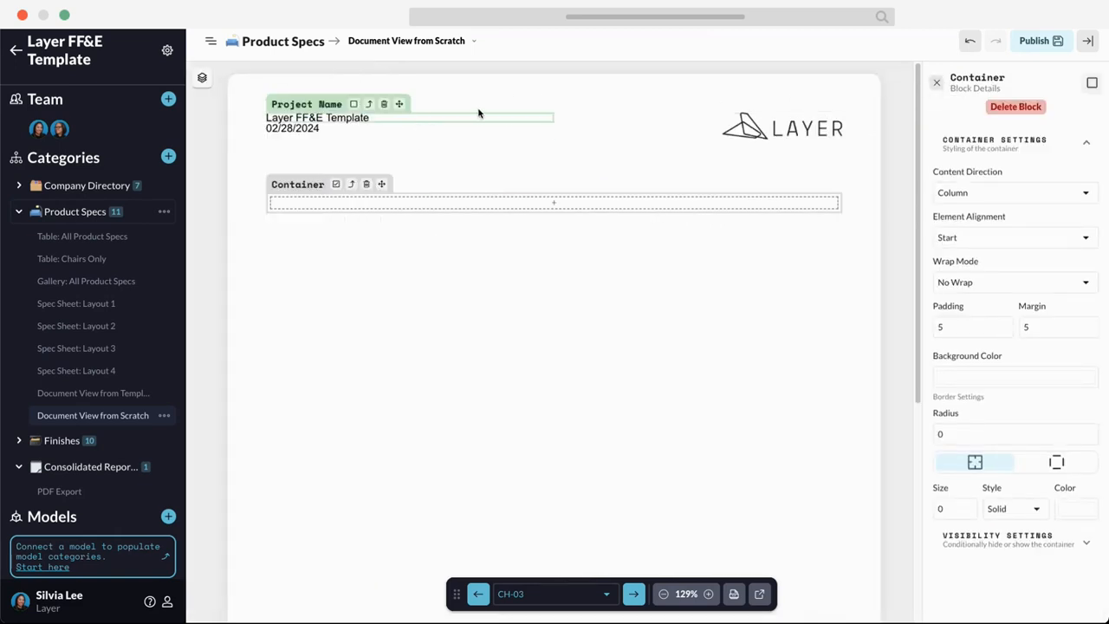
click(937, 84)
Step: Set the height of the document's header to 50
click(984, 428)
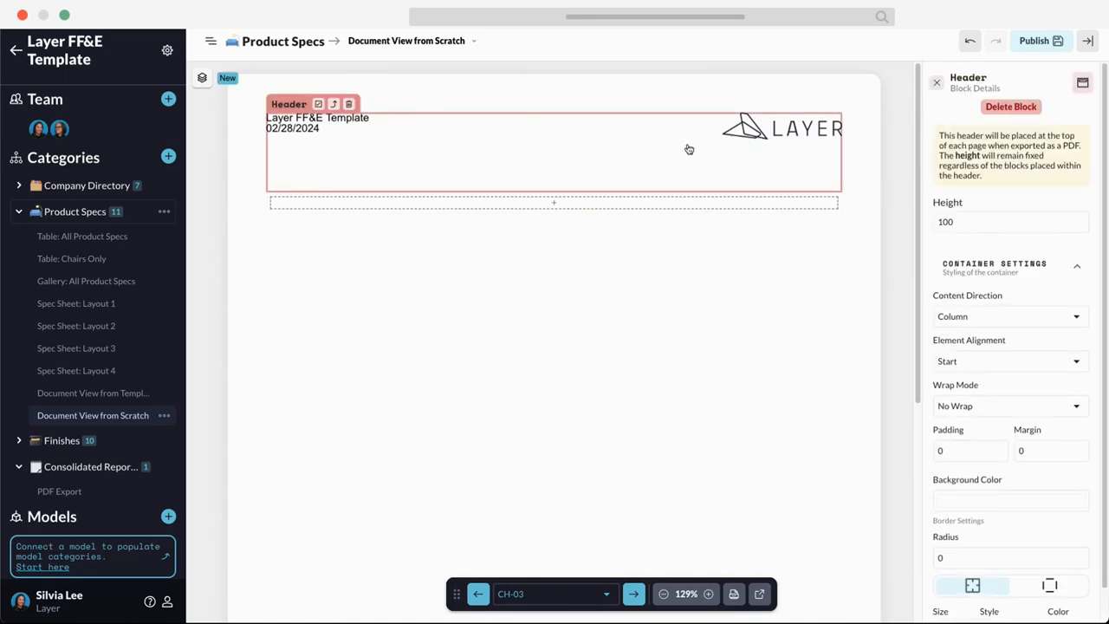
drag(971, 222, 877, 223)
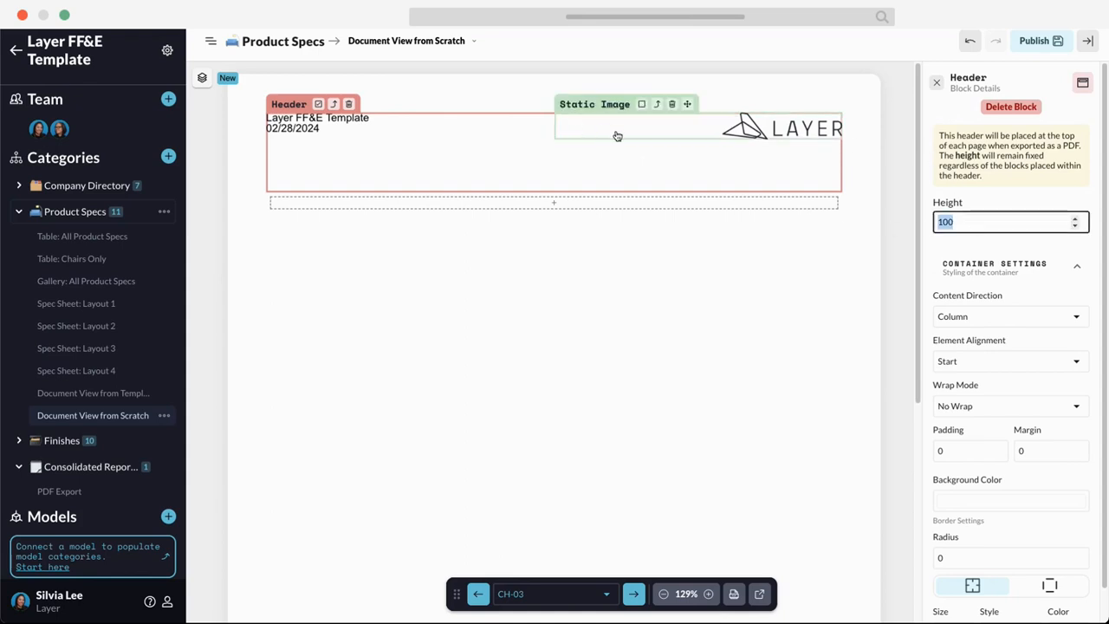
text(50)
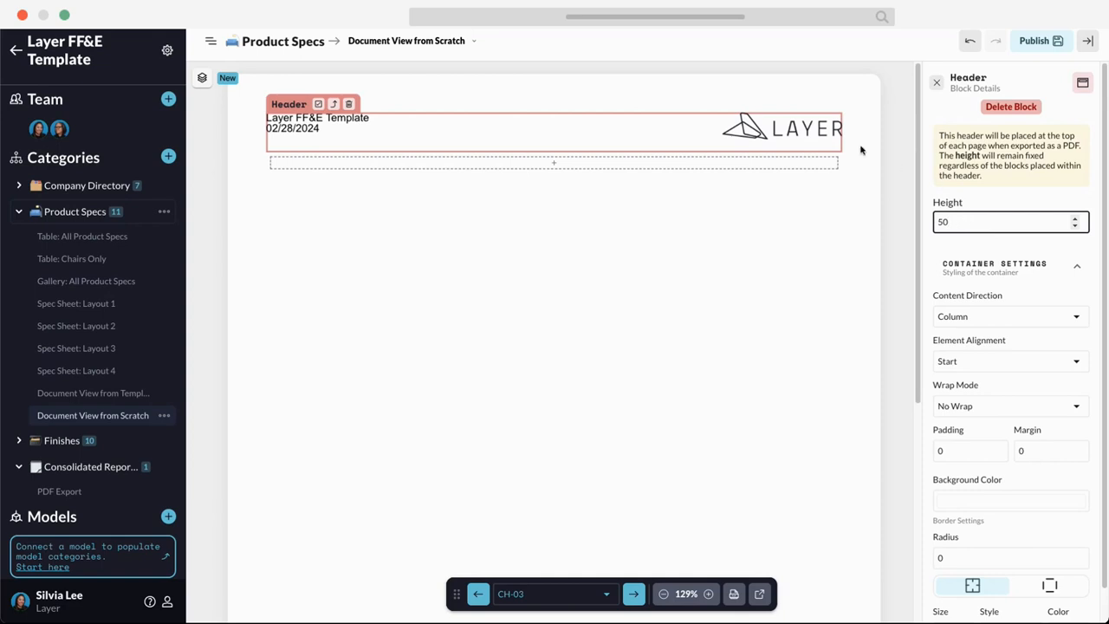
Step: Set the width of the logo image in the header to 200 and close its settings
click(799, 128)
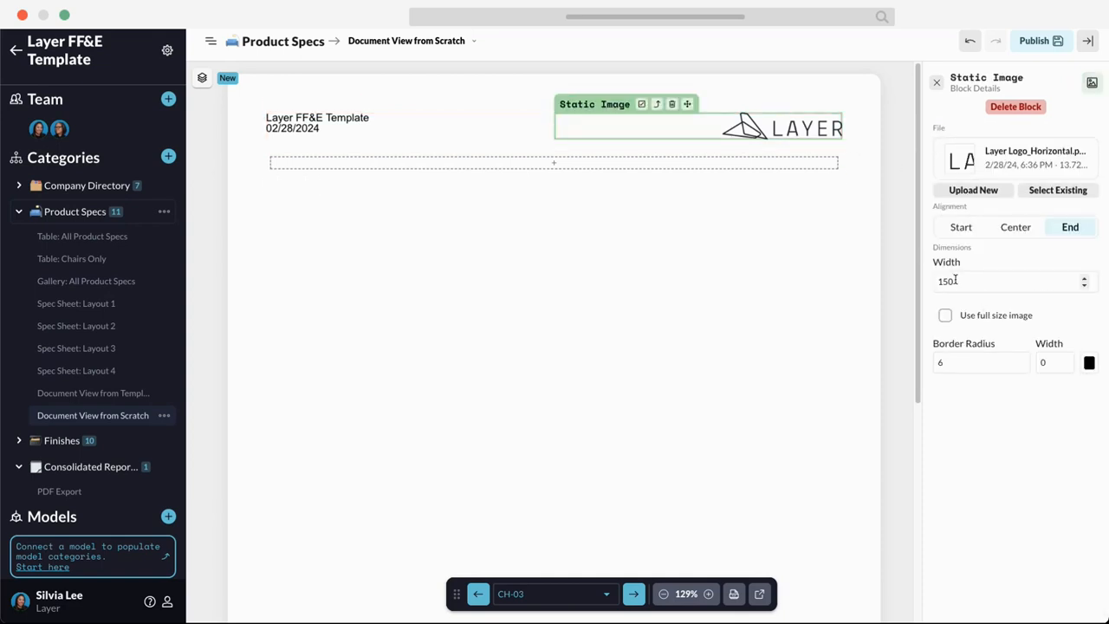
drag(964, 283, 925, 283)
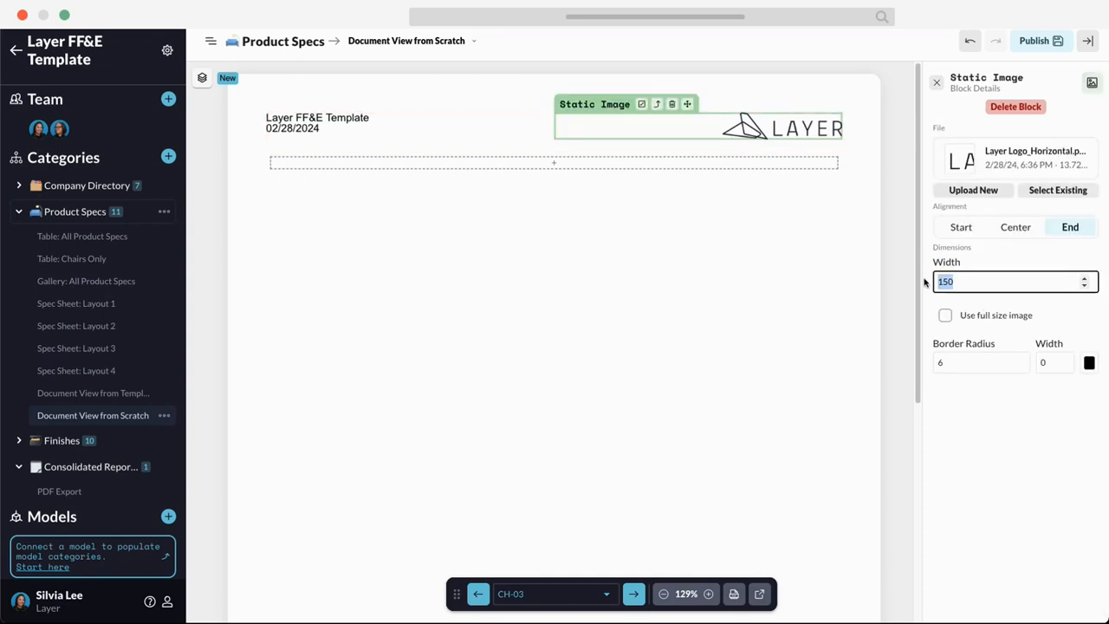
text(200)
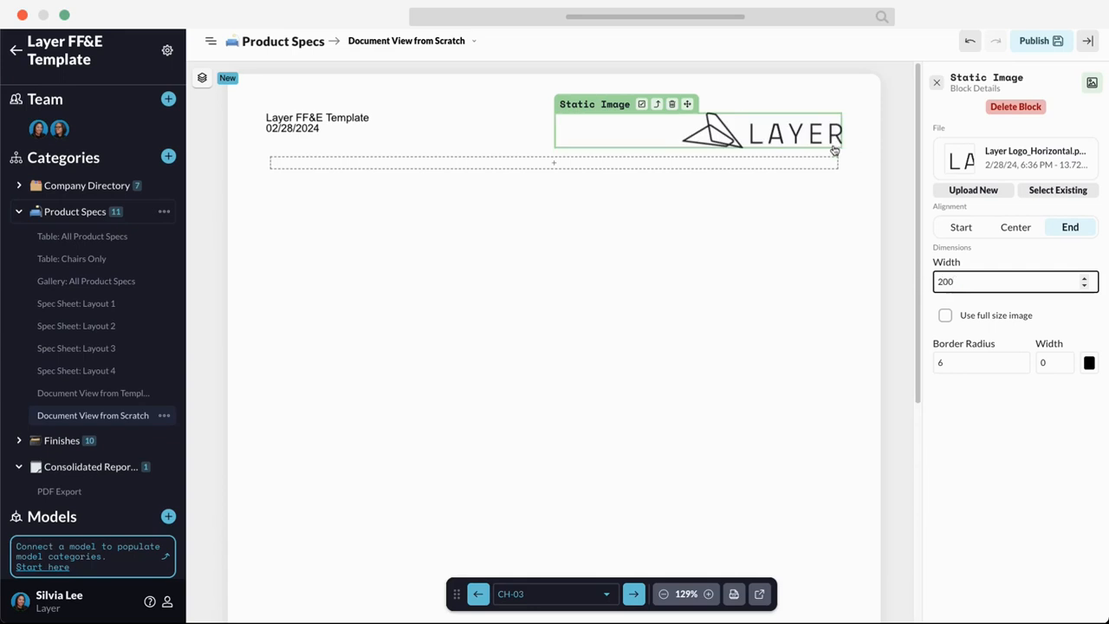
click(937, 84)
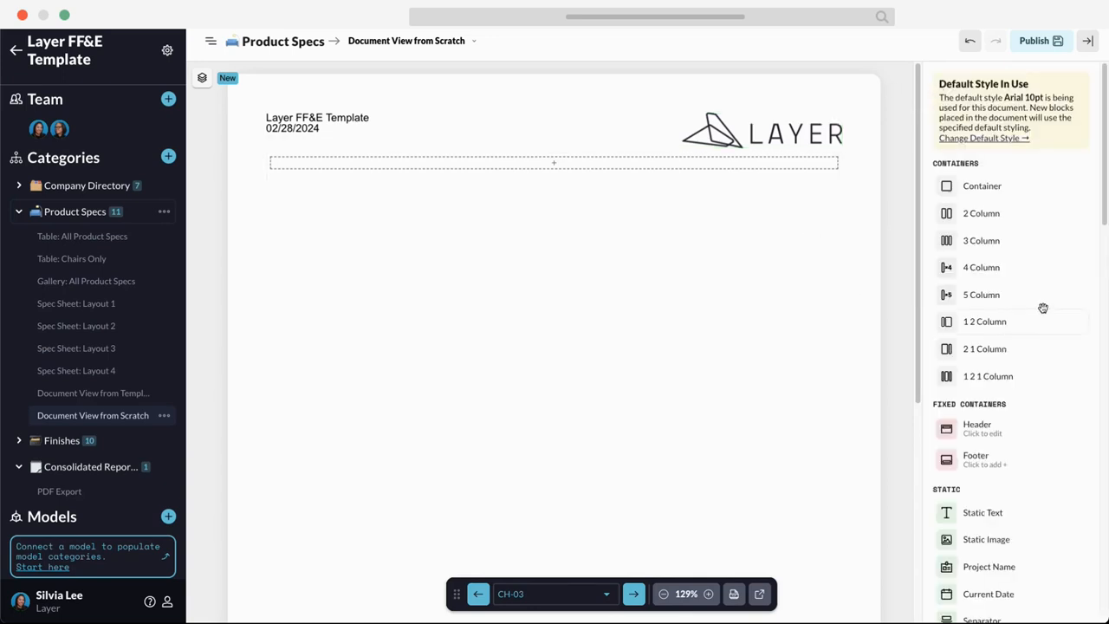
Step: Publish the changes to Document View from Scratch and leave editing mode
click(1051, 42)
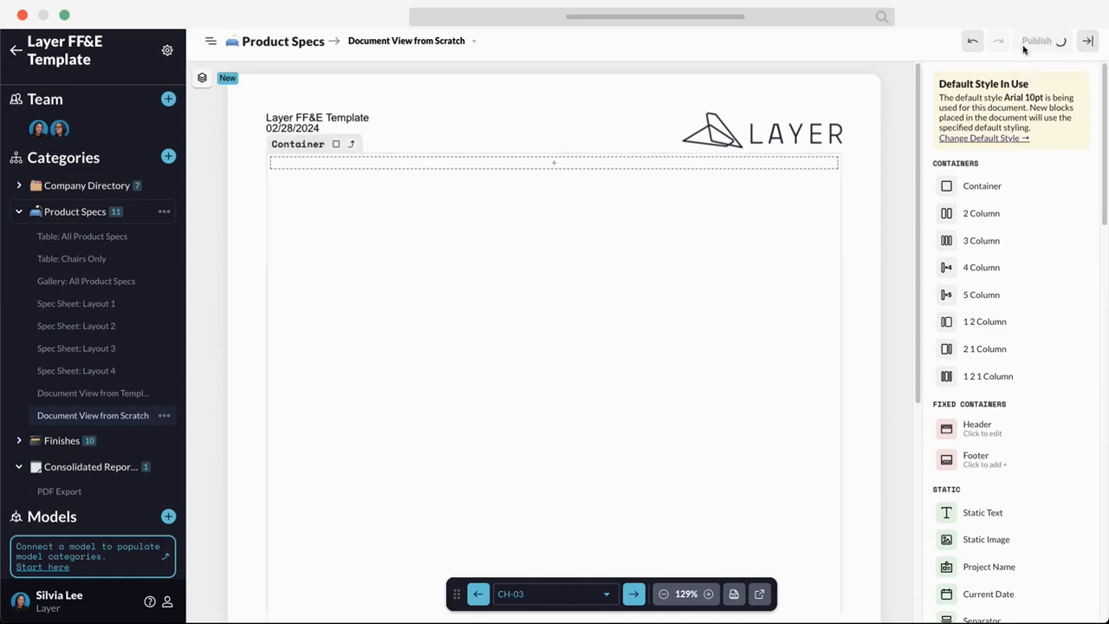
click(1088, 41)
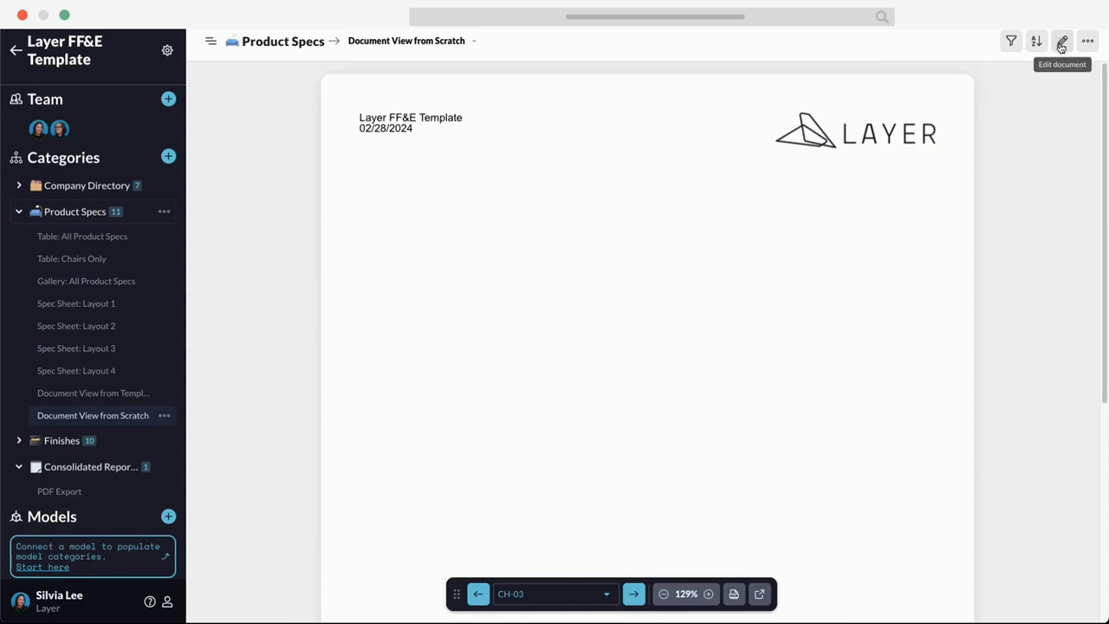
Step: Look over the field details of element CH-03 and compare the Spec Sheet: Layout 1 view with Document View from Scratch
click(760, 594)
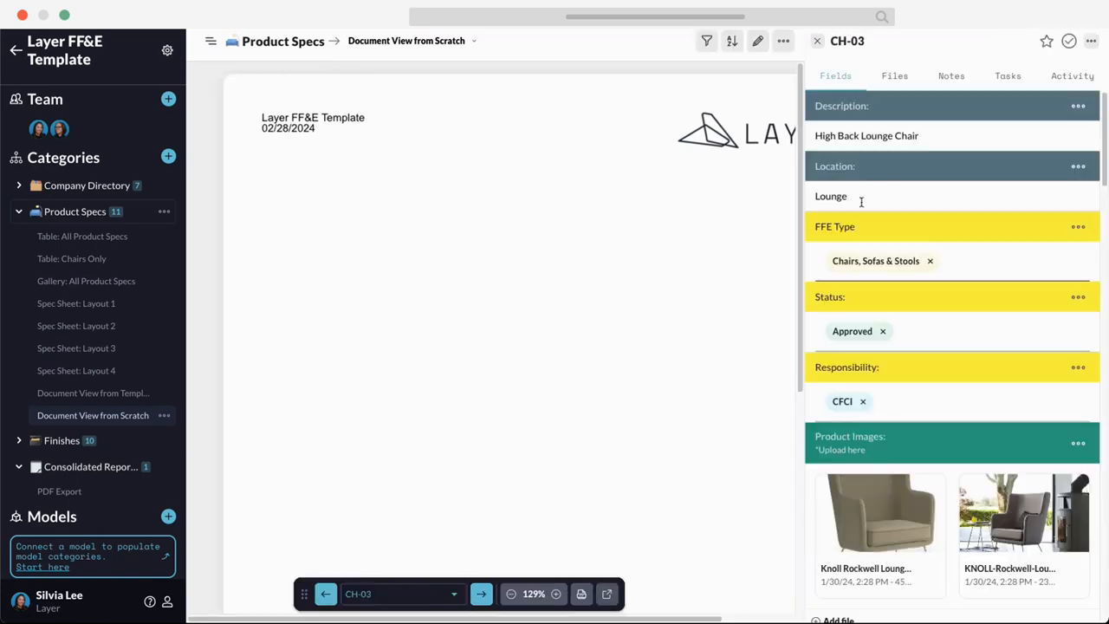
click(817, 41)
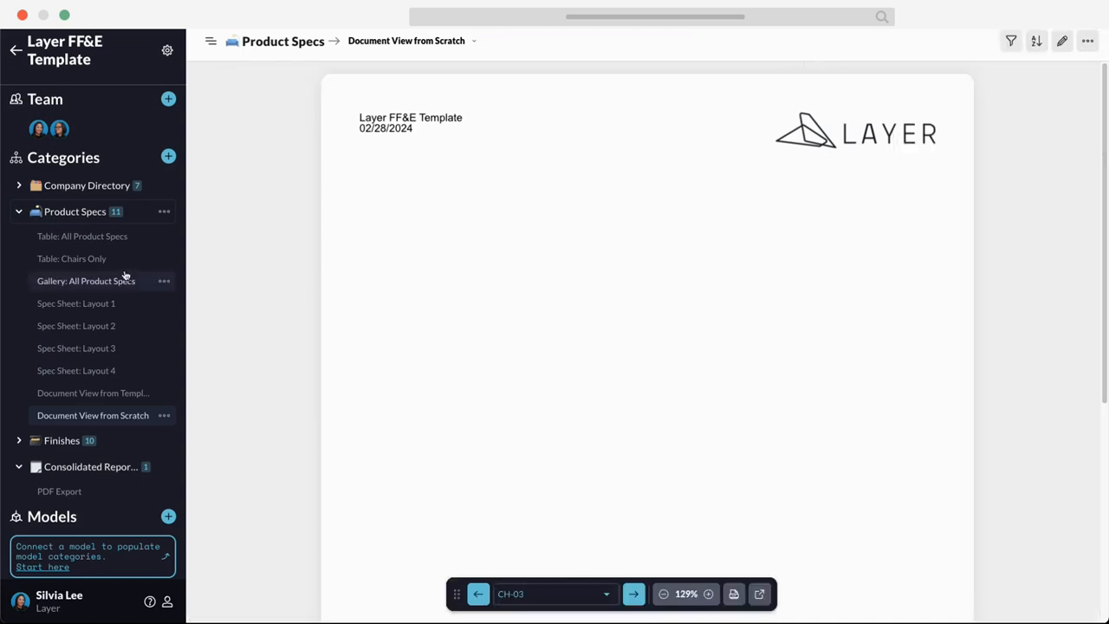
click(113, 312)
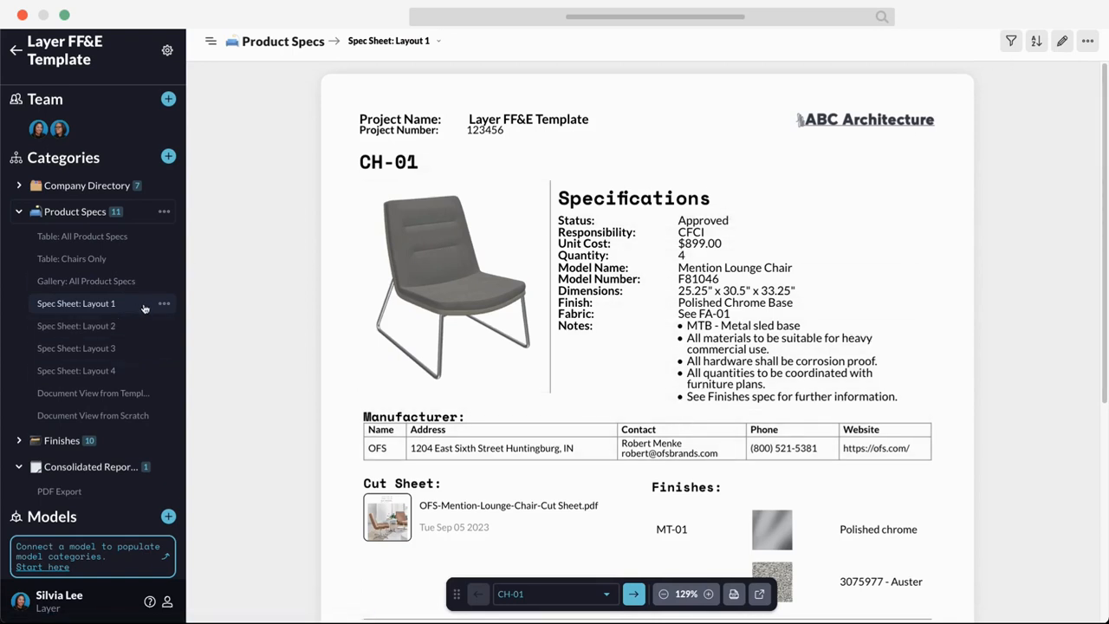
click(117, 417)
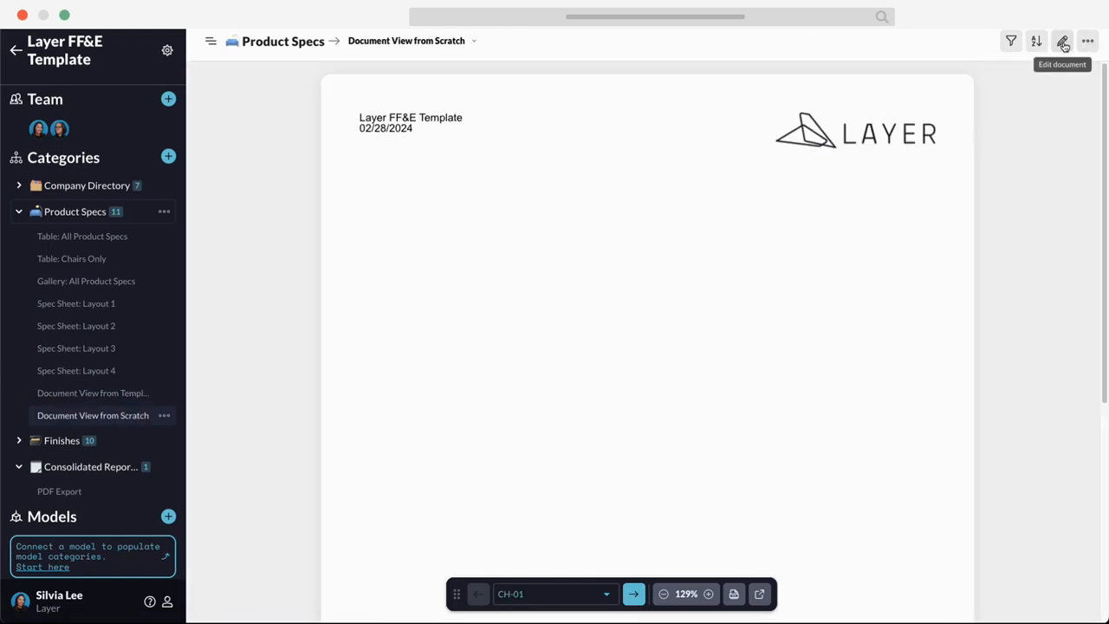
click(1062, 41)
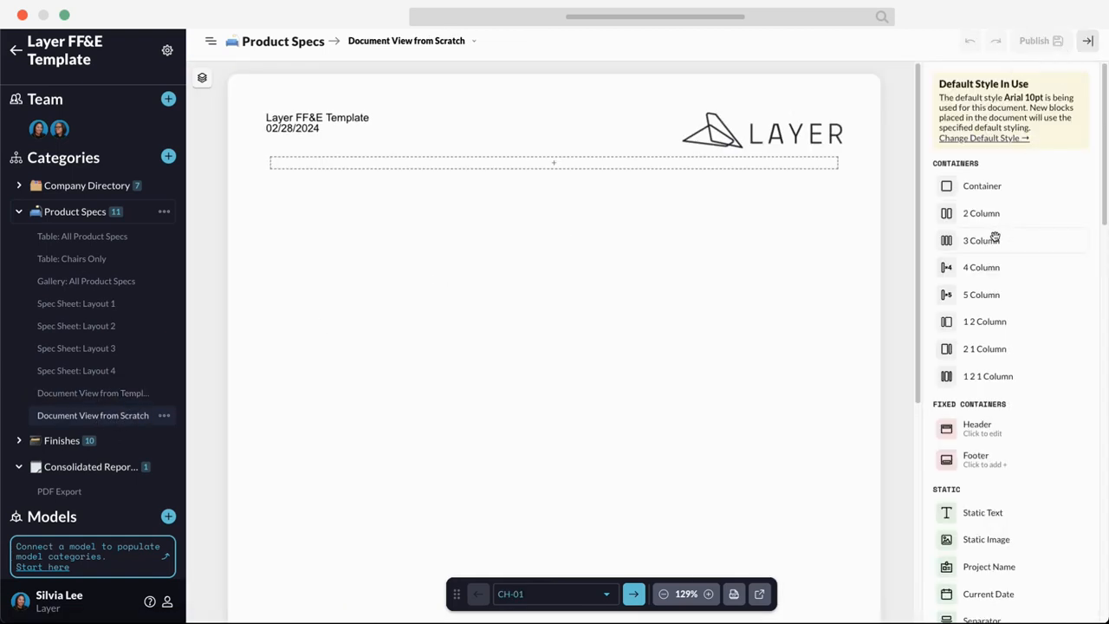
click(1087, 41)
Step: Open Spec Sheet: Layout 4 for editing and inspect the container styling behind the FFE Type block and its enclosing column layout
click(123, 371)
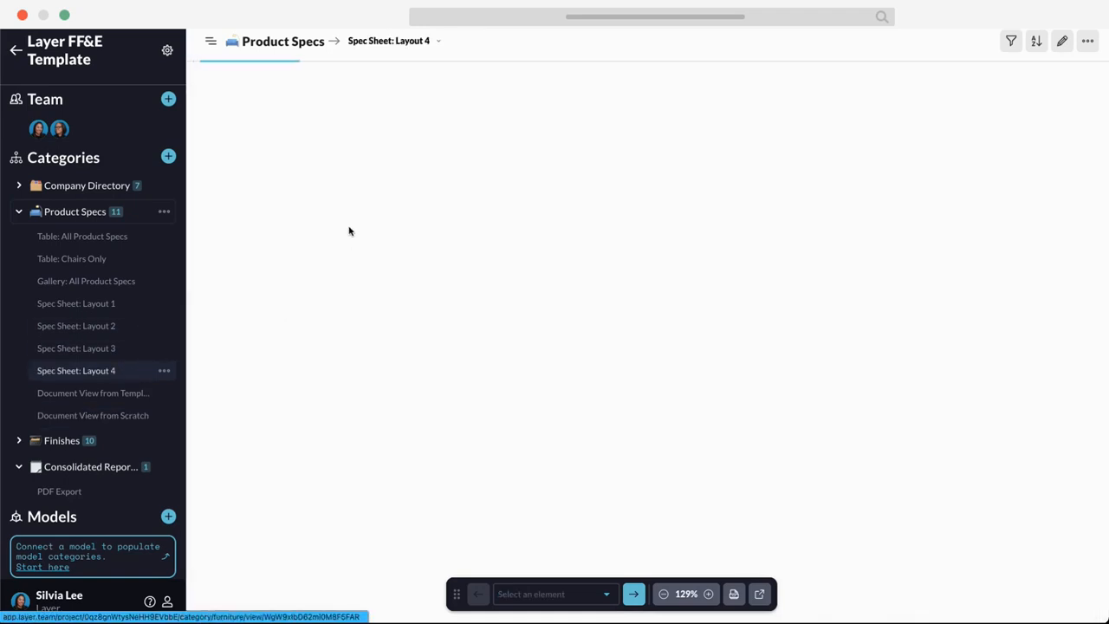
click(1062, 41)
click(734, 154)
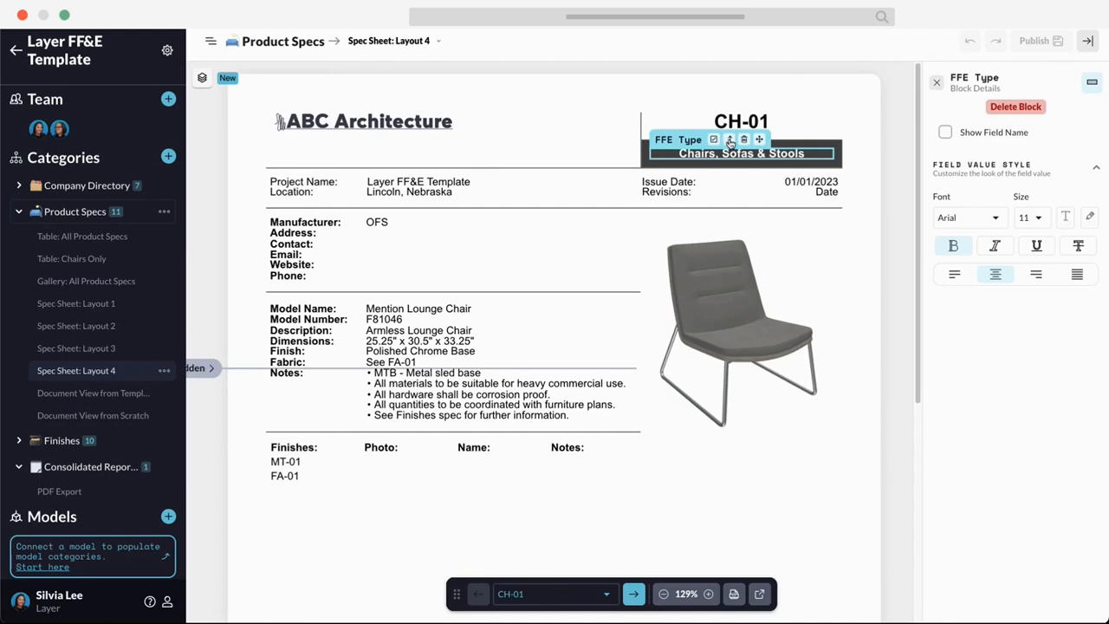
click(730, 140)
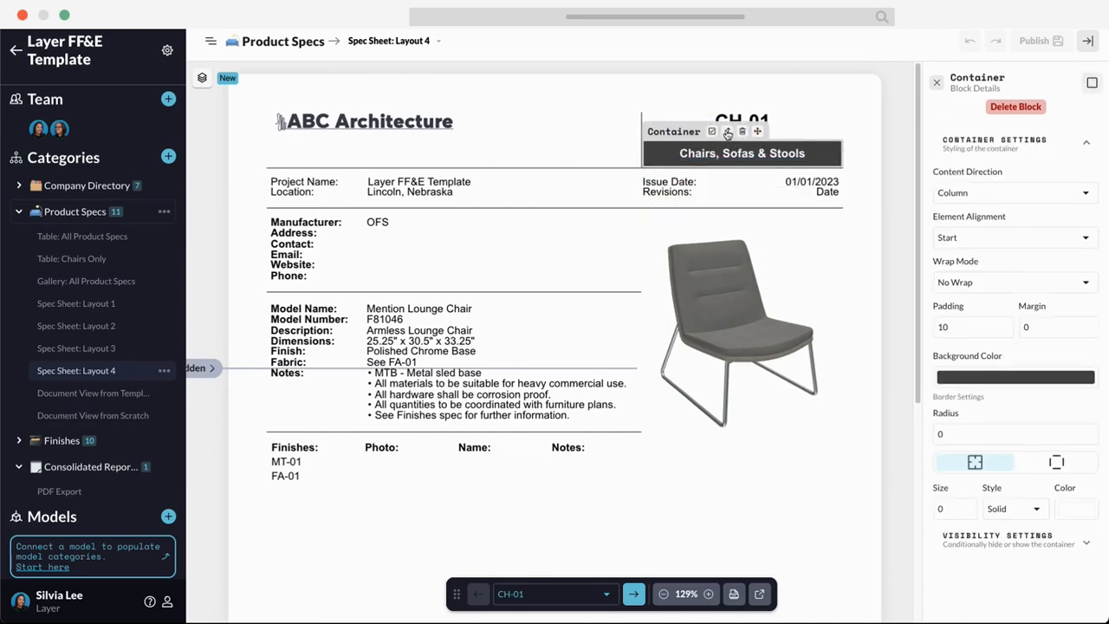
click(517, 166)
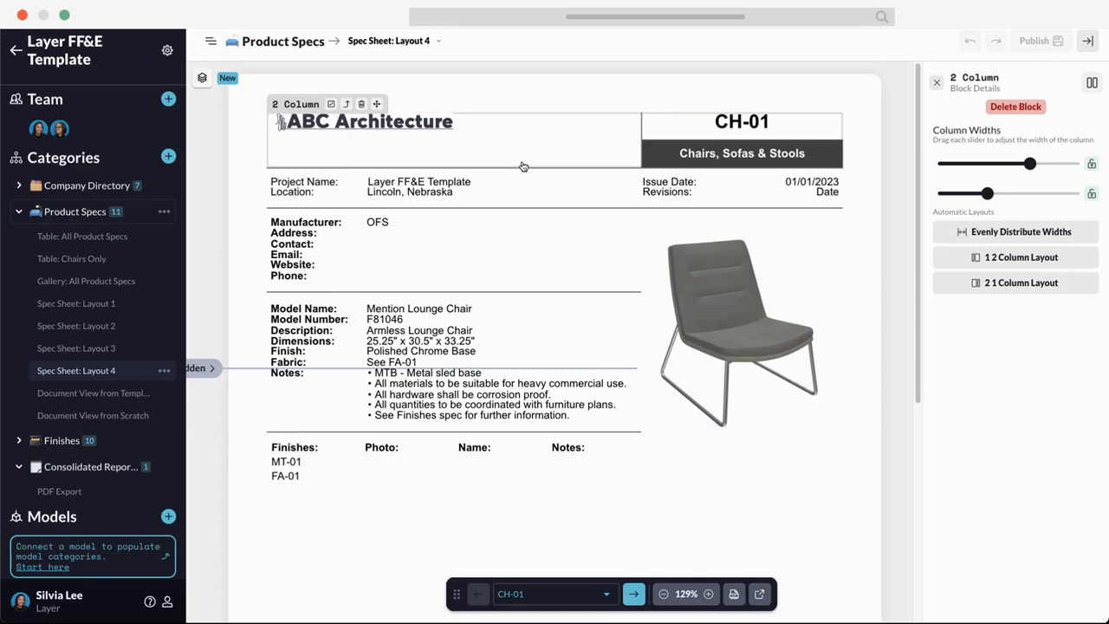
Step: Switch the outer container around the logo and item code from individual side borders to a uniform border, removing its bottom line
click(449, 295)
click(437, 173)
click(347, 105)
click(394, 130)
click(380, 105)
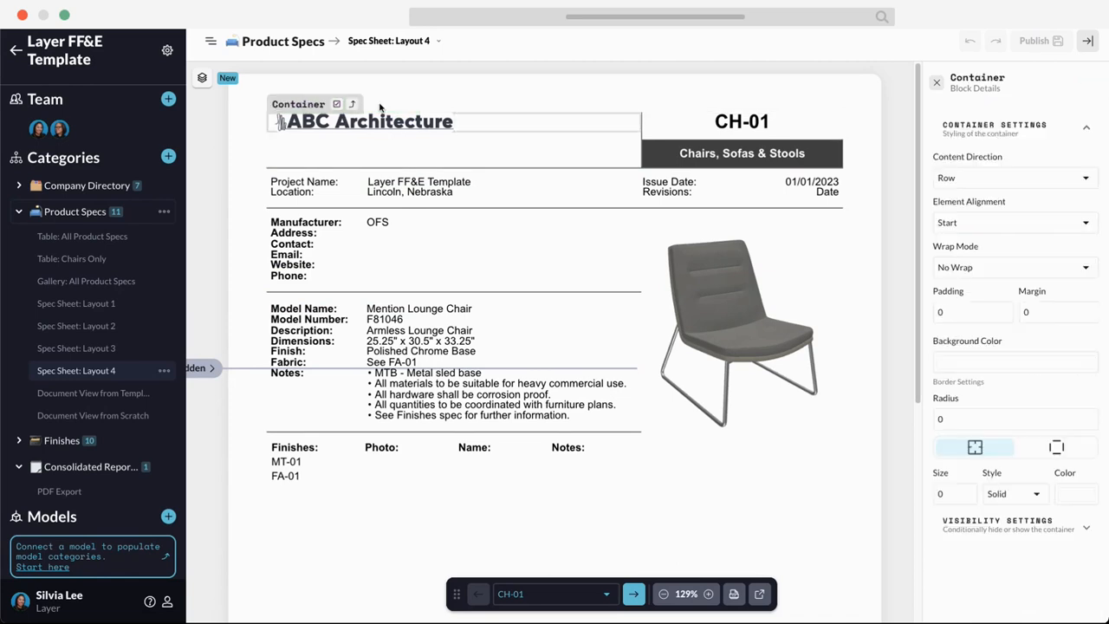
click(355, 105)
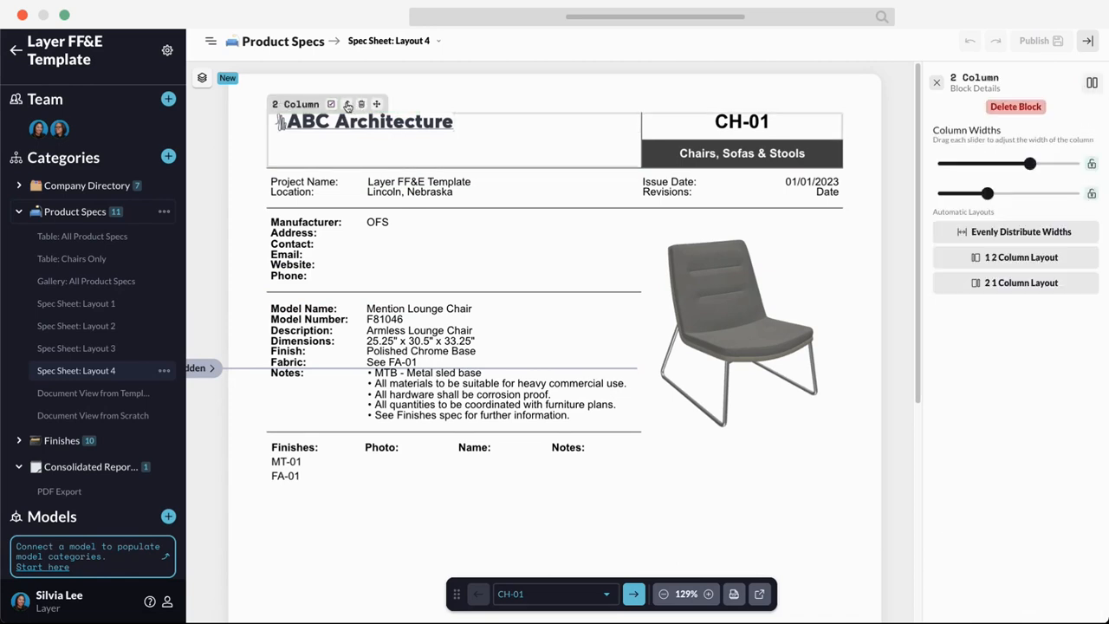
click(347, 105)
scroll(1005, 517, down, 2)
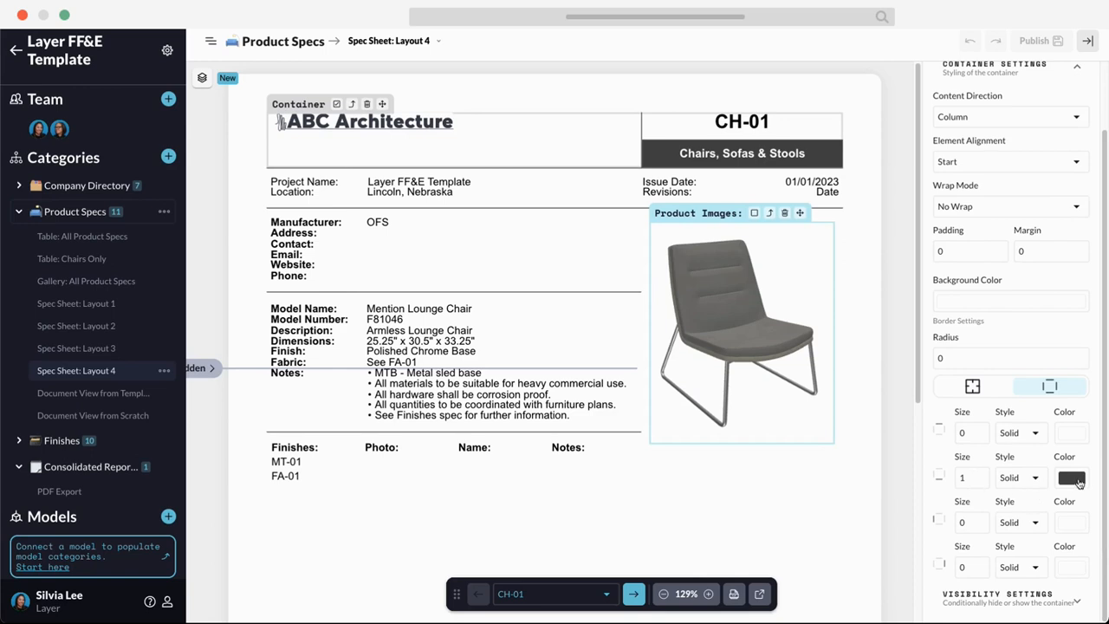
click(972, 385)
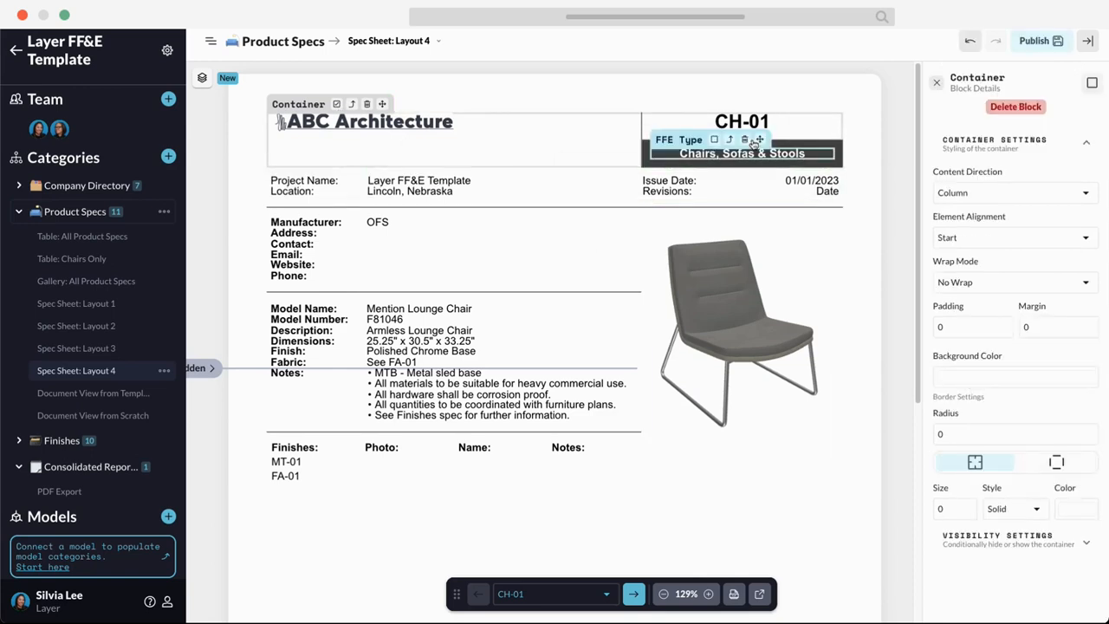
click(936, 83)
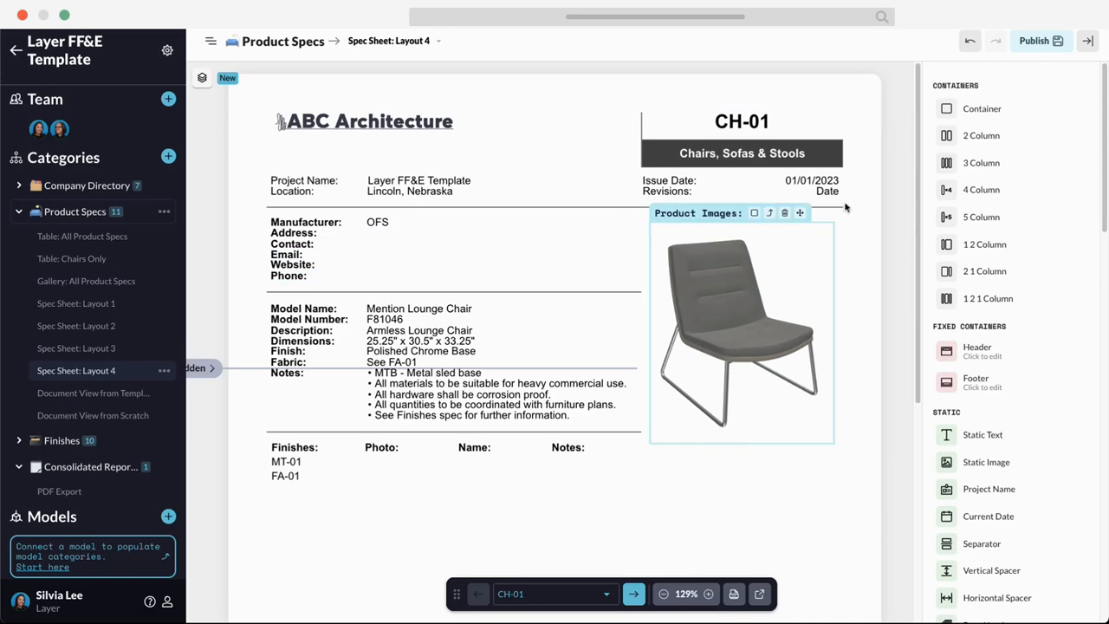
Step: Inspect the container and two-column layout that enclose the Manufacturer block
click(609, 227)
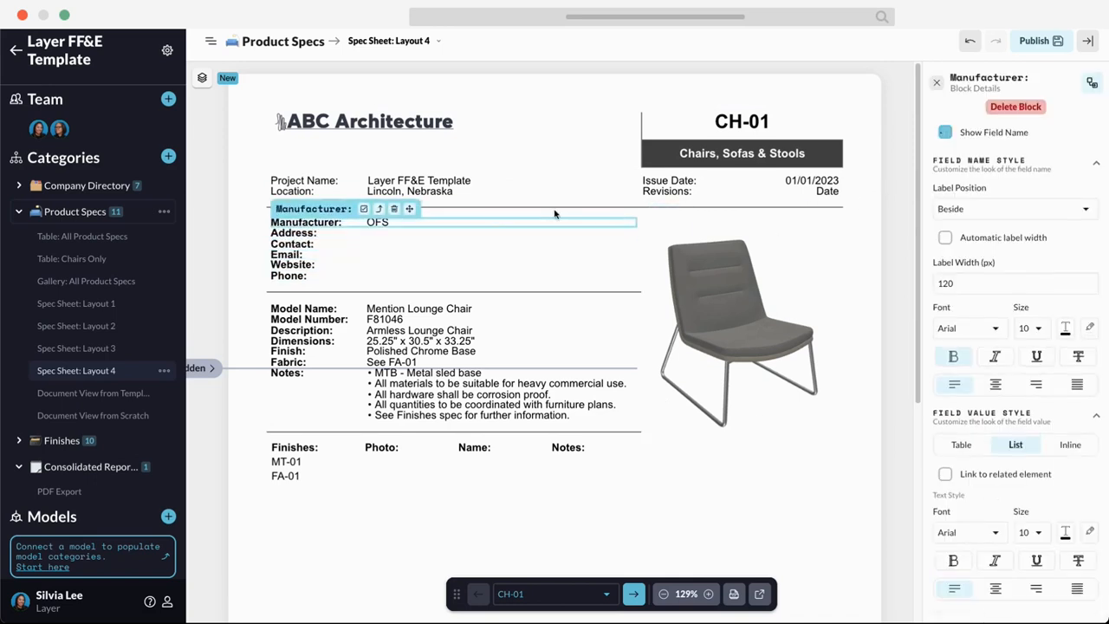
click(382, 210)
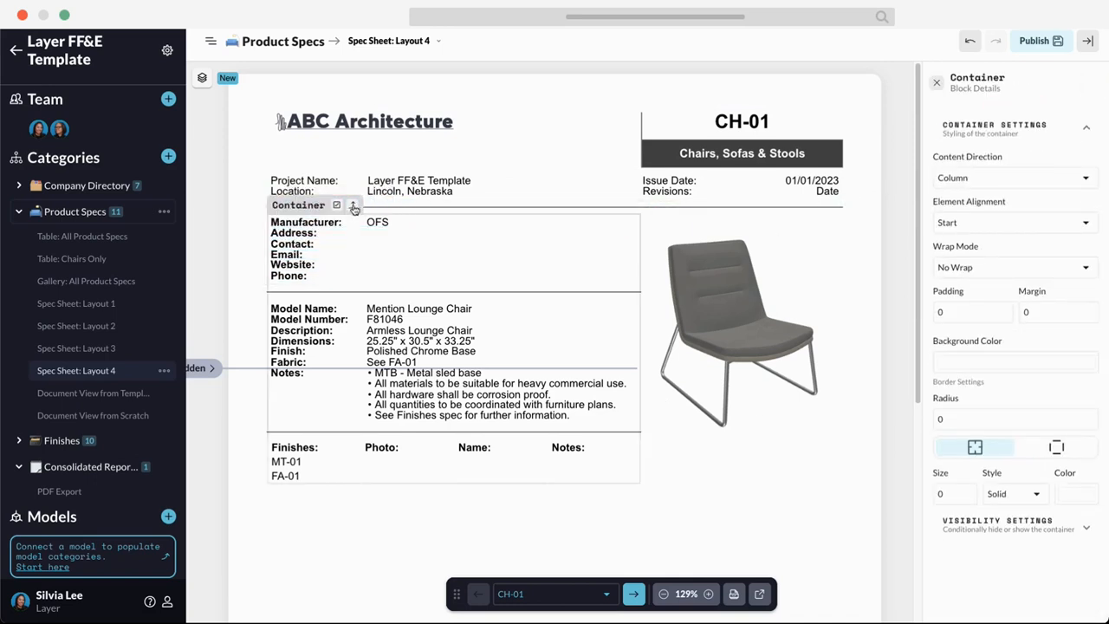
click(354, 208)
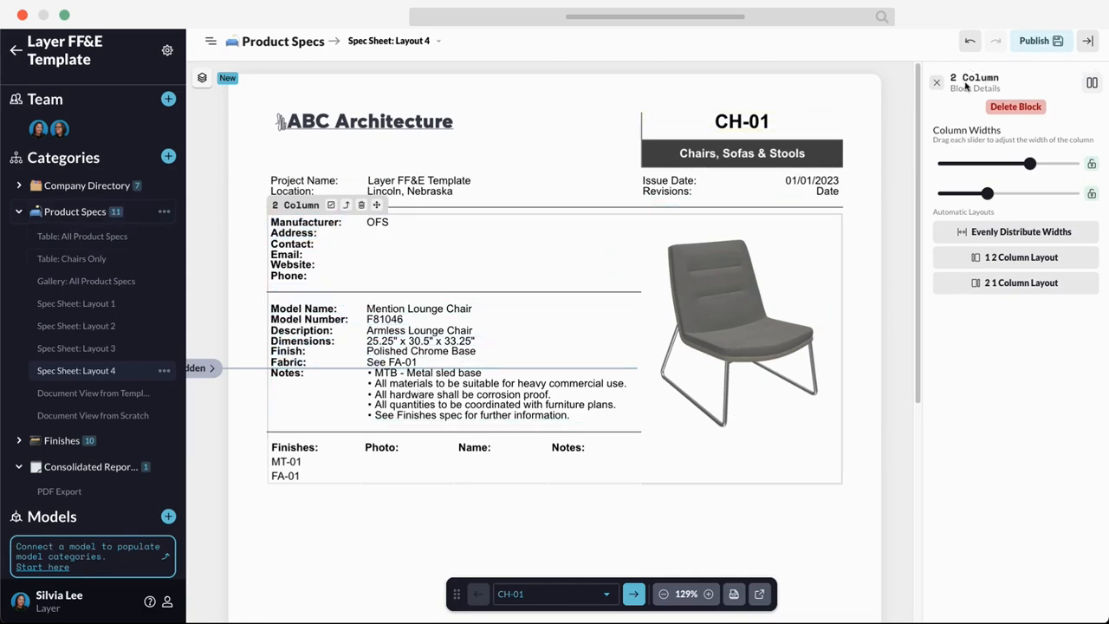
Step: Publish the changes to Spec Sheet: Layout 4 and leave editing mode
click(1087, 41)
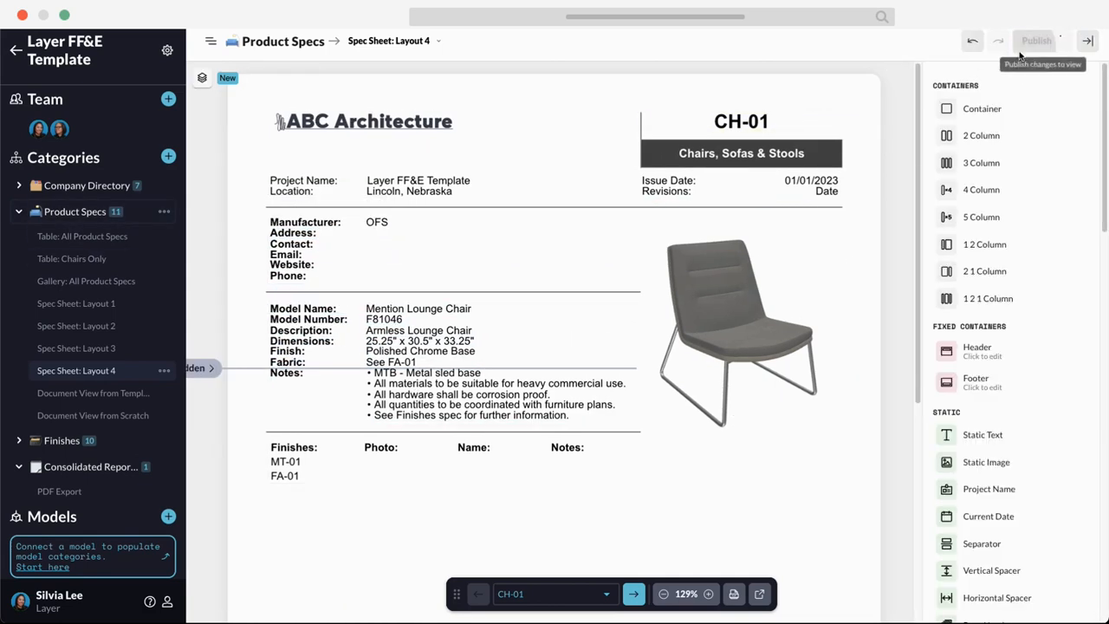
click(1087, 40)
Step: Review the page designs of Spec Sheet: Layout 1, Layout 2 and Layout 3 in turn
click(95, 303)
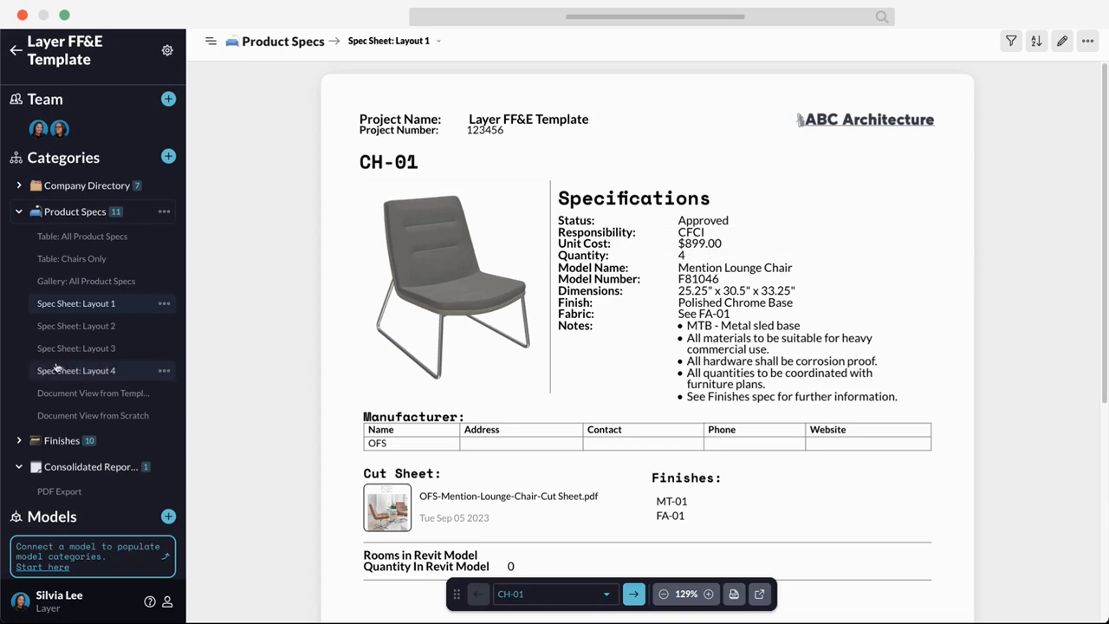
click(87, 328)
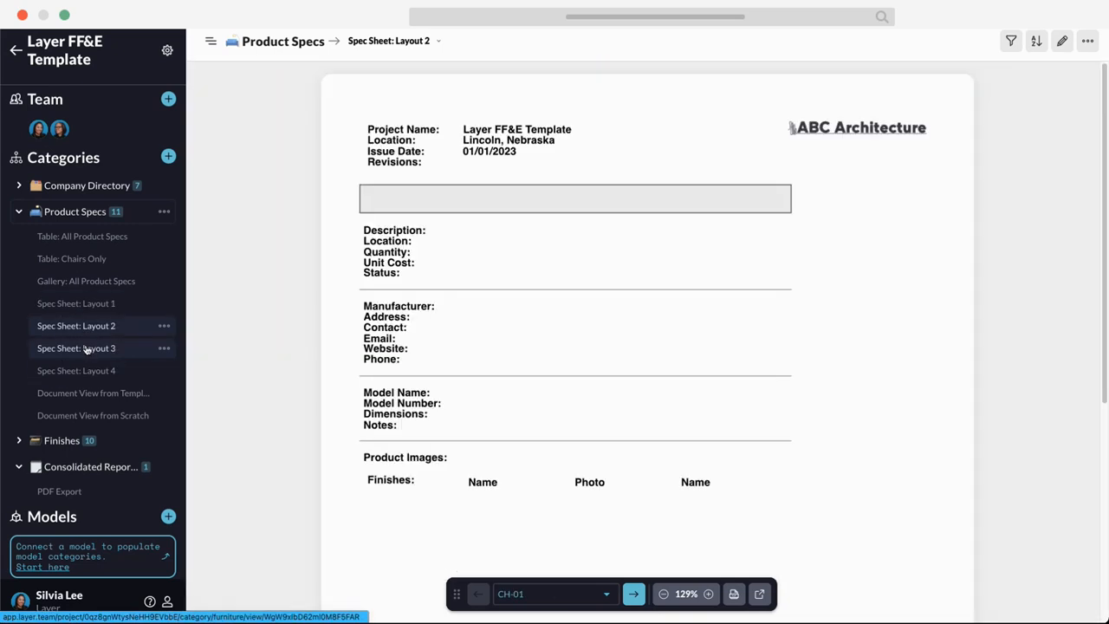
click(88, 350)
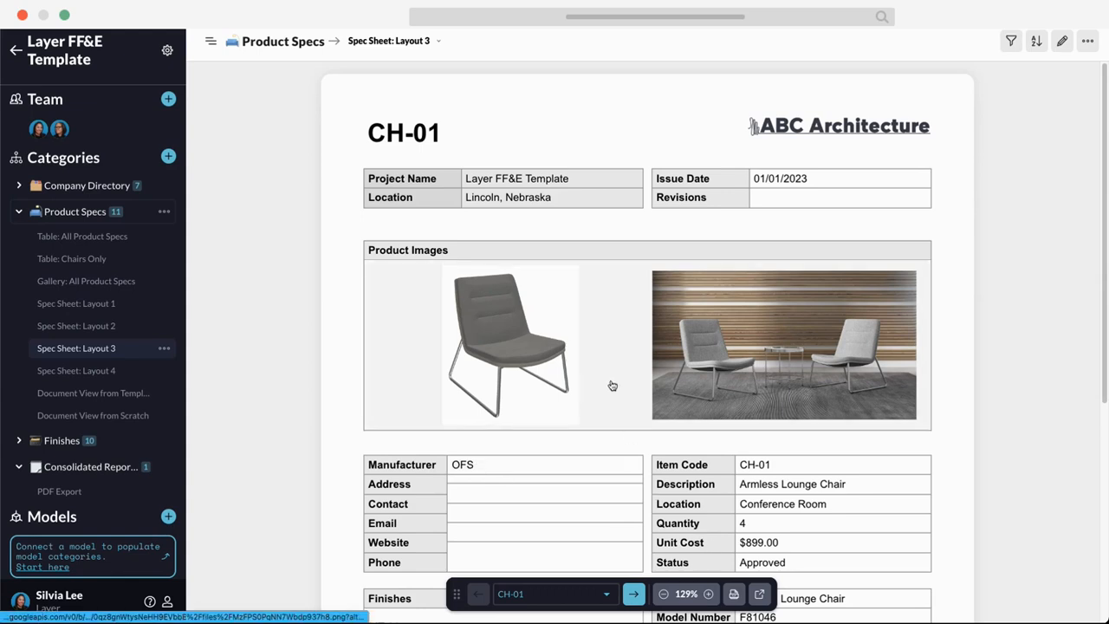
scroll(758, 385, down, 3)
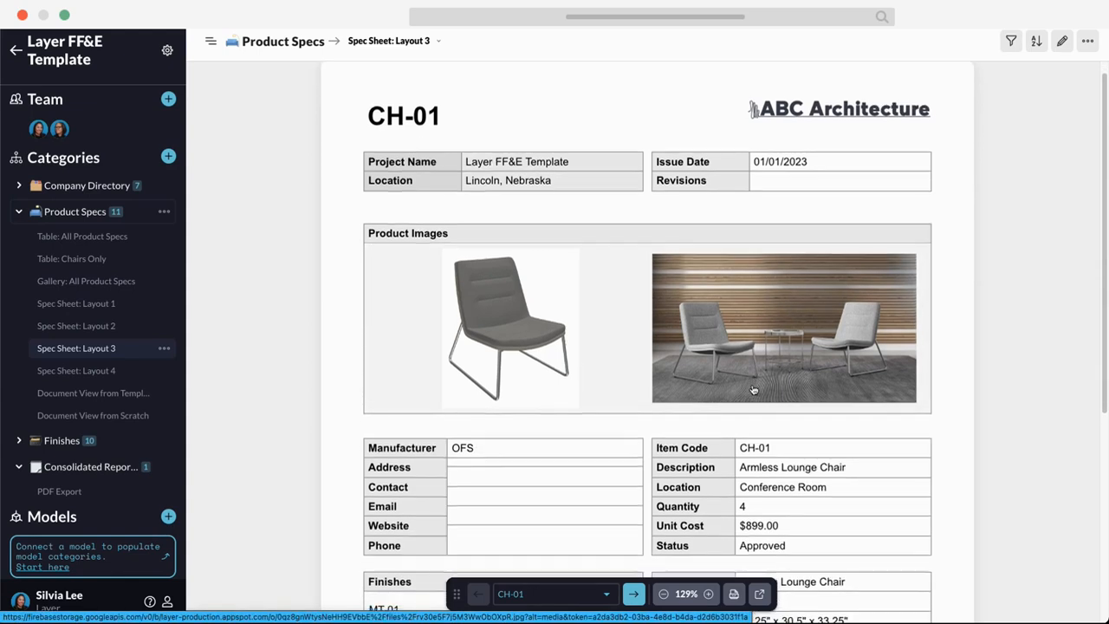
scroll(759, 384, up, 2)
scroll(758, 384, up, 1)
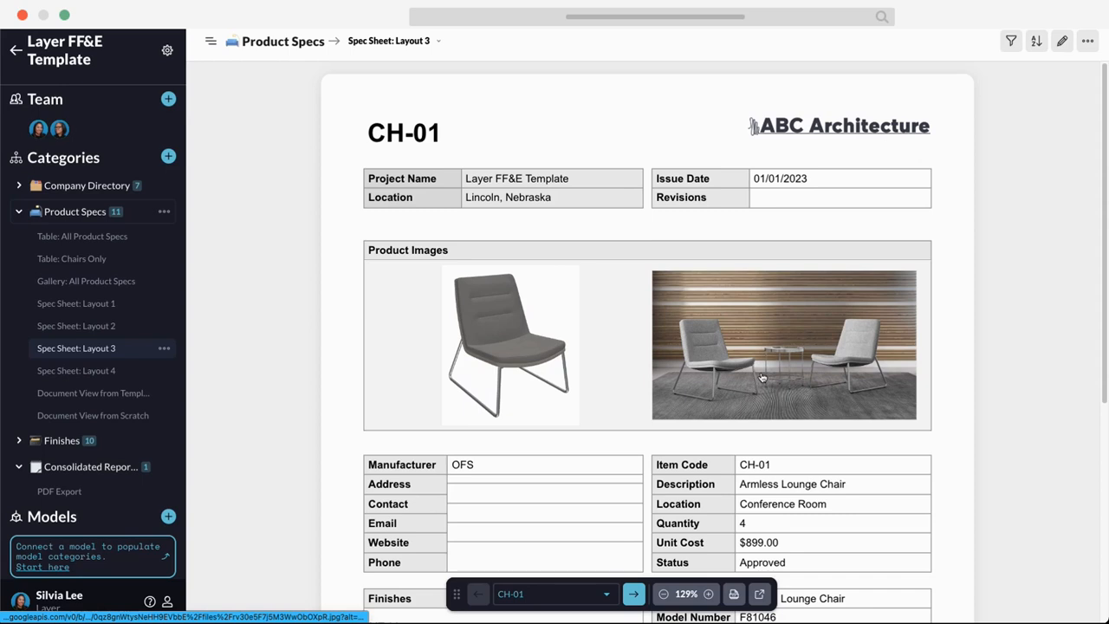
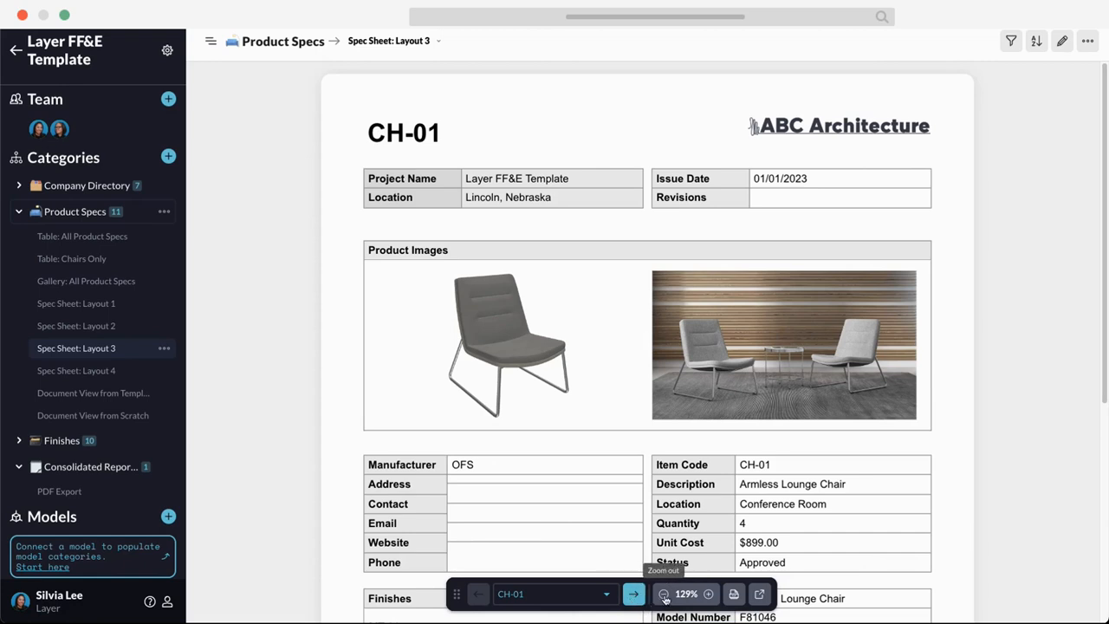
Step: Zoom out to the full CH-01 spec sheet and open its element record to review all the fields
click(665, 598)
click(666, 598)
click(665, 596)
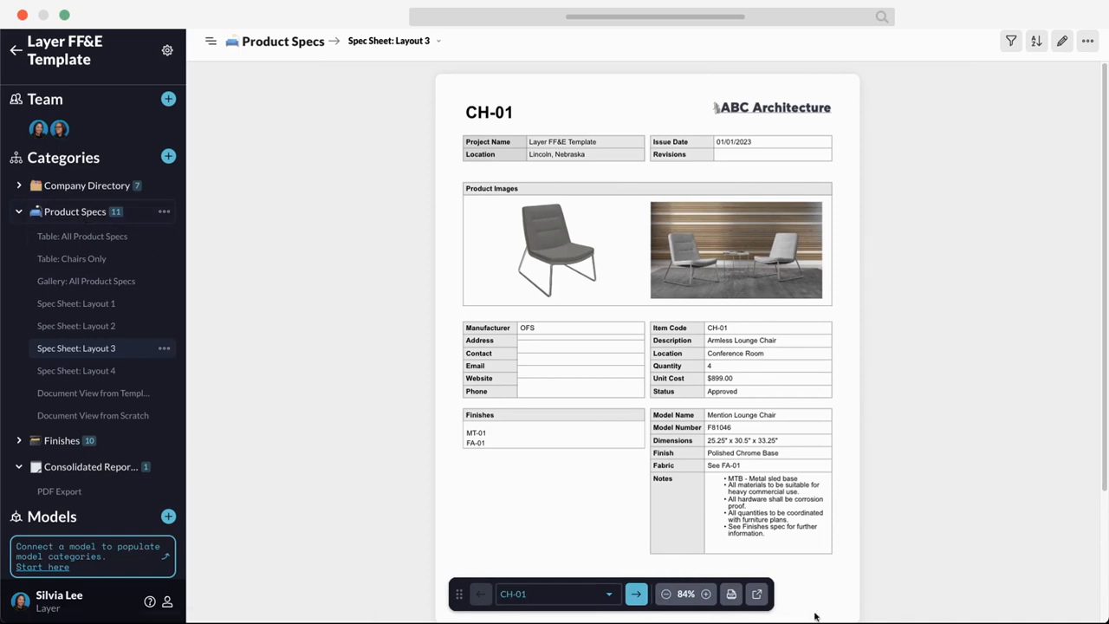
click(756, 593)
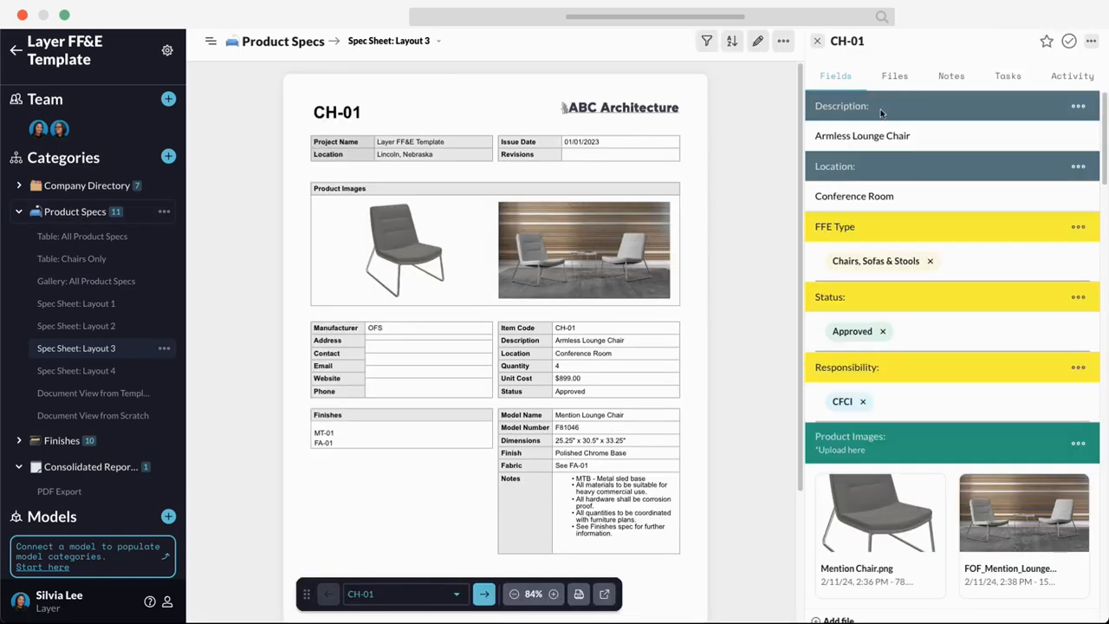
scroll(915, 222, down, 20)
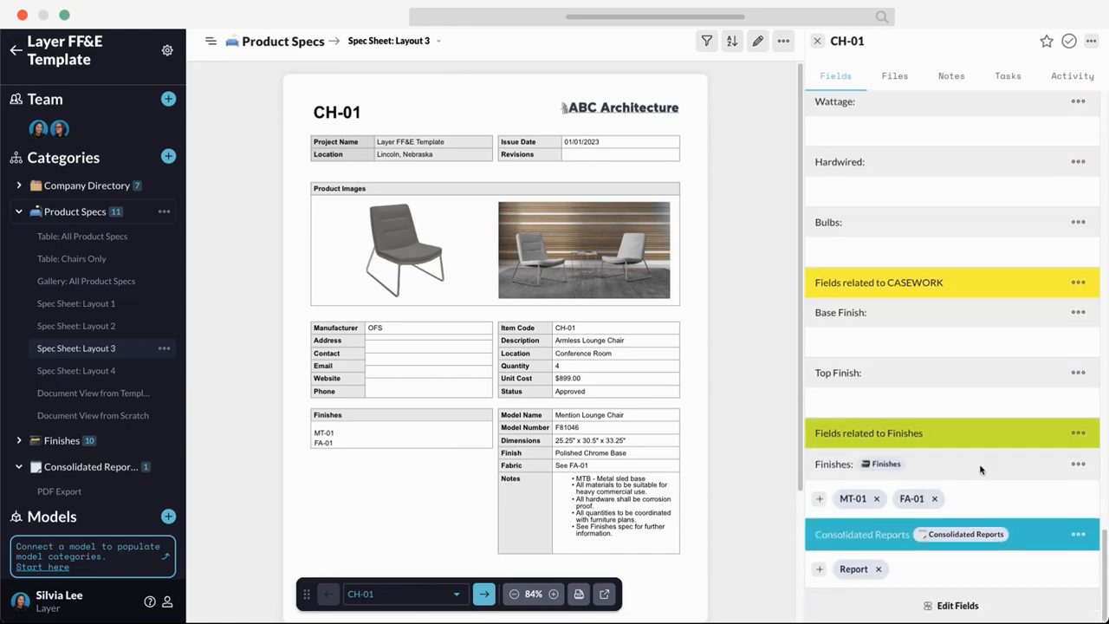
scroll(936, 312, up, 15)
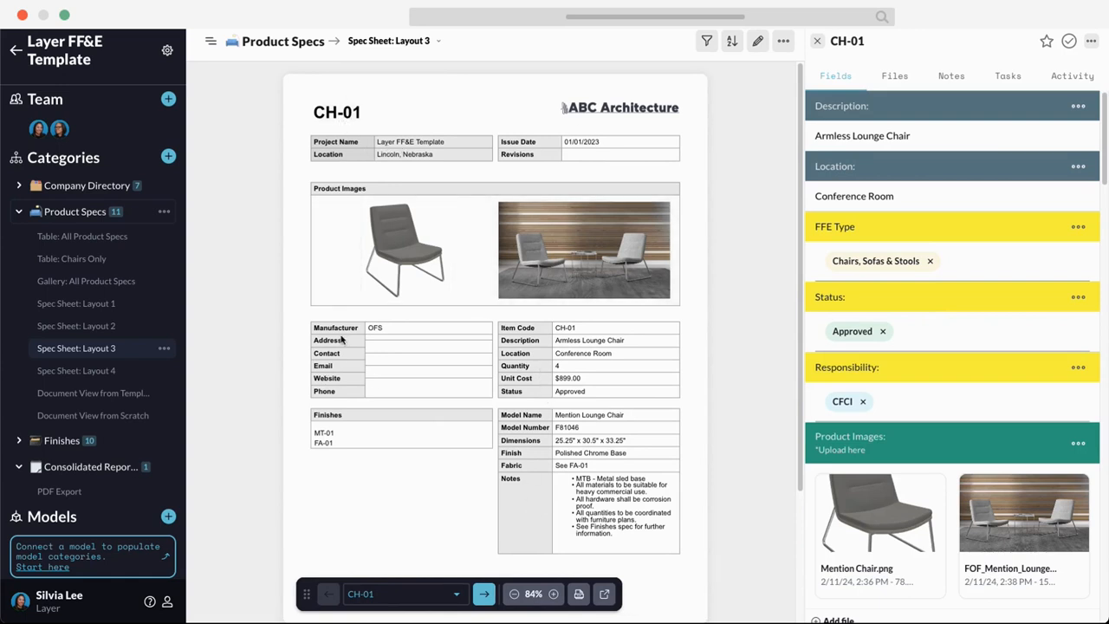
Step: Browse the CH-03 and CH-05 spec sheets, opening the CH-03 element record beside its sheet
click(484, 595)
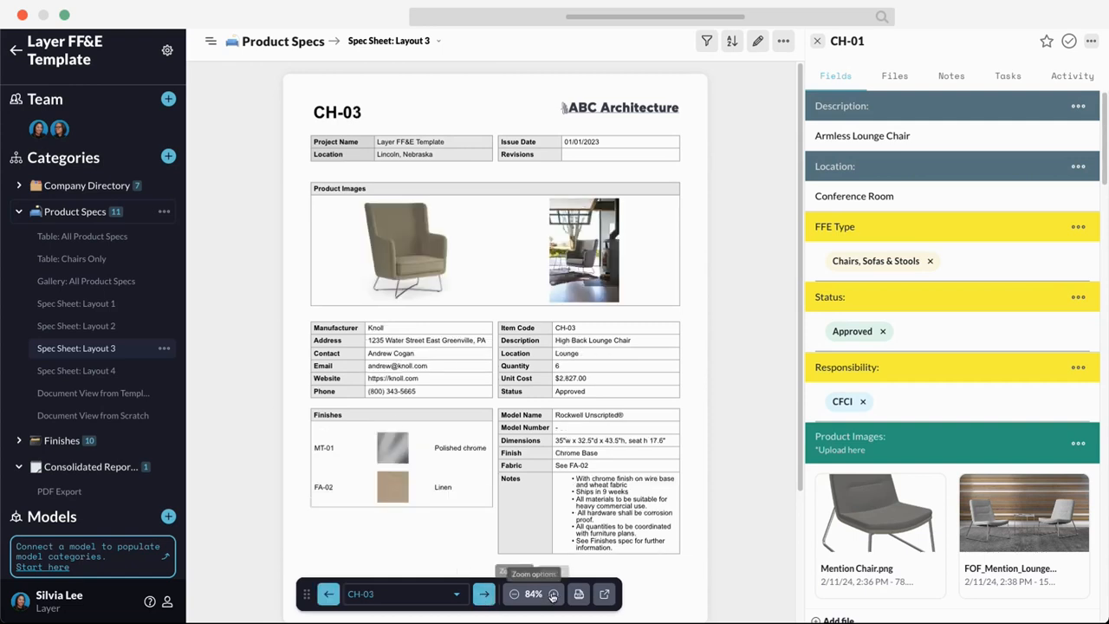
click(606, 594)
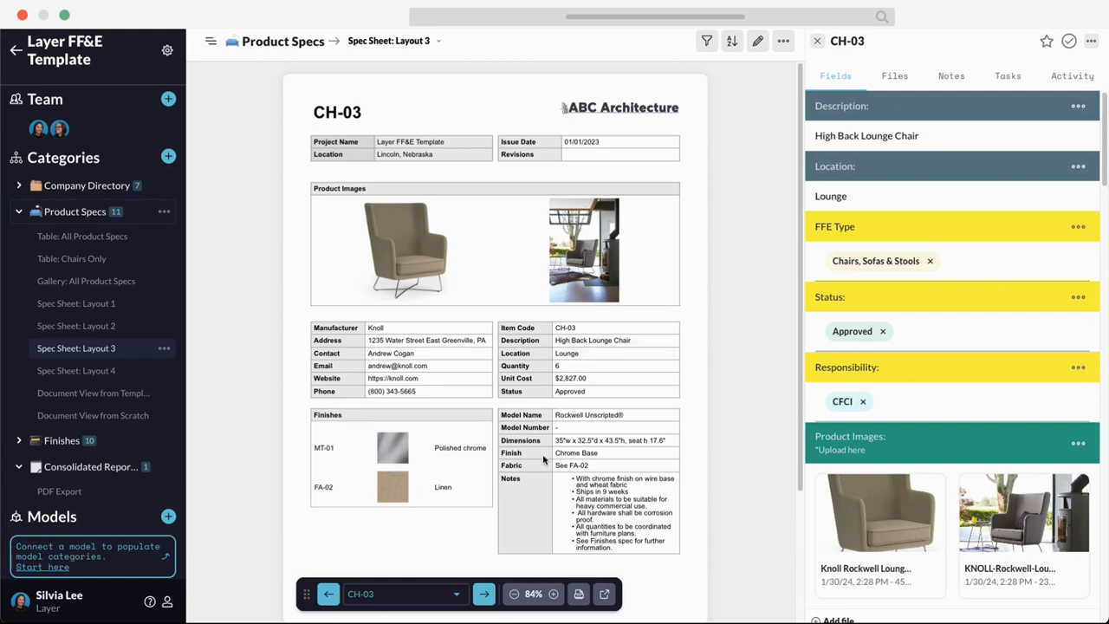
click(488, 599)
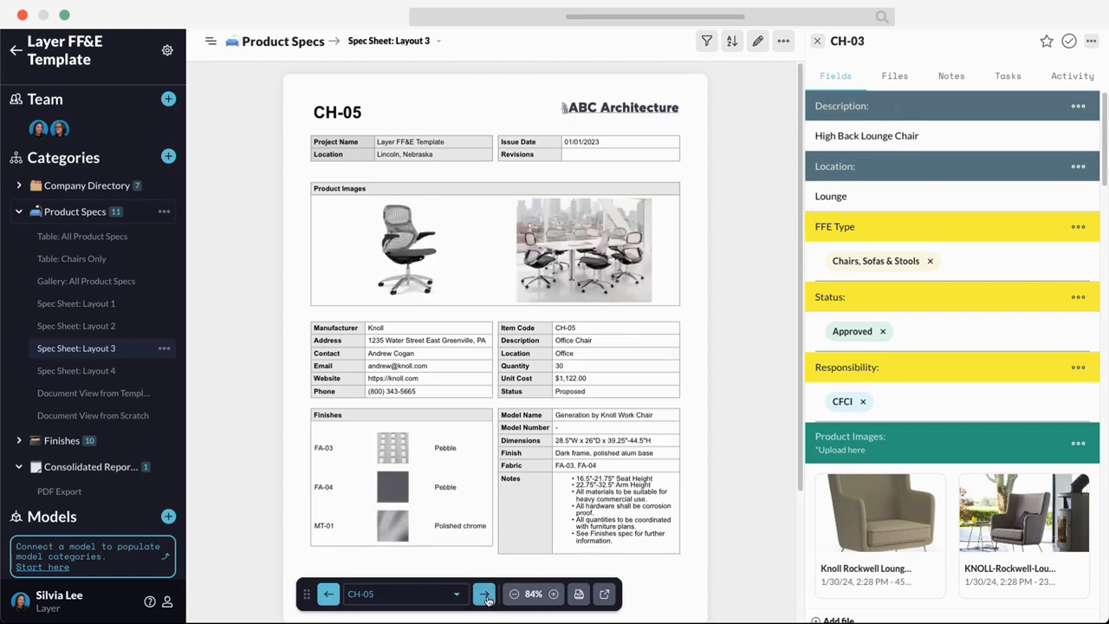
Step: Open Spec Sheet: Layout 3 for editing, return to CH-03, and inspect the Description text in its element record
click(758, 43)
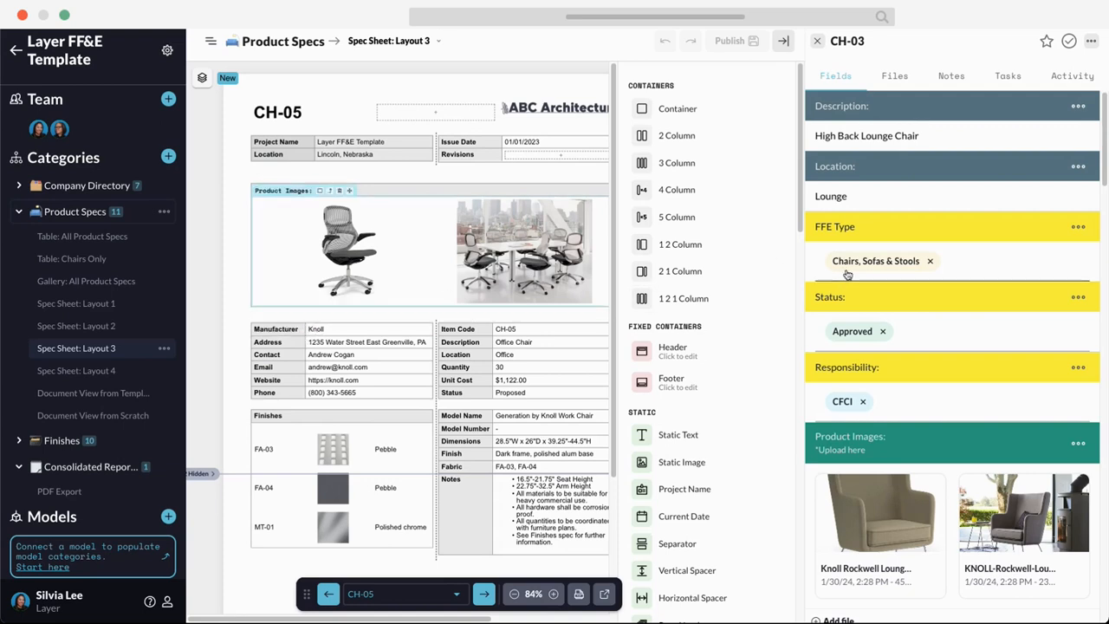
click(906, 136)
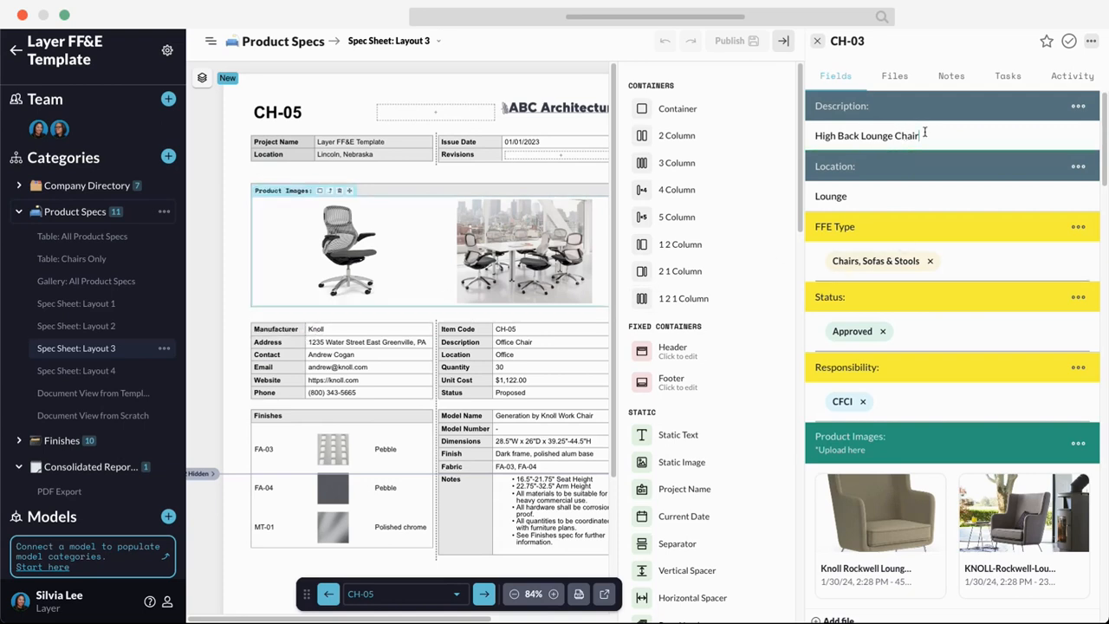
drag(924, 136, 896, 136)
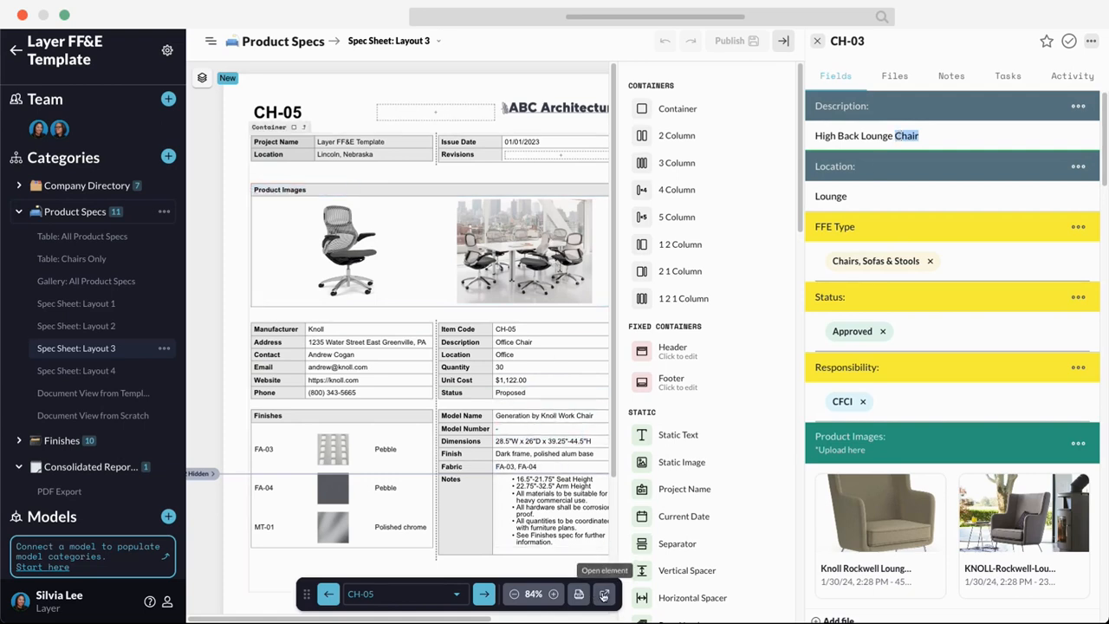
click(328, 593)
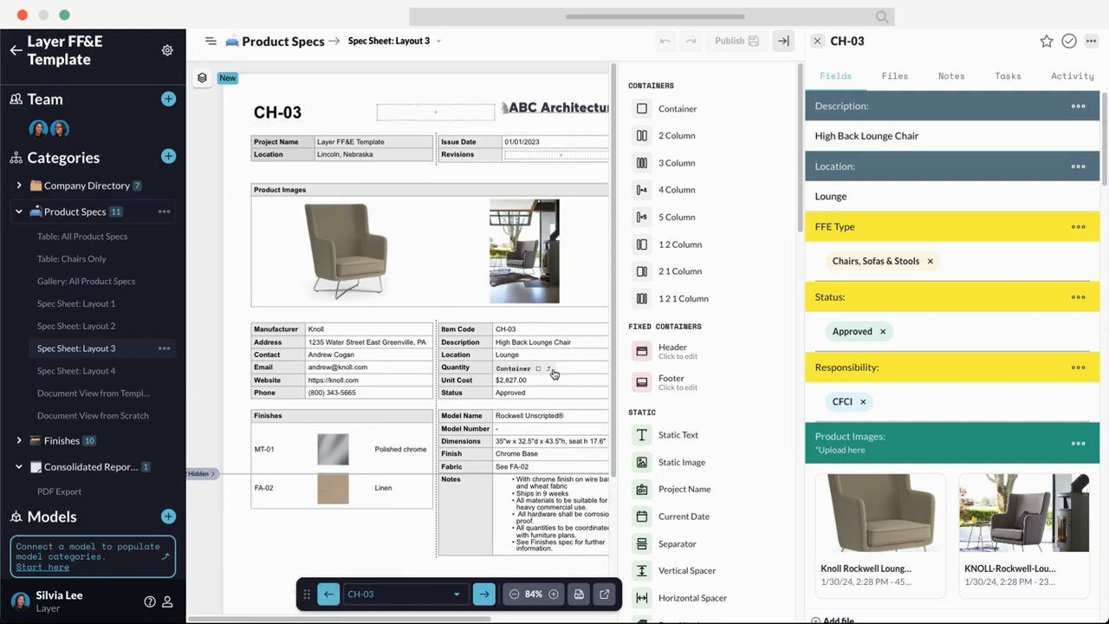
click(888, 127)
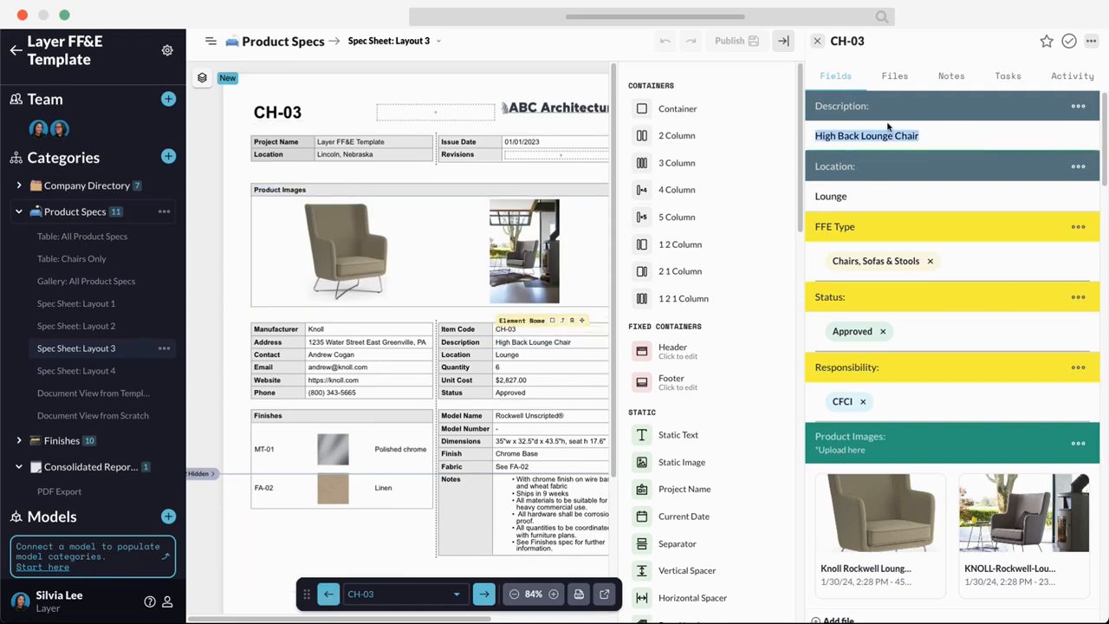
double_click(895, 135)
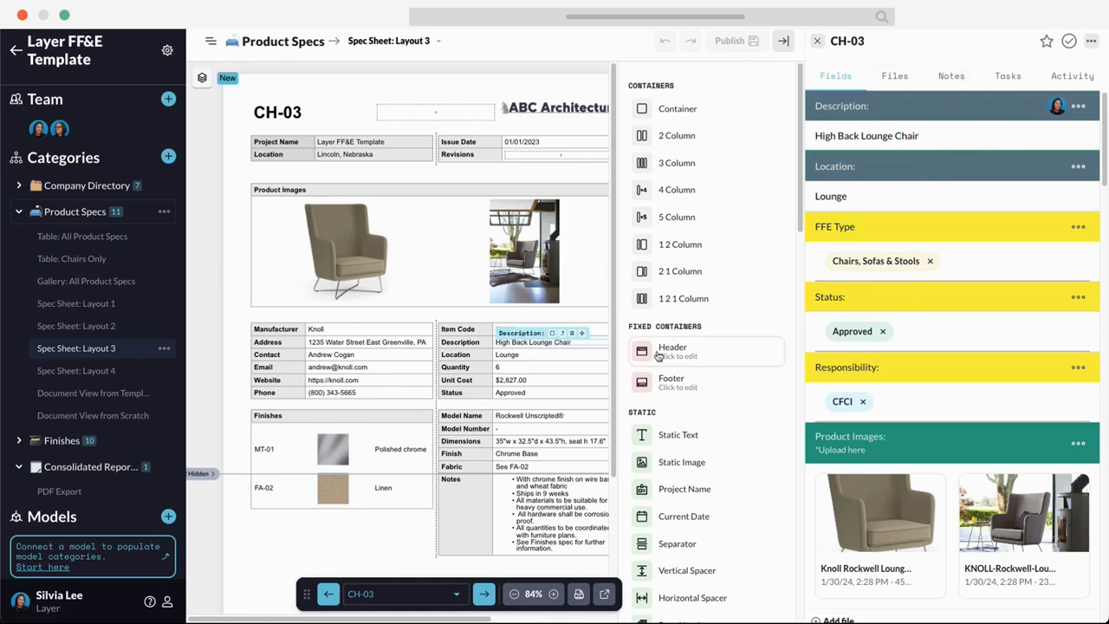
Step: Close the record and leave editing mode, reopening the CH-03 record from the Description value on the published sheet
click(816, 40)
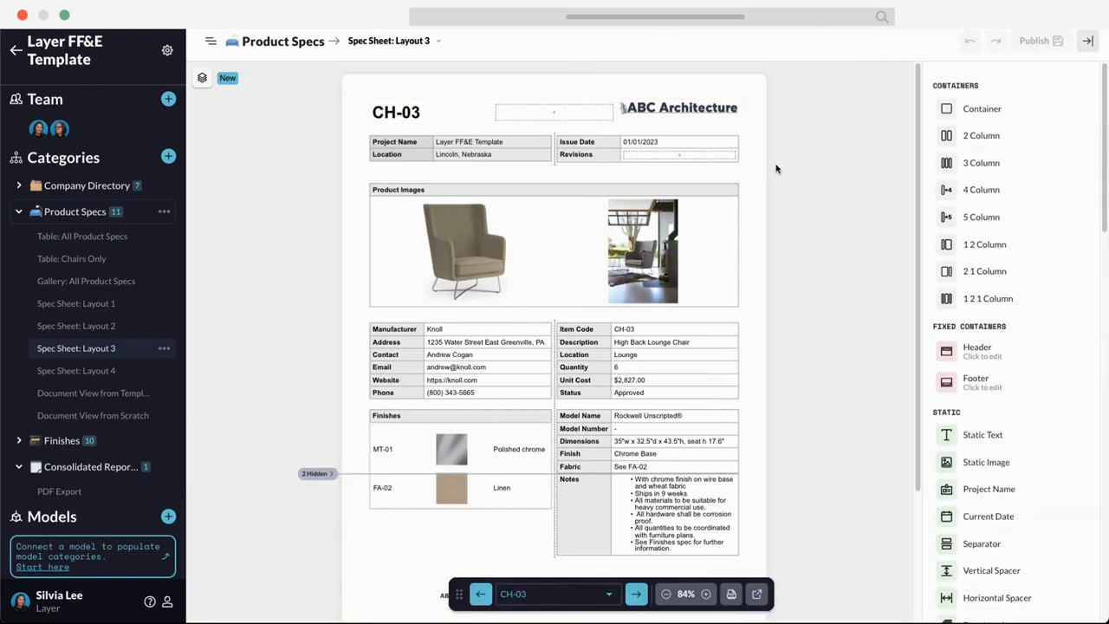
click(1088, 41)
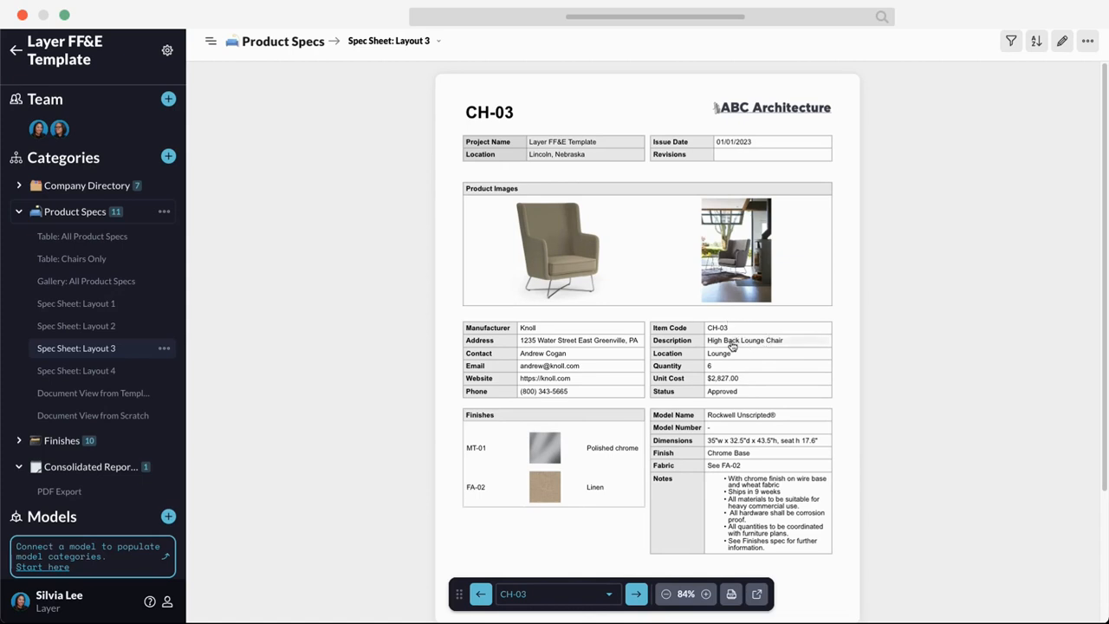
click(732, 344)
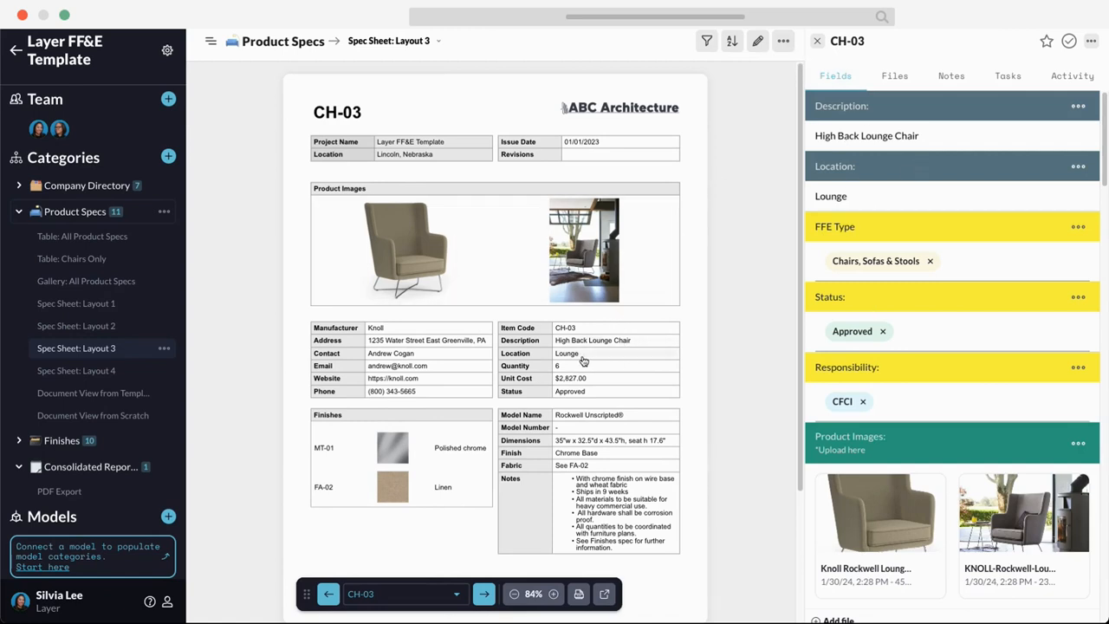
Step: Show item CH-05 in the spec sheet and examine the source fields behind its unit cost, product images and finishes
scroll(863, 106, down, 1)
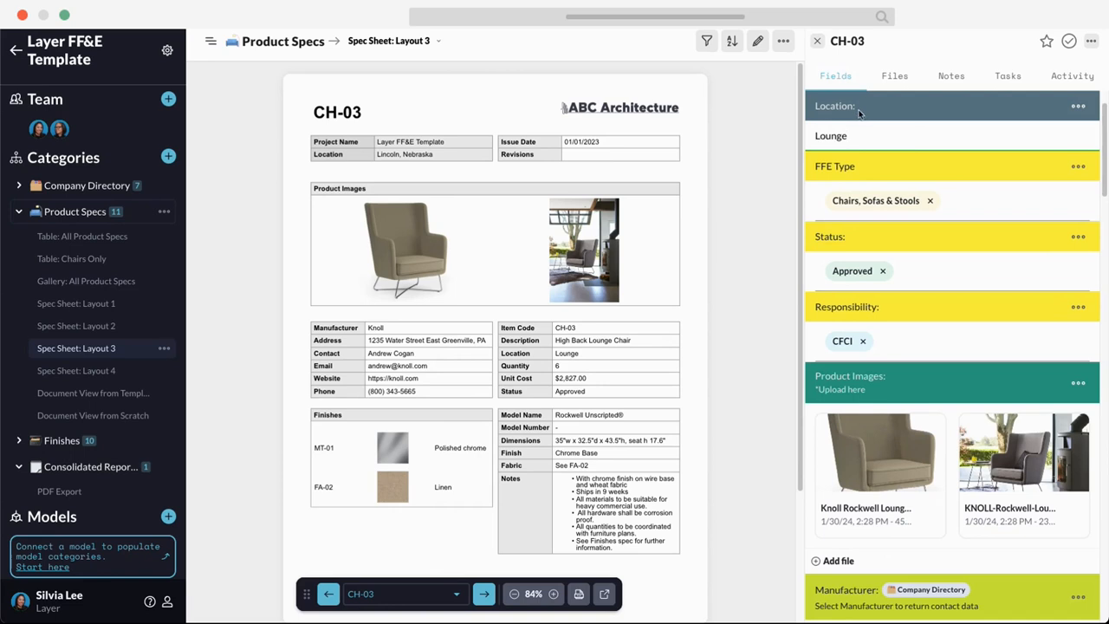
click(483, 594)
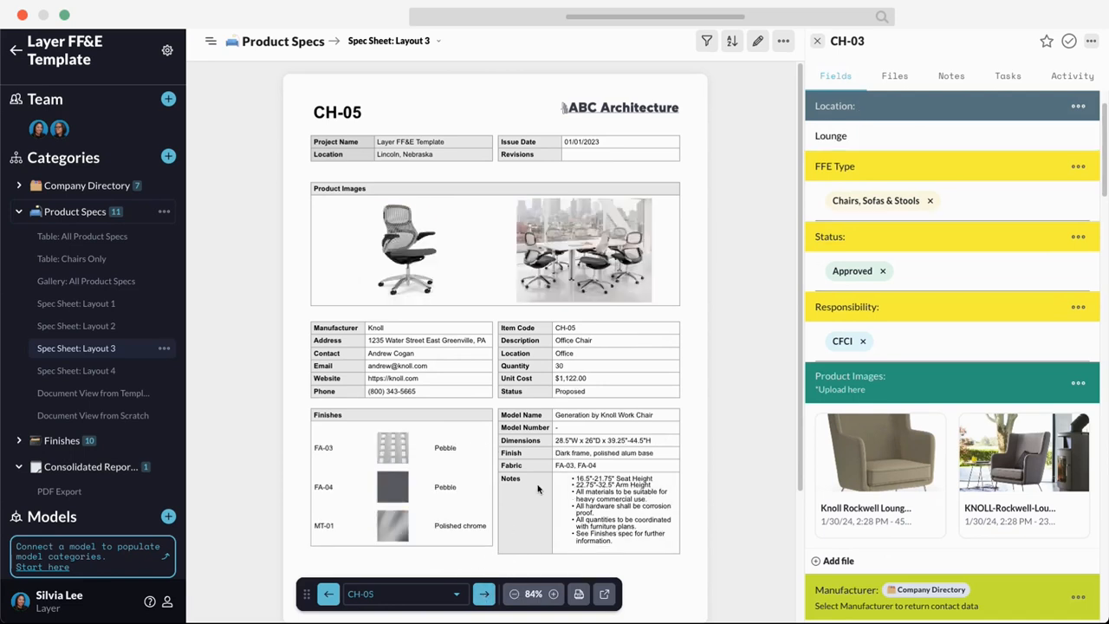
click(580, 381)
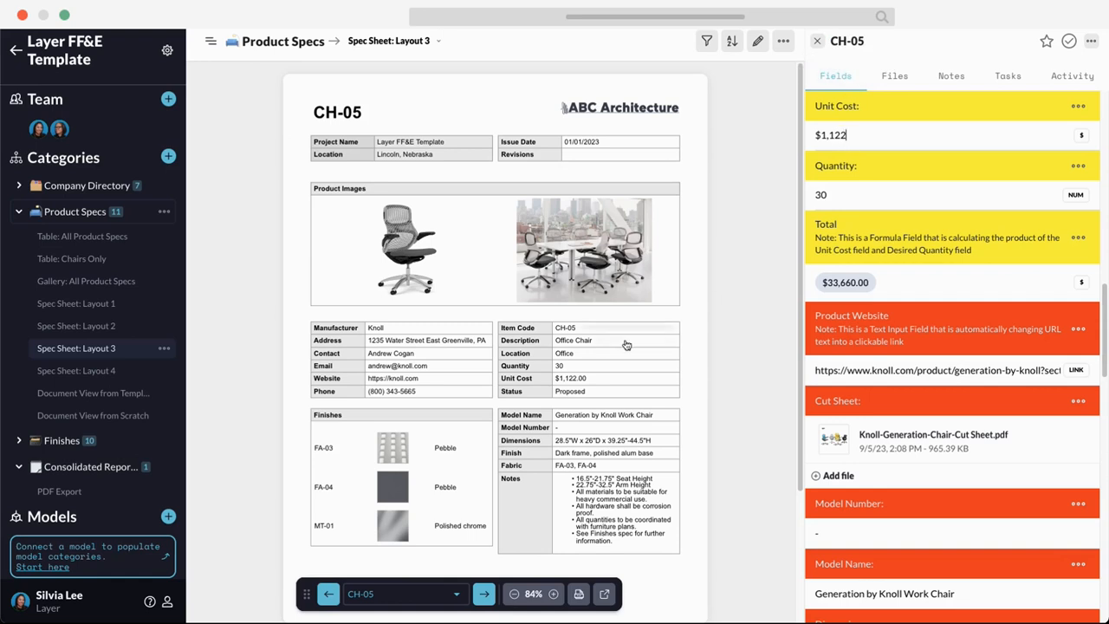
click(394, 239)
key(super+w)
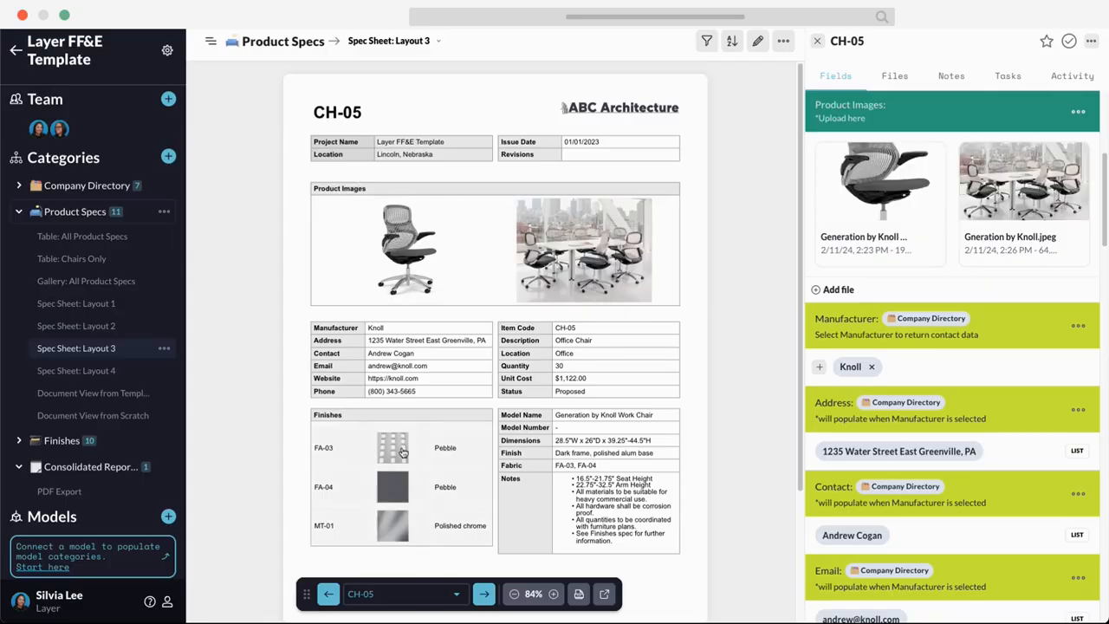
click(456, 449)
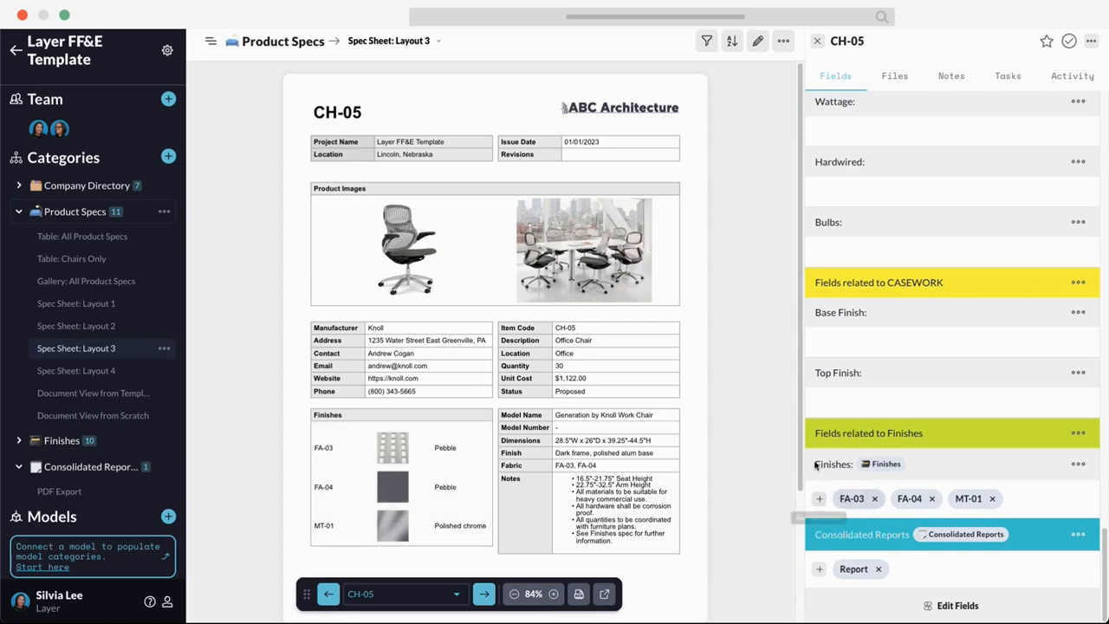
Step: Examine the Element Name block settings of the item code in the Spec Sheet: Layout 3 editor, leaving them as they are
click(759, 45)
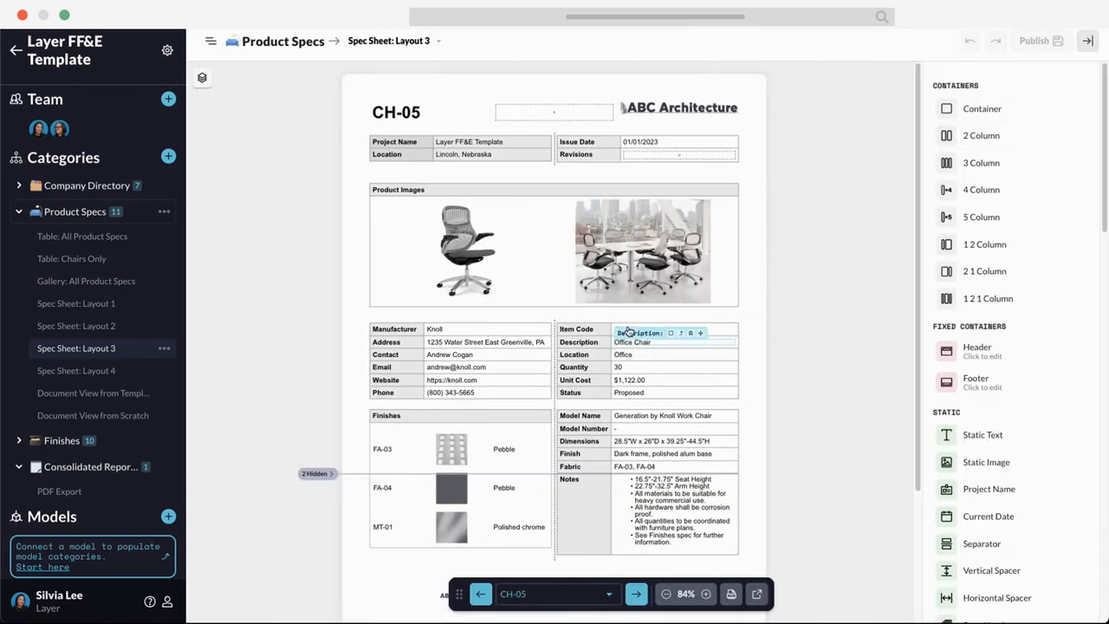
click(626, 330)
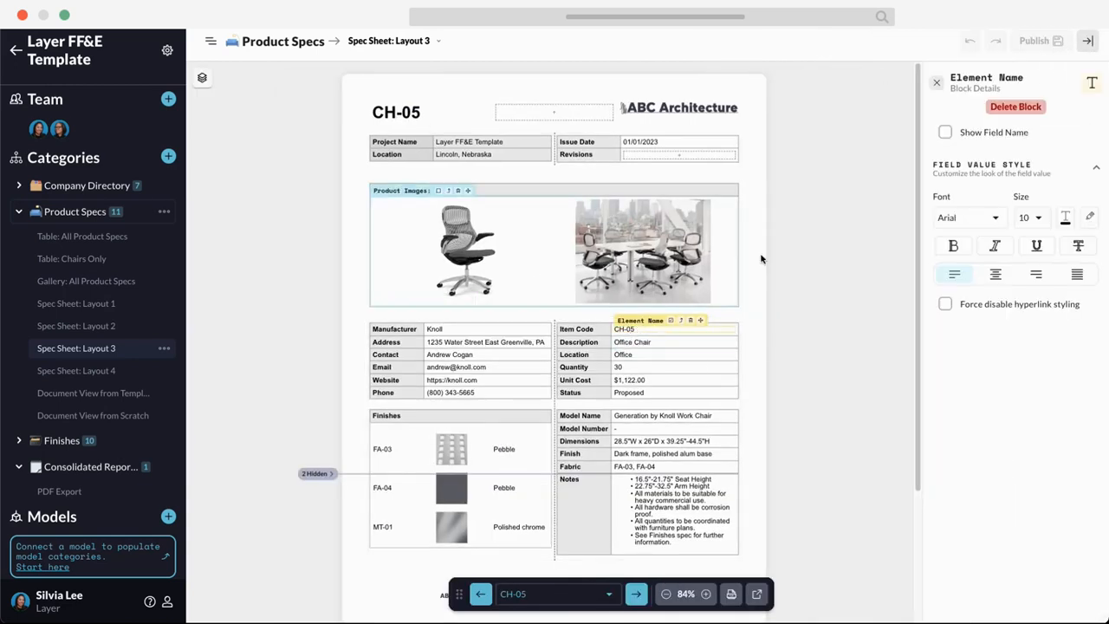
click(940, 83)
click(1087, 41)
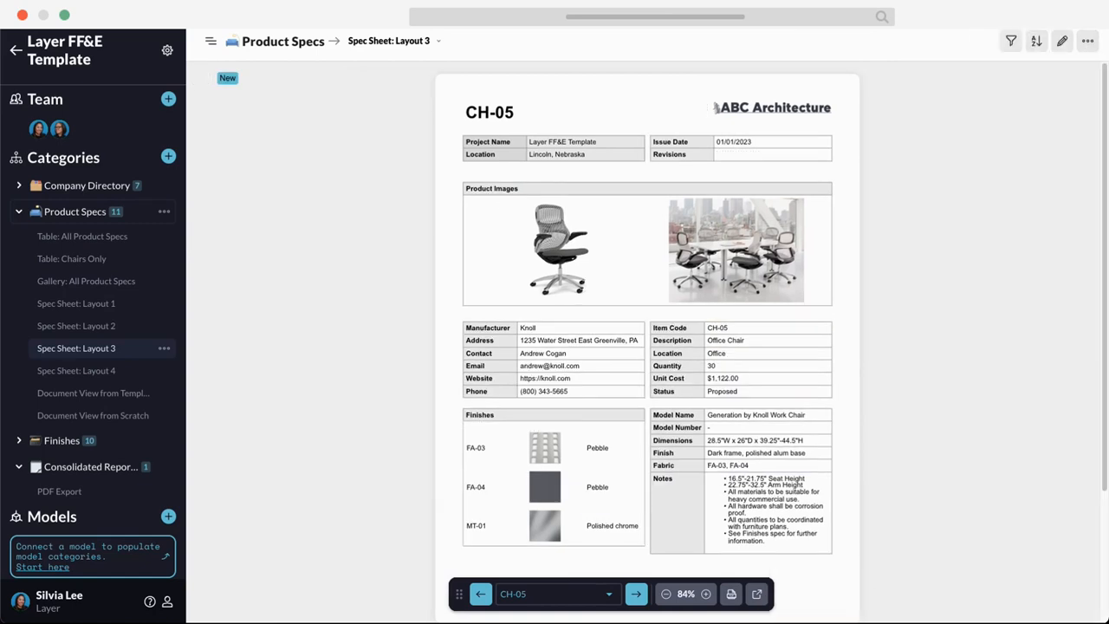
Step: Open Document View from Scratch for editing and insert a 2 Column block above the empty container
click(91, 415)
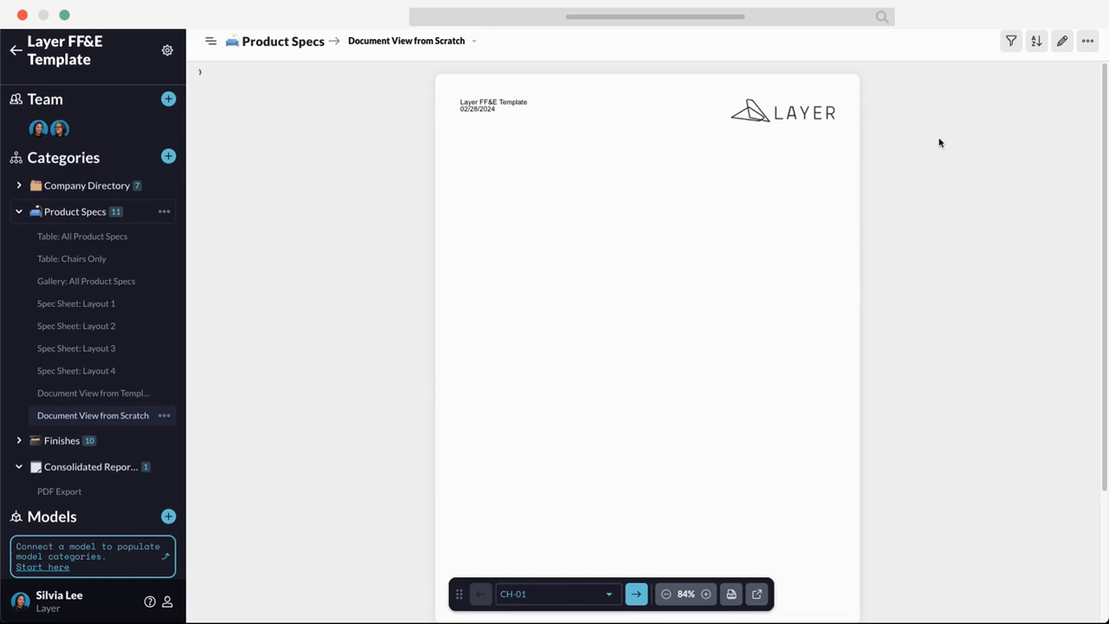
click(1063, 41)
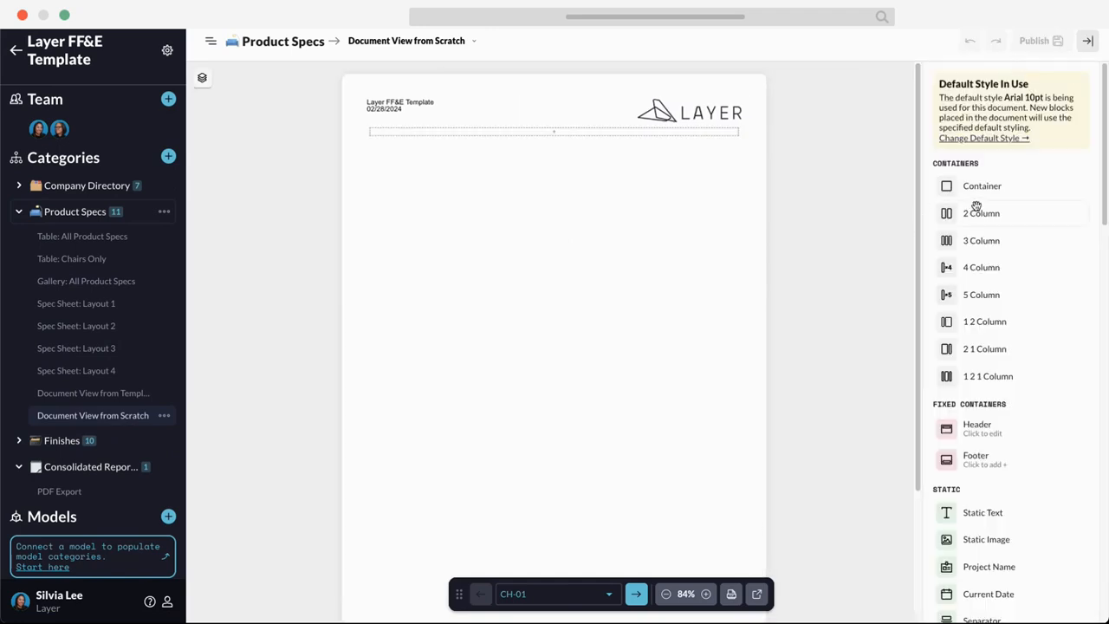
drag(972, 208, 662, 130)
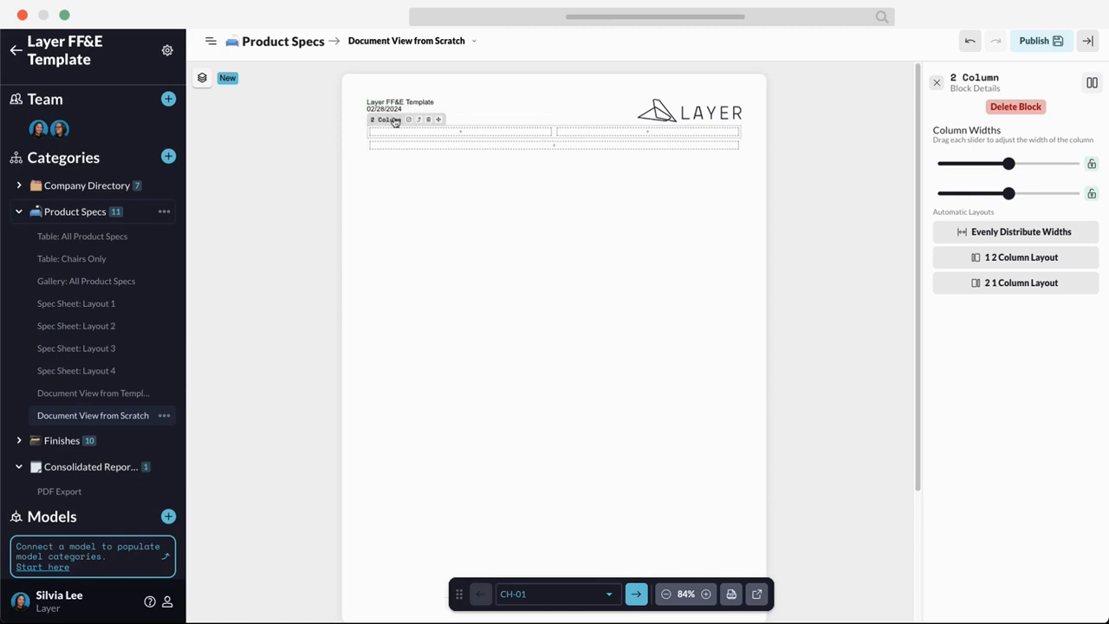
Step: Move the 2 Column block inside the empty container below the document header
drag(394, 121, 413, 148)
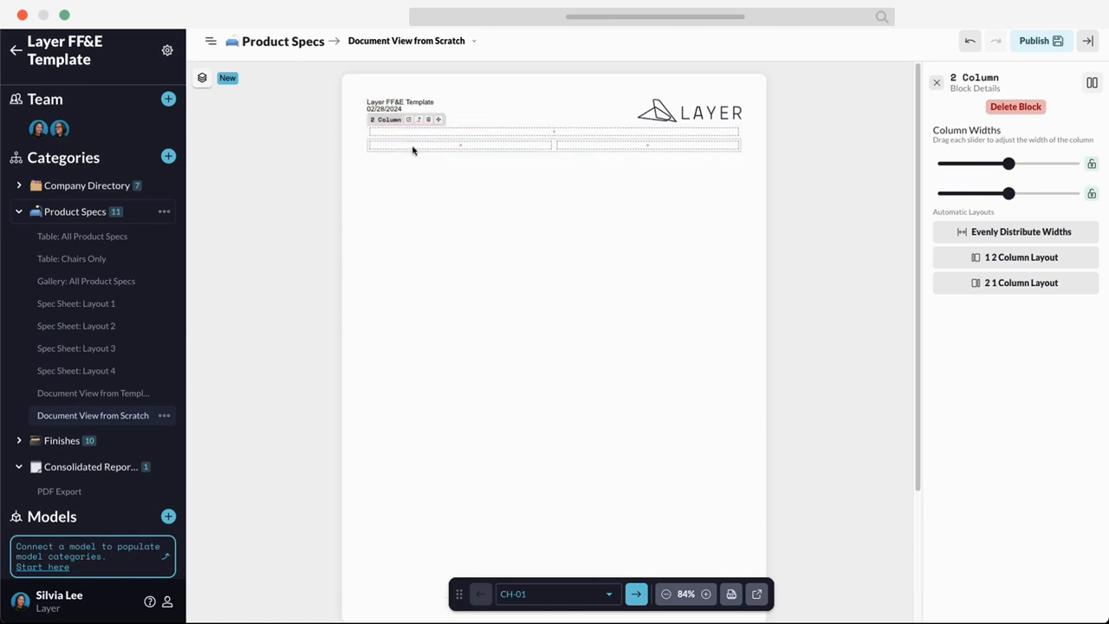
click(705, 593)
click(708, 593)
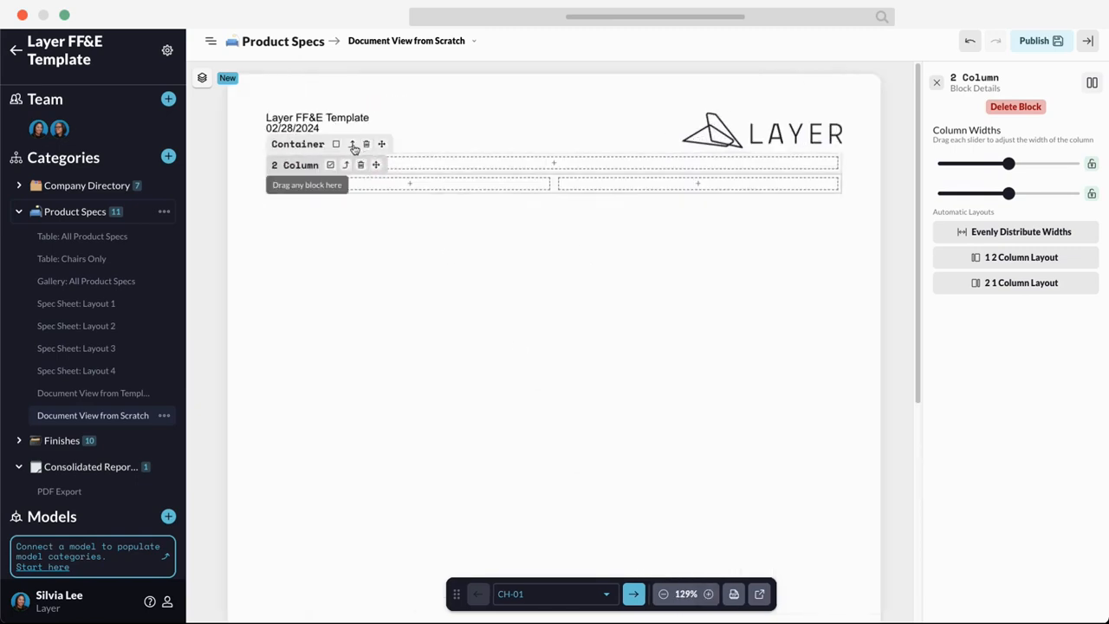
drag(311, 166, 448, 170)
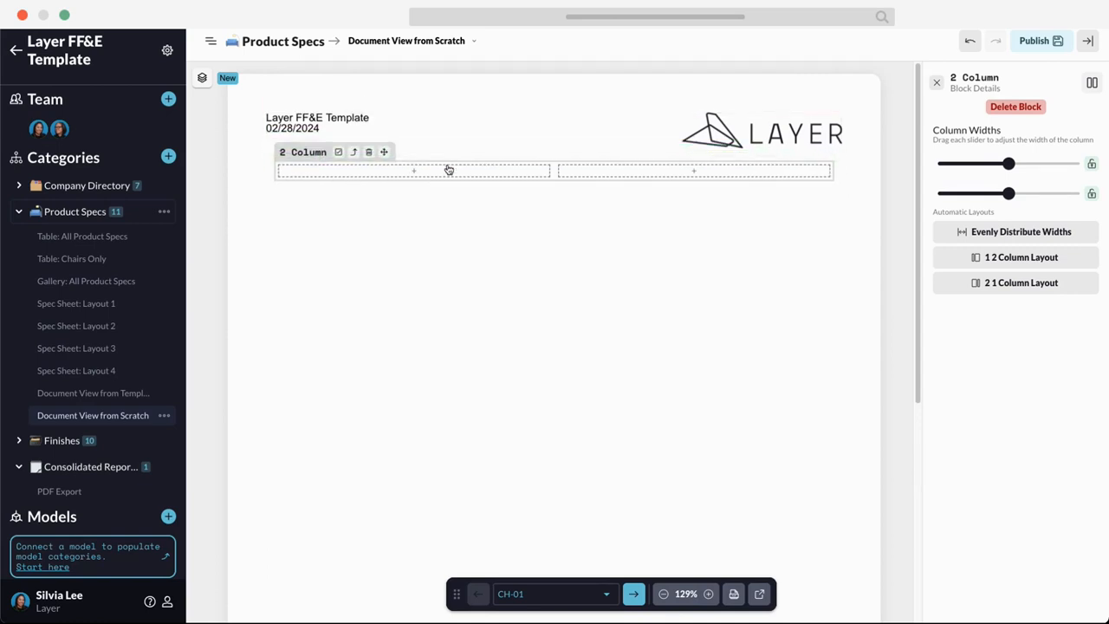
Step: Set the first column of the 2 Column block to 41% width
click(652, 172)
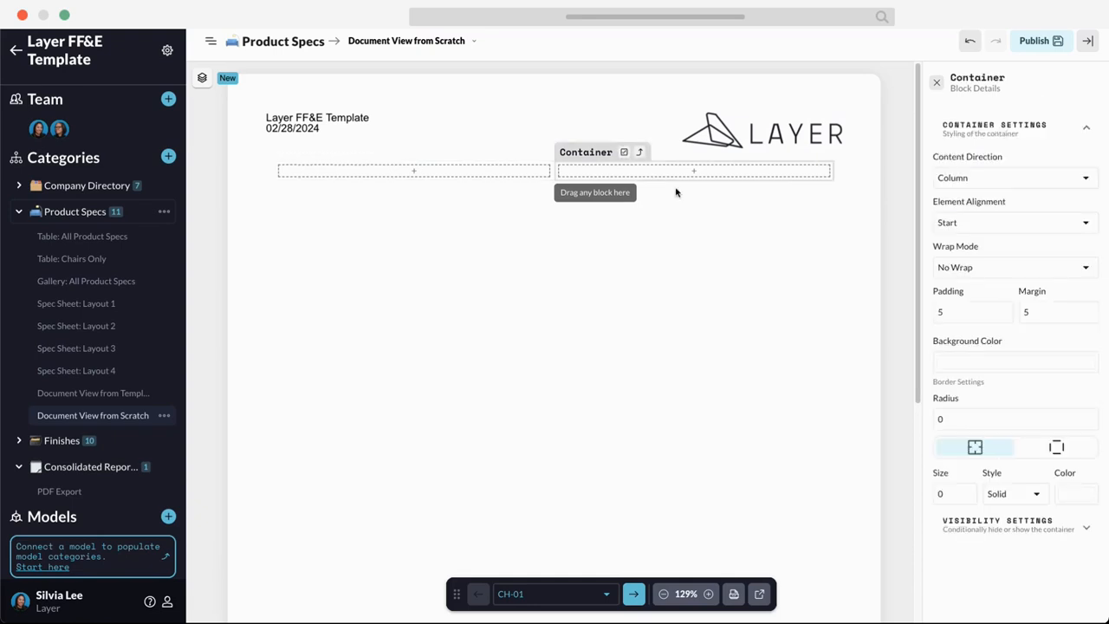
click(640, 151)
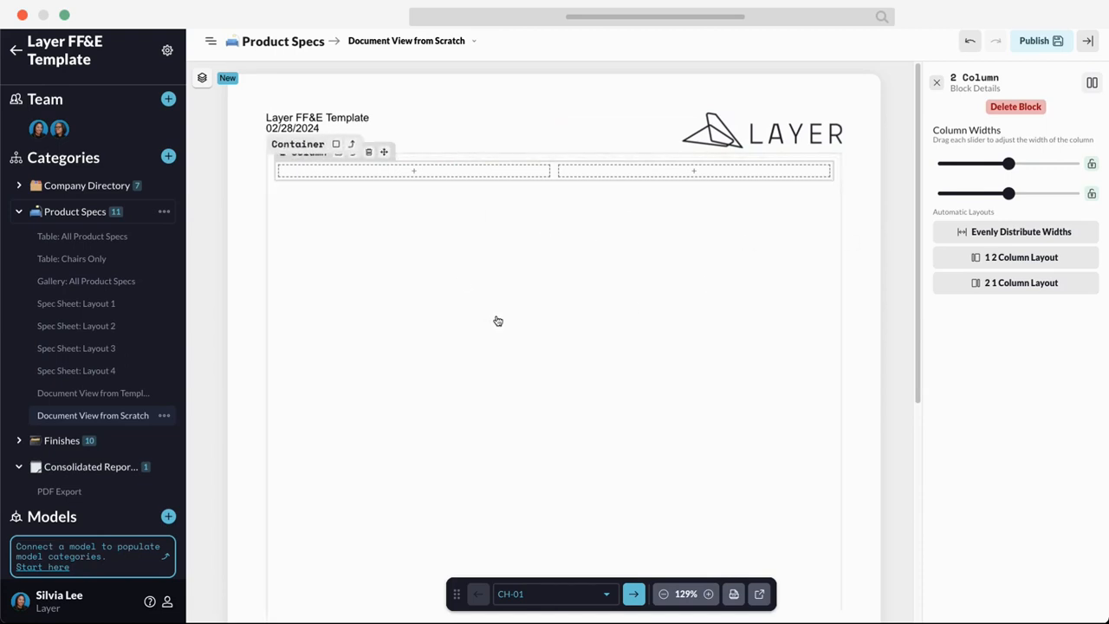
click(686, 175)
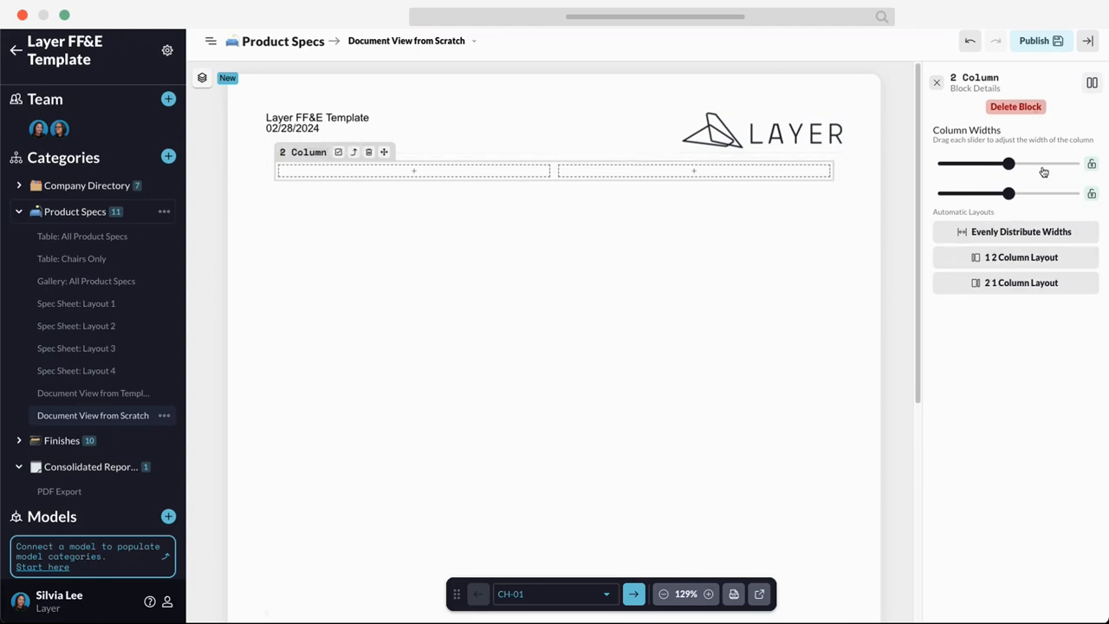
mouse_move(1013, 173)
mouse_move(1013, 174)
mouse_down()
mouse_move(983, 170)
mouse_move(996, 166)
mouse_up()
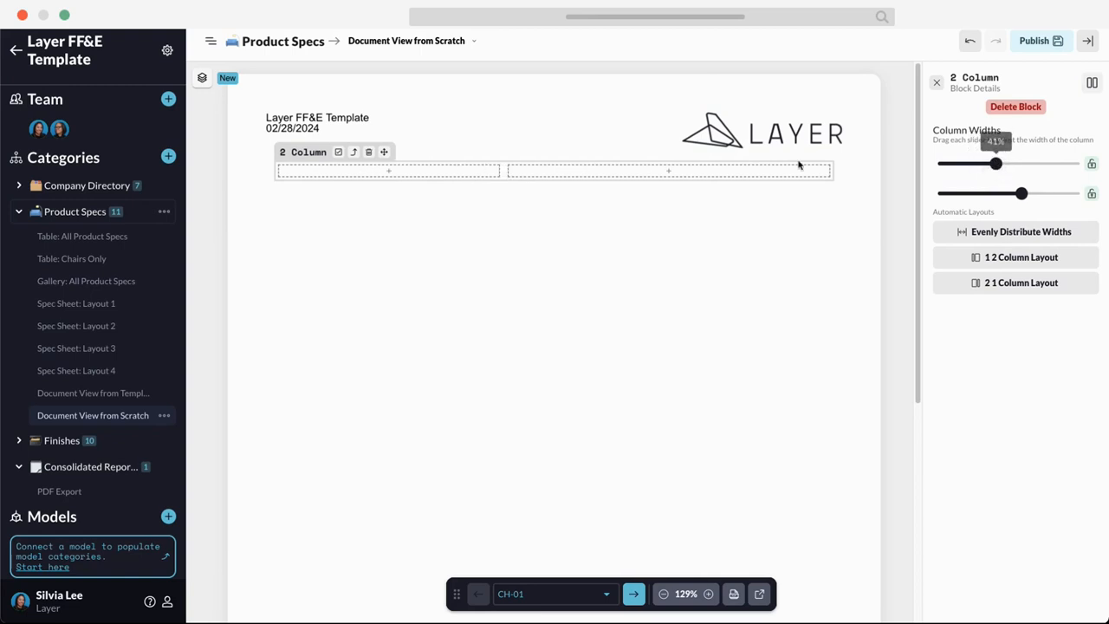
Step: Examine the nested block settings from the first column's container up through its parents to the outermost container
click(364, 178)
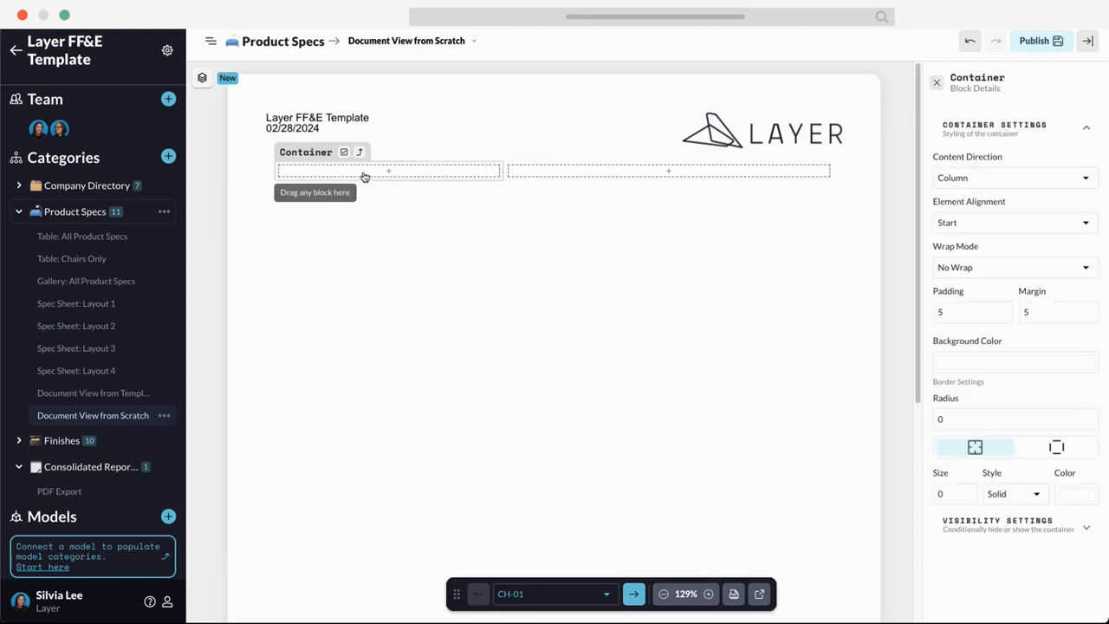
click(362, 152)
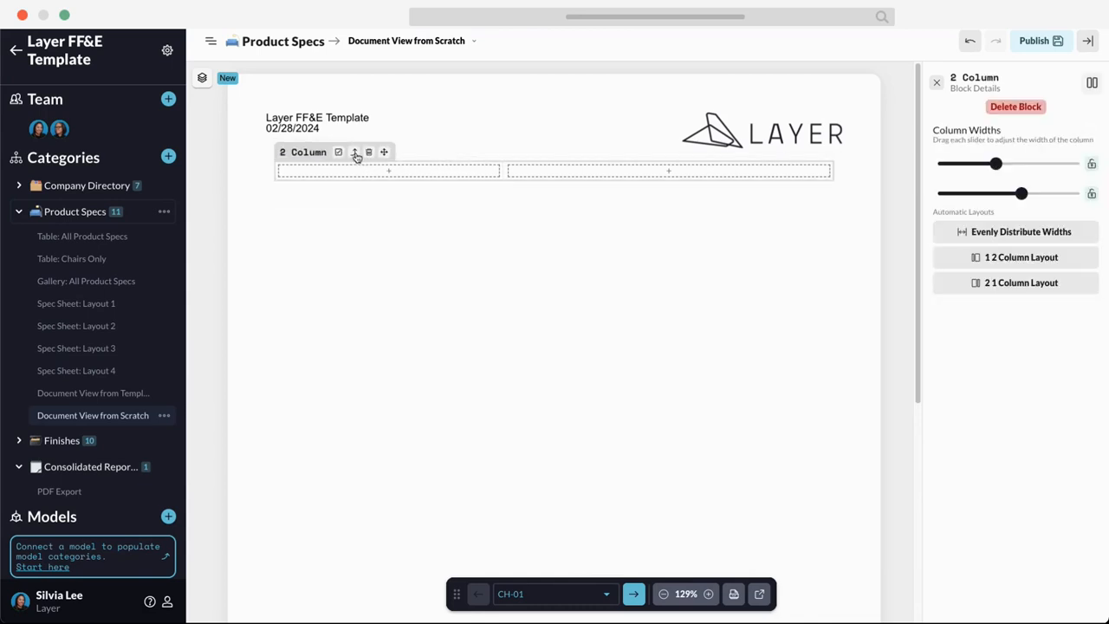
click(355, 153)
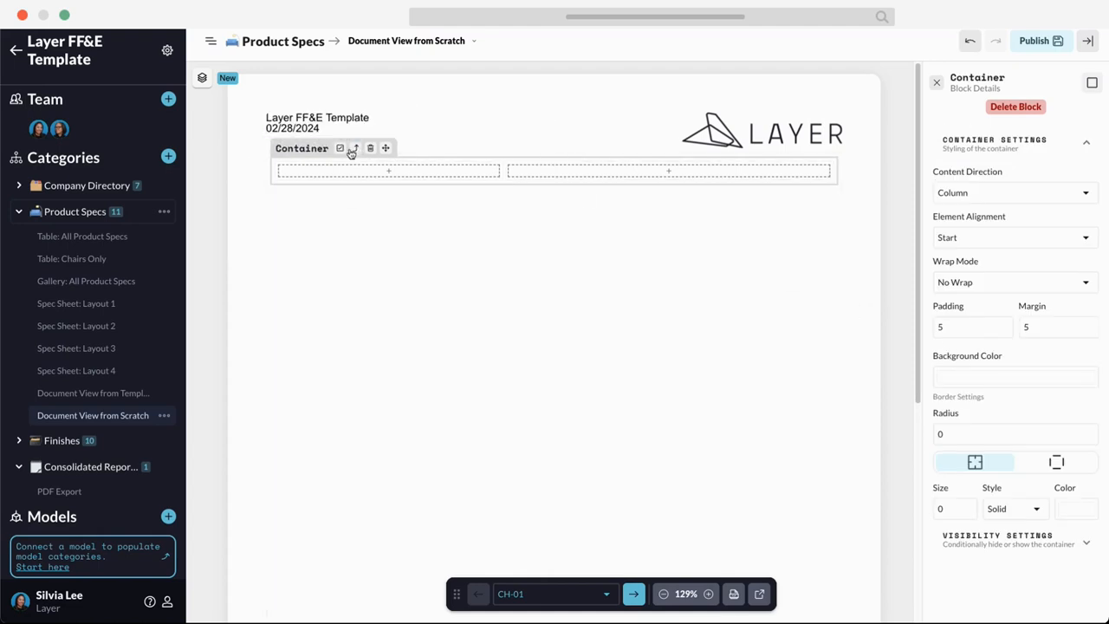
click(356, 153)
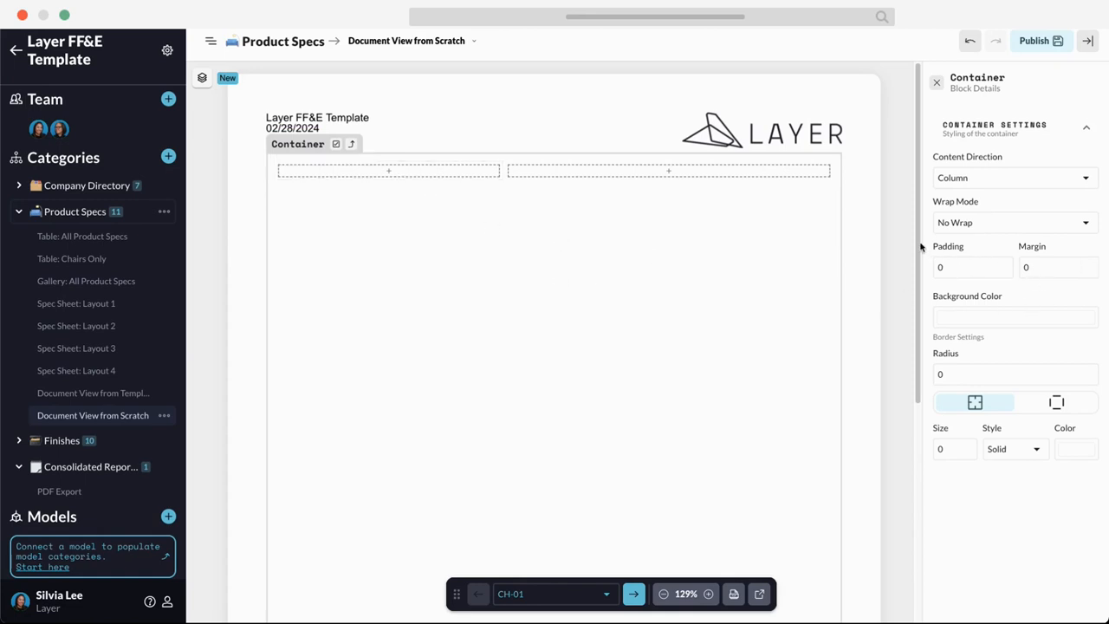
click(937, 84)
Step: Add a Static Text block to the first column with the text "This is static Text"
scroll(1018, 498, down, 1)
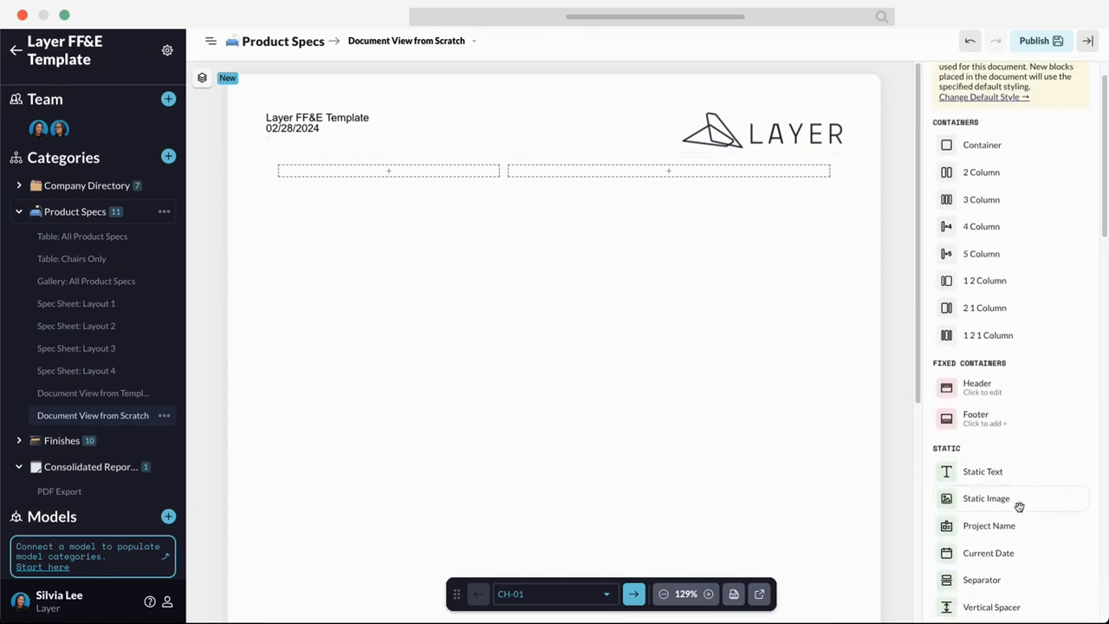
scroll(1018, 507, down, 5)
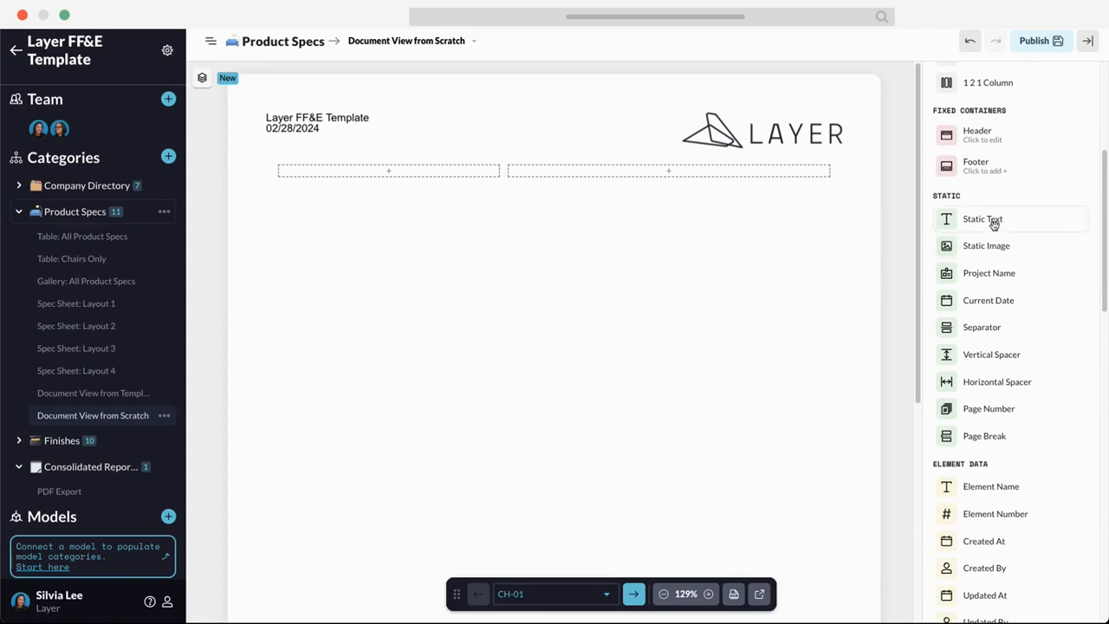
drag(993, 221, 440, 178)
double_click(357, 179)
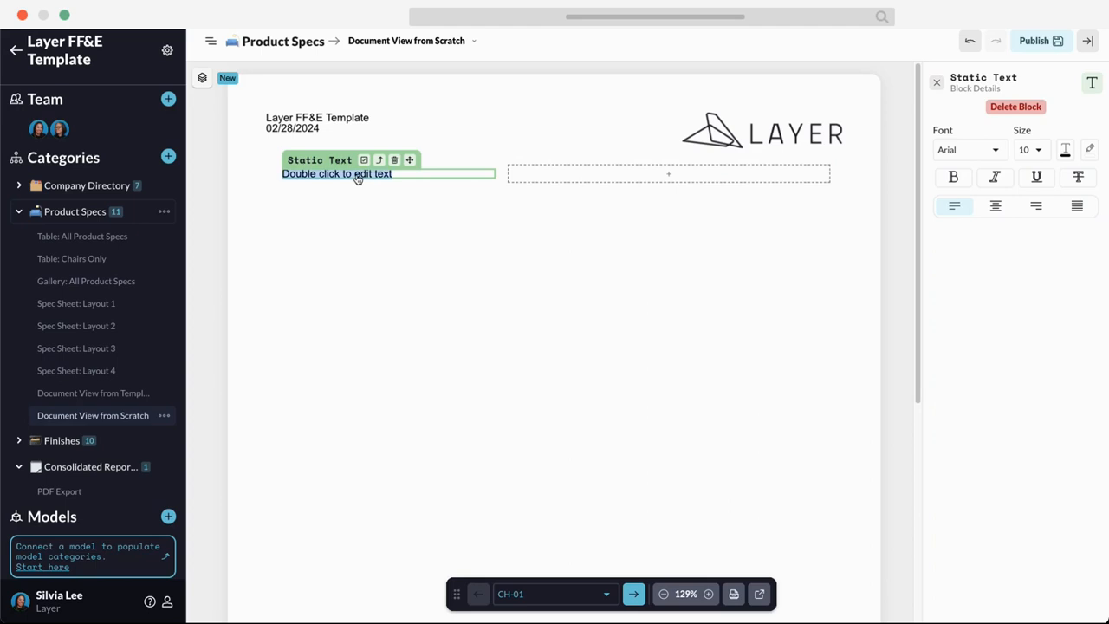
text(This is static Te)
click(936, 83)
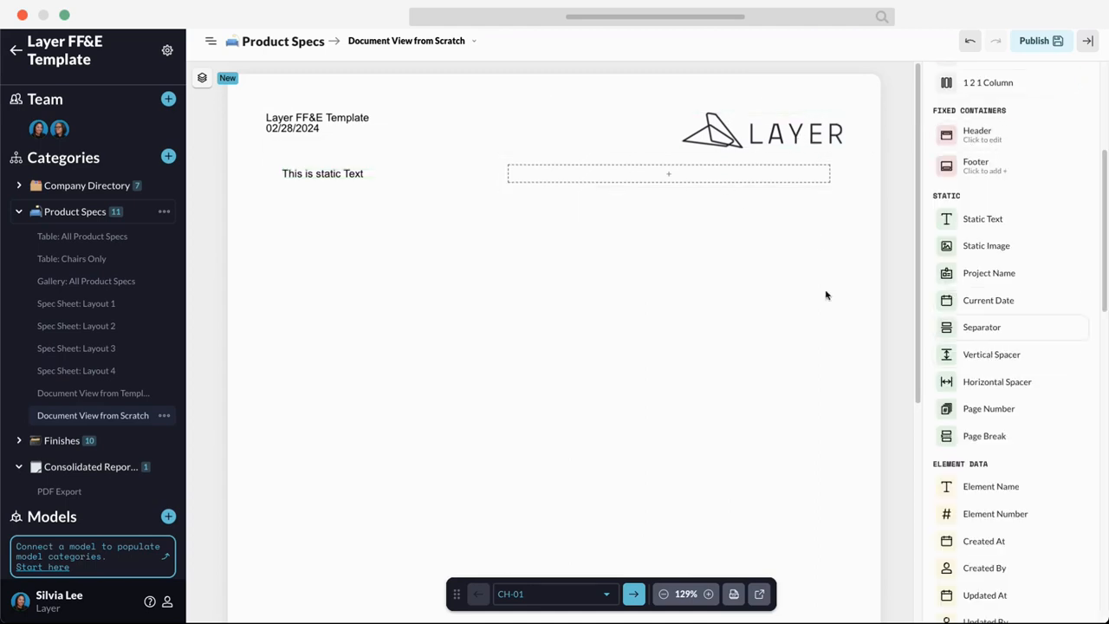
Step: Add an Element Name block below the static text and format it as bold, size 18
scroll(1012, 445, down, 4)
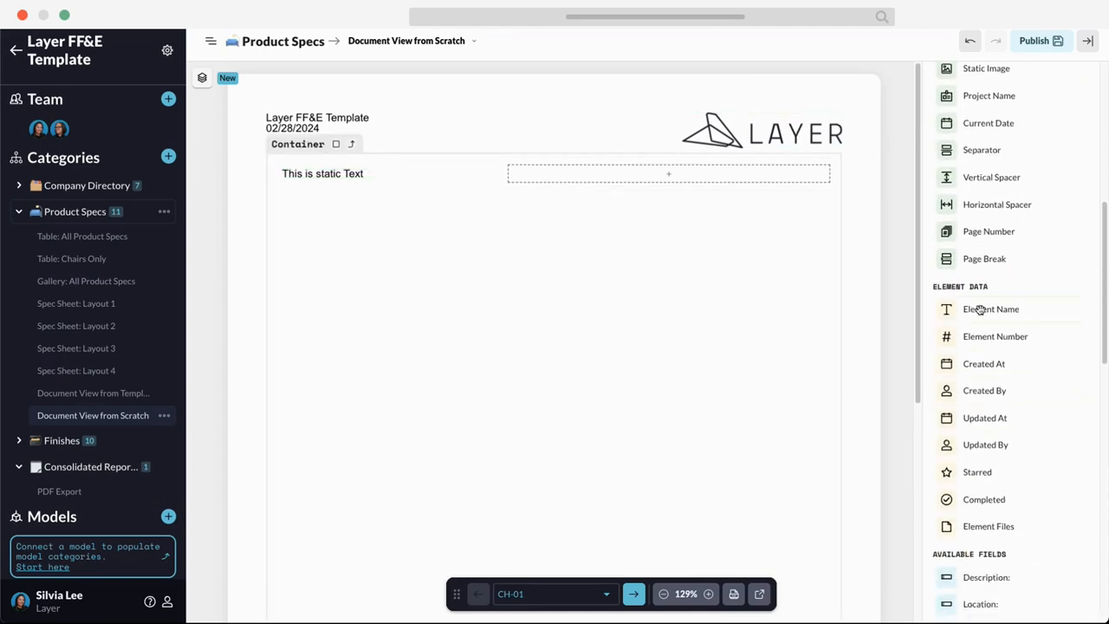
drag(979, 308, 329, 180)
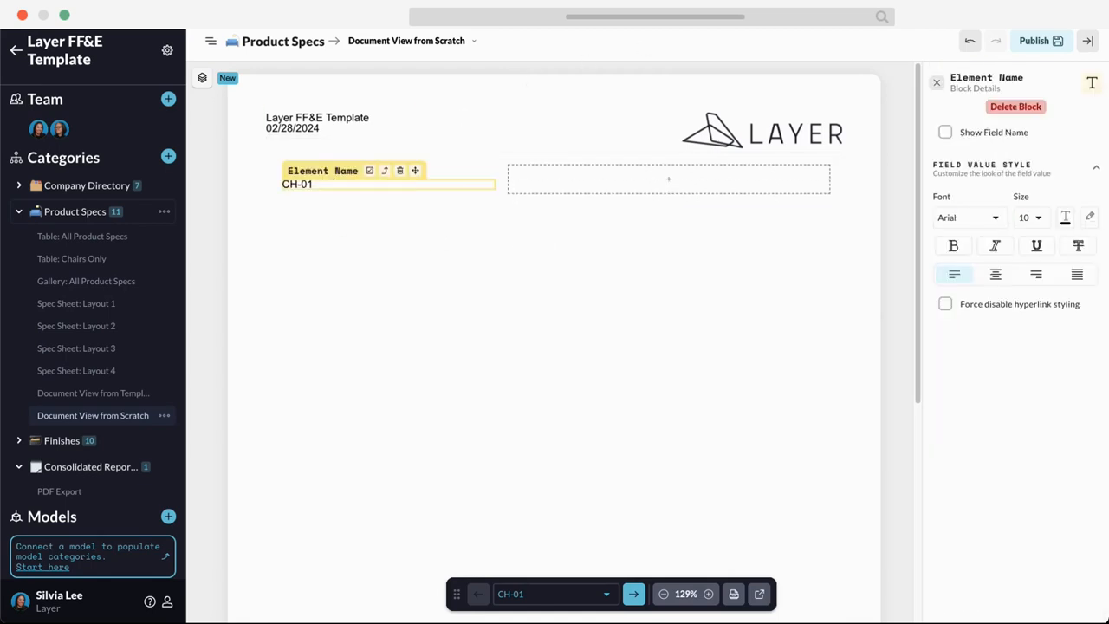
click(1033, 217)
scroll(1035, 373, down, 5)
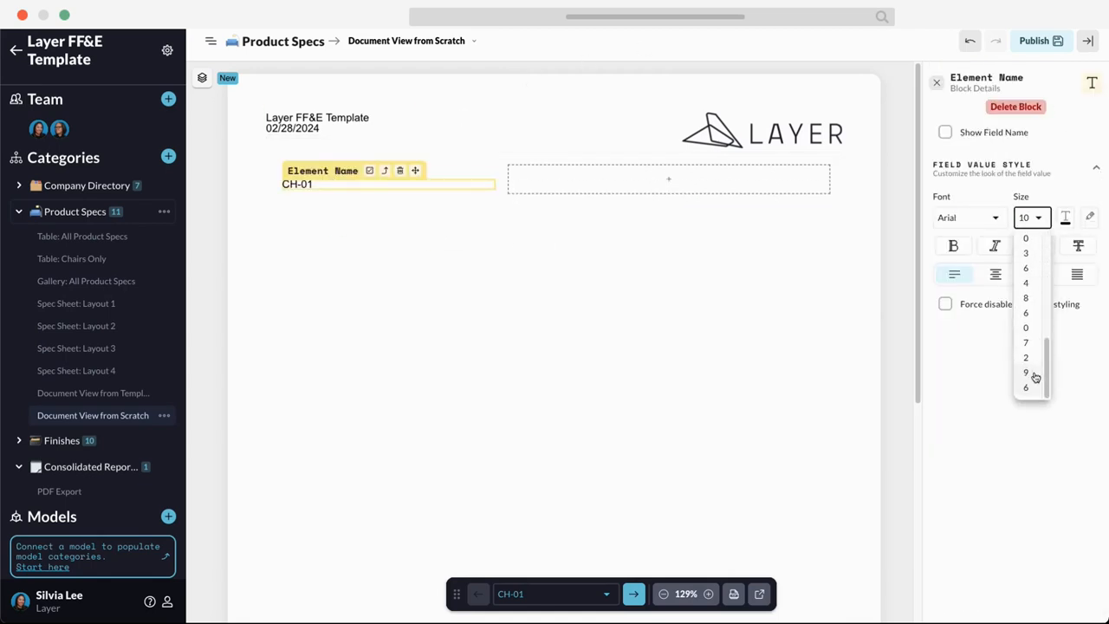
scroll(1024, 290, up, 5)
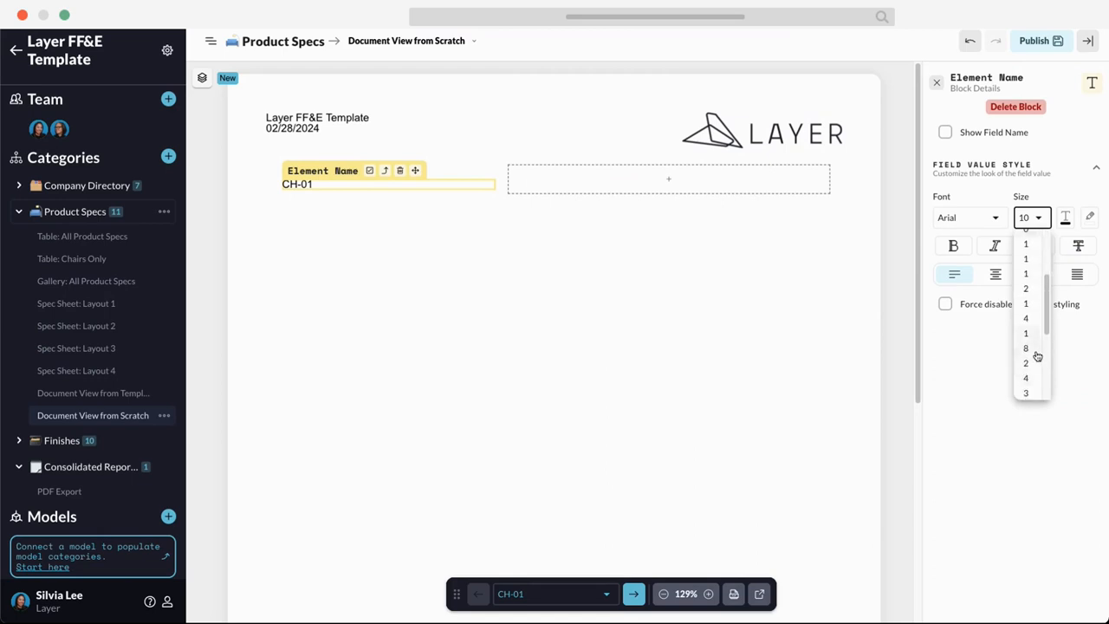
click(1029, 348)
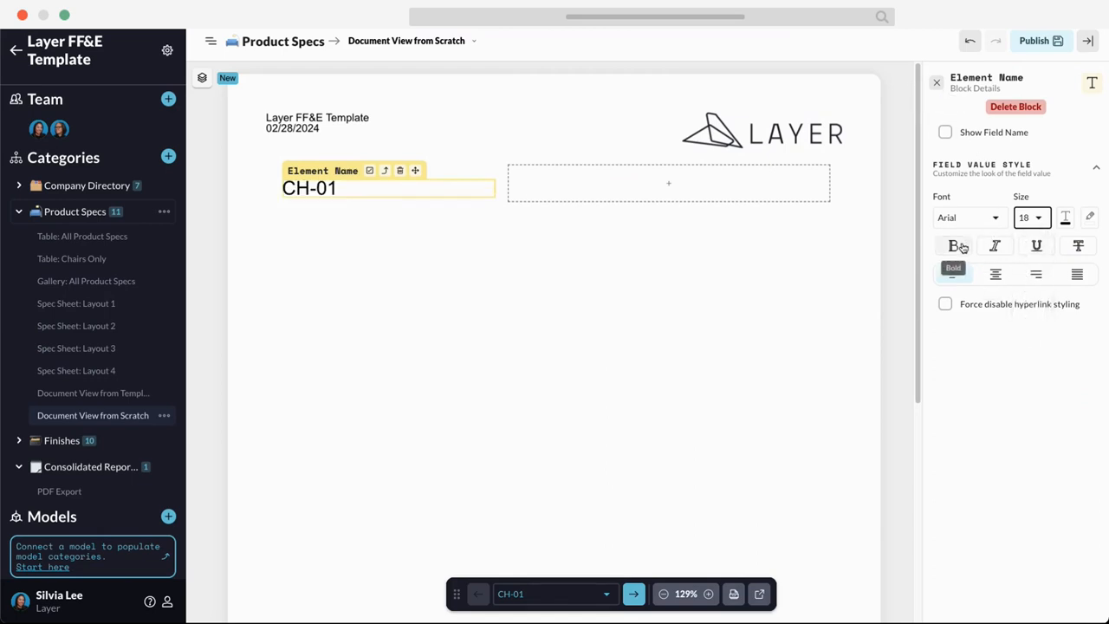
click(953, 245)
click(936, 82)
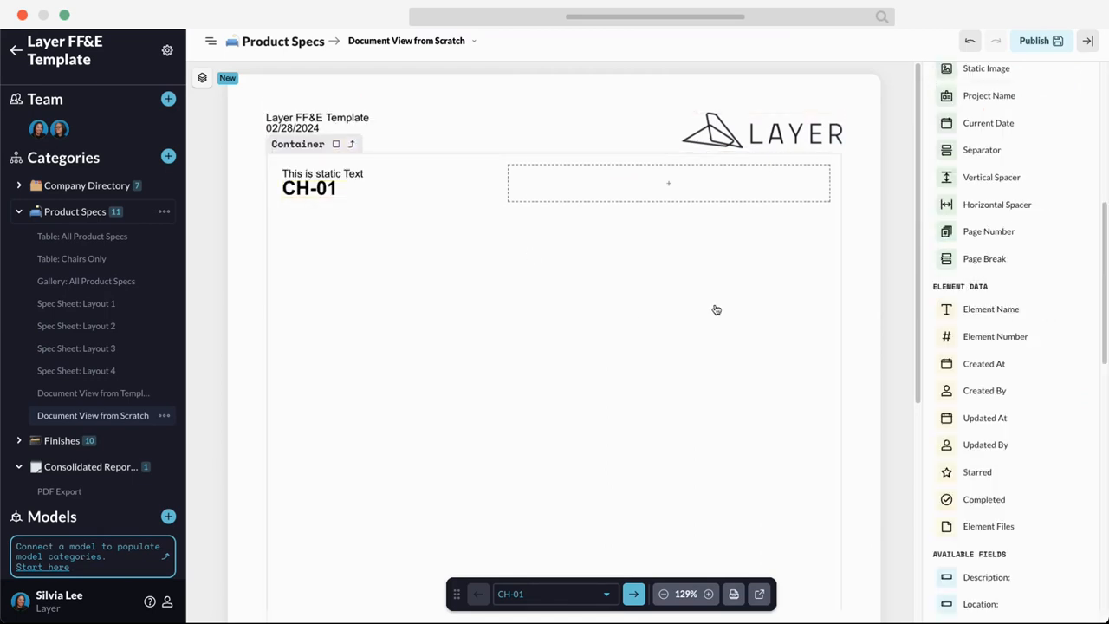
Step: Publish the document layout and preview it outside edit mode with item CH-03
click(1033, 43)
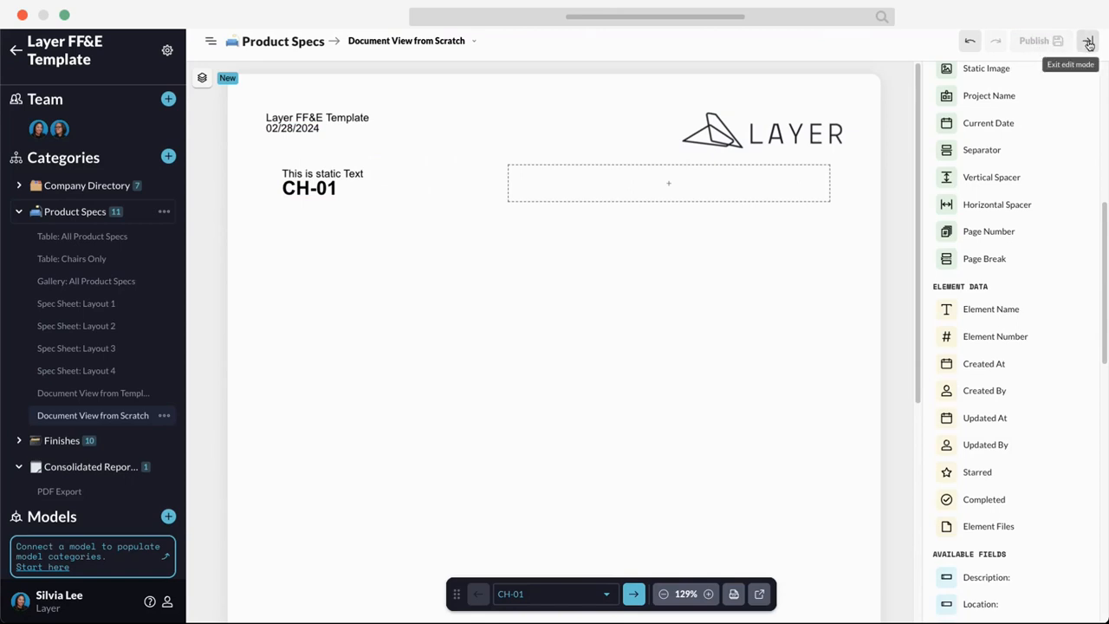
click(1086, 41)
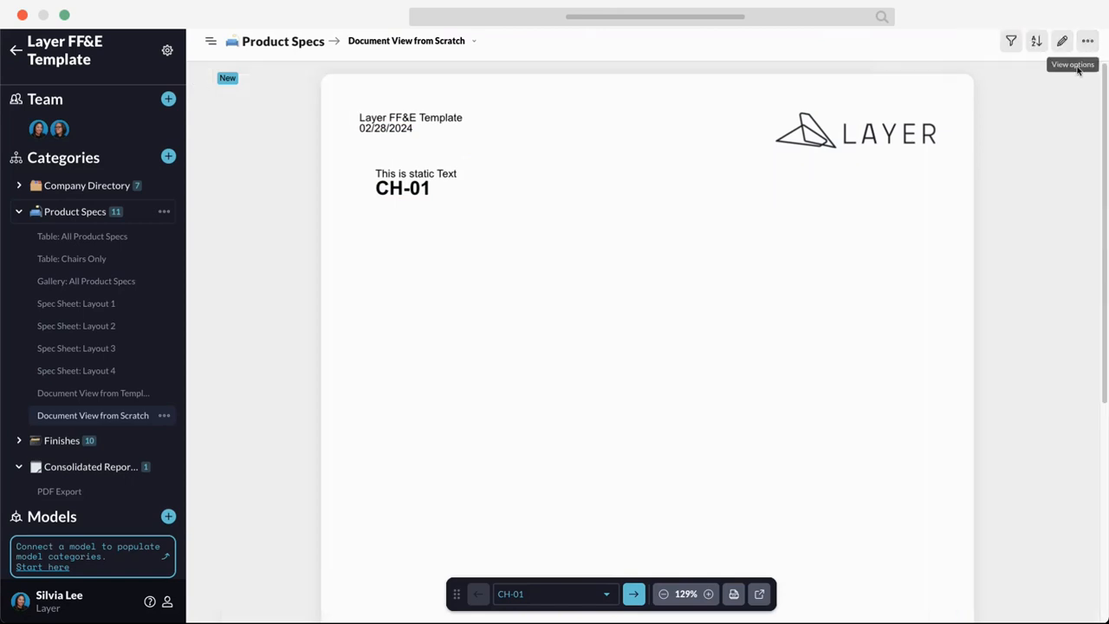
click(634, 595)
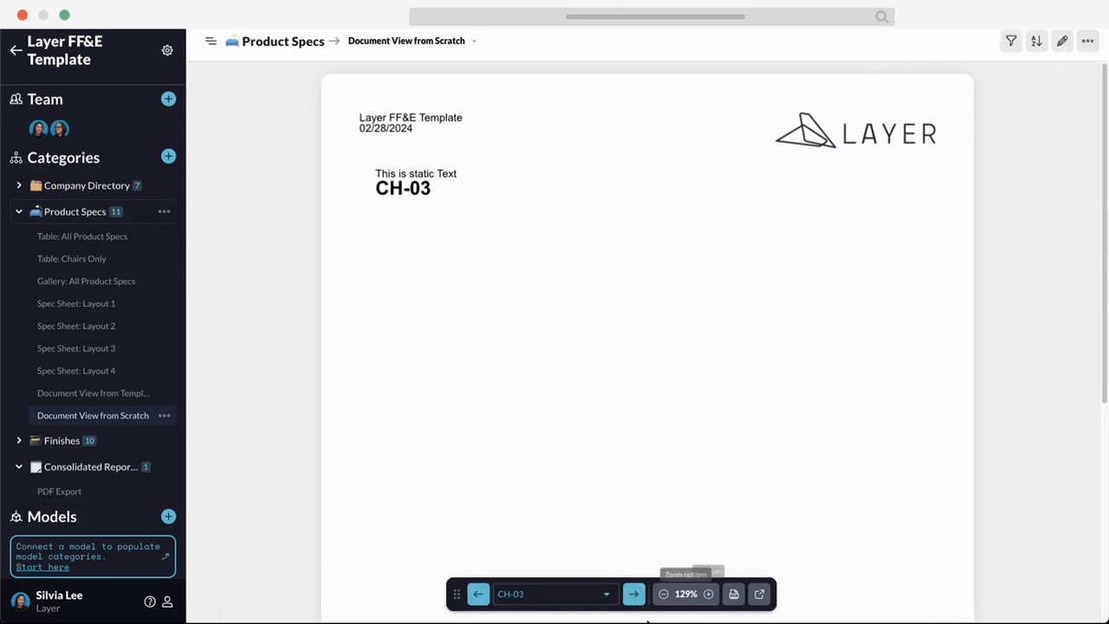
Step: Preview item CH-05, return to editing the document, and replace the first column's static text with "Product Code:"
click(634, 594)
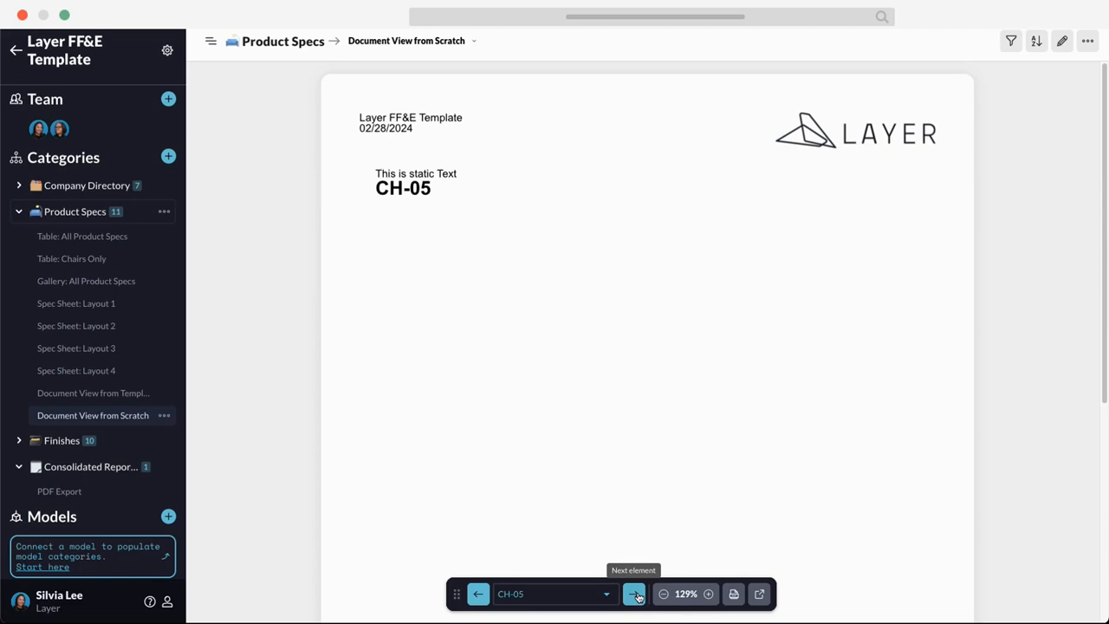
click(1063, 41)
triple_click(352, 176)
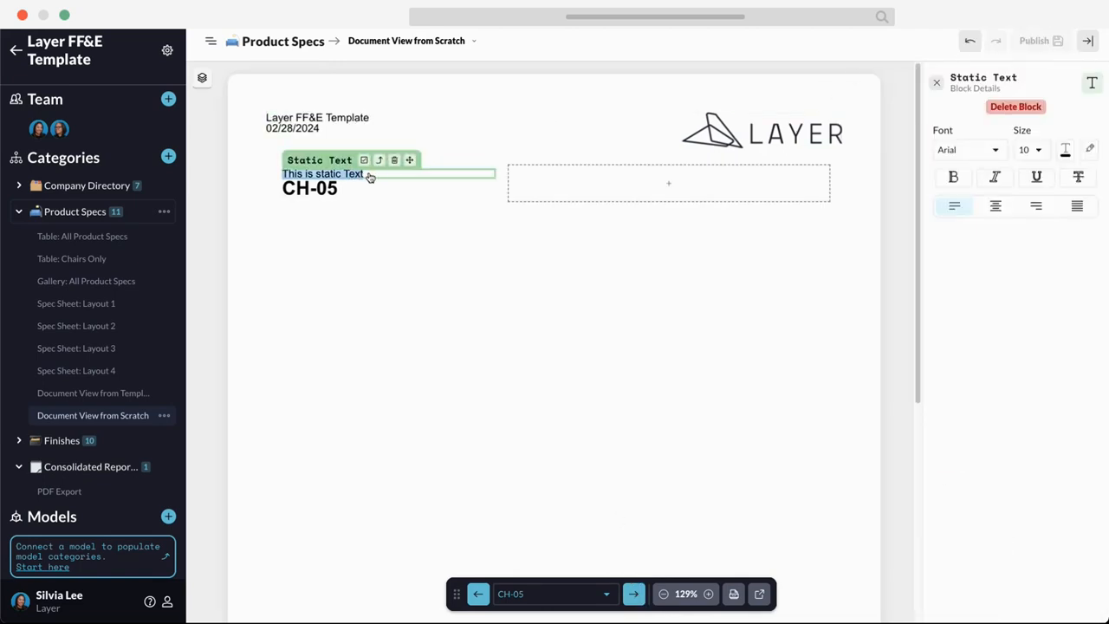
text(Eleme)
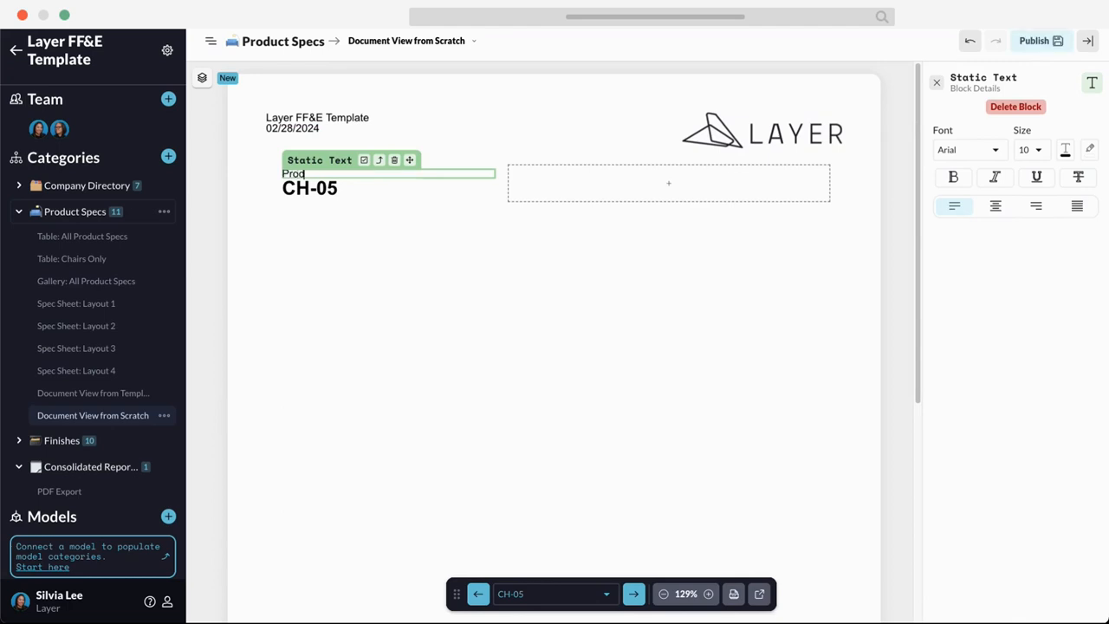
text(Product Code:)
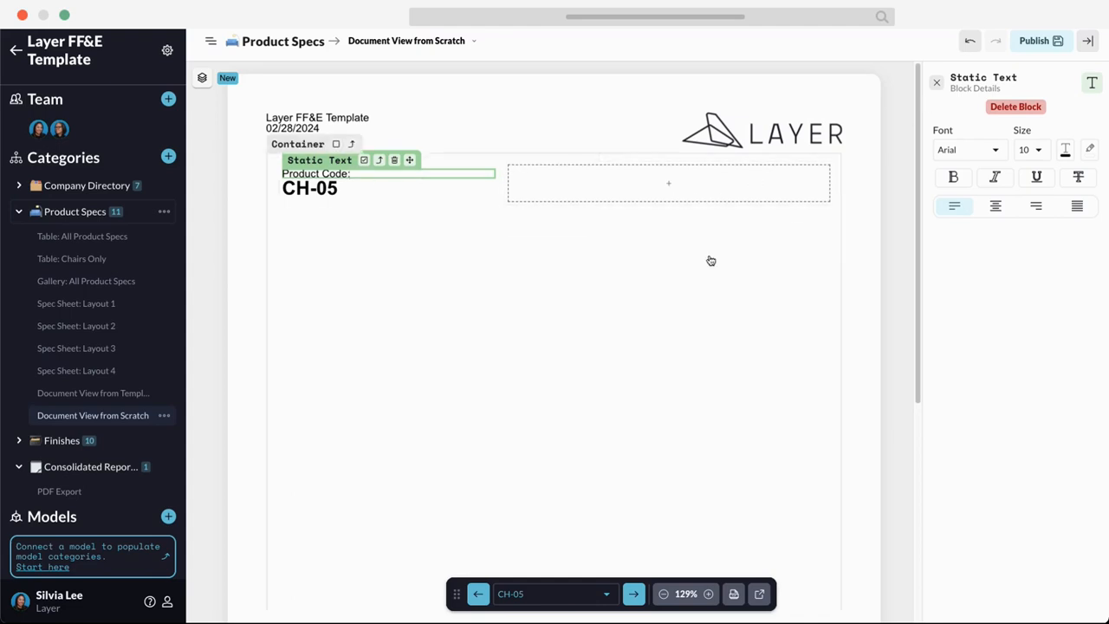
click(937, 82)
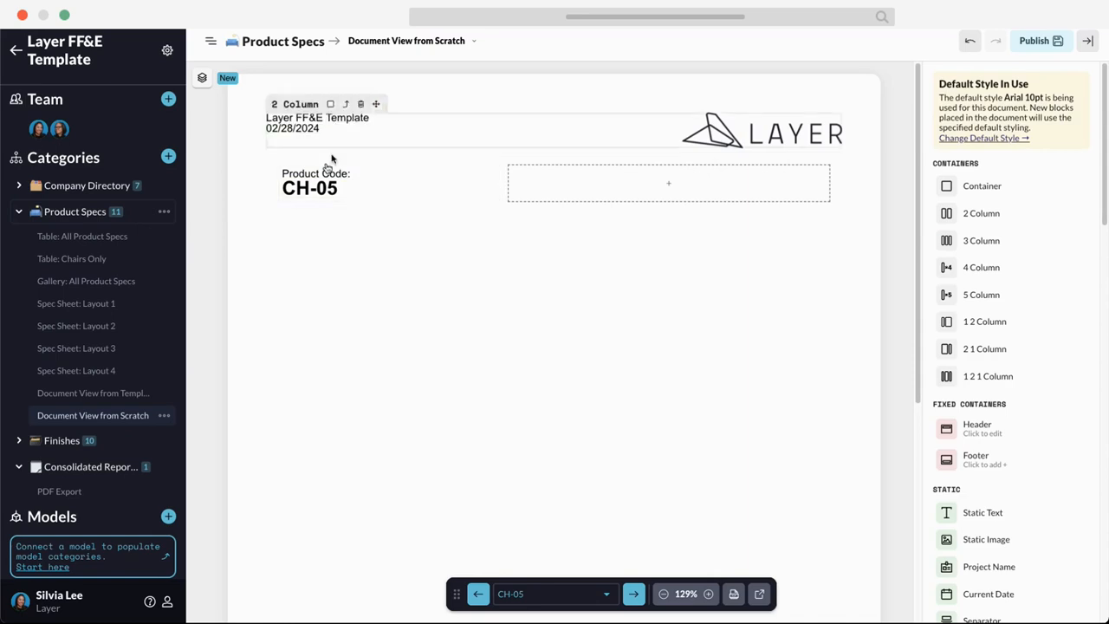
Step: Step through the following items up to L-02 to check the product code block against each one
click(633, 594)
click(634, 596)
click(633, 596)
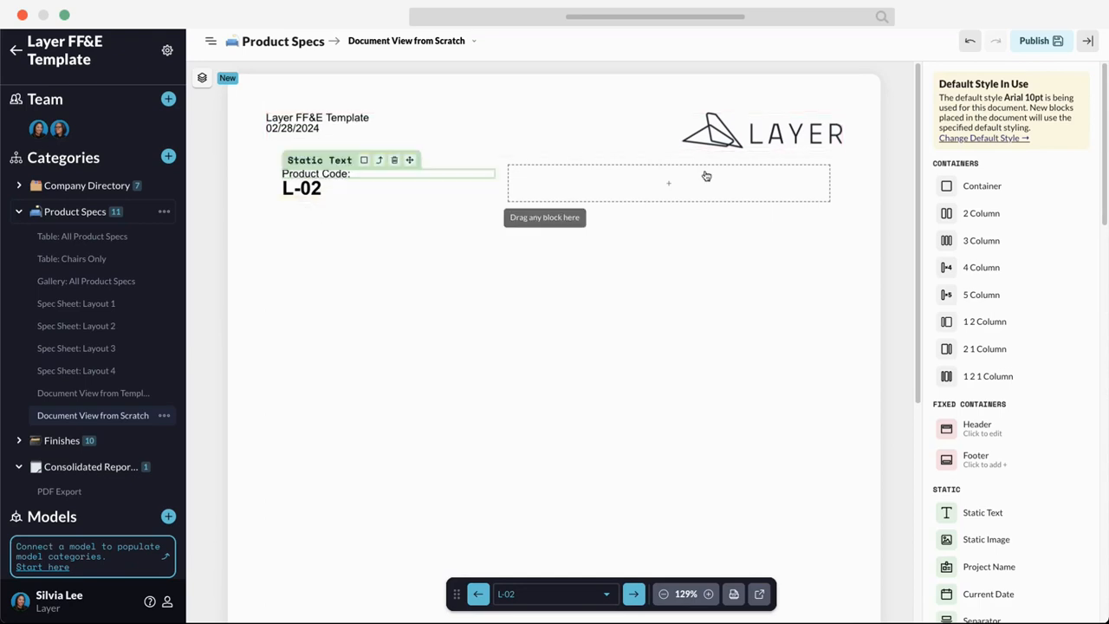
Step: Add the Product Images field block to the empty second column
scroll(953, 488, down, 10)
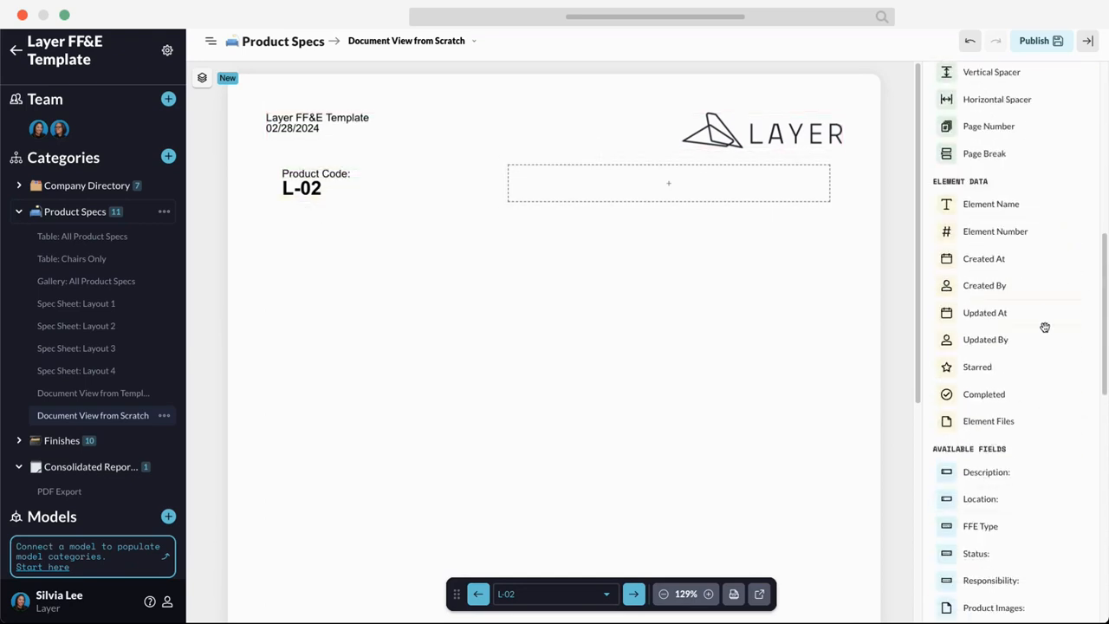
scroll(1040, 373, down, 4)
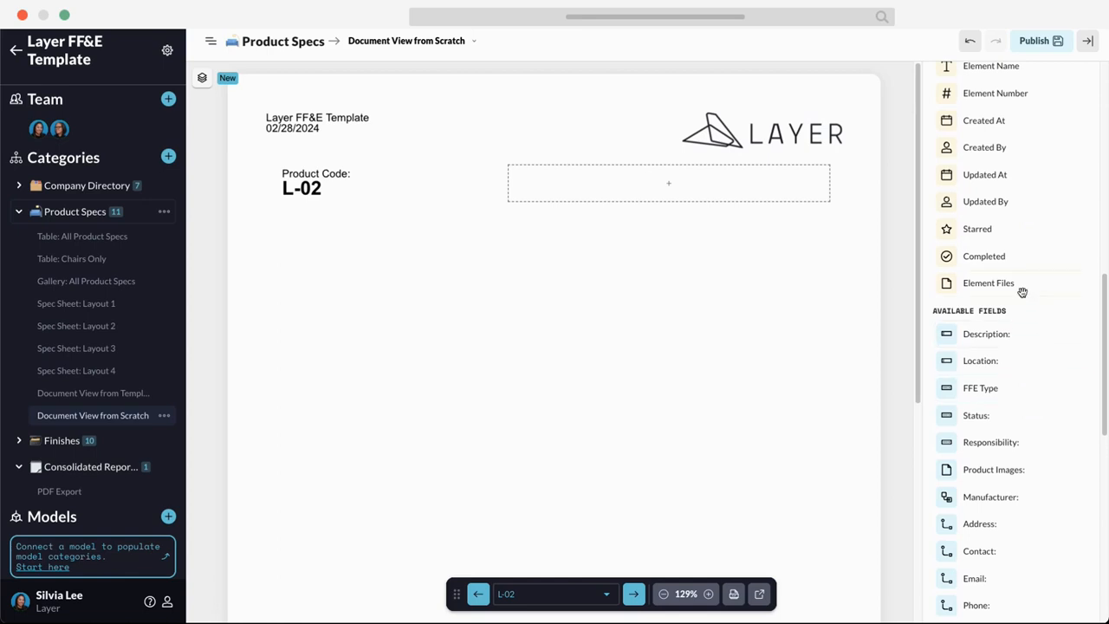
scroll(1028, 478, down, 10)
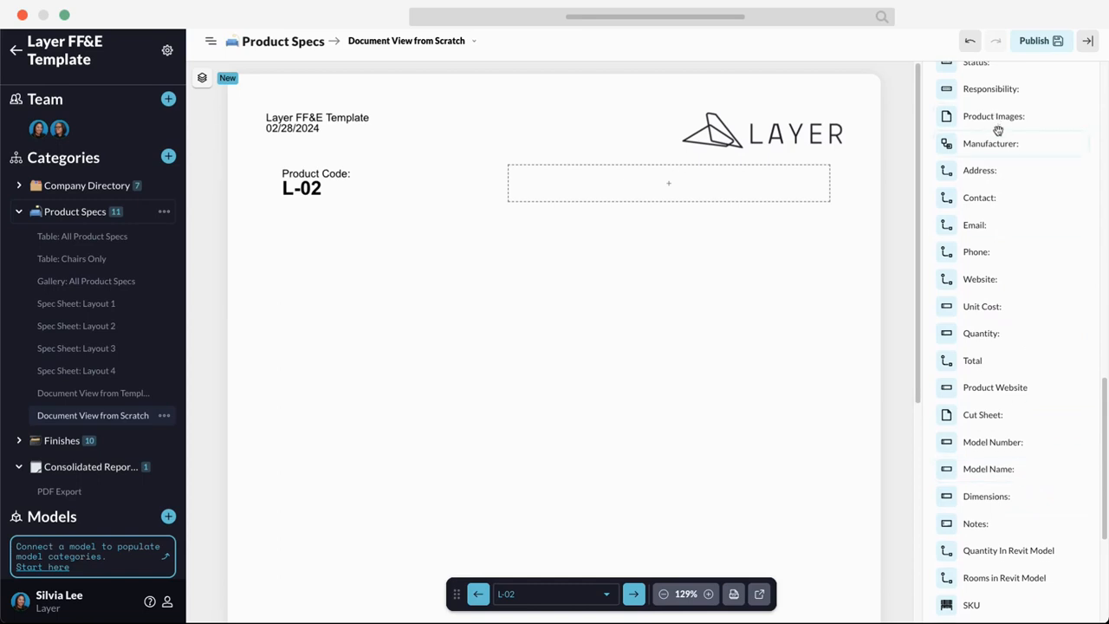
drag(996, 117, 601, 184)
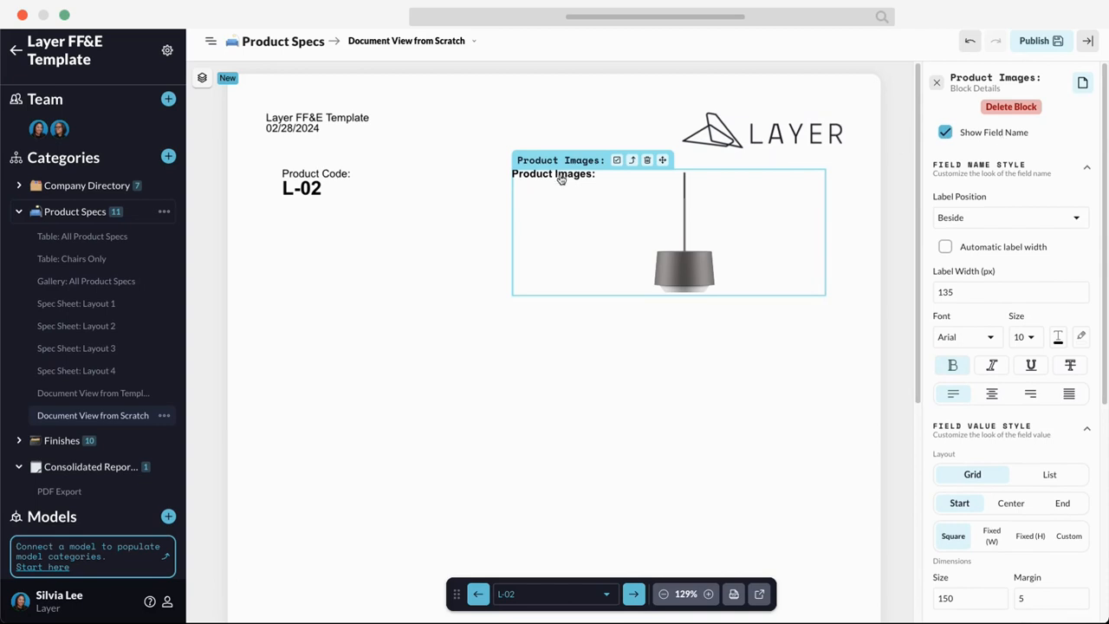
Step: Hide the Product Images field name, center the image, and set its size to 300
click(945, 133)
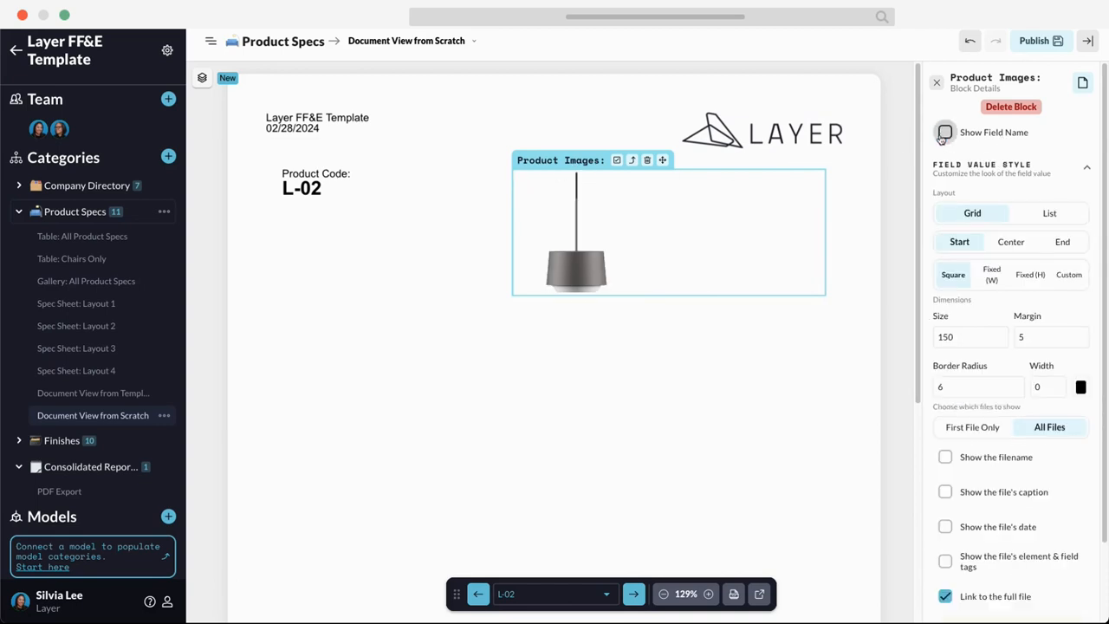
click(1011, 242)
double_click(994, 337)
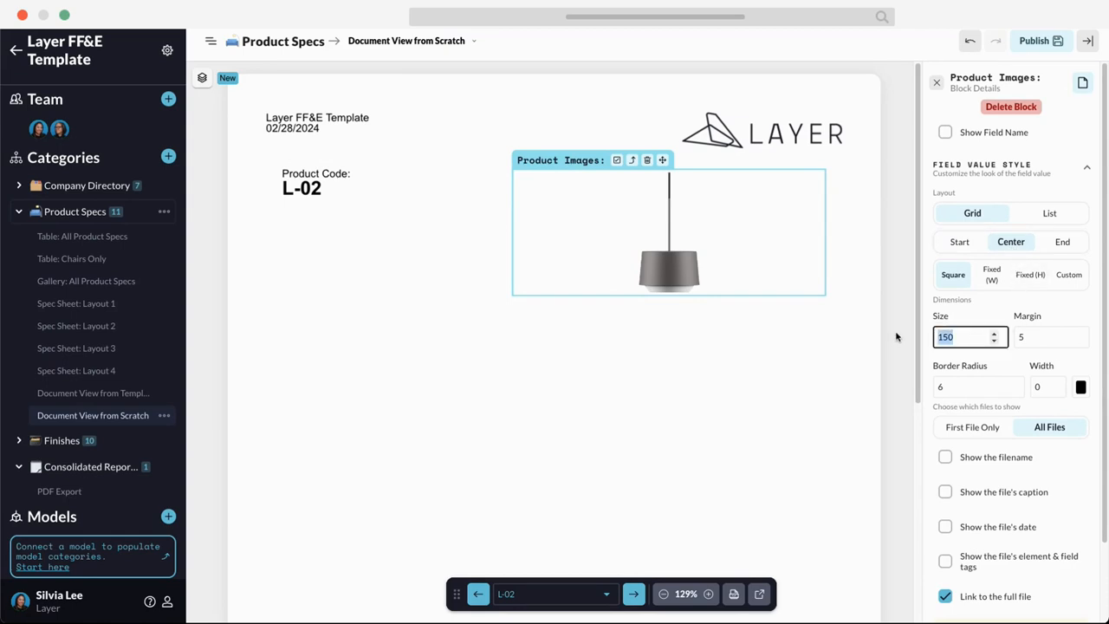
text(300)
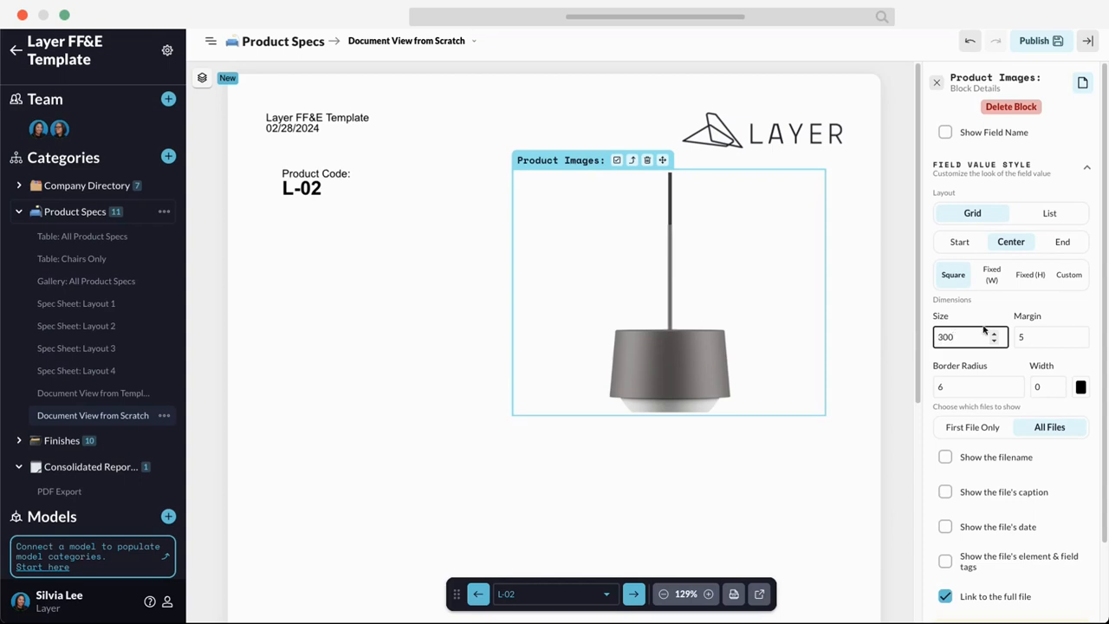
Step: Change the product image's dimensions to Fixed (W) and set its size to 250
click(992, 275)
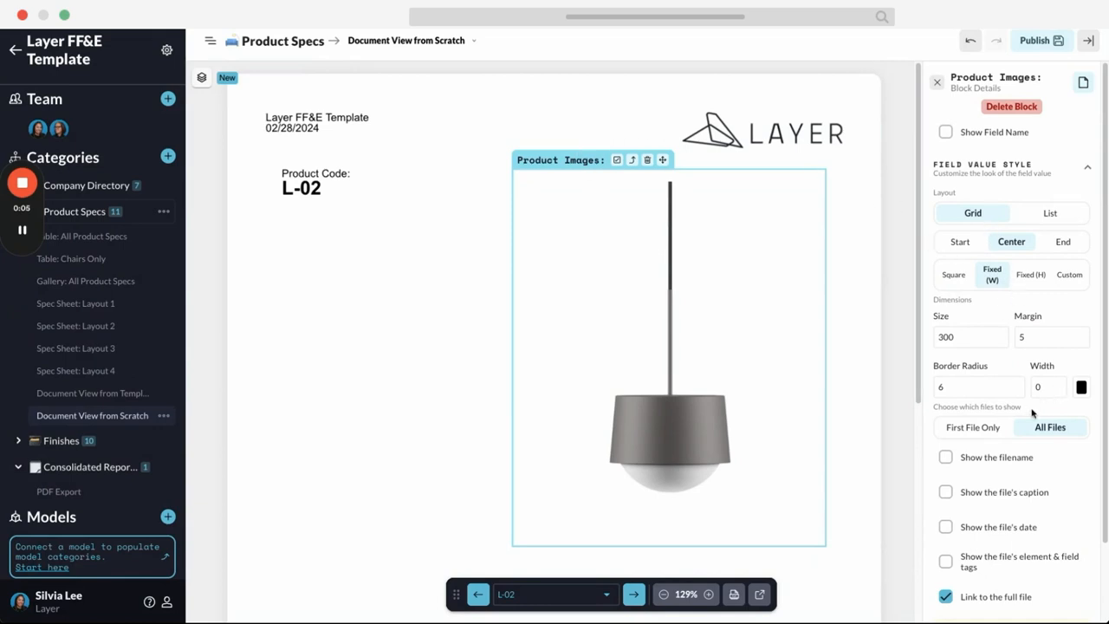
scroll(1029, 375, down, 2)
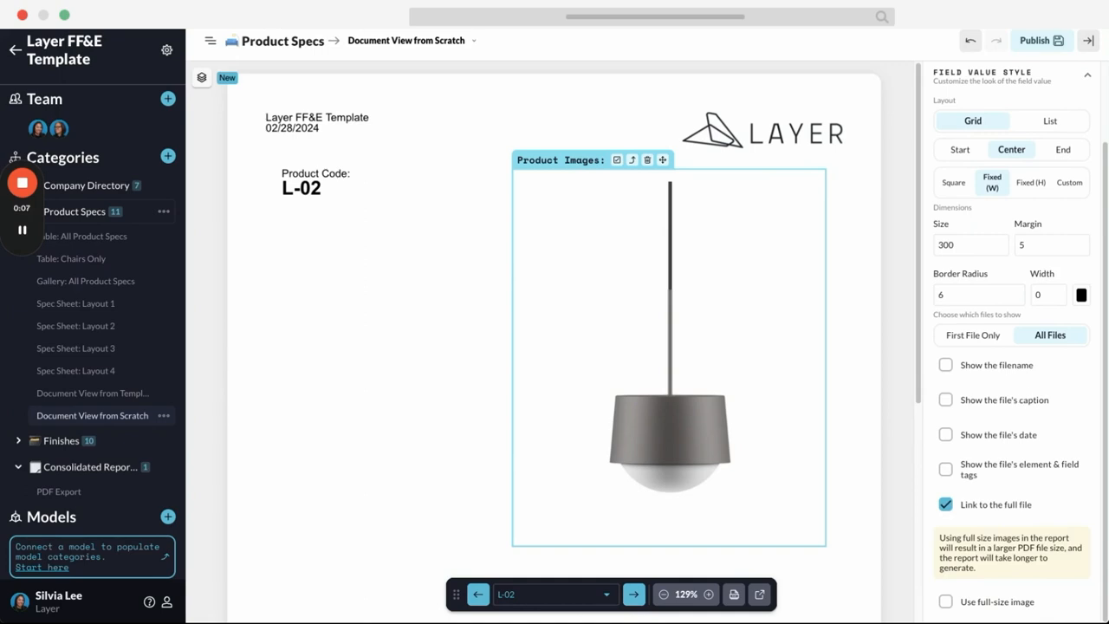
scroll(981, 236, up, 2)
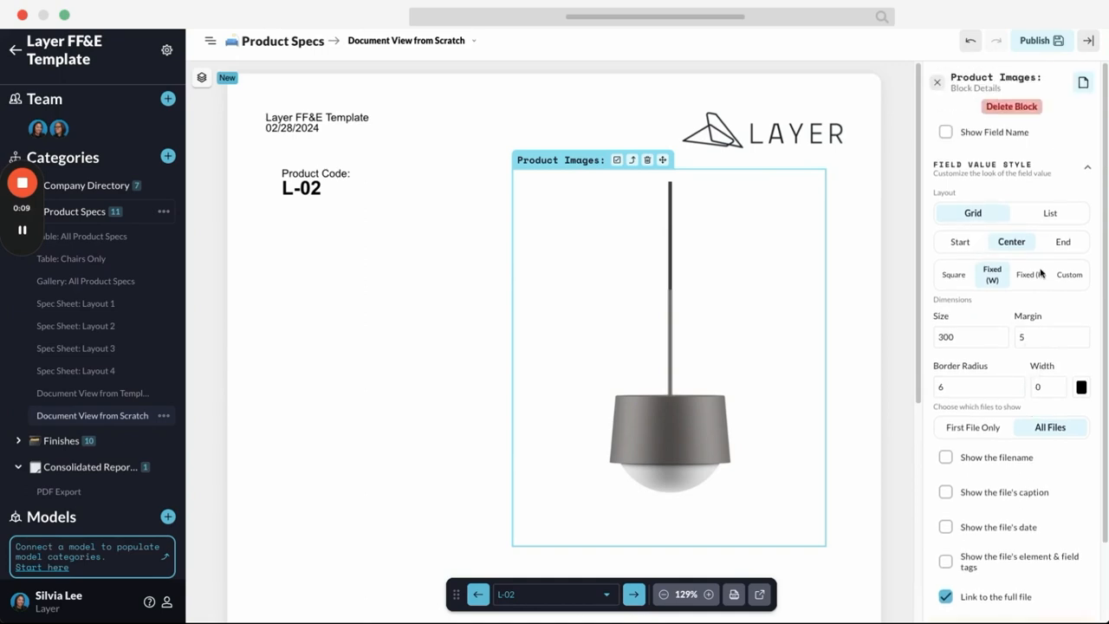
click(966, 339)
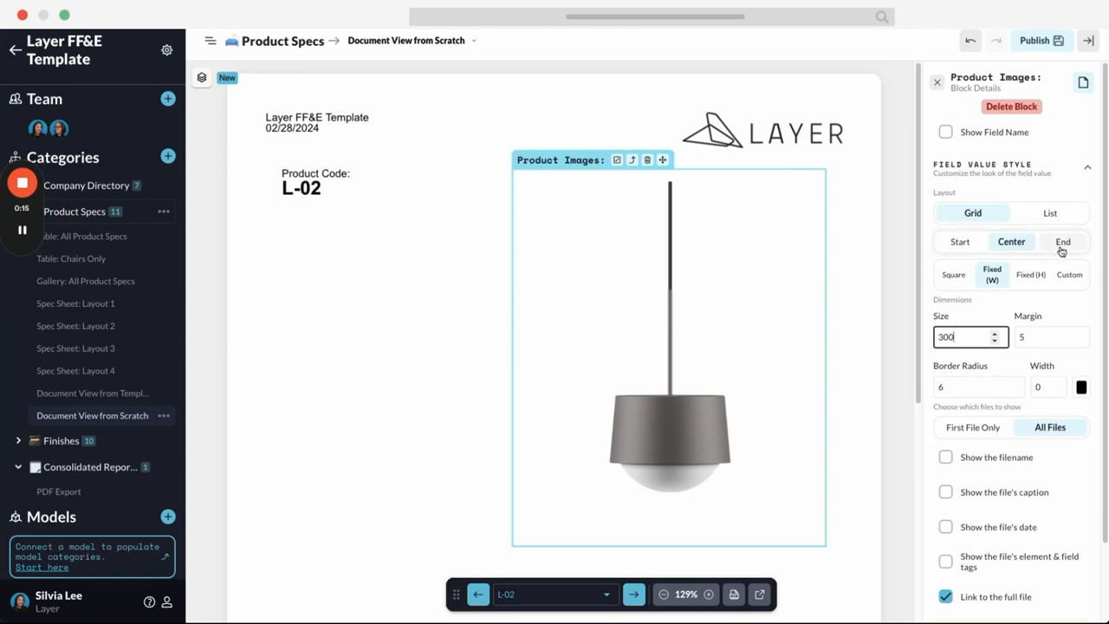
drag(967, 339, 928, 340)
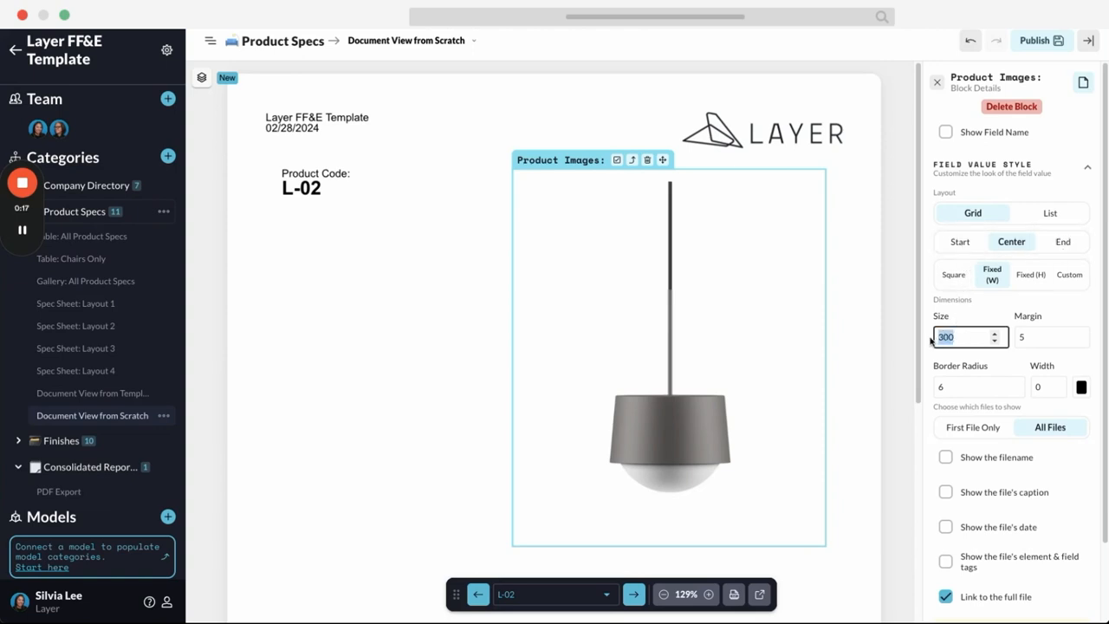
text(250)
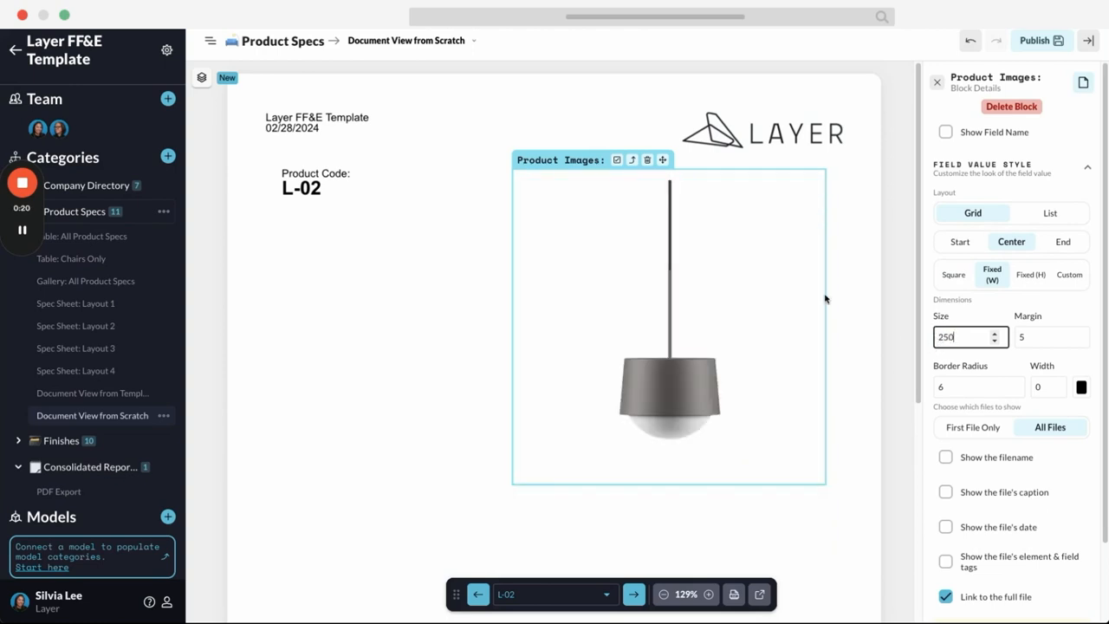
Step: Try showing the filename, caption and date under the product image, and turn each option off again
scroll(754, 268, down, 4)
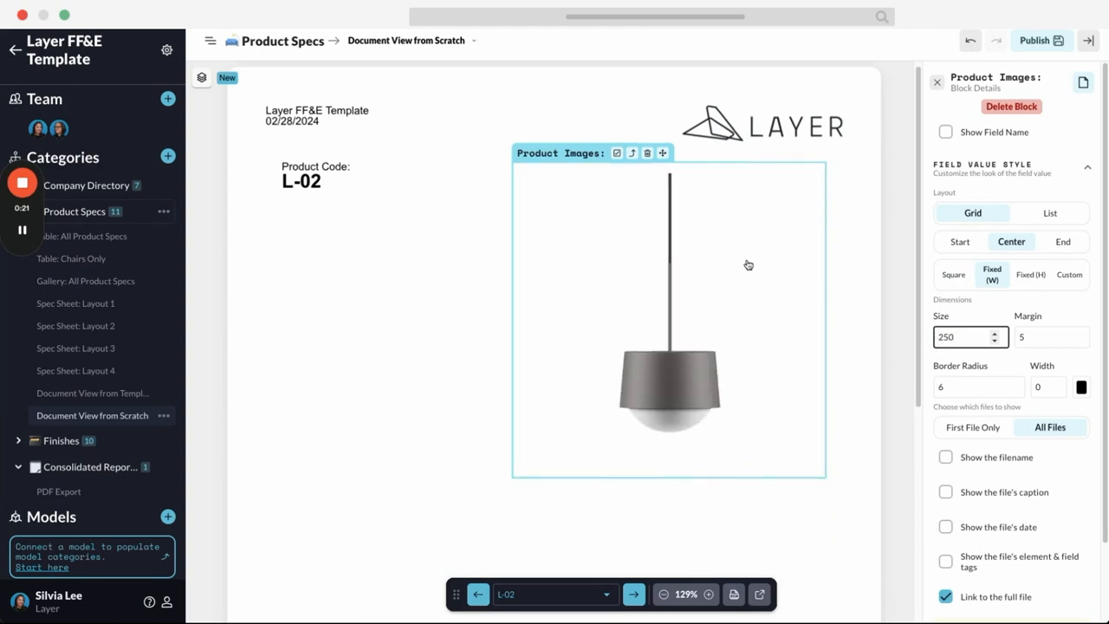
scroll(999, 465, down, 1)
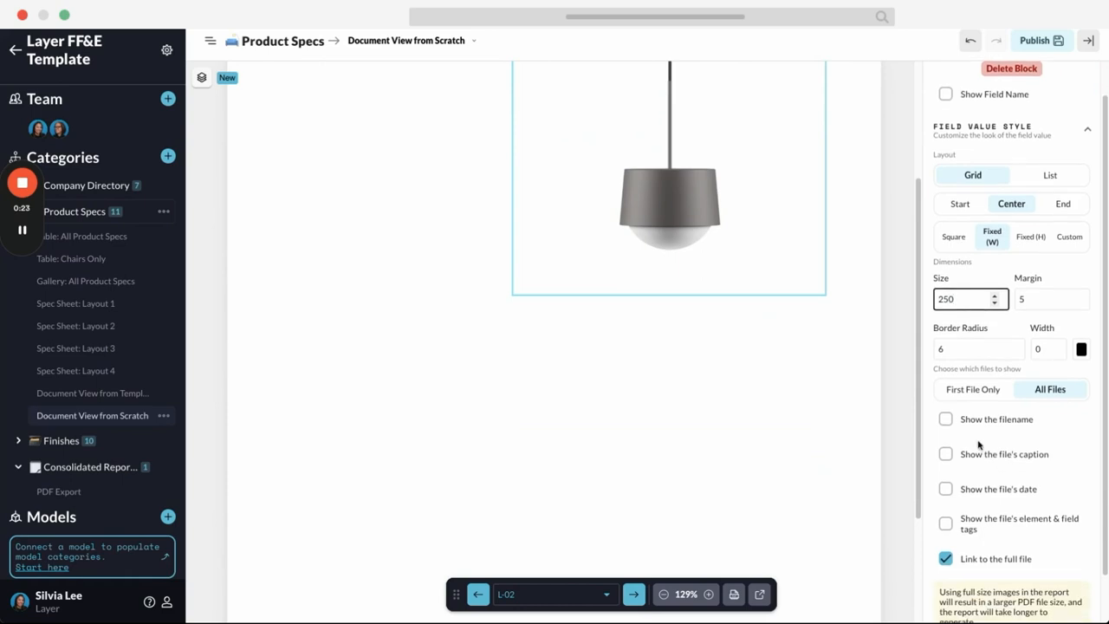
click(946, 419)
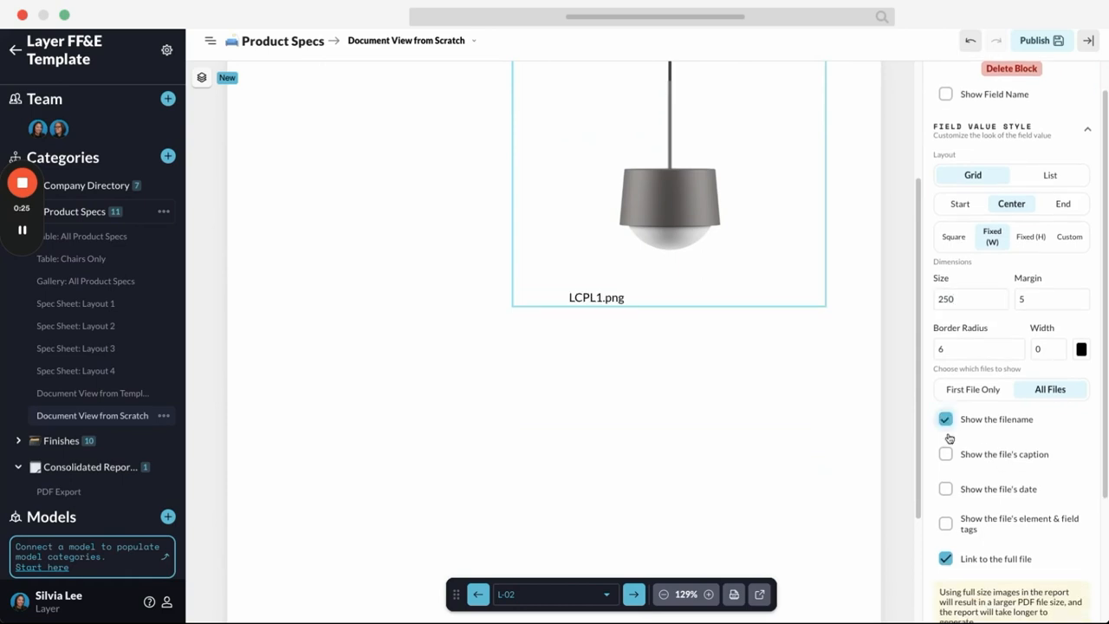
click(945, 453)
click(946, 453)
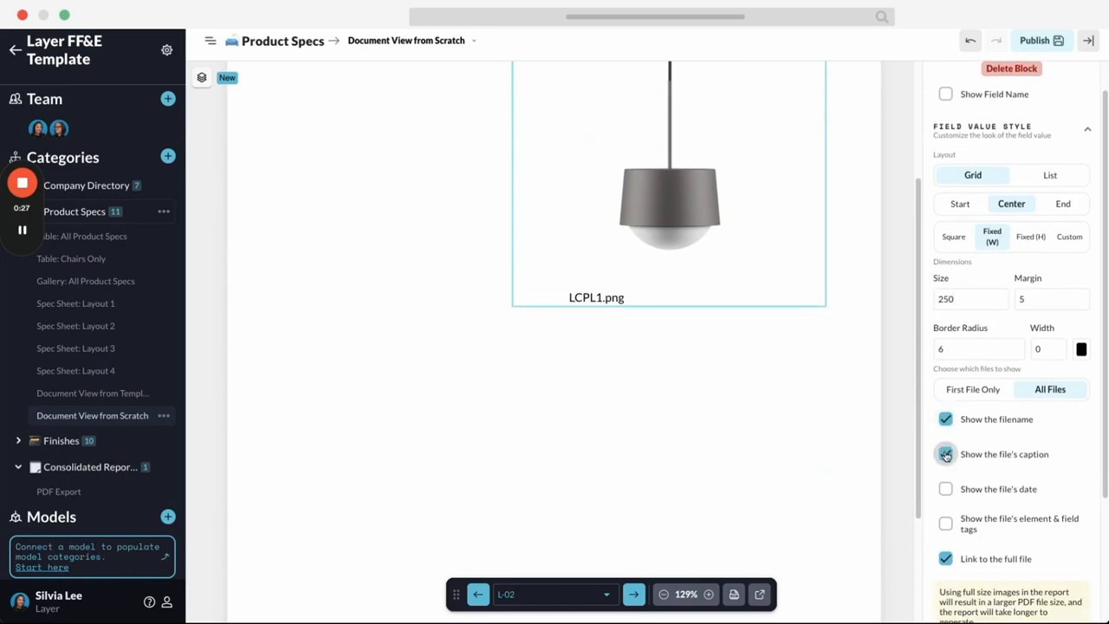
click(946, 489)
click(945, 488)
click(946, 419)
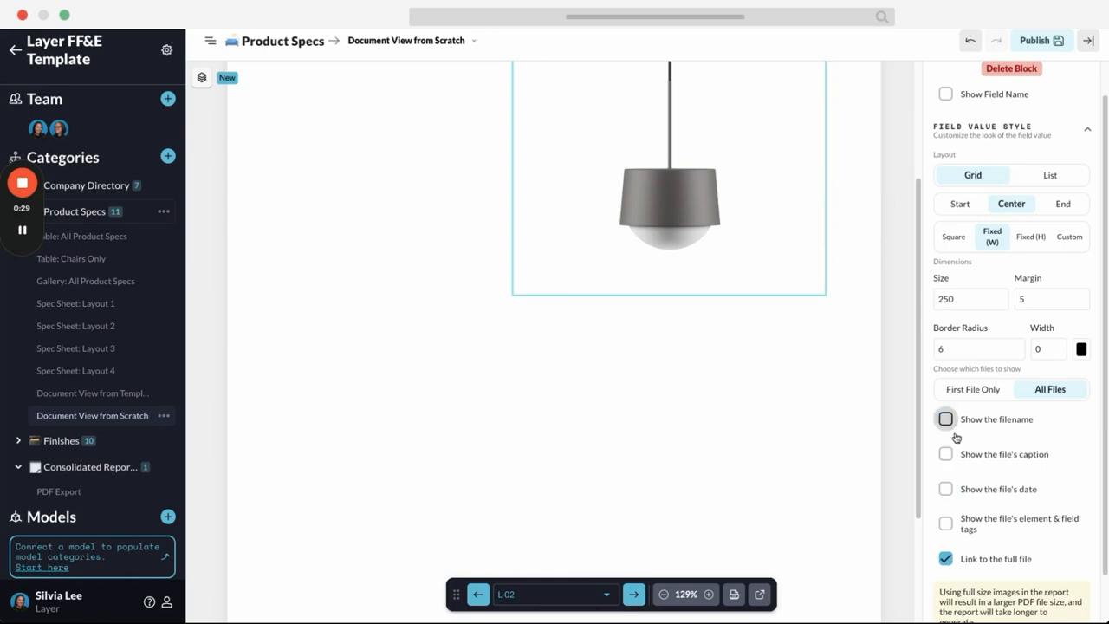
Step: Show the product image's filename and caption to examine their text style settings, and hide both again
scroll(960, 443, down, 1)
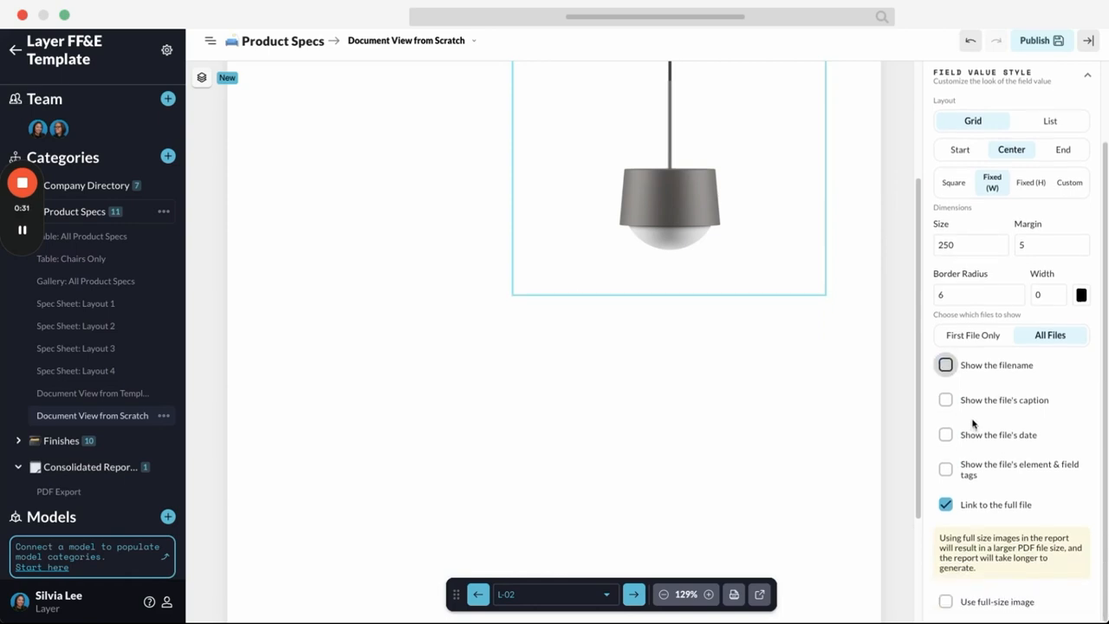
scroll(973, 420, up, 1)
scroll(966, 407, down, 1)
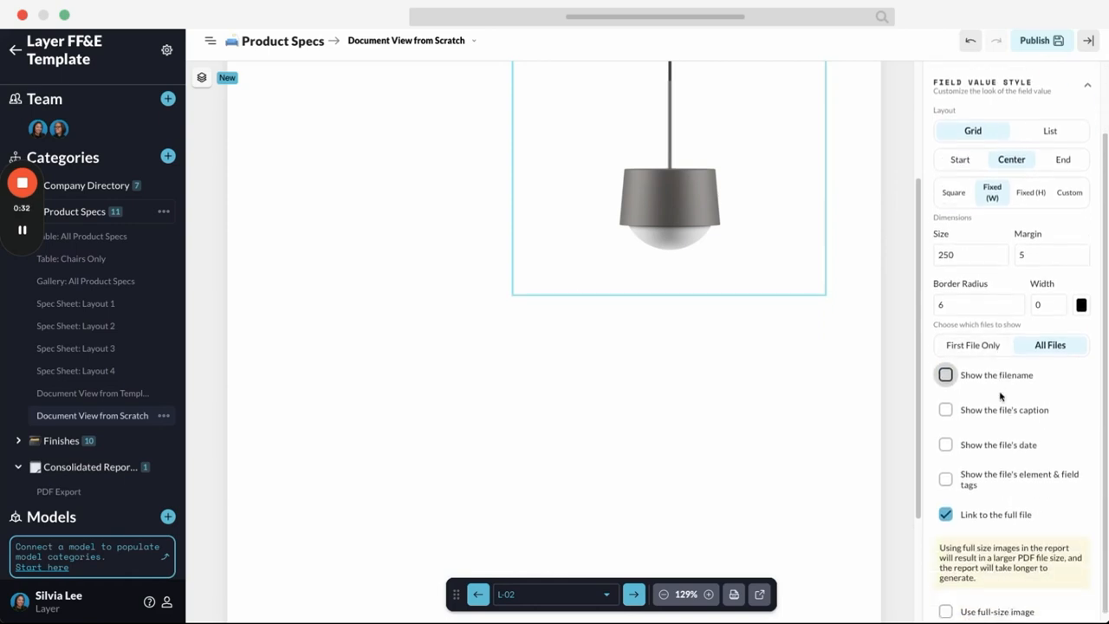
click(947, 367)
scroll(954, 486, down, 2)
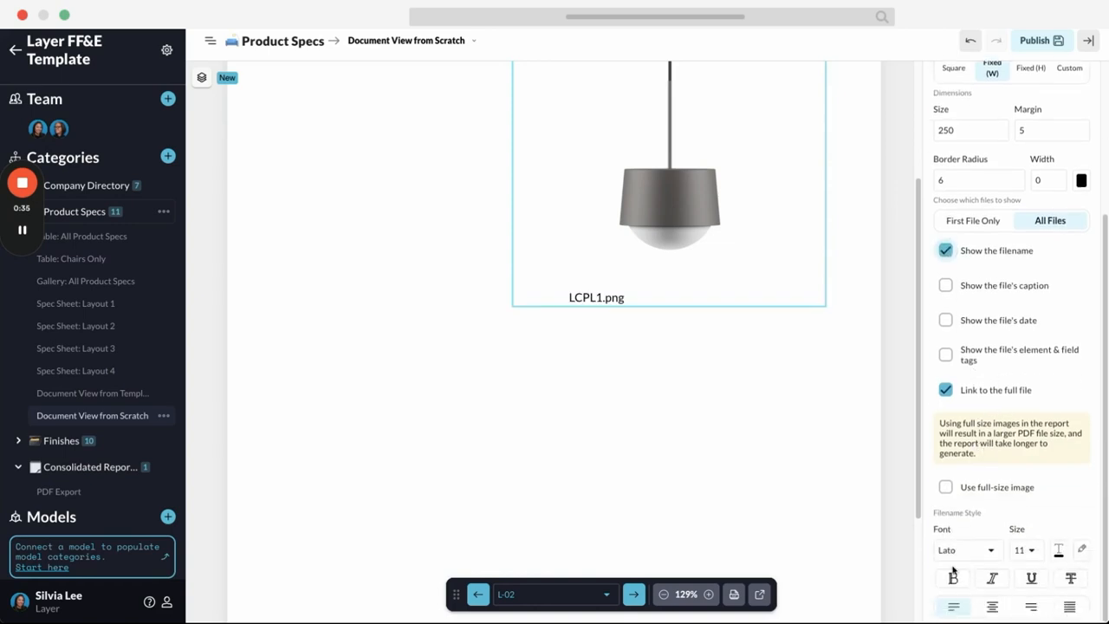
click(947, 285)
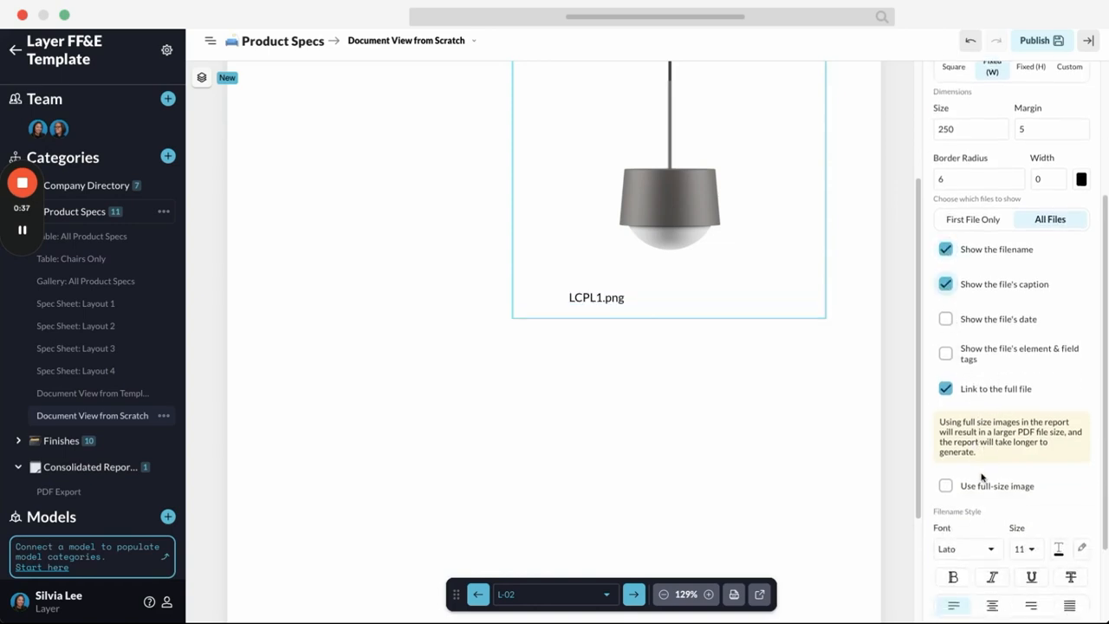
scroll(982, 476, down, 2)
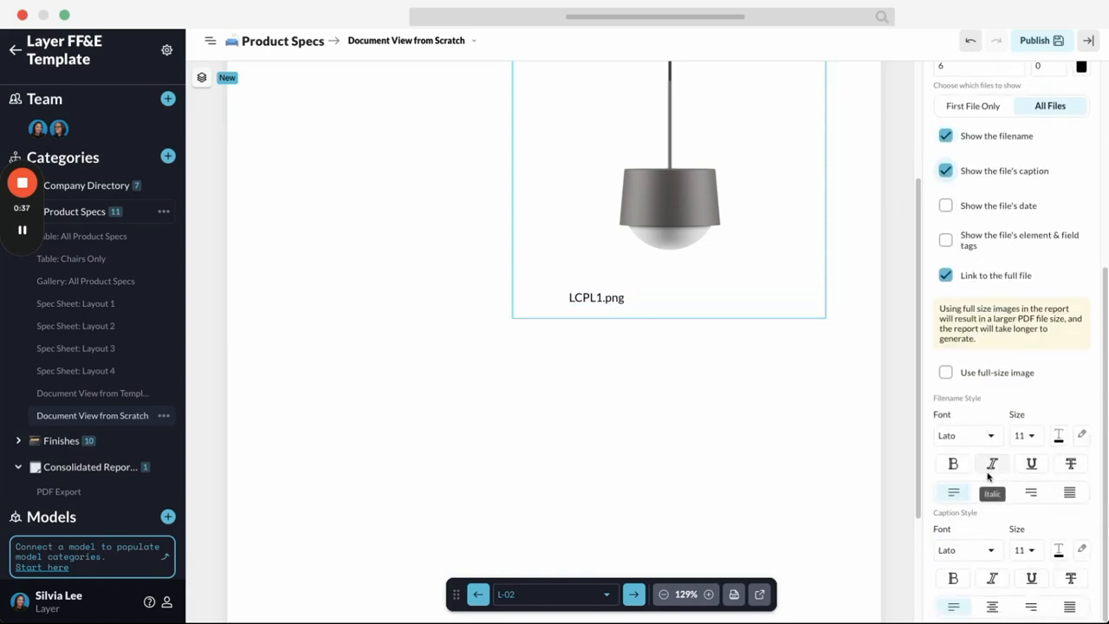
scroll(969, 522, up, 6)
click(945, 491)
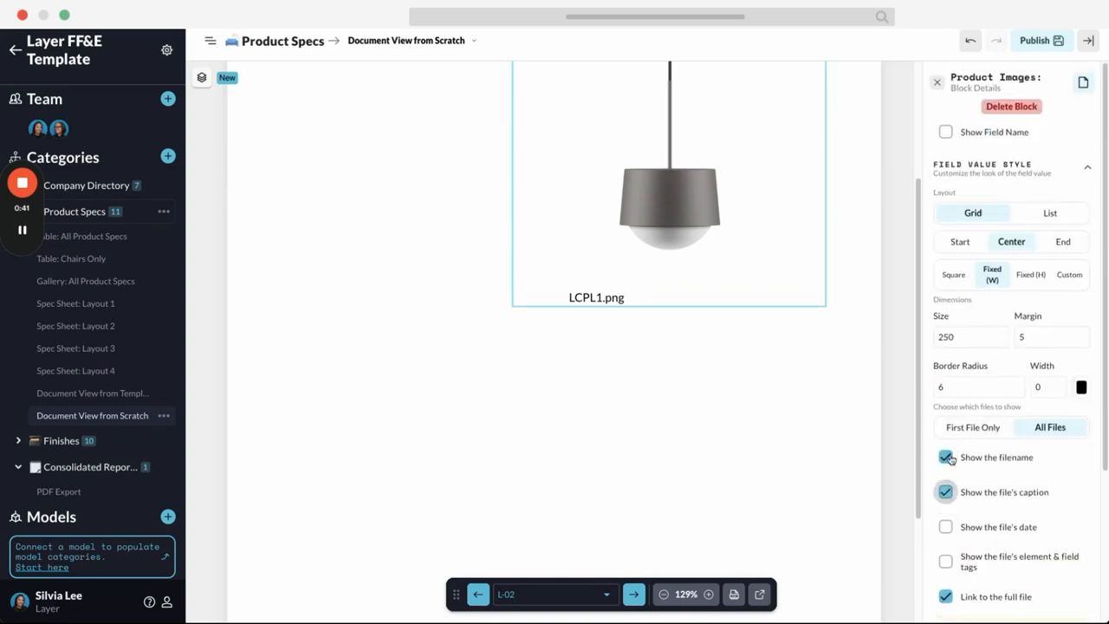
click(945, 457)
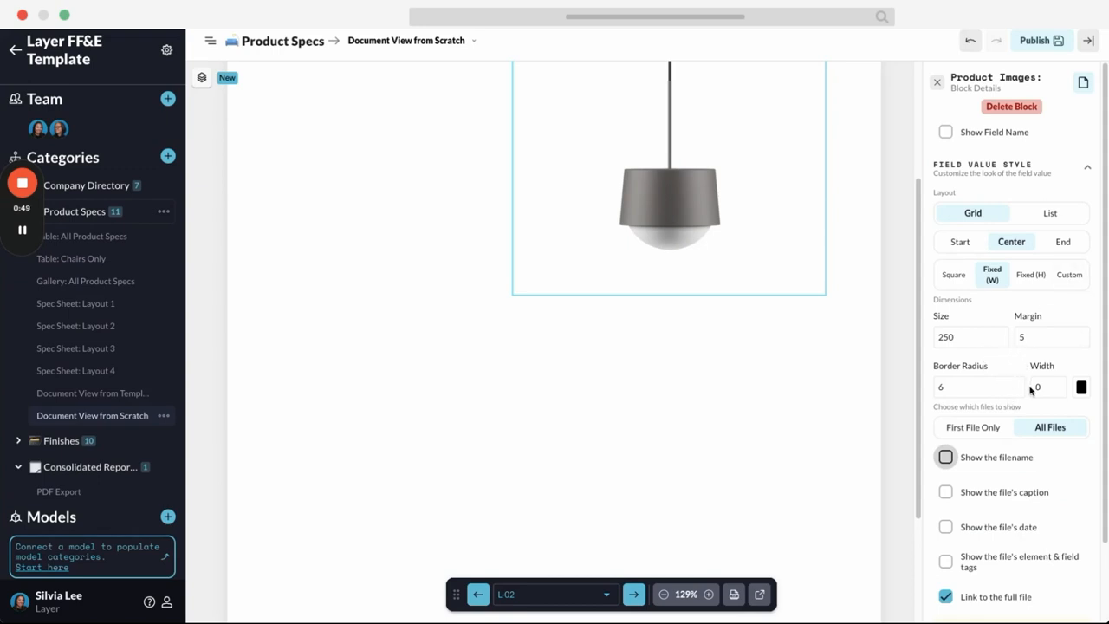
Step: Show the field names on the Product Images block and the Element Name block
click(945, 132)
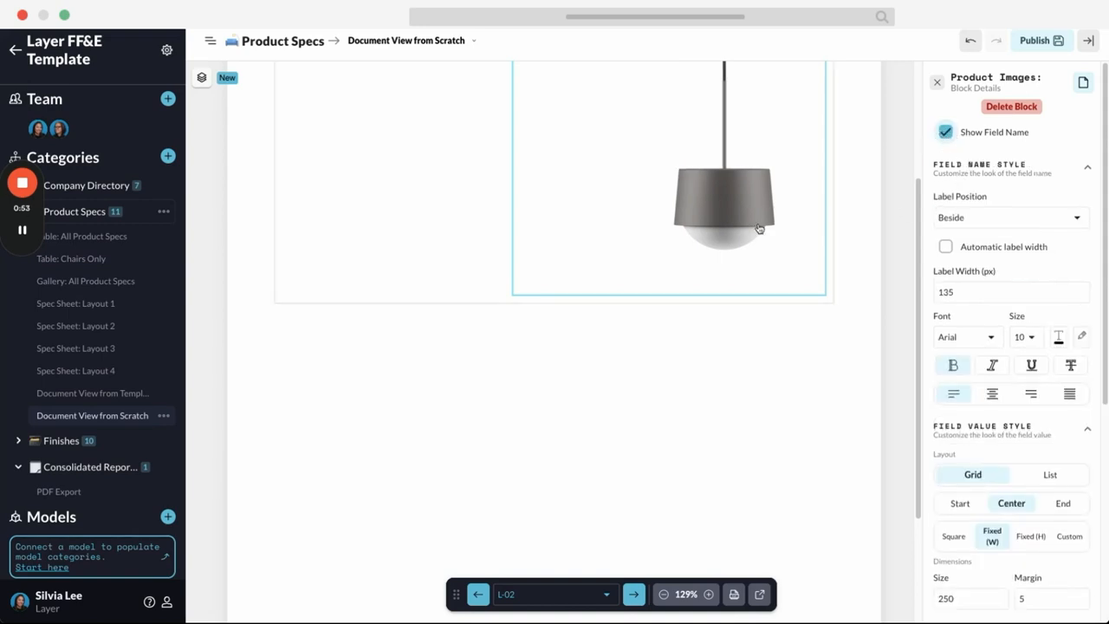
scroll(760, 228, up, 2)
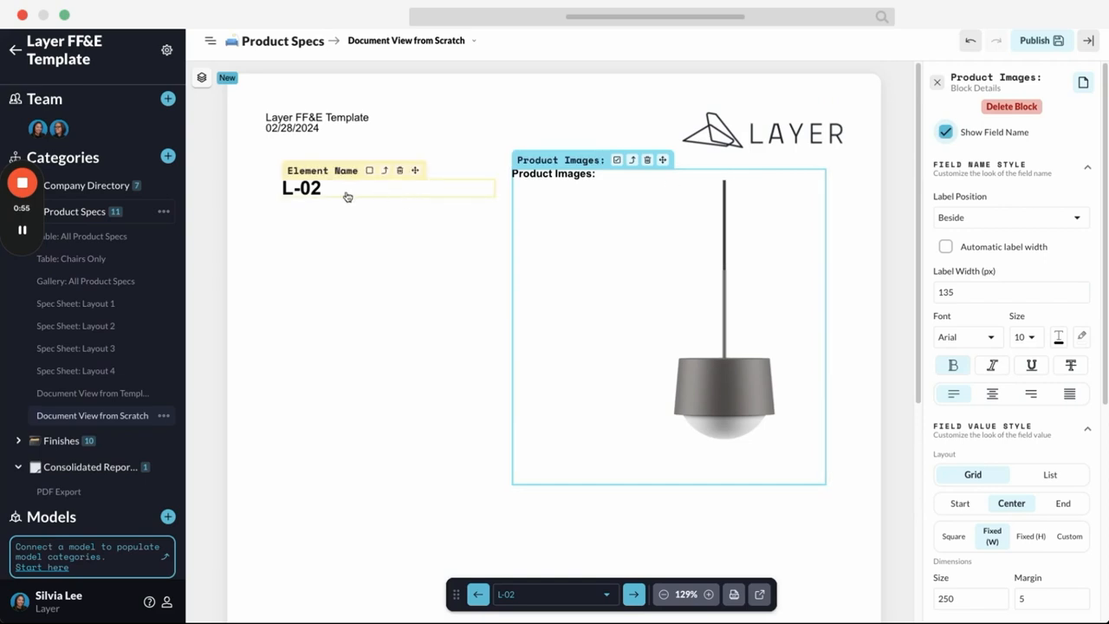
click(313, 192)
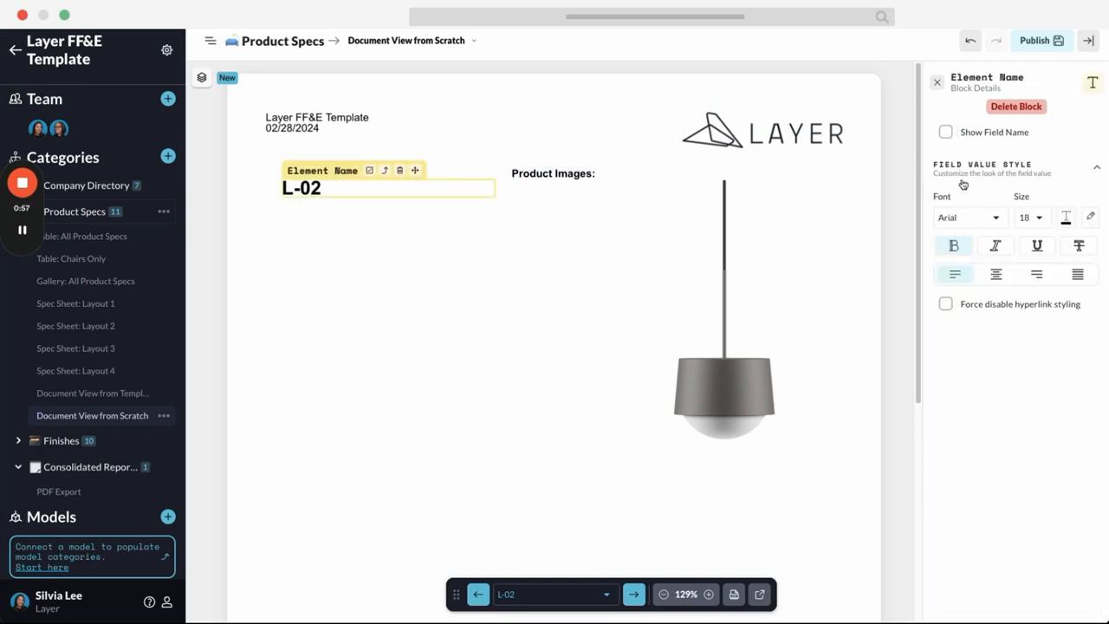
click(945, 132)
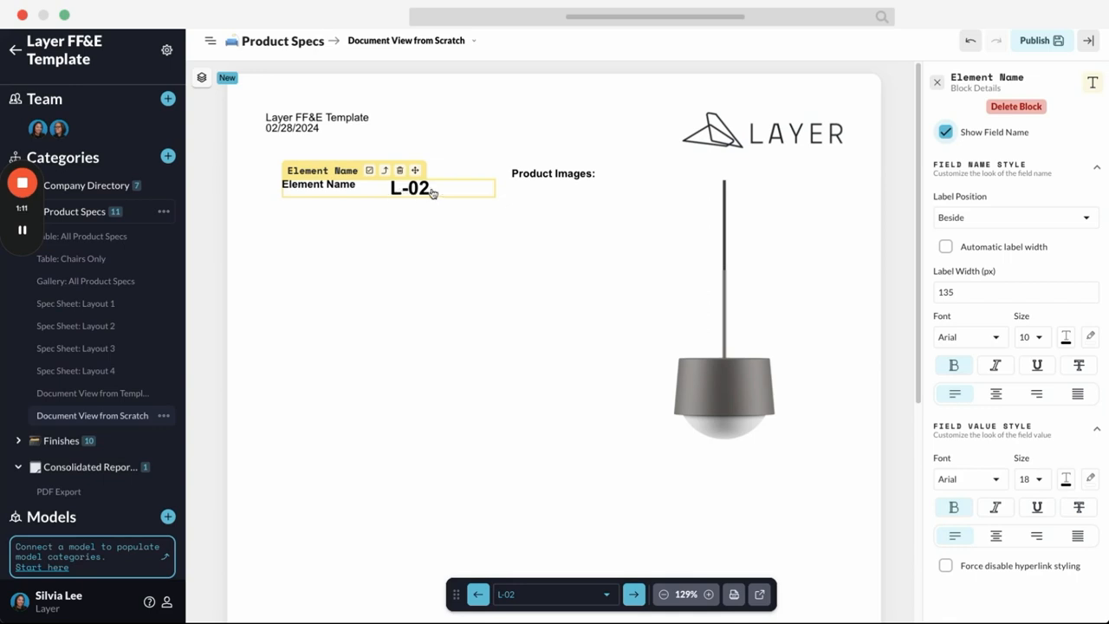
Step: Hide the field names on the Element Name block and the Product Images block
click(945, 132)
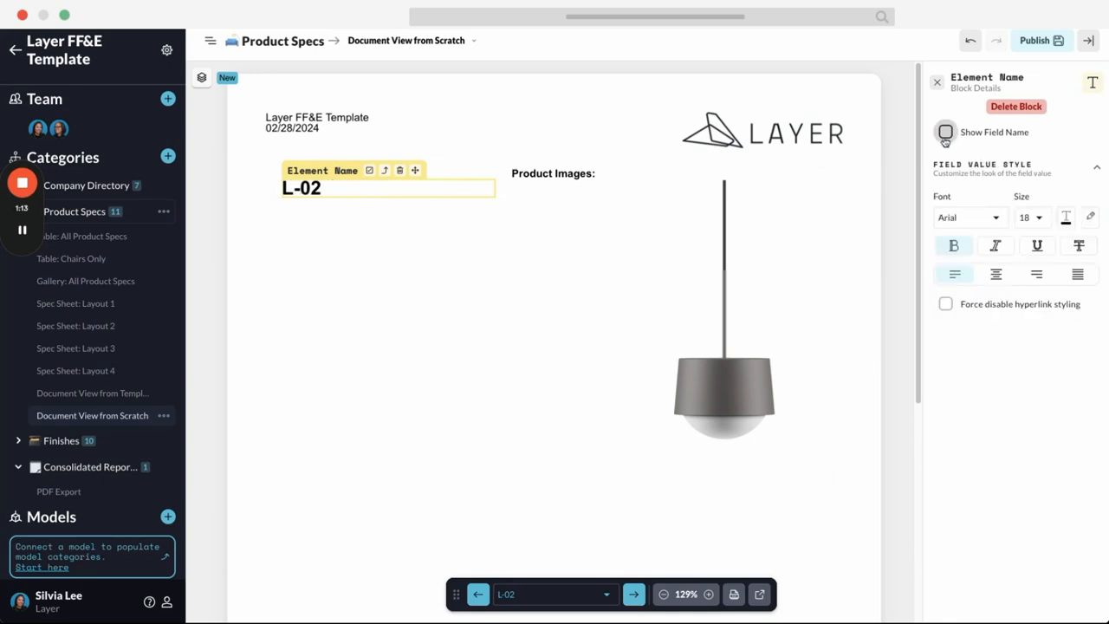
click(738, 192)
click(945, 133)
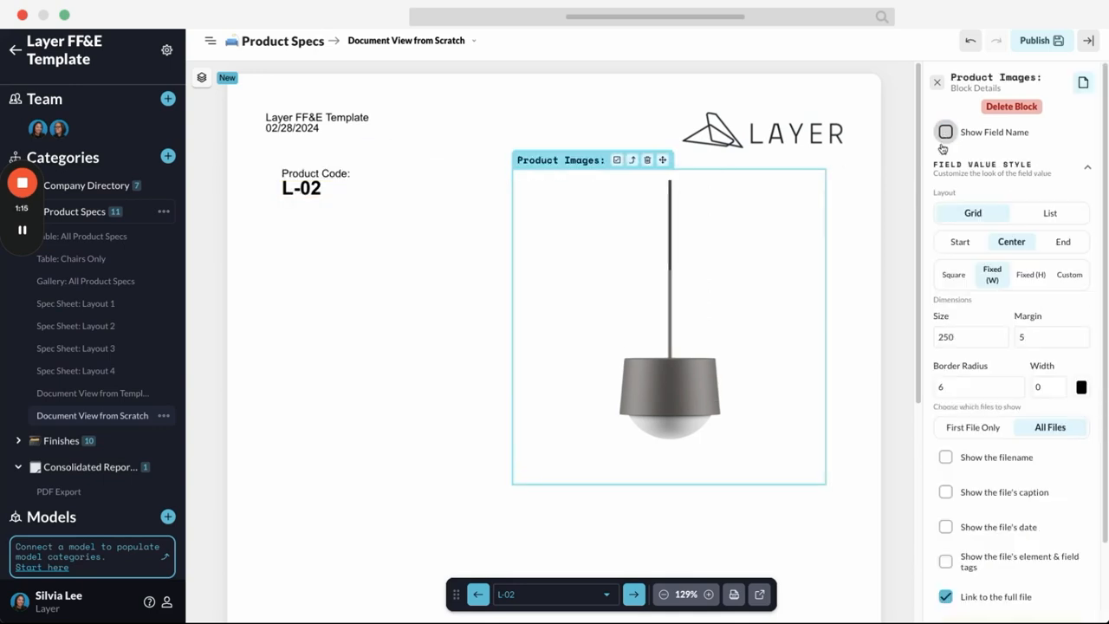
click(937, 82)
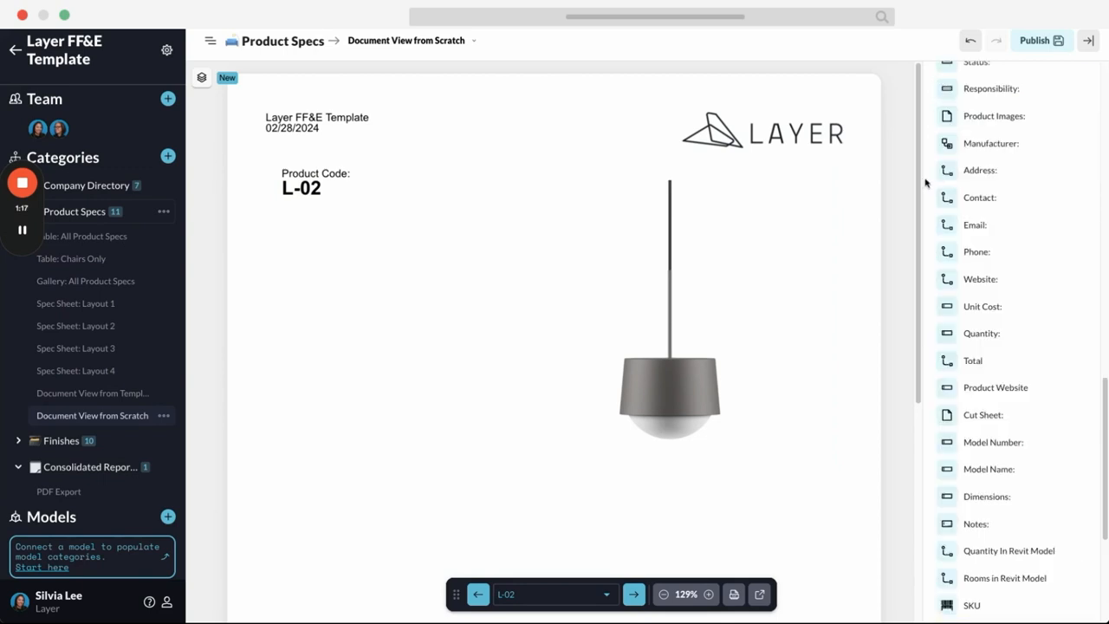
Step: Look through the available fields and publish the document view
scroll(890, 250, down, 1)
scroll(970, 329, down, 3)
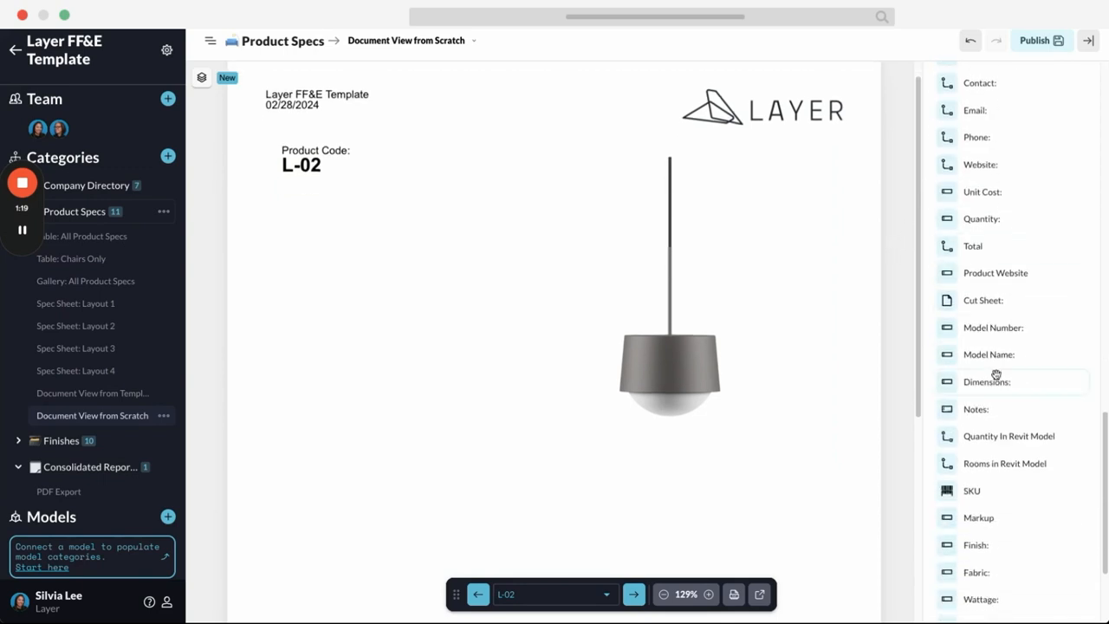
scroll(995, 374, down, 4)
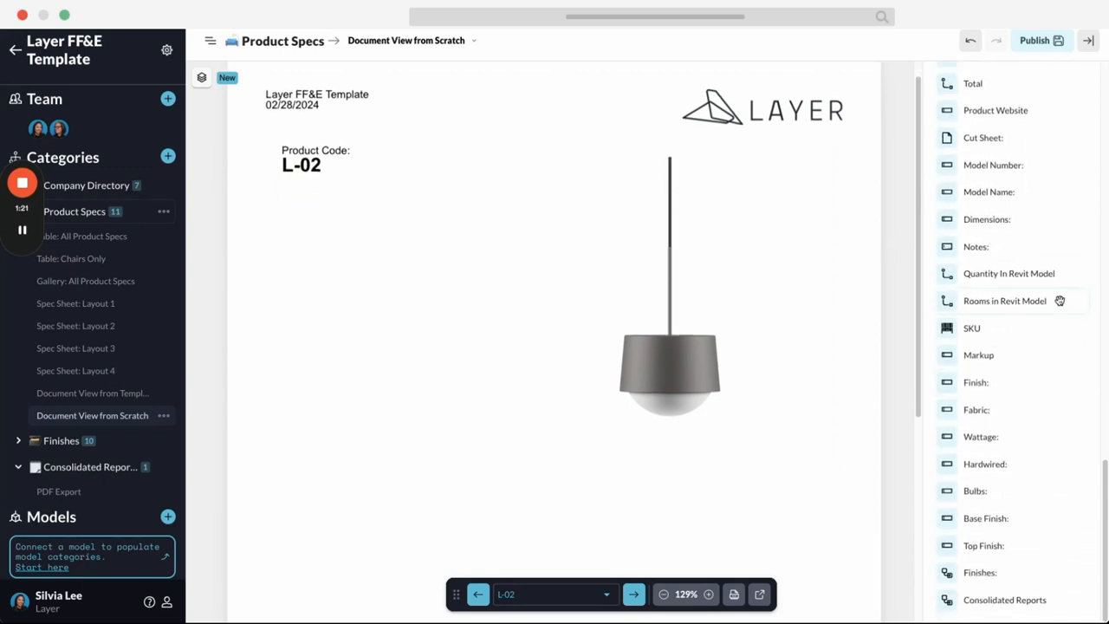
scroll(1056, 304, up, 2)
scroll(1056, 304, up, 1)
click(1040, 40)
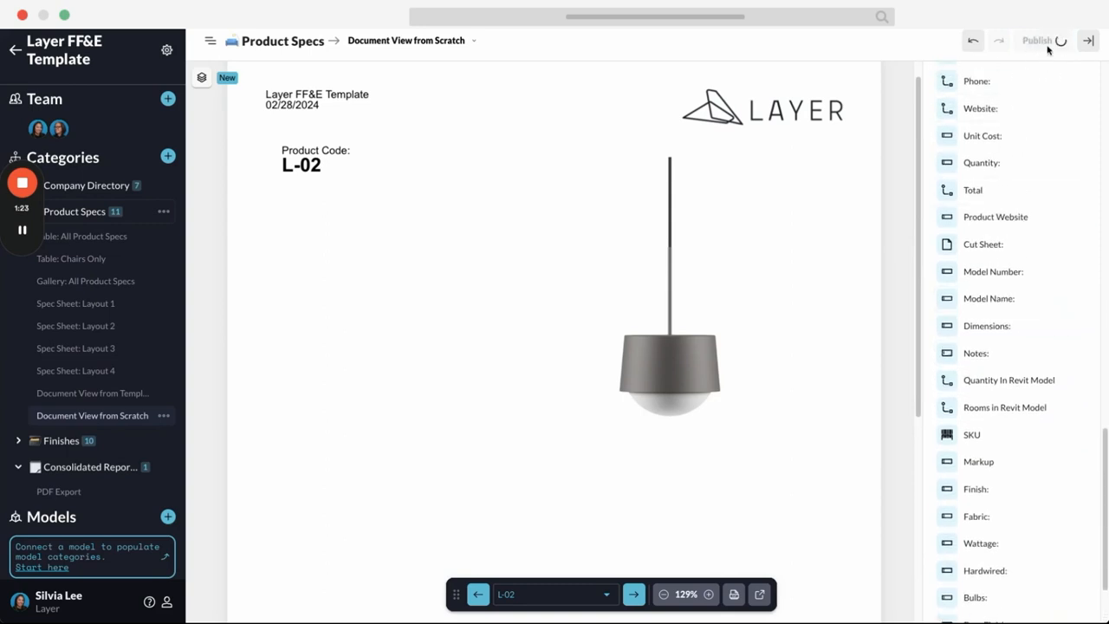
Step: View Spec Sheet: Layout 1 as a reference and return to editing Document View from Scratch
click(118, 305)
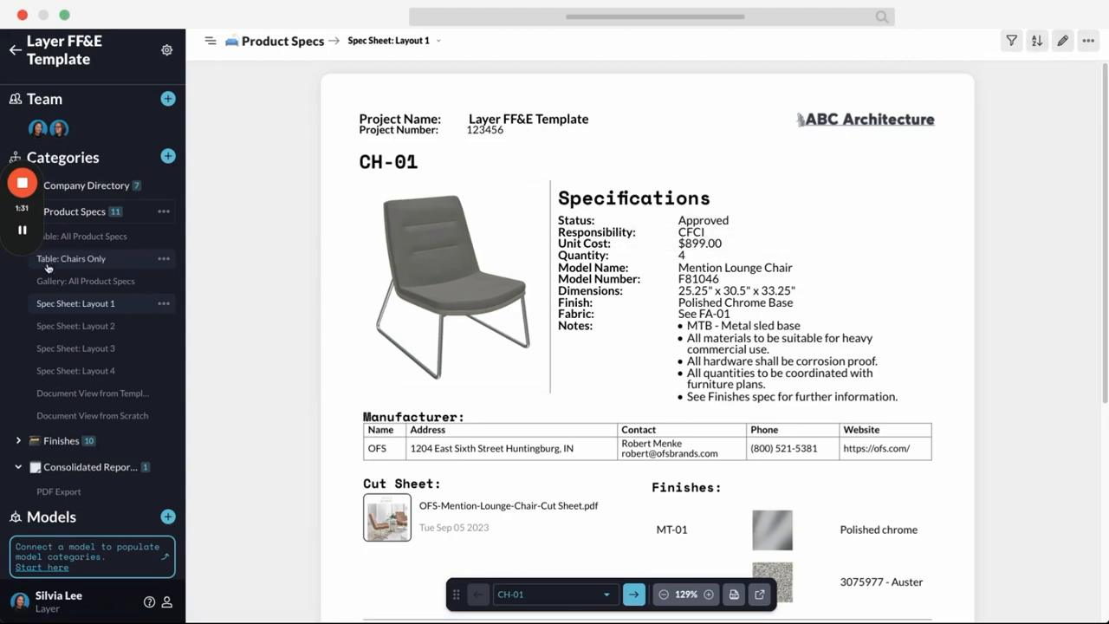
click(121, 417)
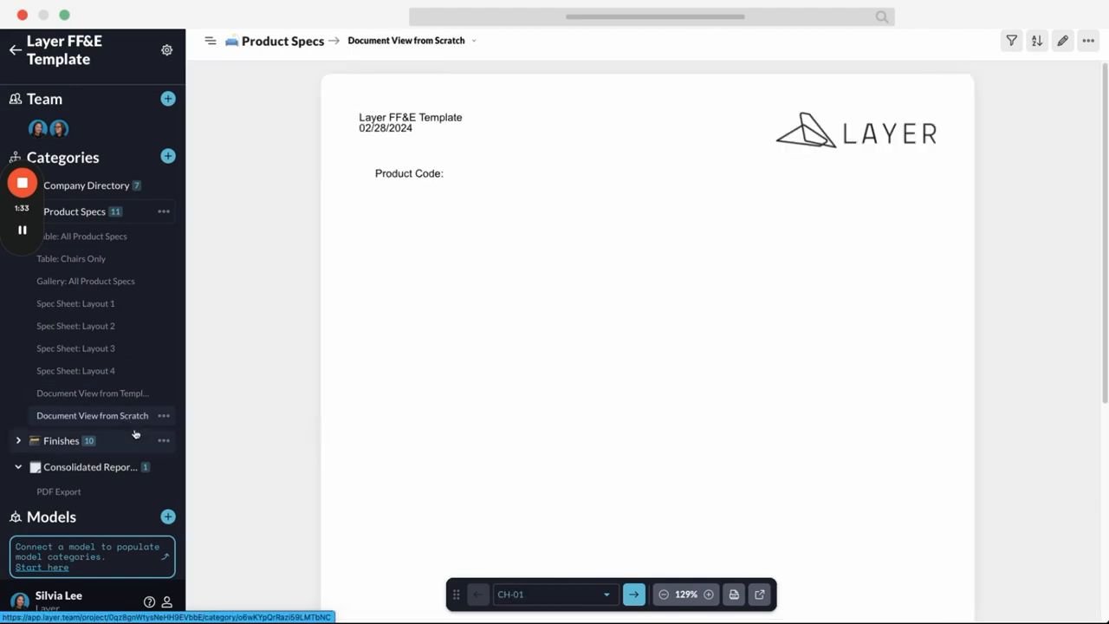
click(1063, 43)
Step: Add the Status and Responsibility fields one below the other under the product code
scroll(1014, 424, down, 8)
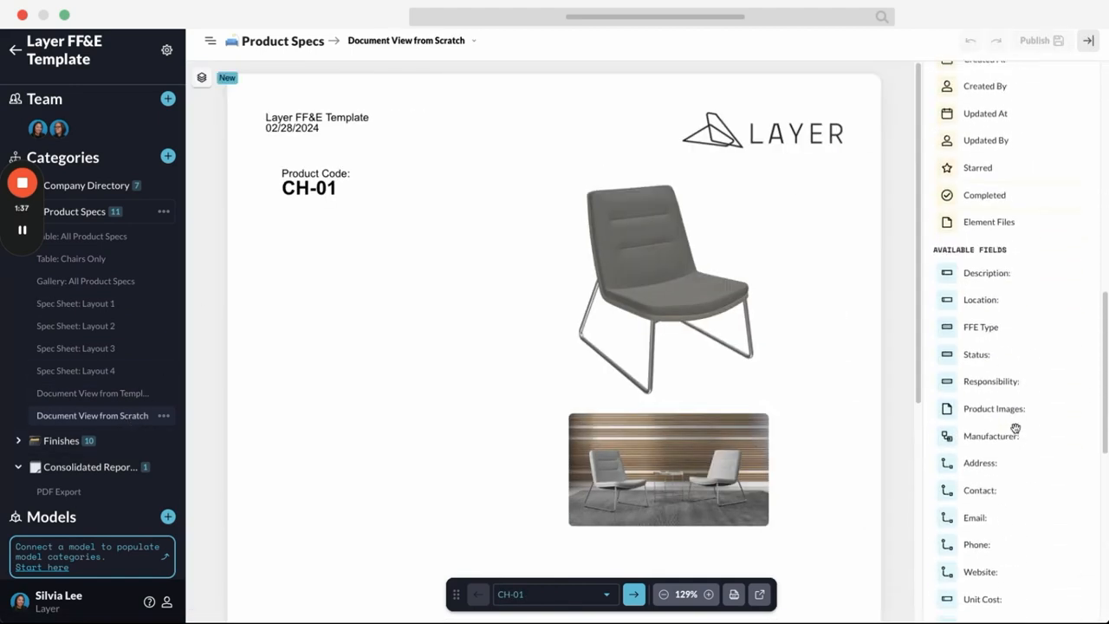
scroll(1015, 426, down, 3)
drag(962, 221, 330, 202)
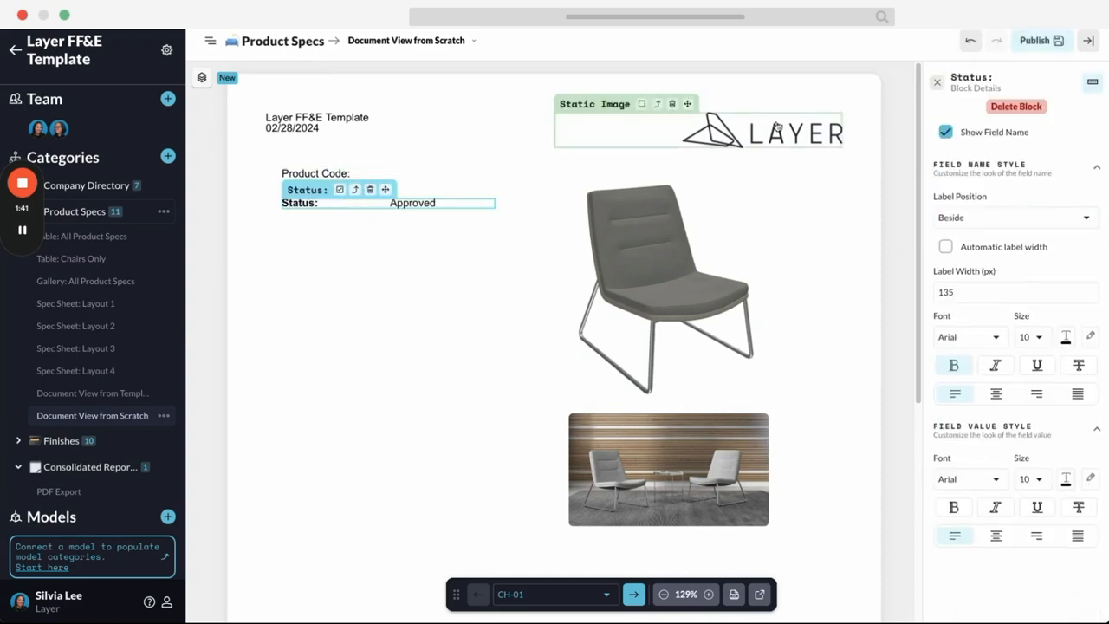
click(939, 83)
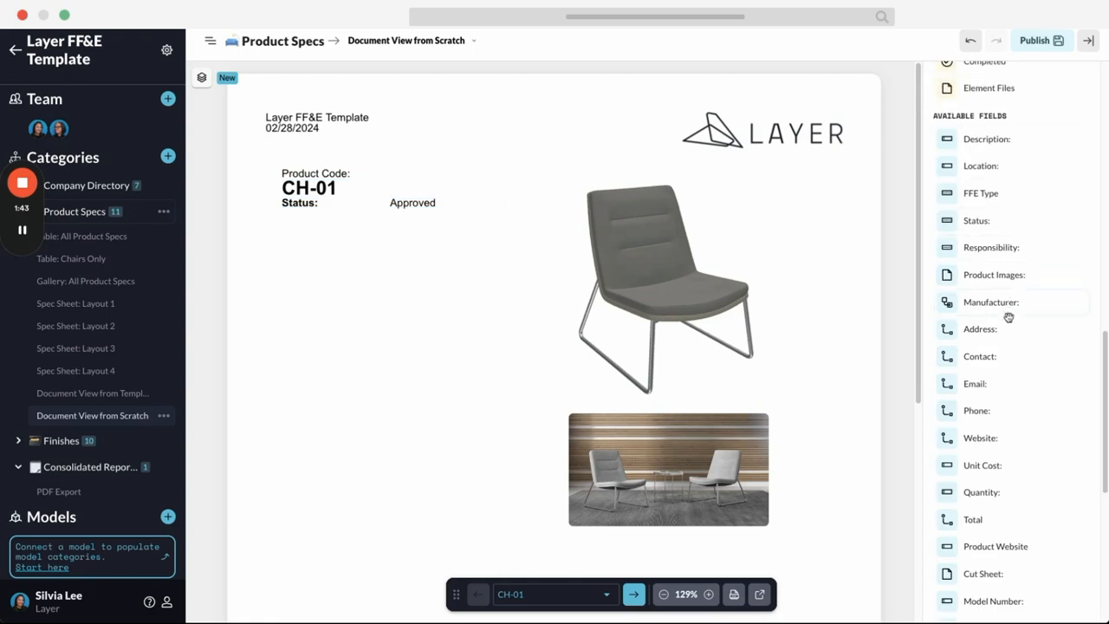
drag(1007, 266, 609, 145)
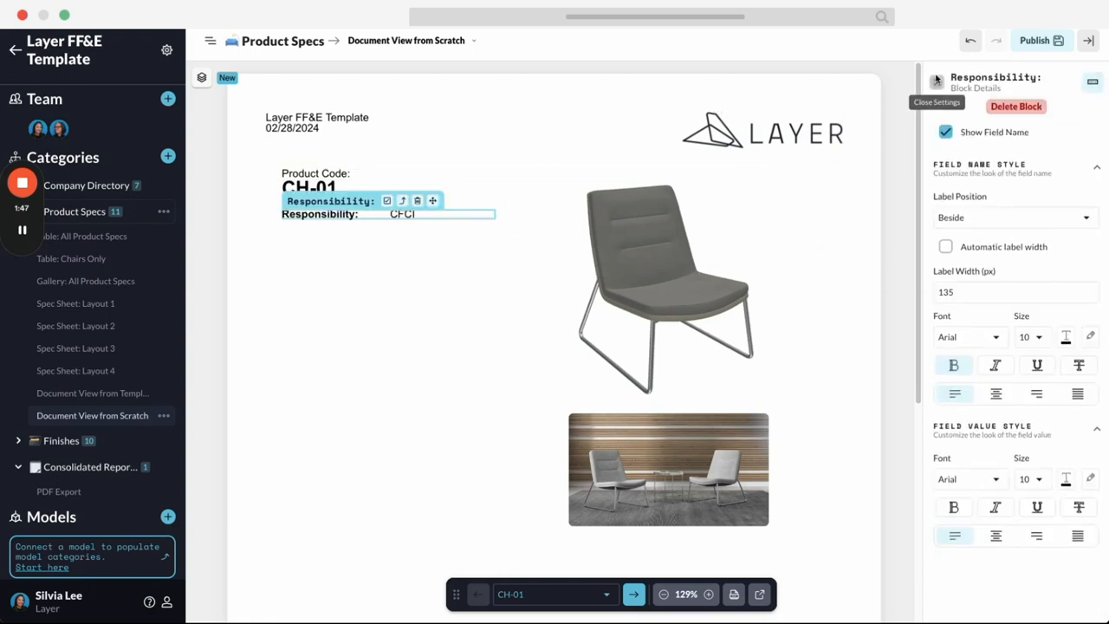
click(940, 83)
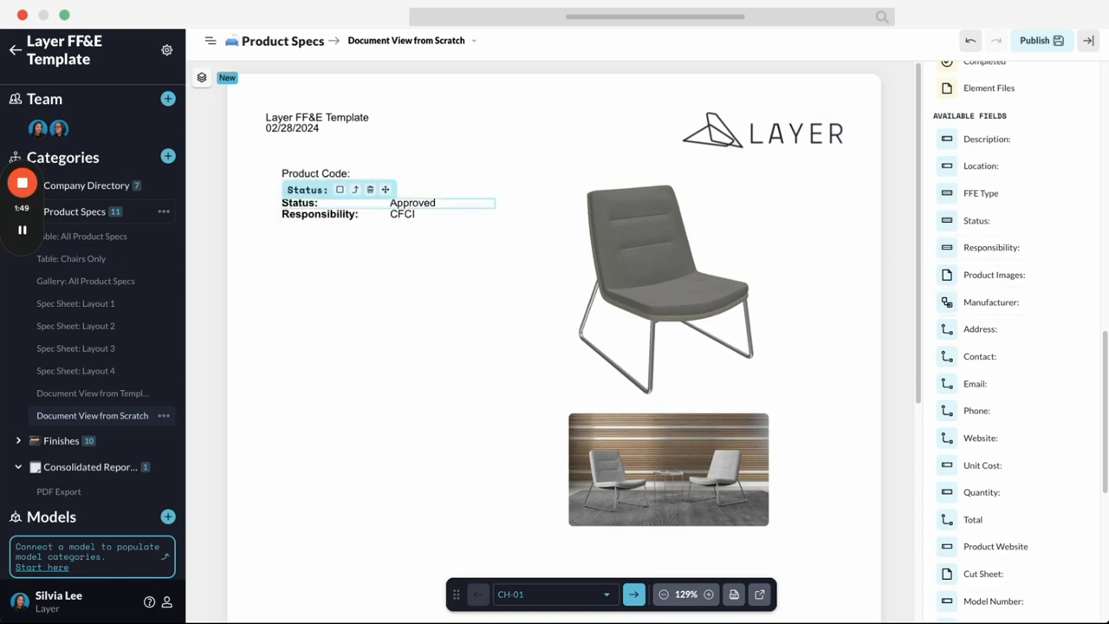
Step: Try the automatic label width on the Status field and turn it off again
click(438, 207)
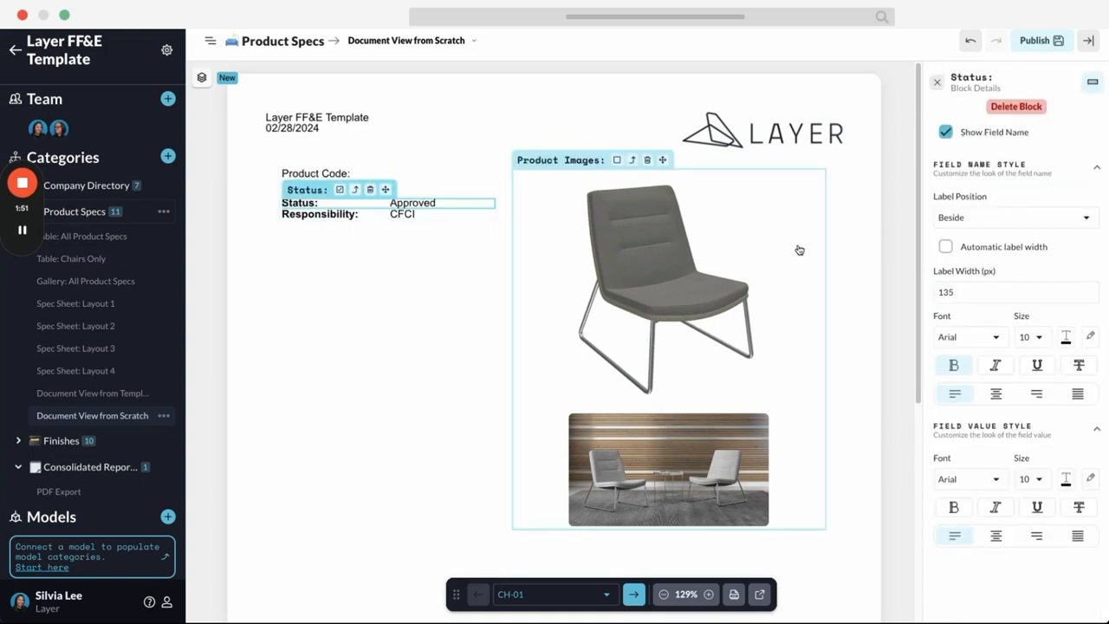
click(947, 253)
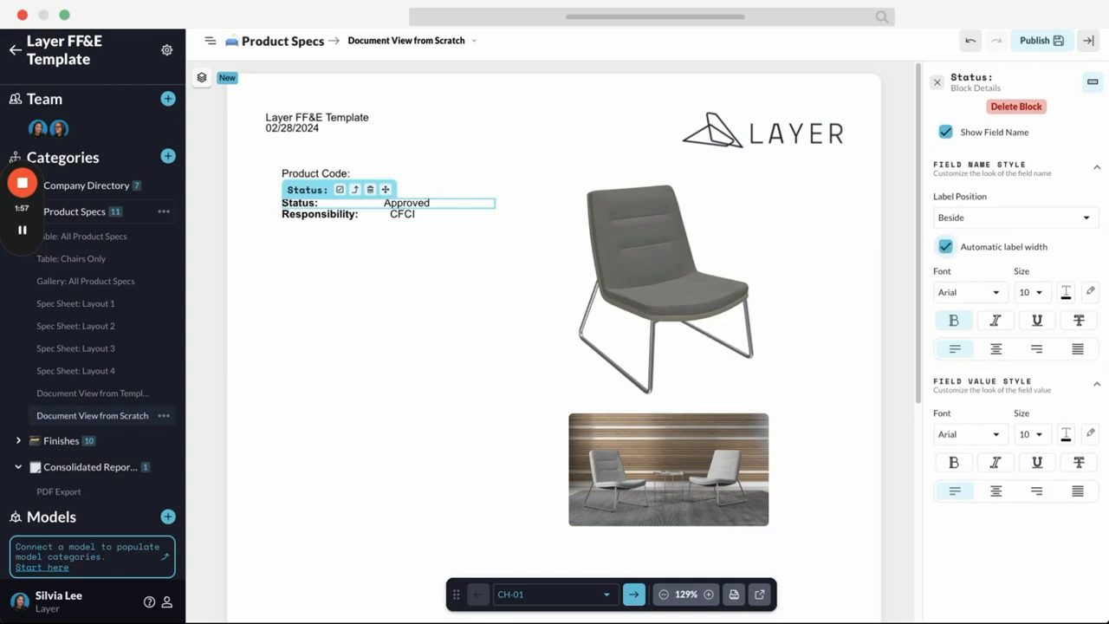
click(945, 246)
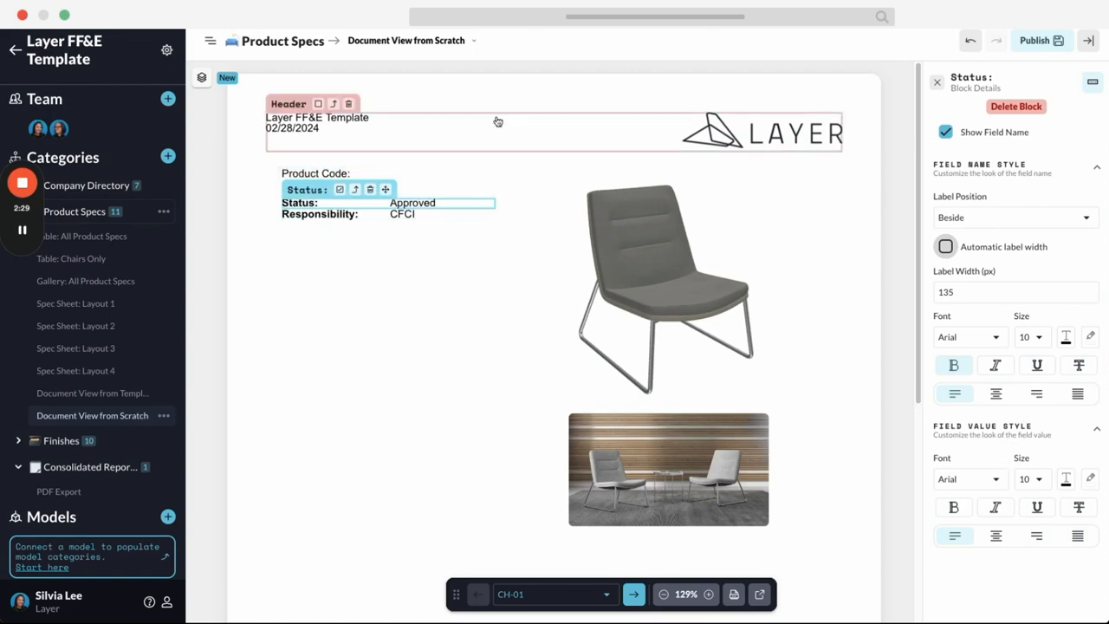
click(938, 82)
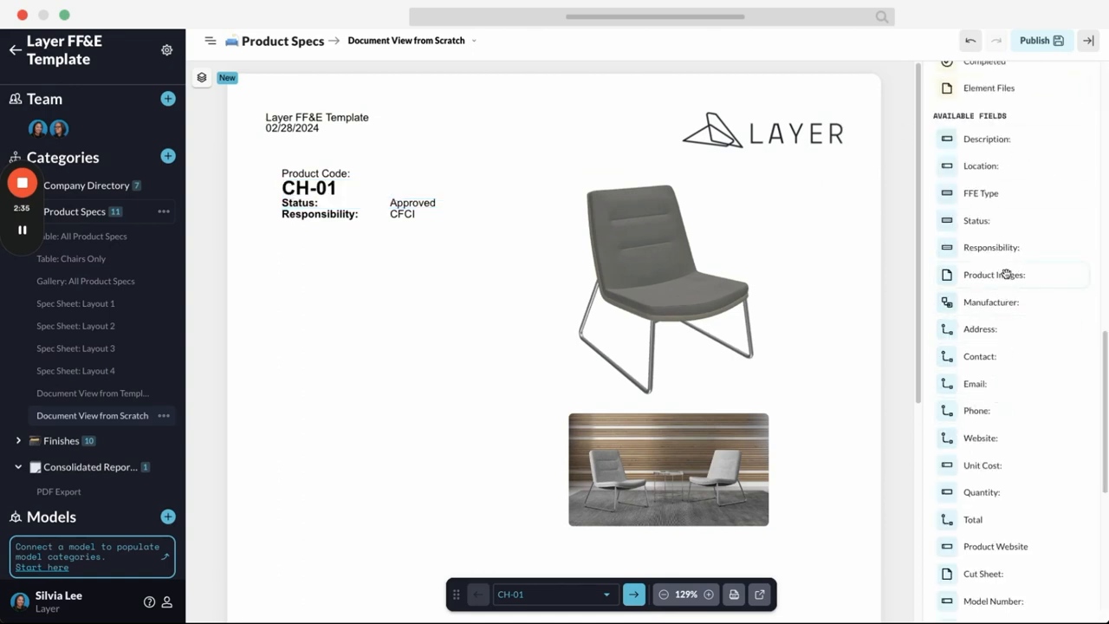
Step: Add the Manufacturer field below Responsibility, displayed as a List with its label position set to Beside
drag(998, 304, 389, 217)
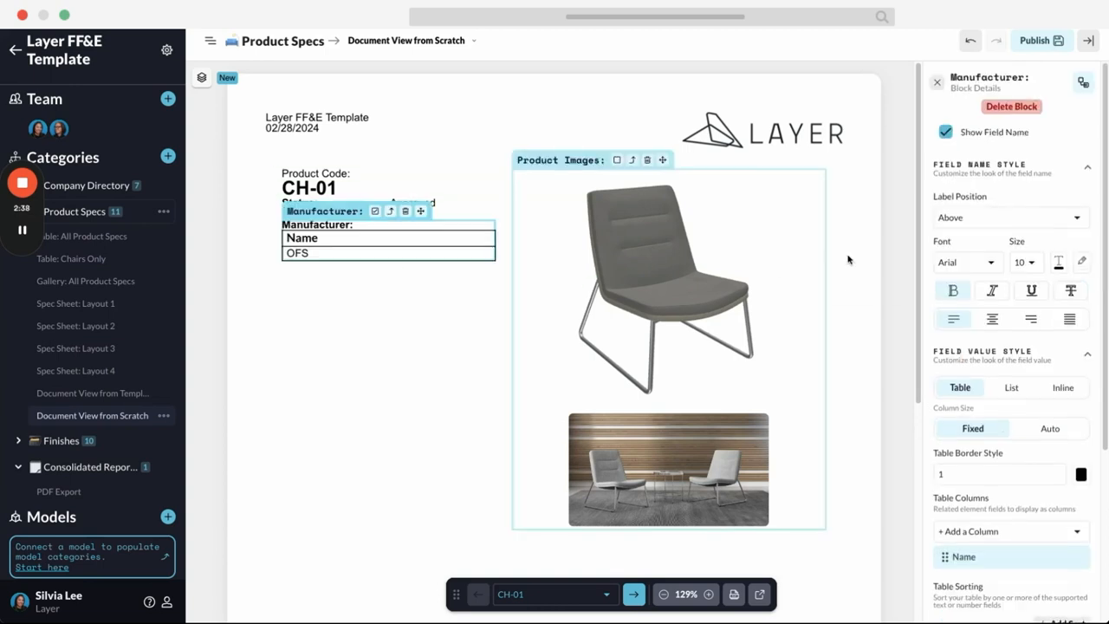
click(1011, 388)
click(981, 220)
click(980, 248)
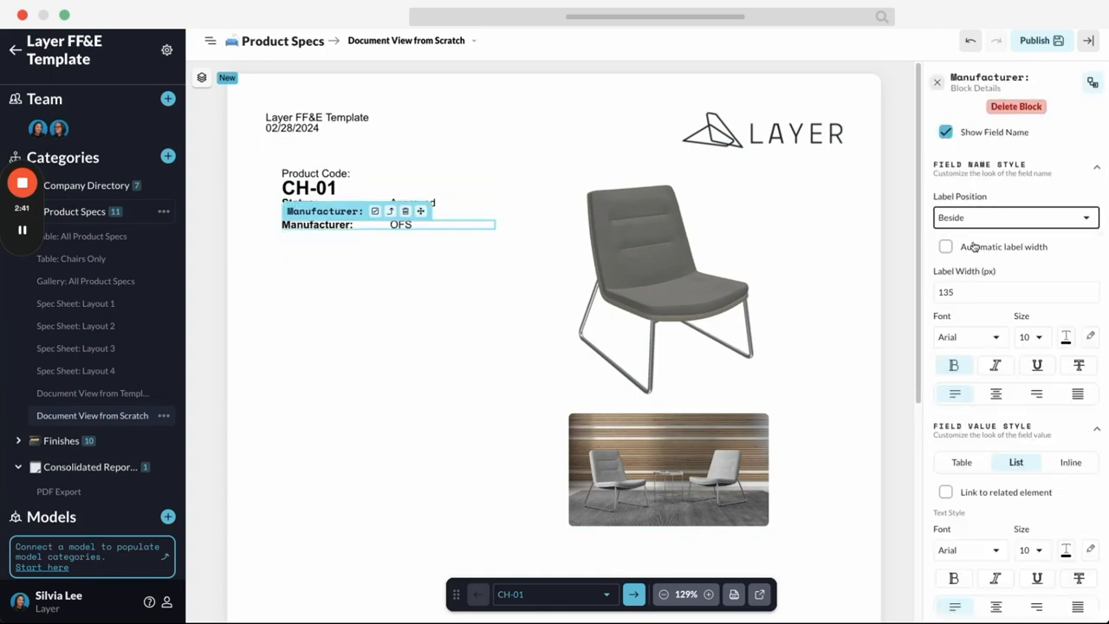
click(937, 81)
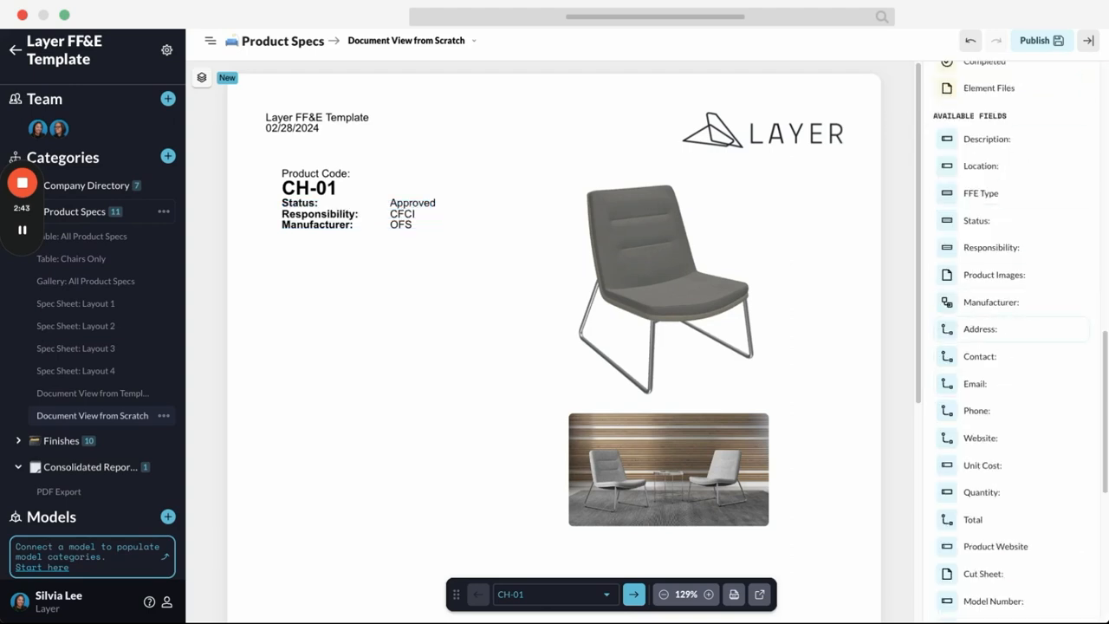
Step: Try adding the Address field below Manufacturer and delete it again
drag(999, 338, 421, 232)
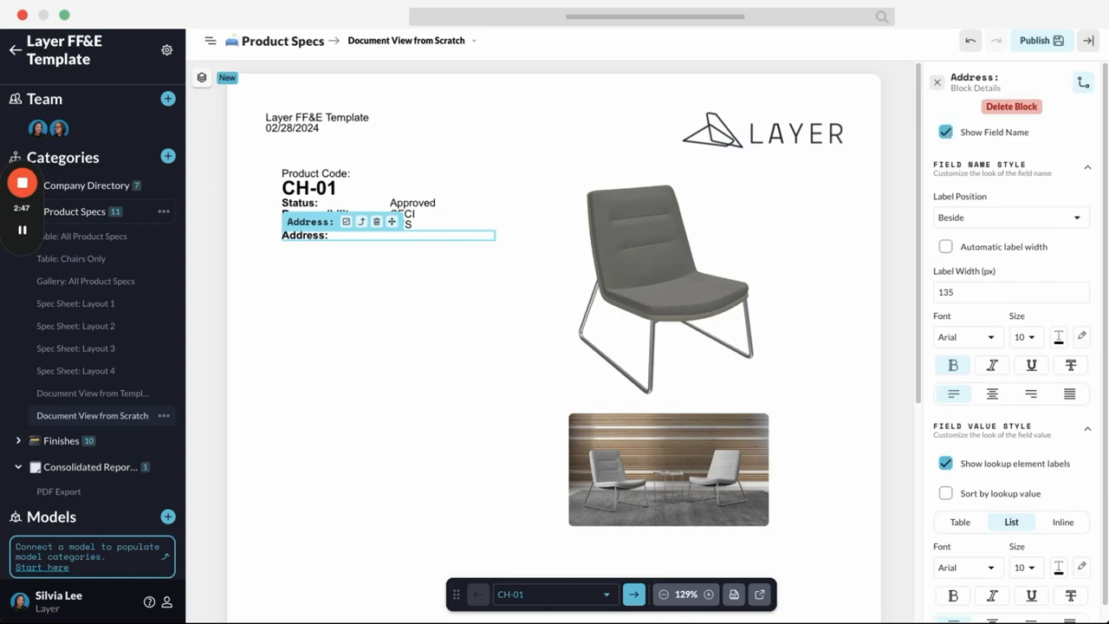
click(377, 222)
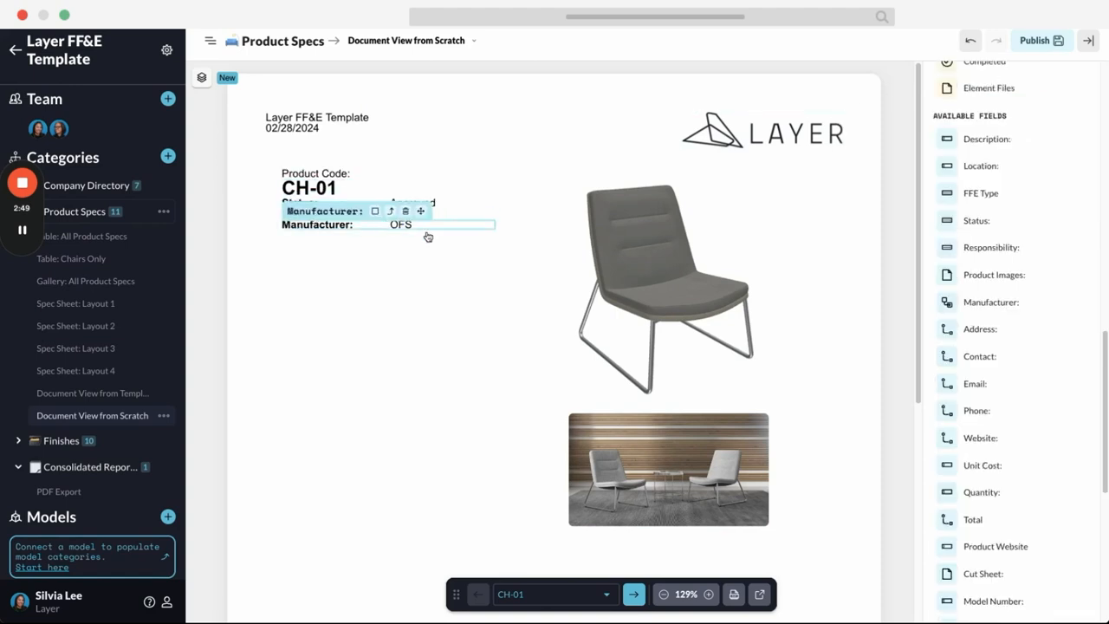
Step: Add the Quantity, Model Number and Model Name fields in that order below Manufacturer and close the editor
scroll(1002, 425, down, 3)
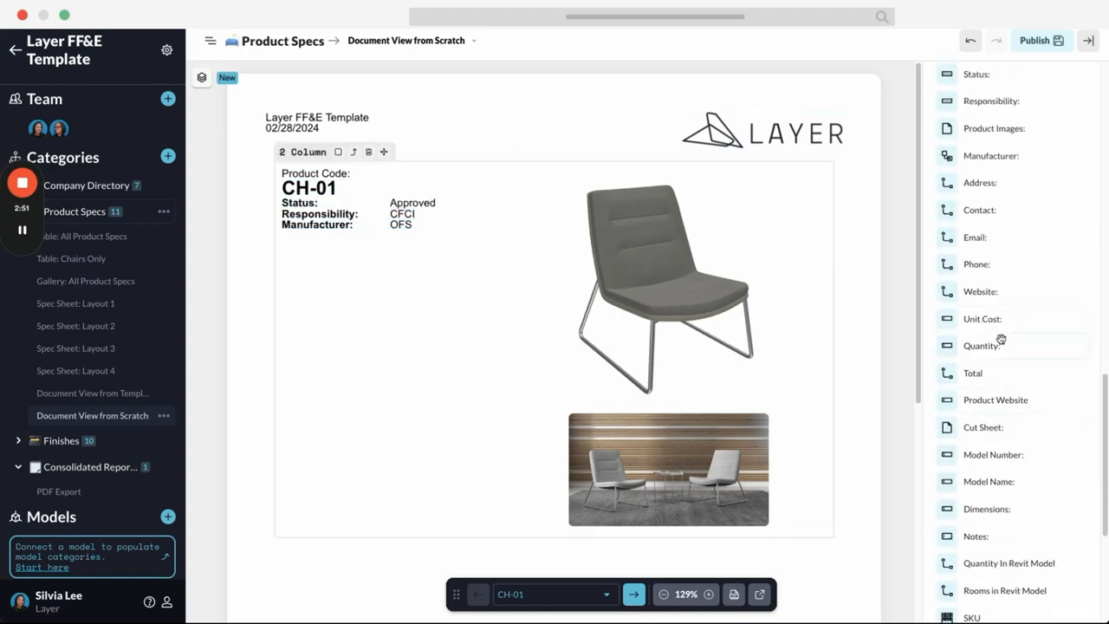
drag(999, 345, 389, 235)
click(937, 82)
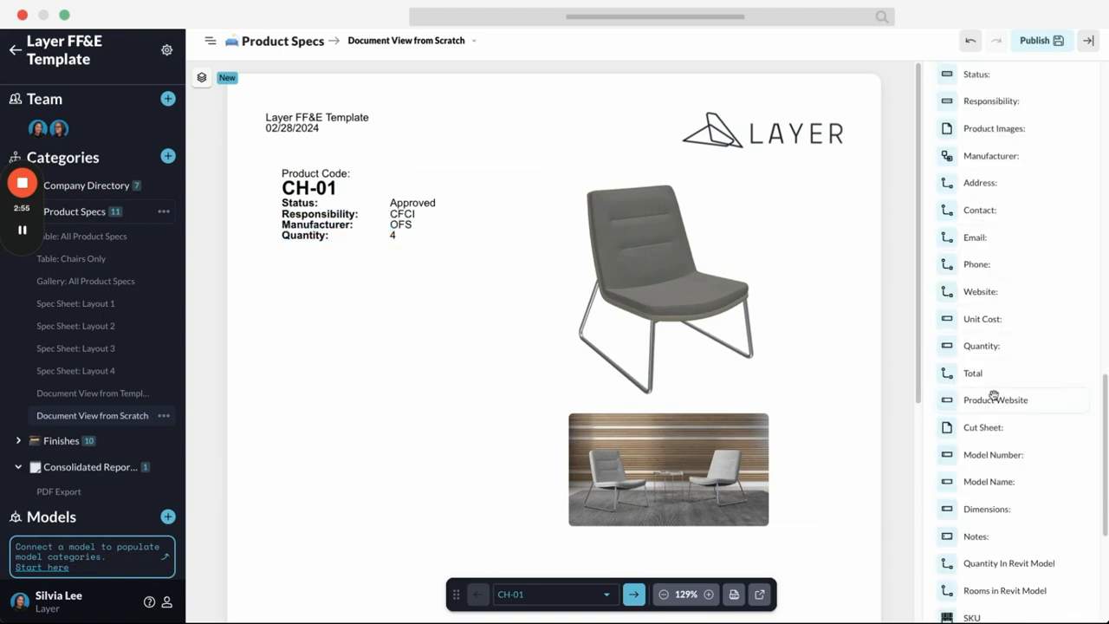
drag(995, 445, 355, 240)
click(937, 81)
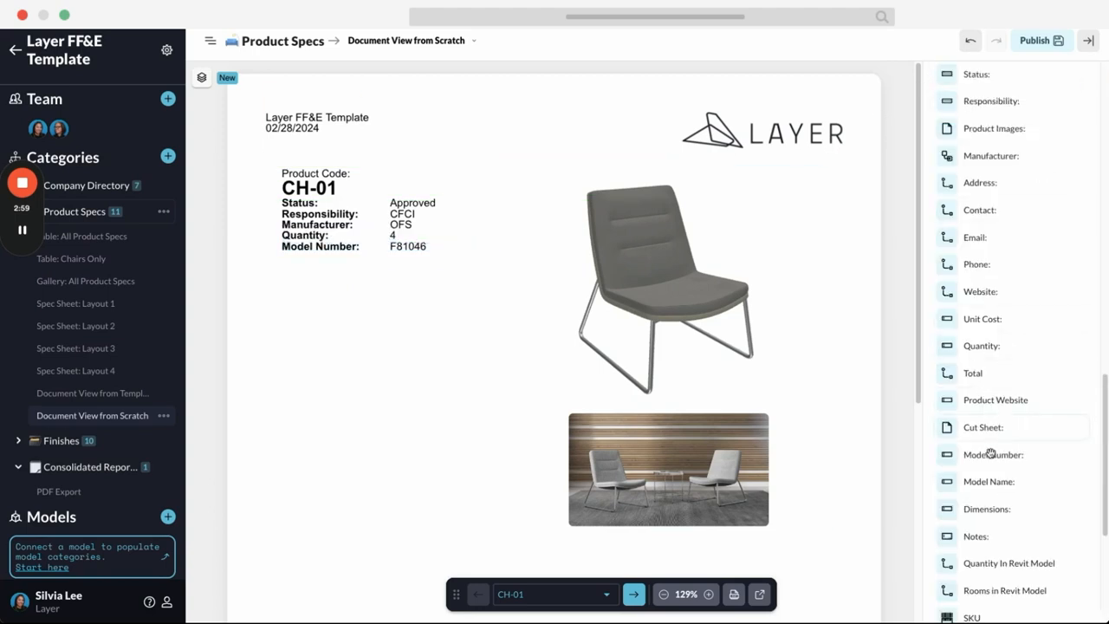
drag(990, 480, 387, 248)
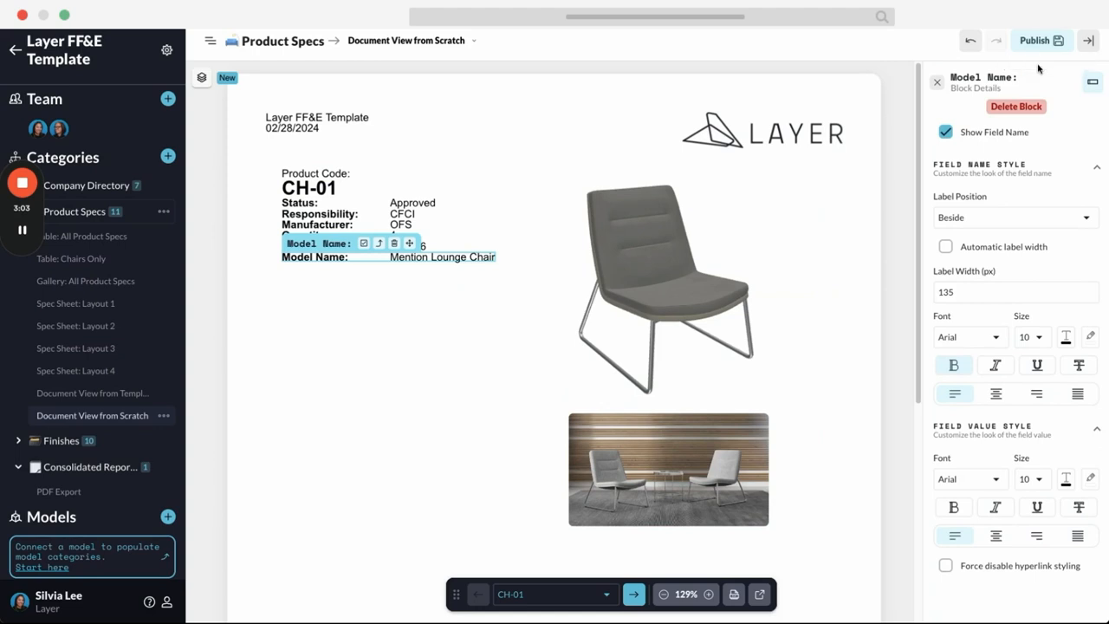
click(1089, 41)
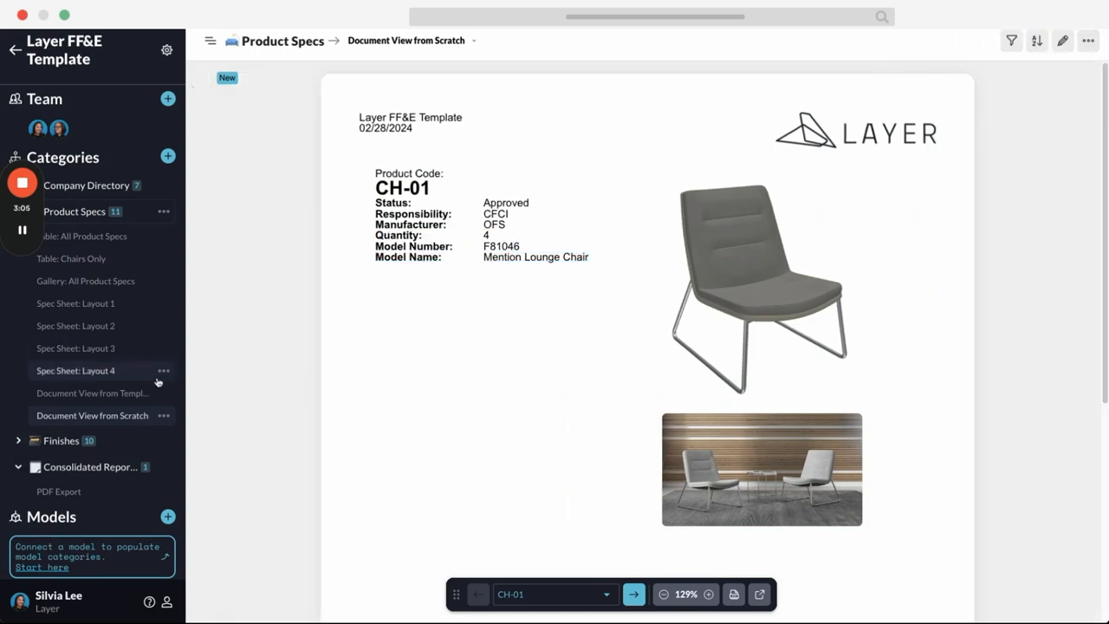
Step: Set the view's Default Document Style to No Default Style, save the changes and reopen the view for editing
click(163, 416)
click(224, 462)
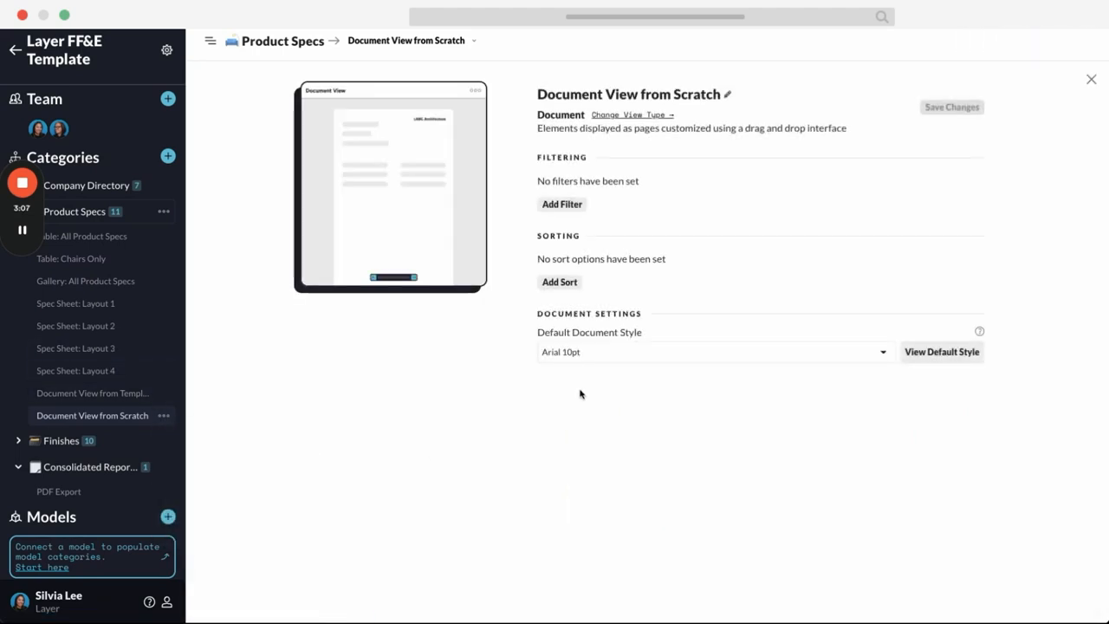
click(950, 352)
click(719, 115)
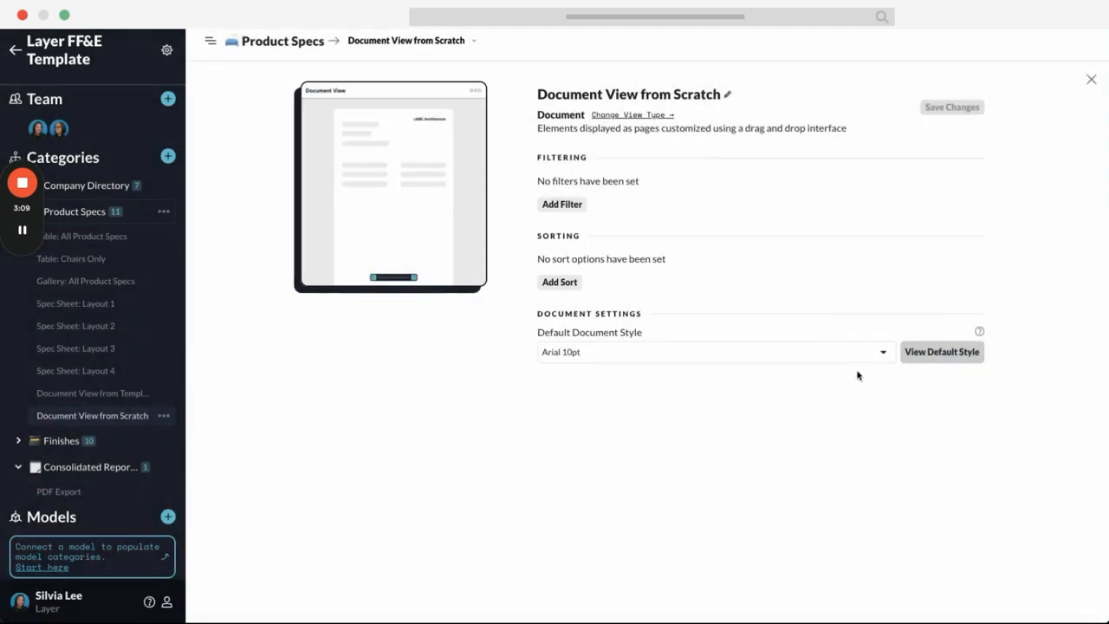
click(737, 353)
click(554, 382)
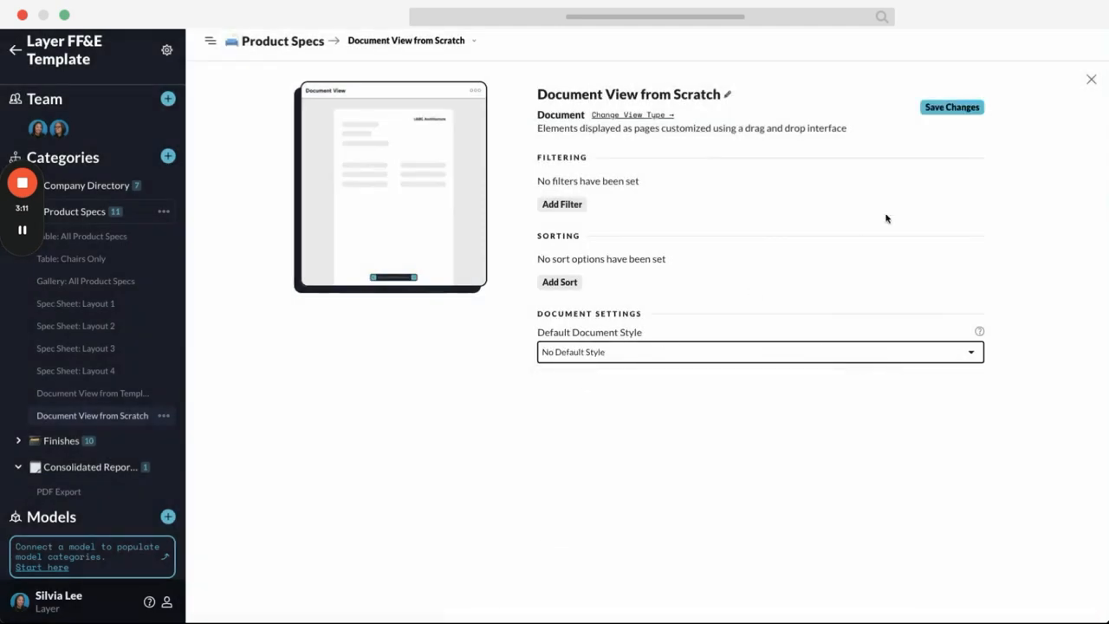
click(942, 110)
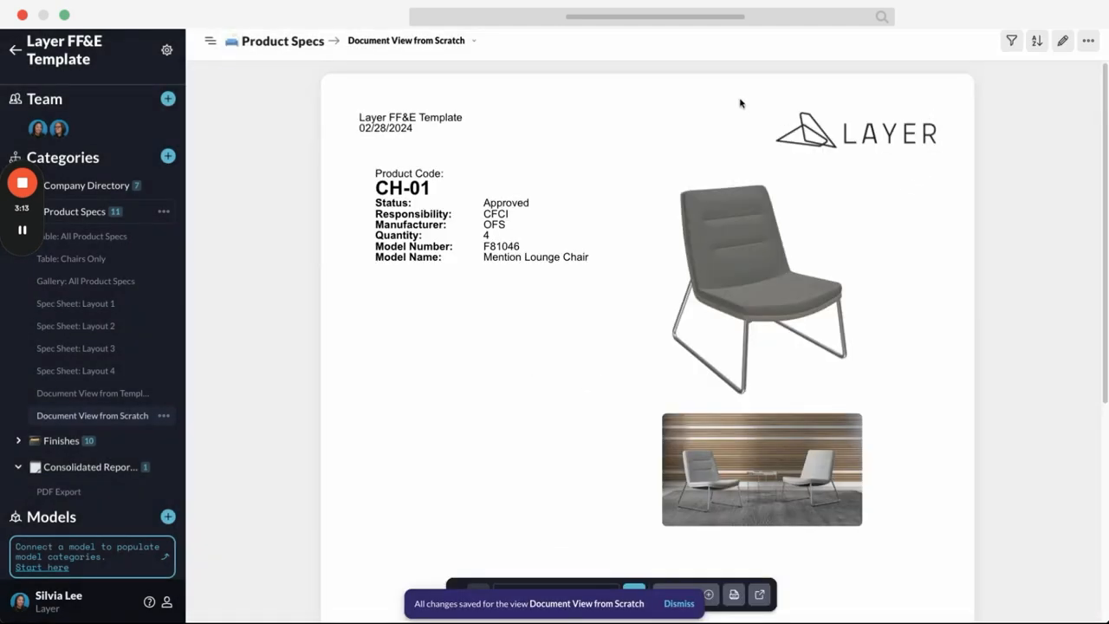
click(1063, 41)
Step: Try placing a Static Text block above the product images and delete it again
mouse_move(984, 436)
mouse_down()
mouse_move(966, 447)
mouse_move(406, 298)
mouse_move(403, 251)
mouse_move(407, 277)
mouse_move(646, 186)
mouse_up()
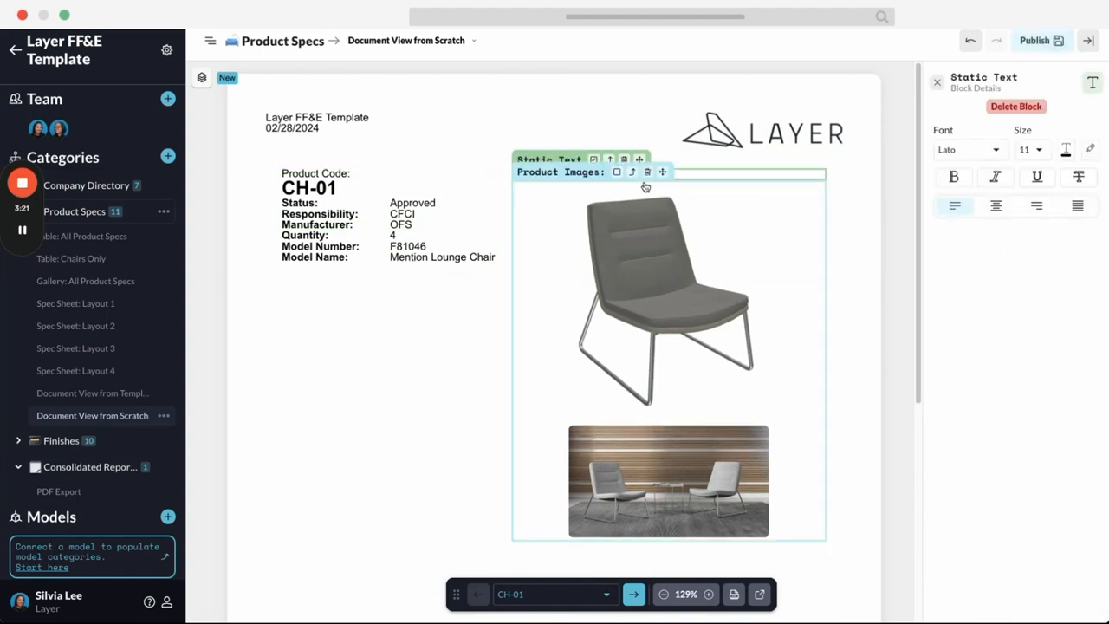
click(625, 161)
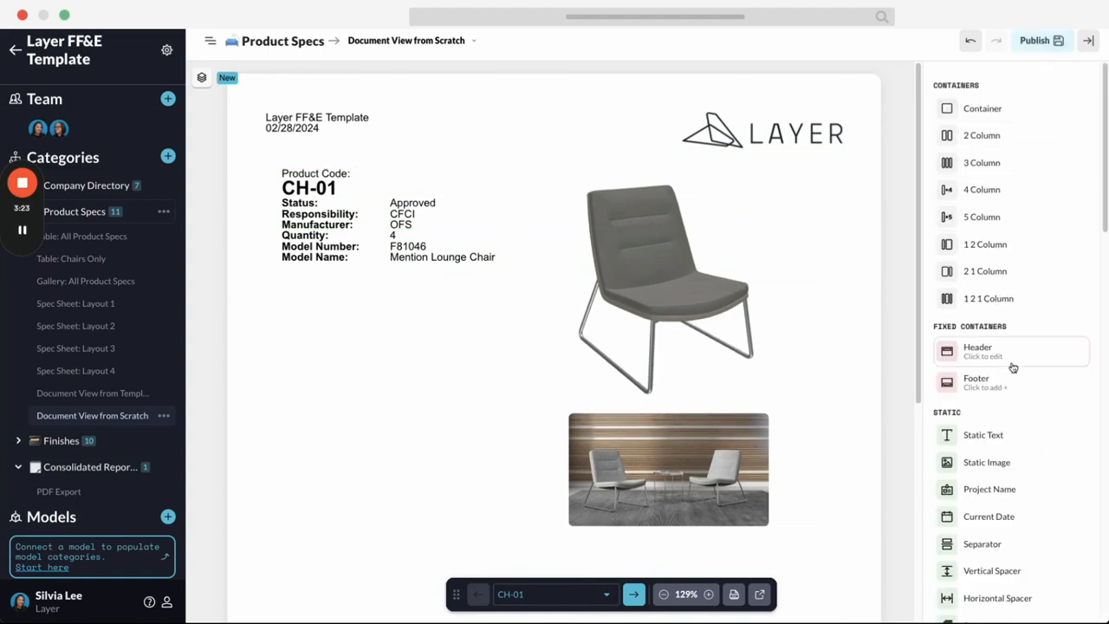
Step: Add a Vertical Spacer below the Model Name field
scroll(1029, 405, down, 2)
scroll(1029, 405, down, 1)
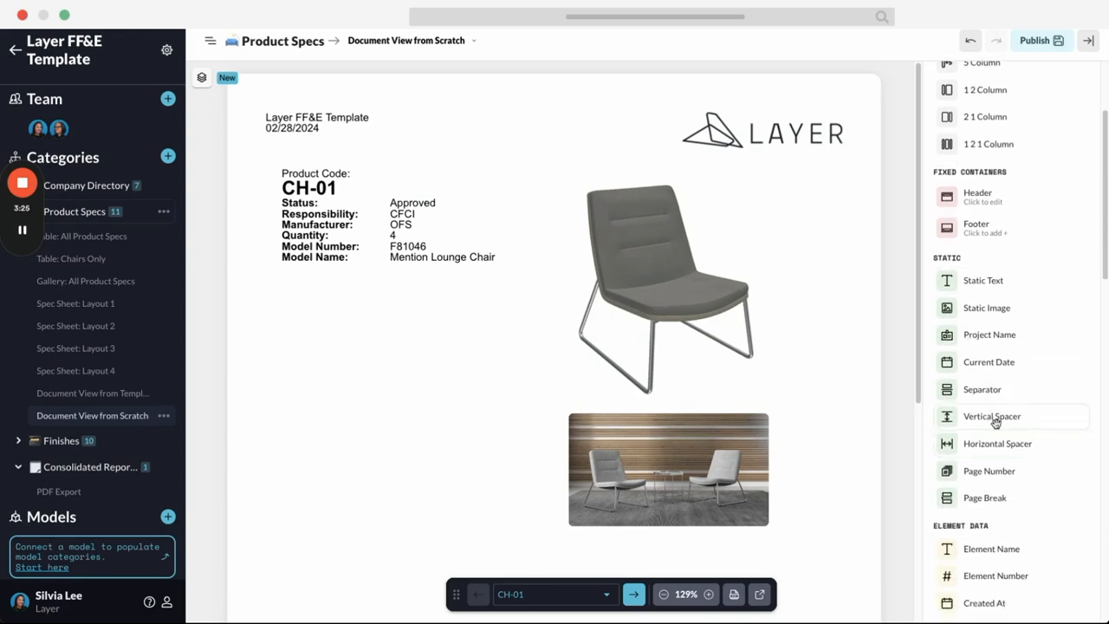
drag(996, 417, 404, 268)
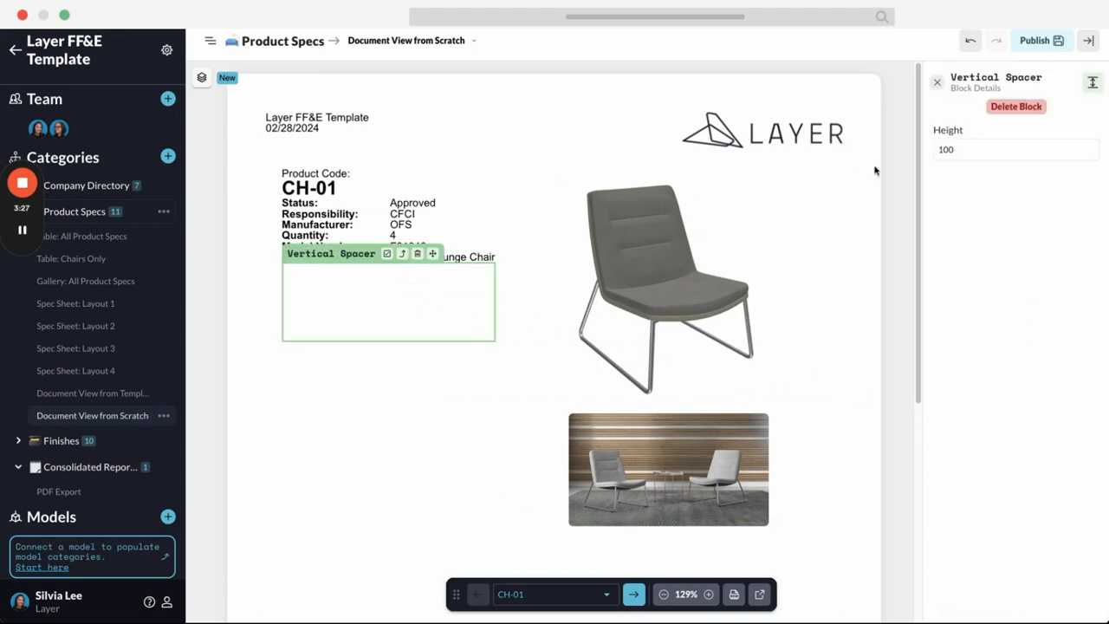
Step: Set the height of the Vertical Spacer below the Model Name field to 10 and close its settings
click(988, 152)
key(BackSpace)
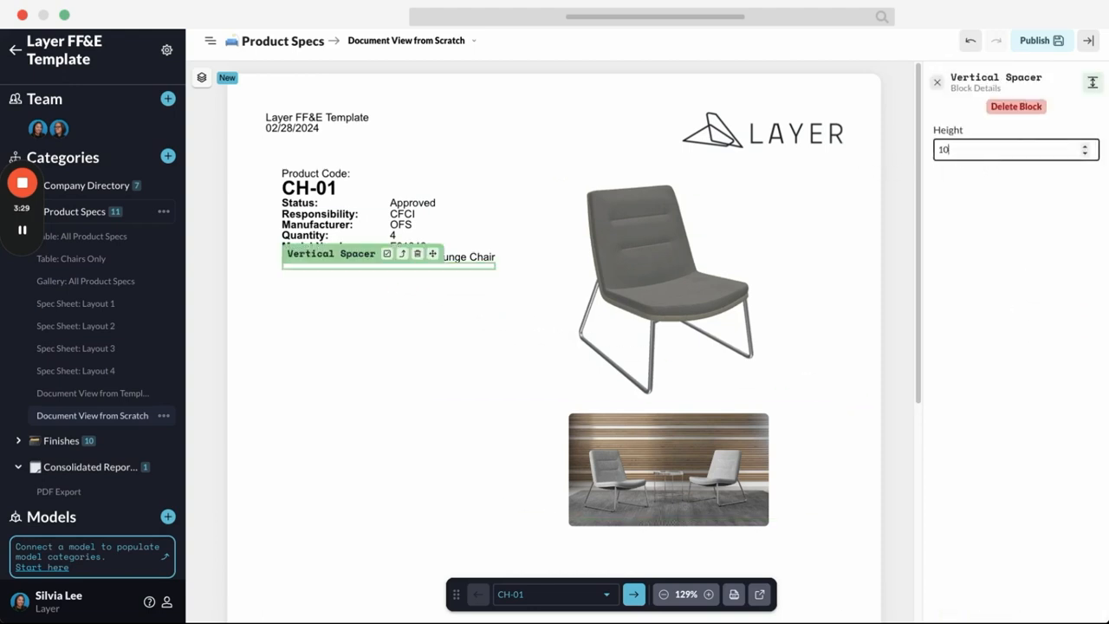
click(936, 82)
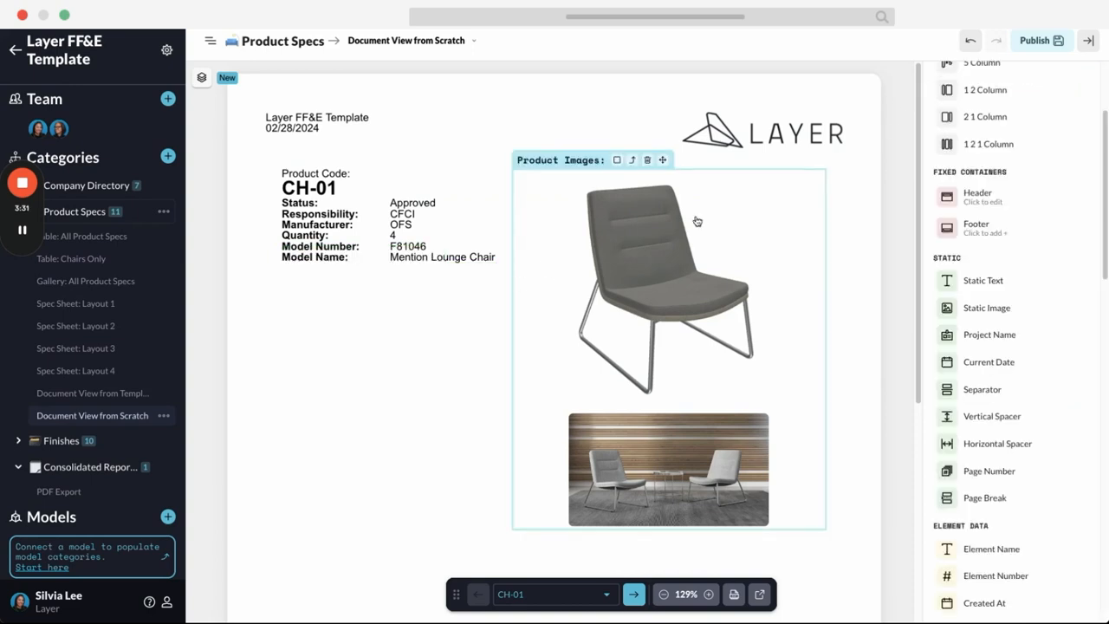
click(454, 263)
double_click(983, 156)
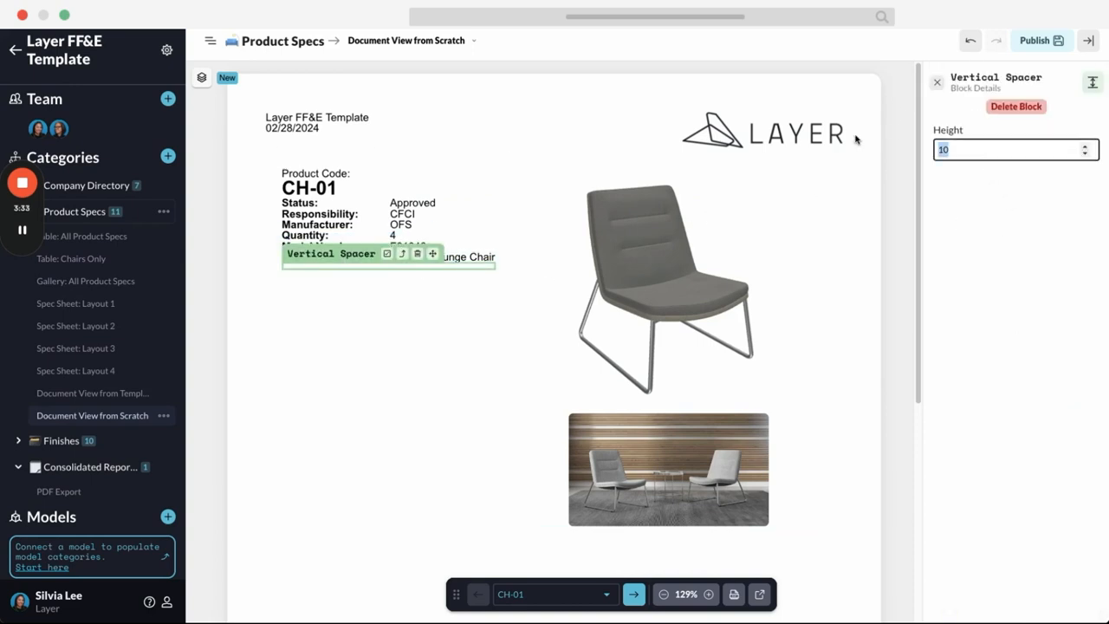
click(937, 82)
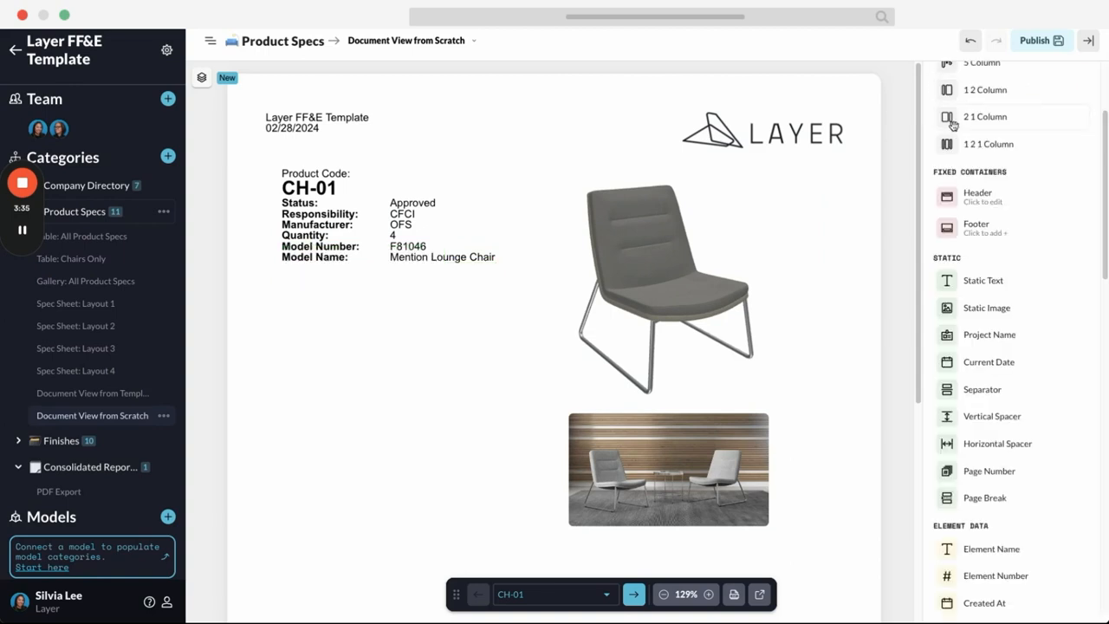
Step: Add the Description, Location and FFE Type fields in that order below the Vertical Spacer
scroll(1010, 426, down, 6)
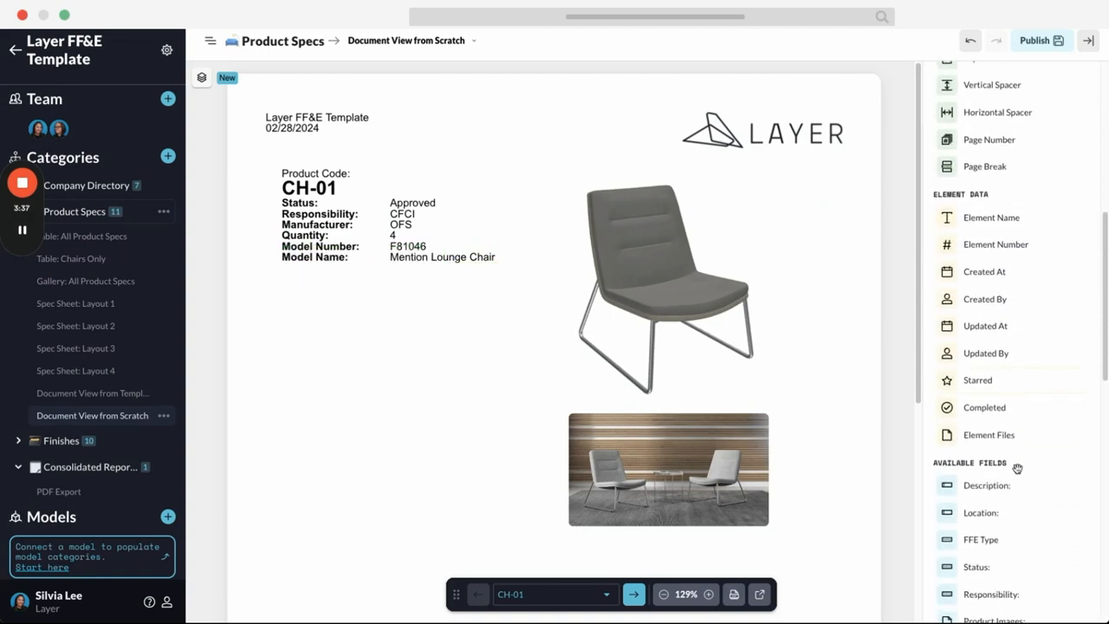
drag(970, 294, 375, 279)
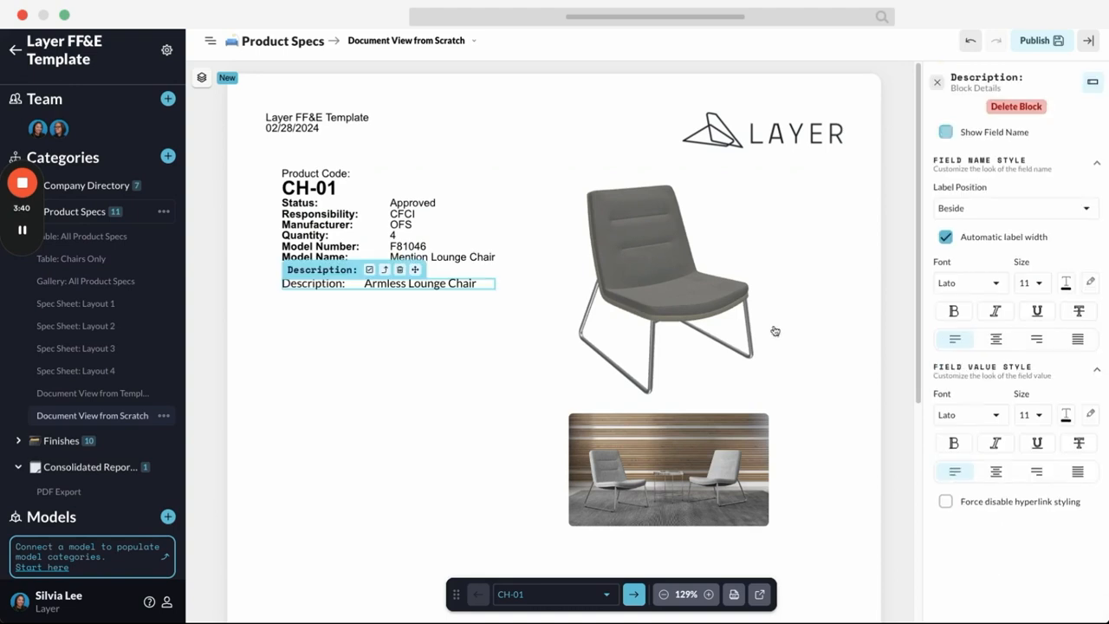
click(937, 83)
drag(1008, 325, 421, 294)
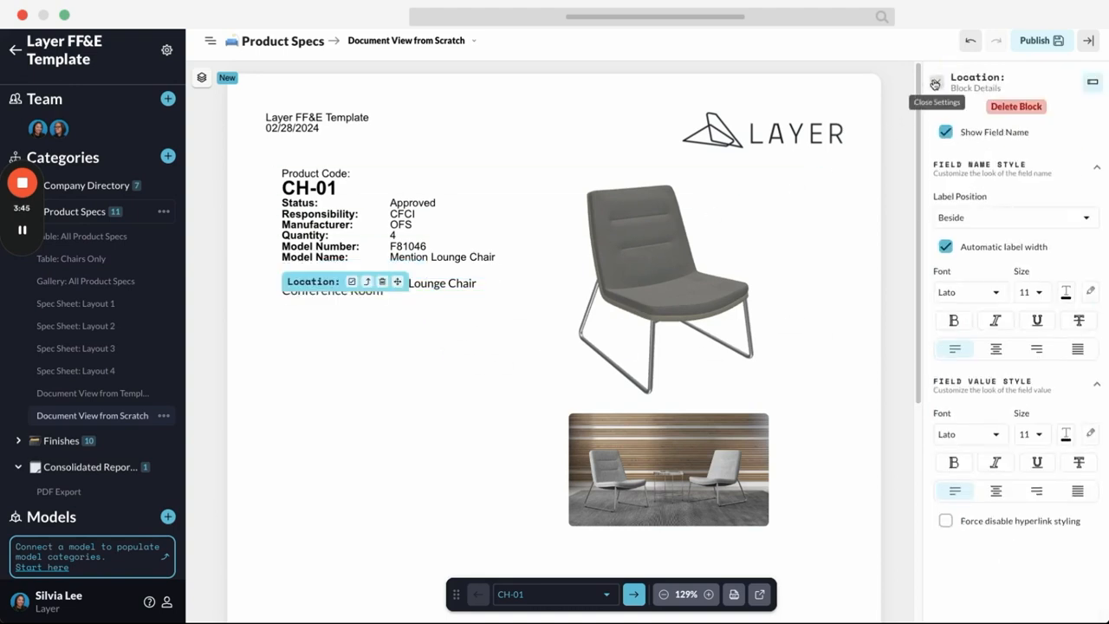
click(937, 83)
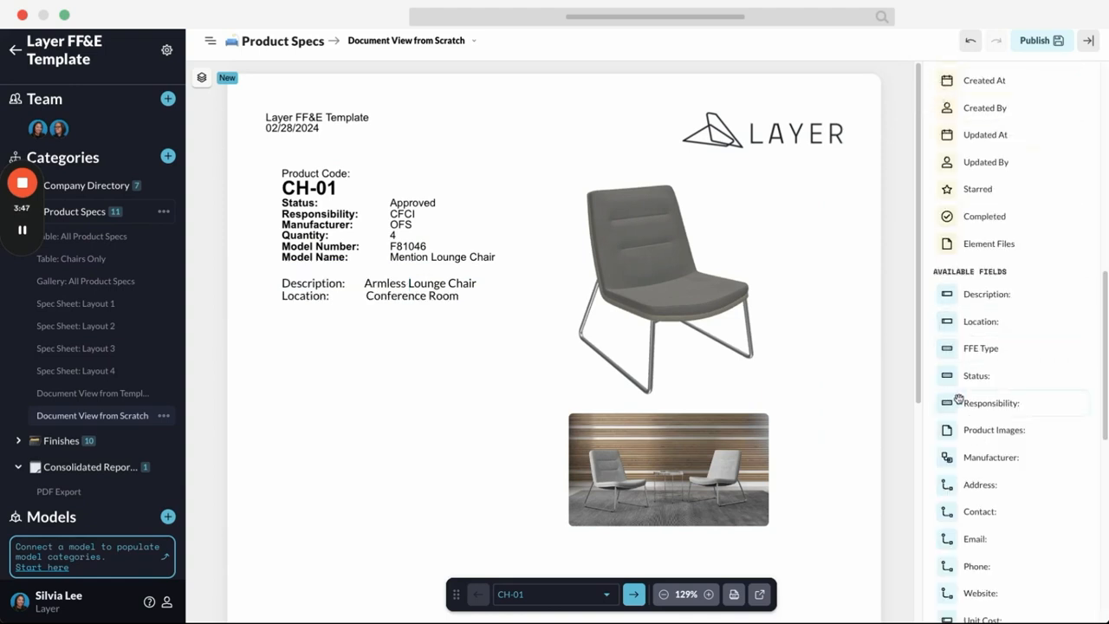
drag(985, 354, 418, 317)
click(936, 82)
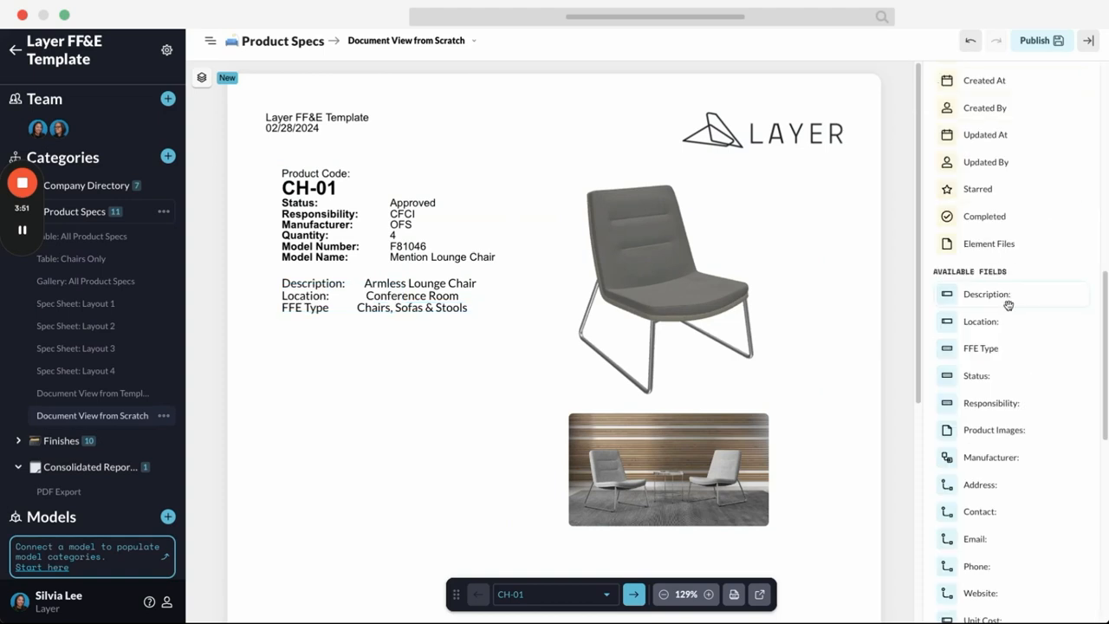
Step: Add the Status and Responsibility fields in that order below FFE Type
drag(937, 380, 422, 320)
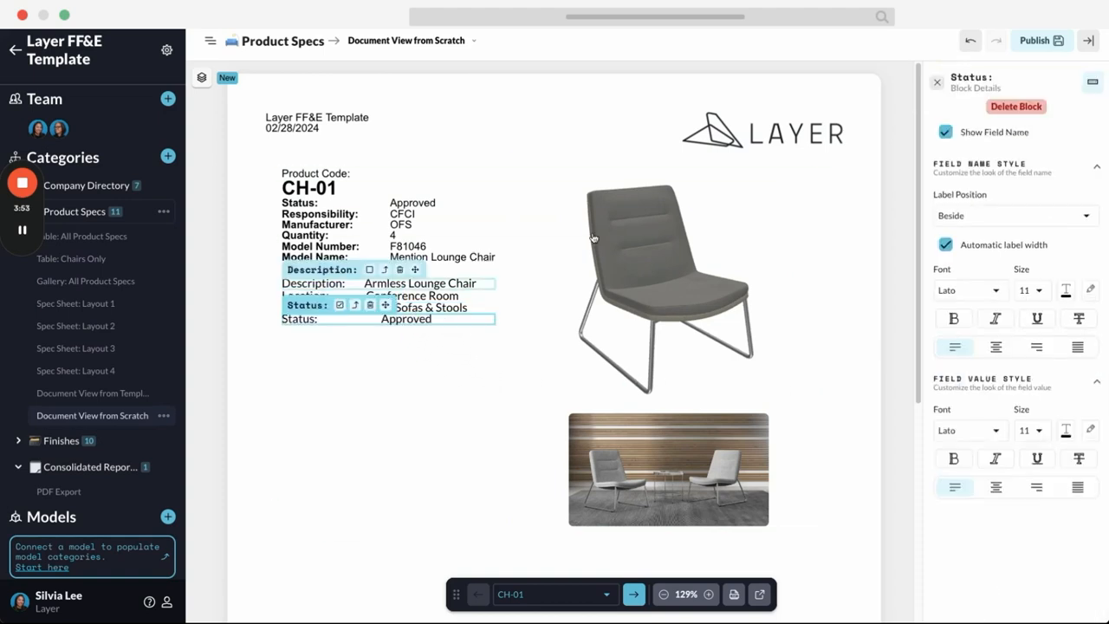
click(936, 83)
drag(998, 405, 435, 331)
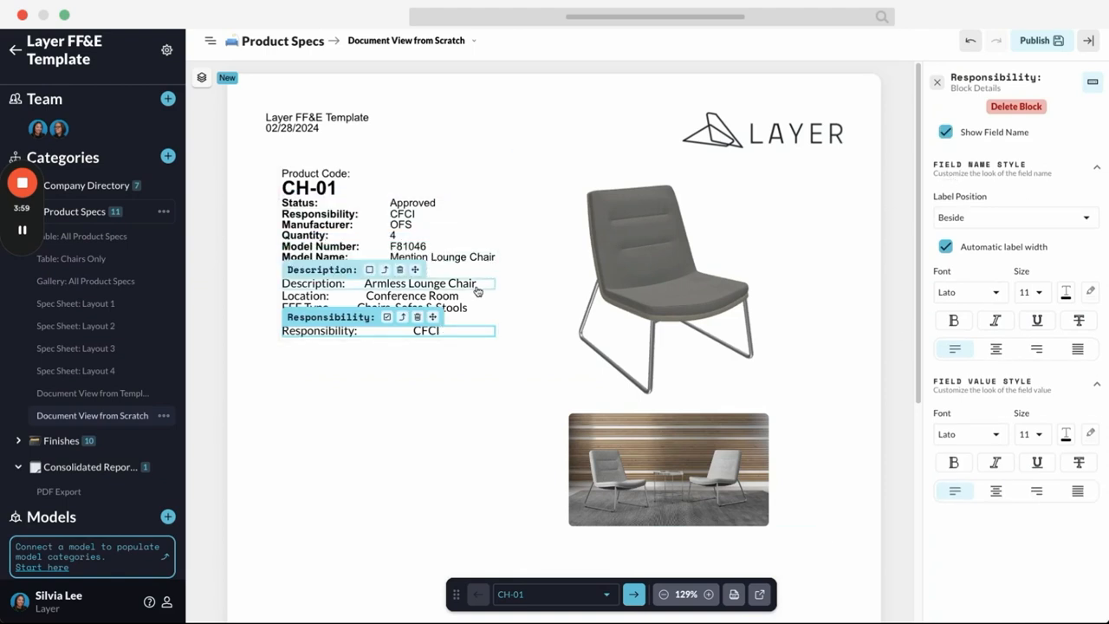
click(468, 426)
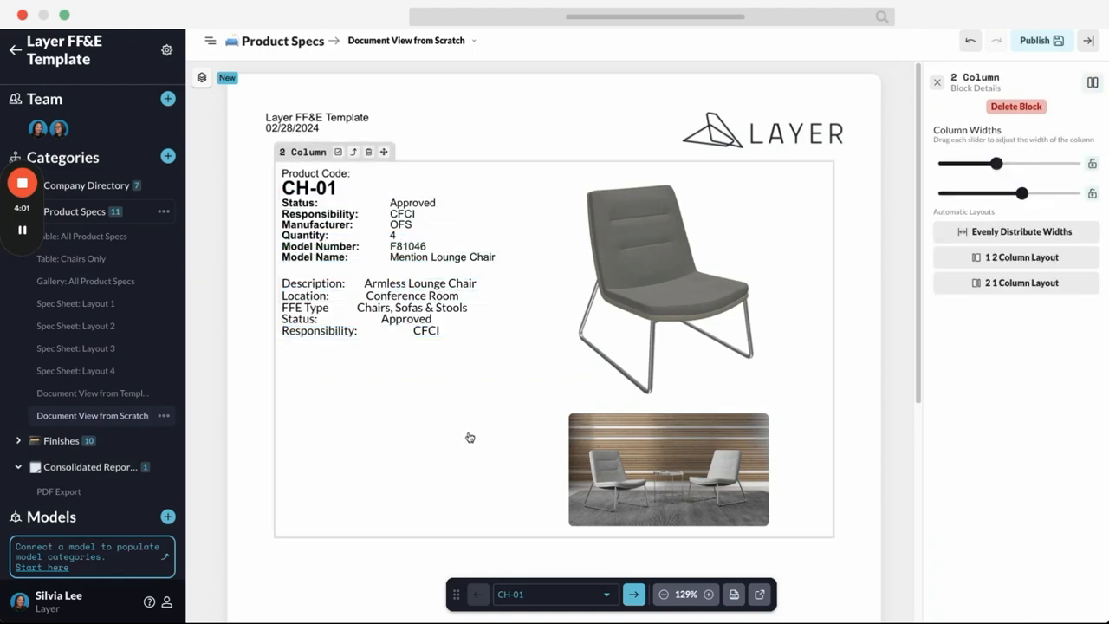
Step: Compare the new Description field's settings with the upper Status field's, and turn off Automatic label width for Description
click(455, 285)
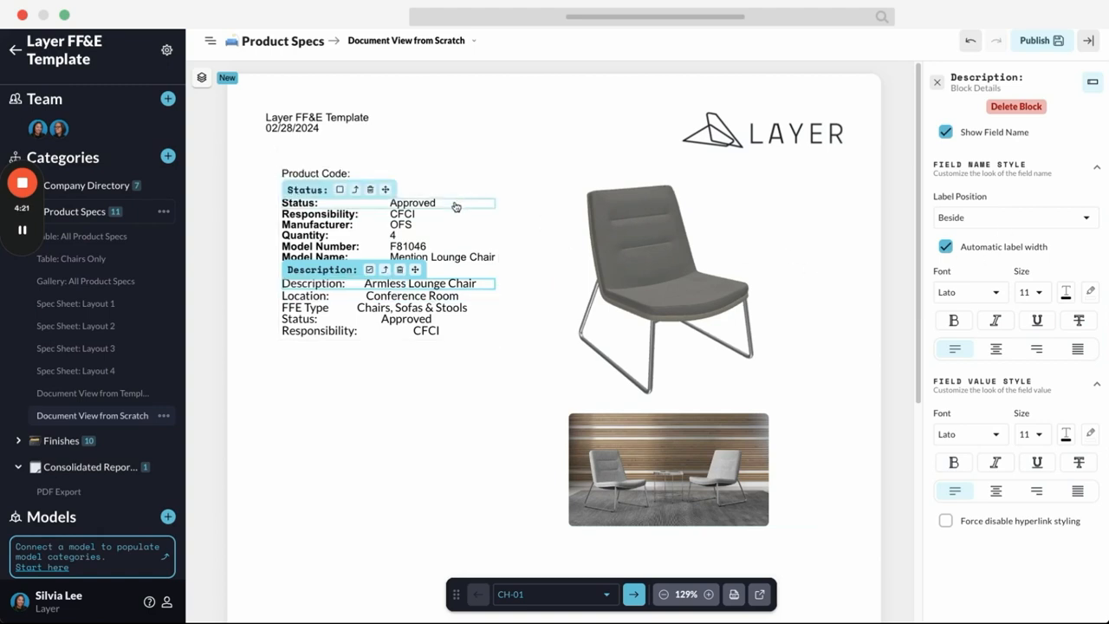
click(346, 203)
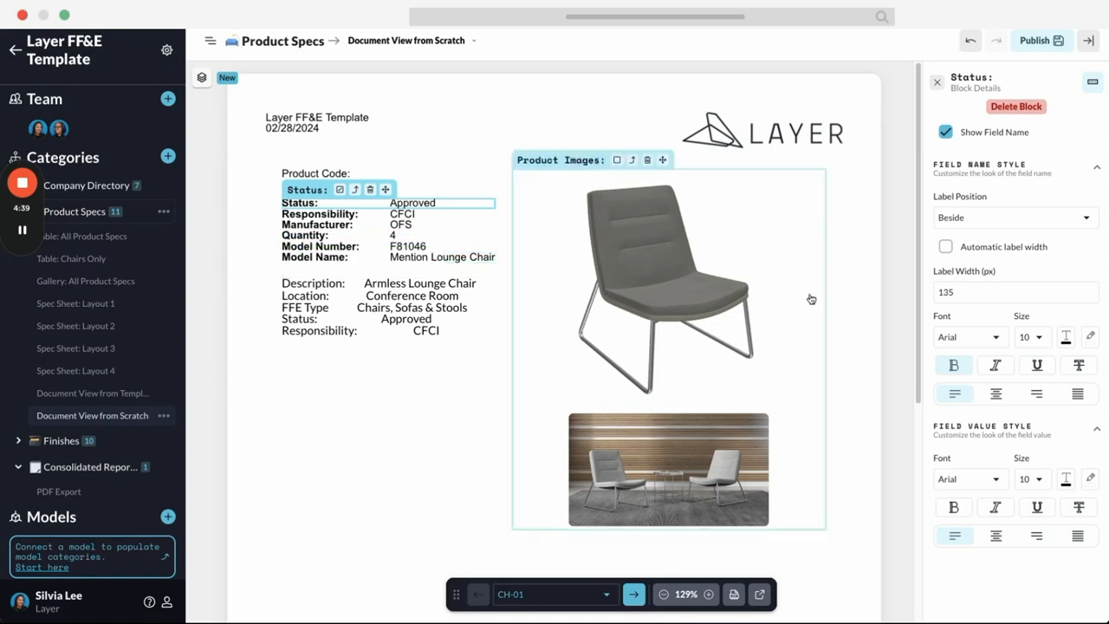
click(479, 284)
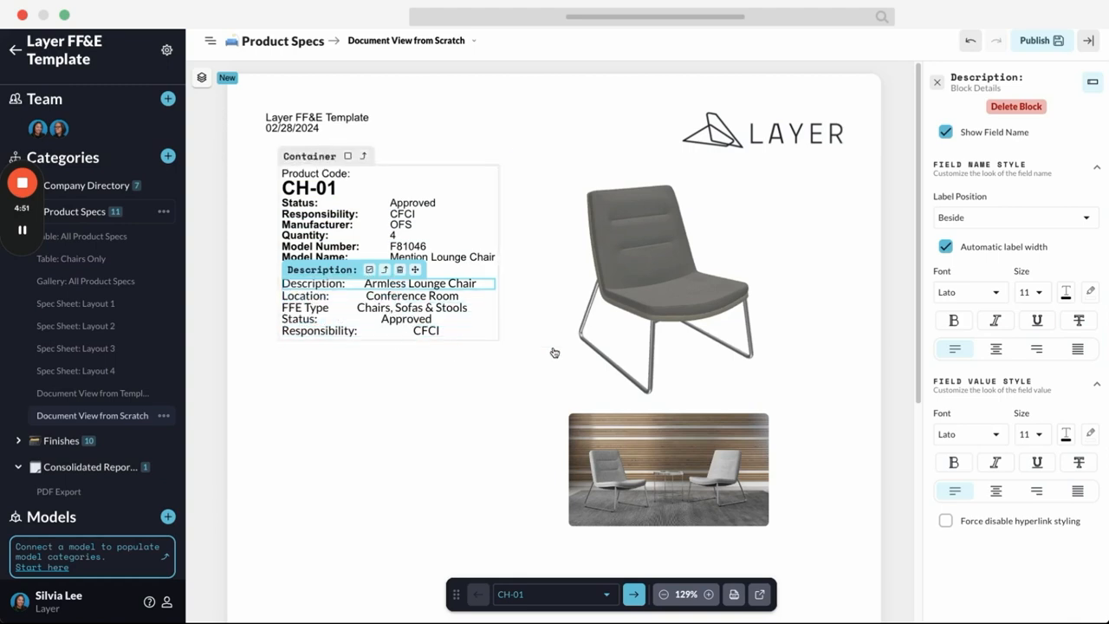
click(946, 246)
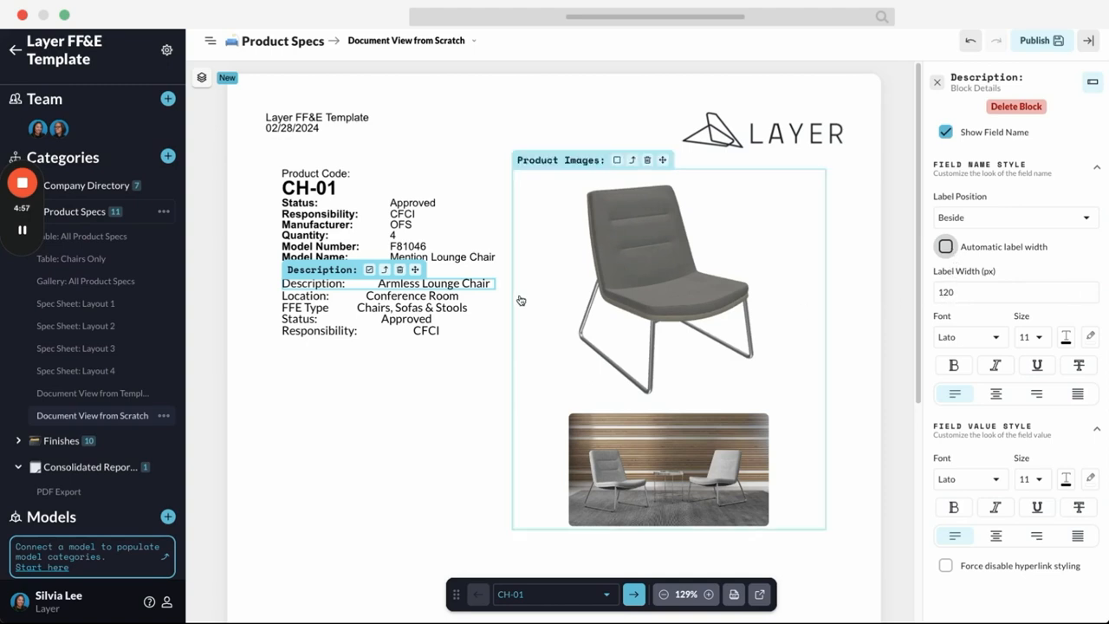
click(429, 298)
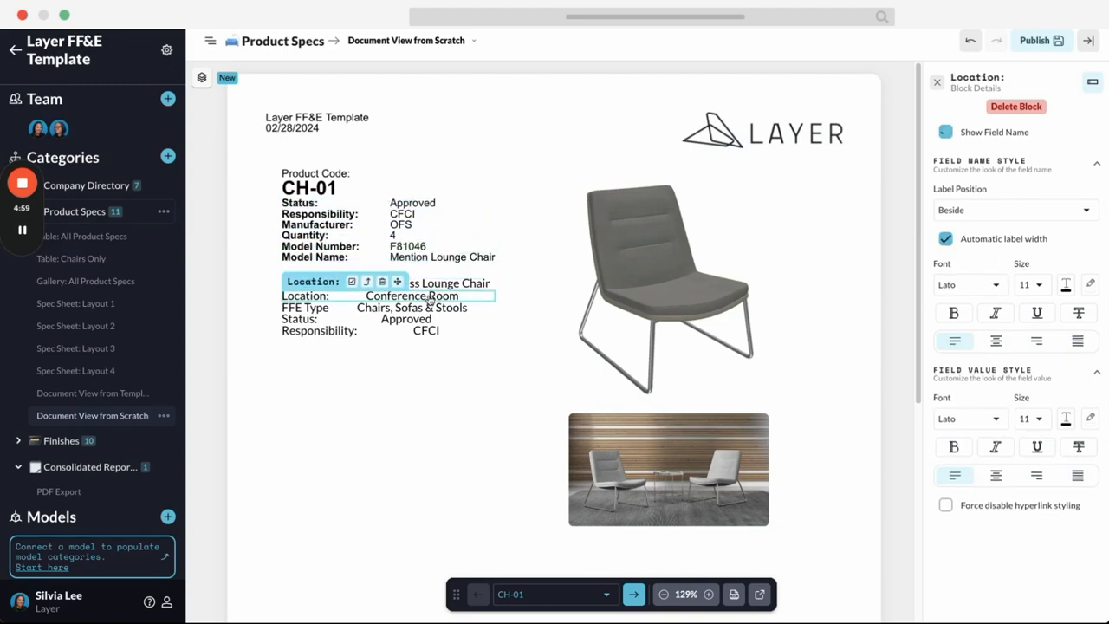
click(371, 305)
drag(442, 284, 450, 299)
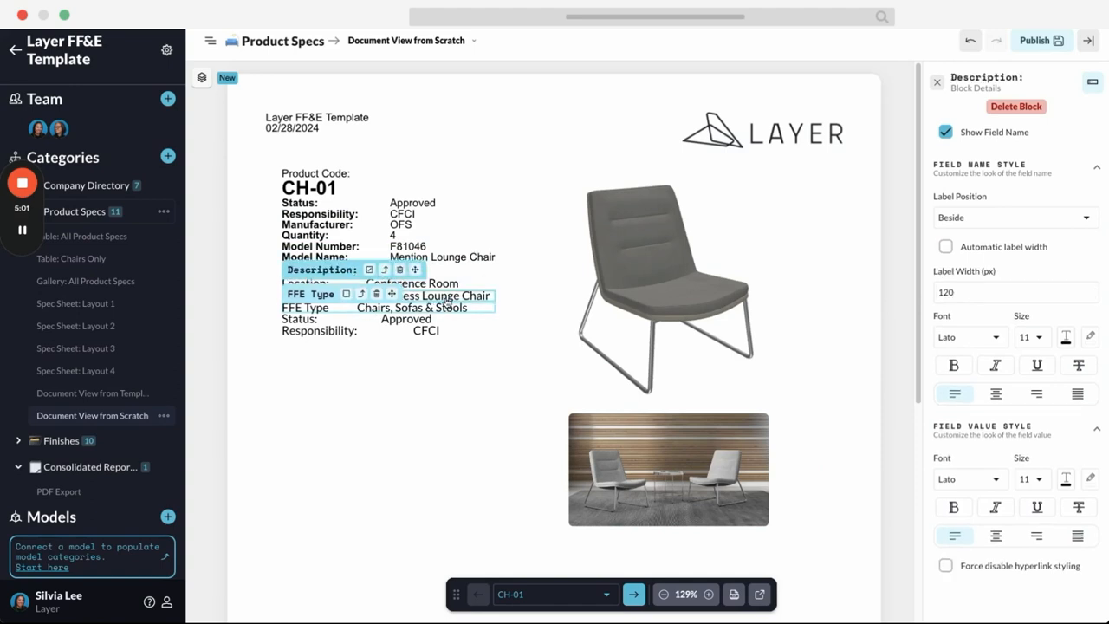
click(972, 40)
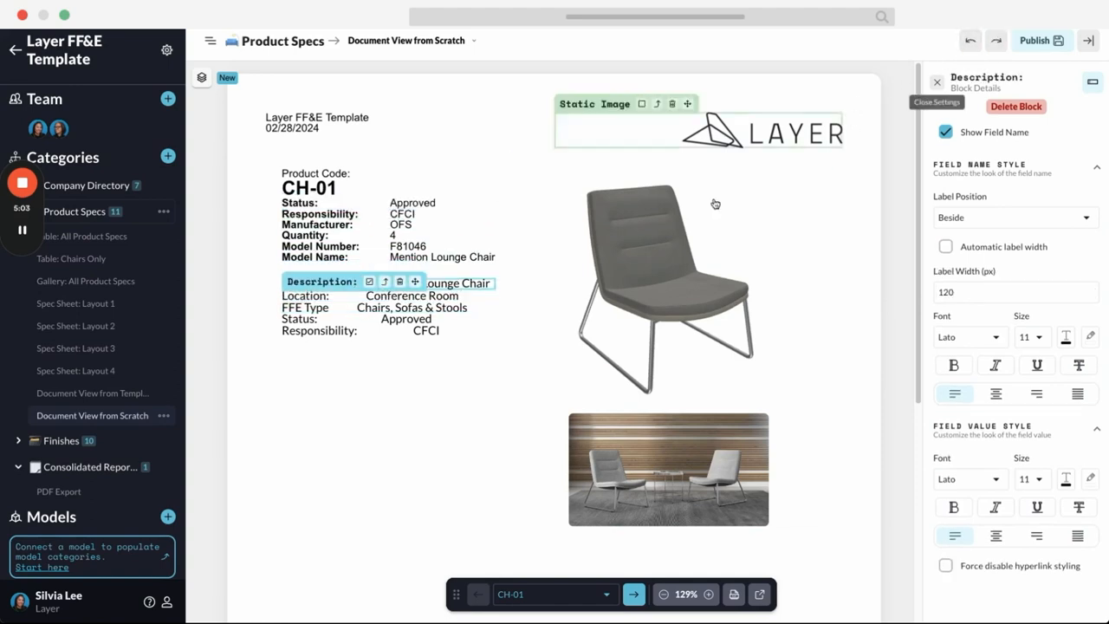
Step: Turn off Automatic label width for the Location, FFE Type, Status and Responsibility fields in the group below the spacer
click(947, 246)
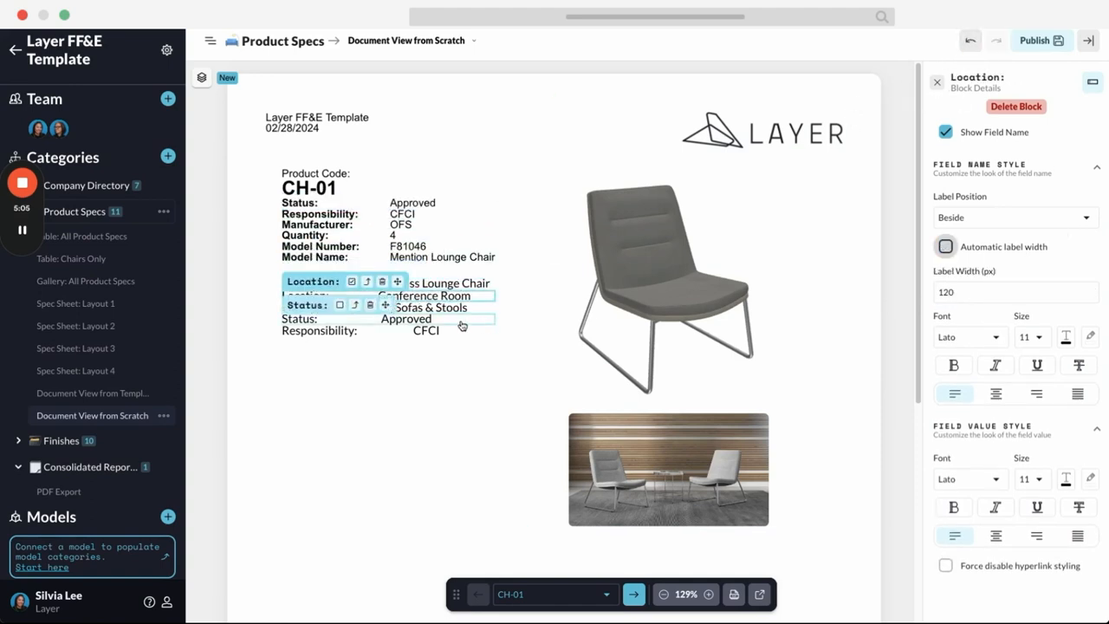
click(468, 323)
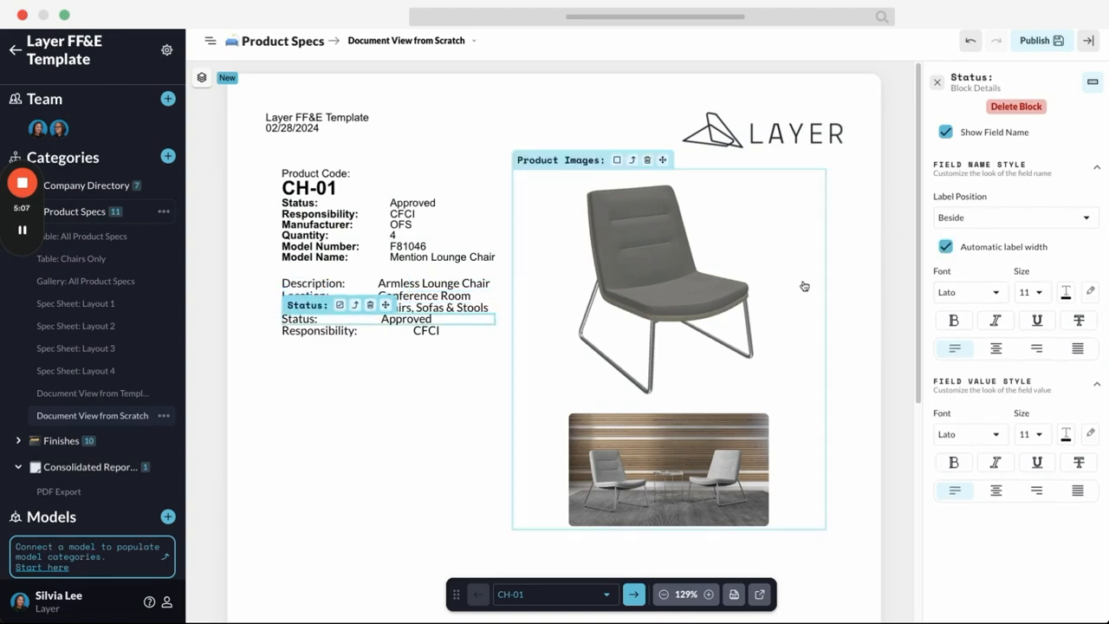
click(946, 246)
click(458, 339)
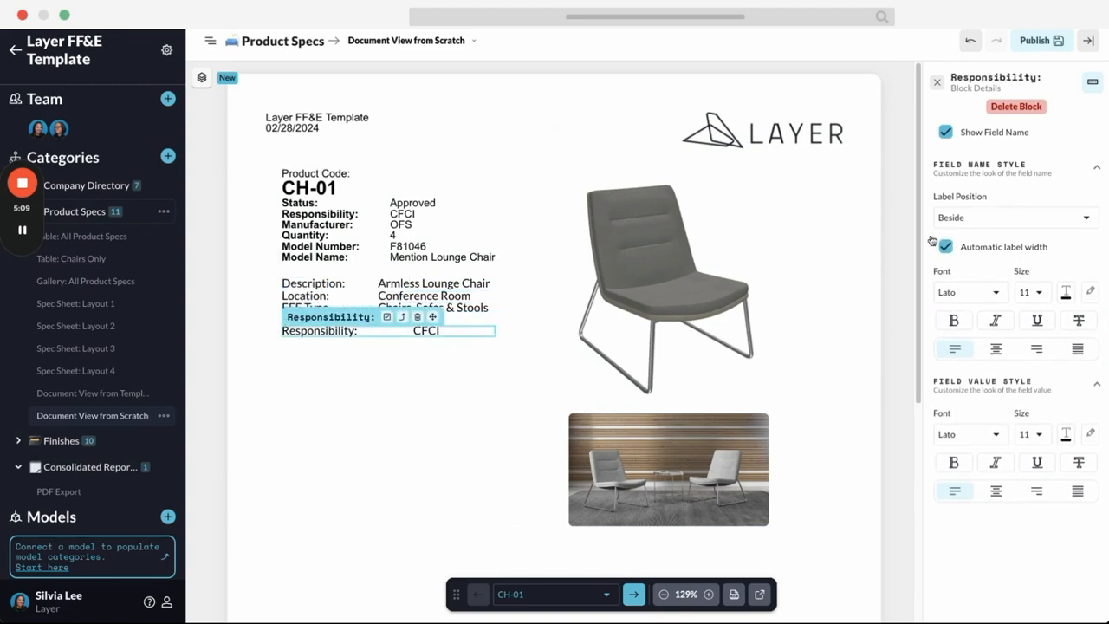
click(946, 246)
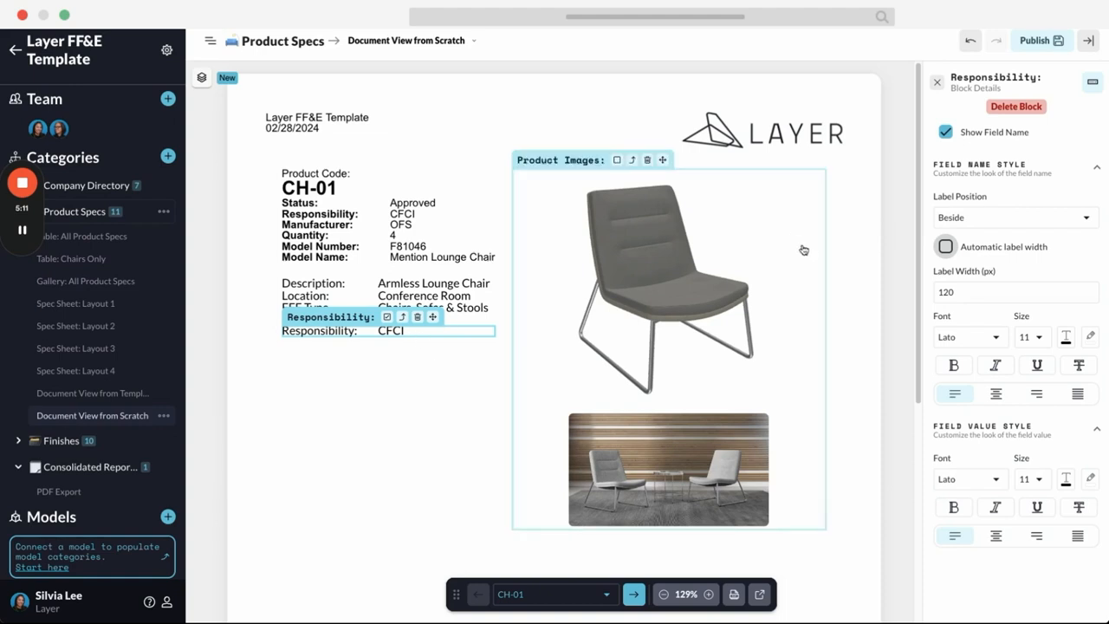
Step: Make the field names bold for Description, Location, FFE Type, Status and Responsibility in the group below the spacer
click(467, 285)
click(954, 368)
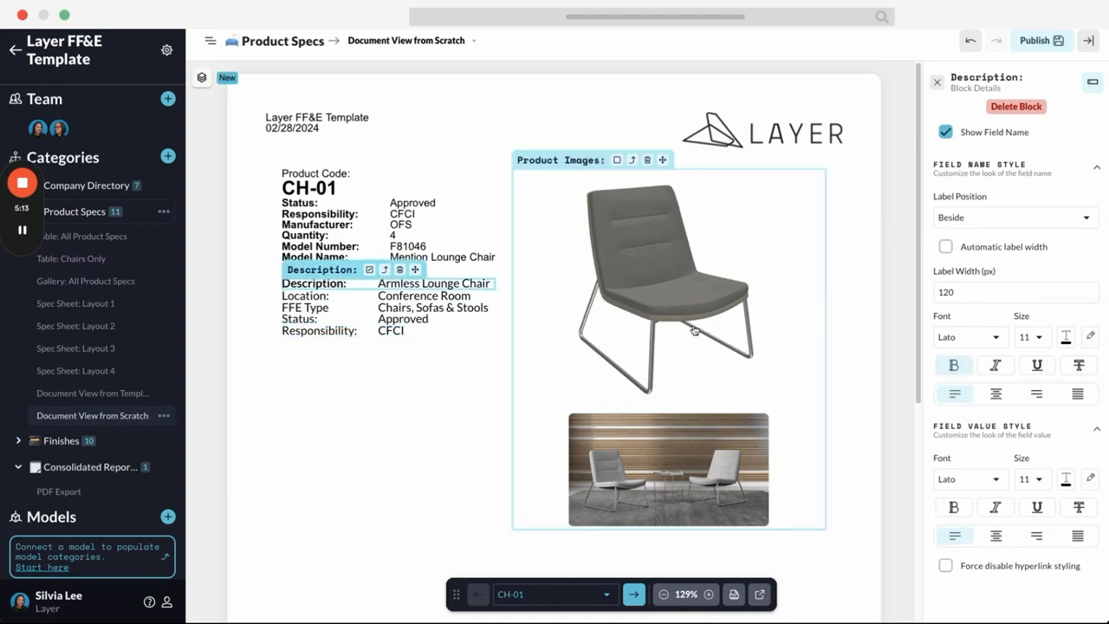
click(471, 298)
click(954, 367)
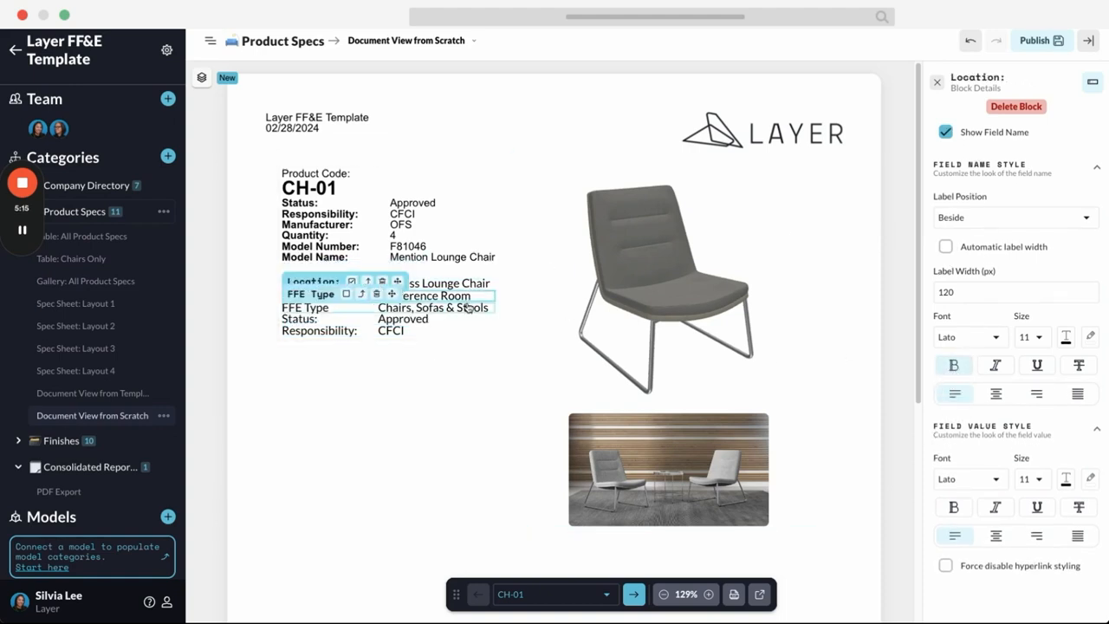
click(442, 308)
click(954, 365)
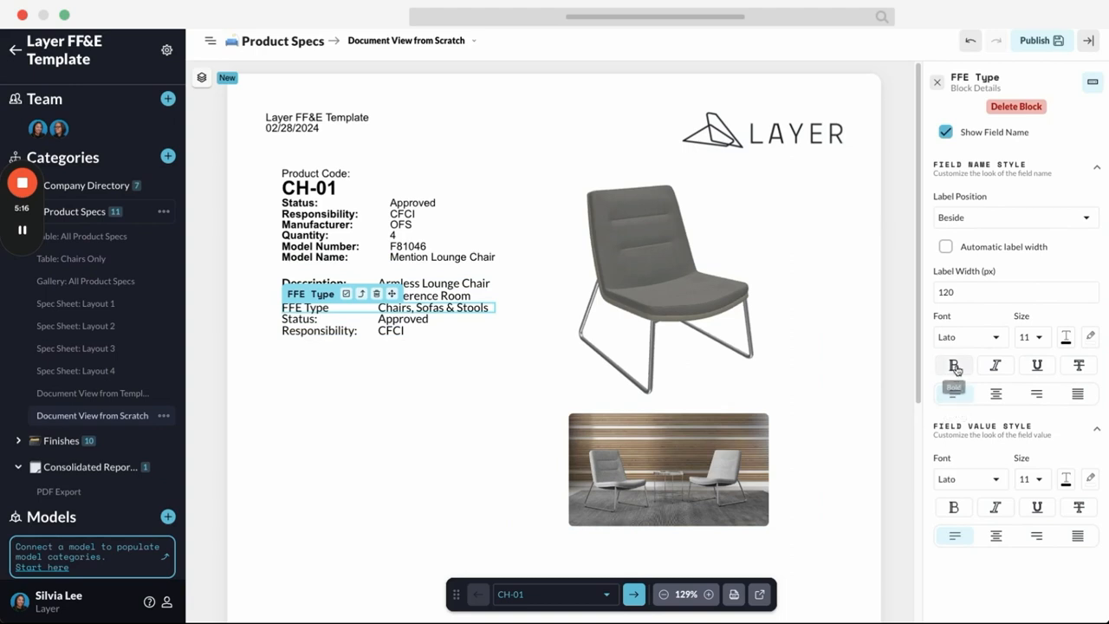
click(468, 319)
click(953, 364)
click(393, 334)
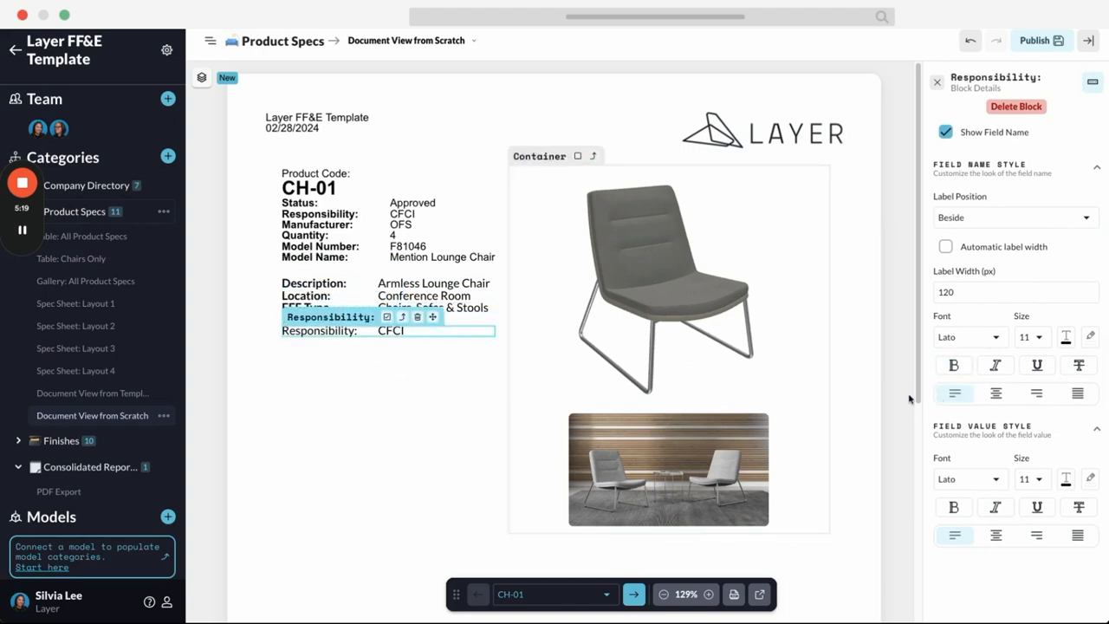
click(954, 364)
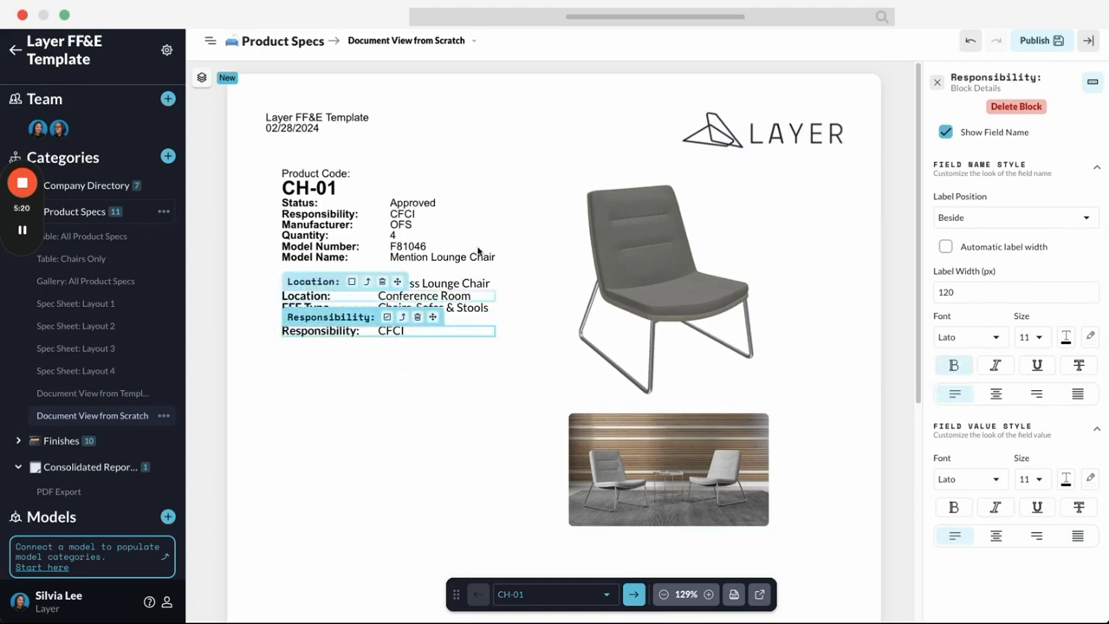
Step: Publish the document view and leave edit mode
click(936, 82)
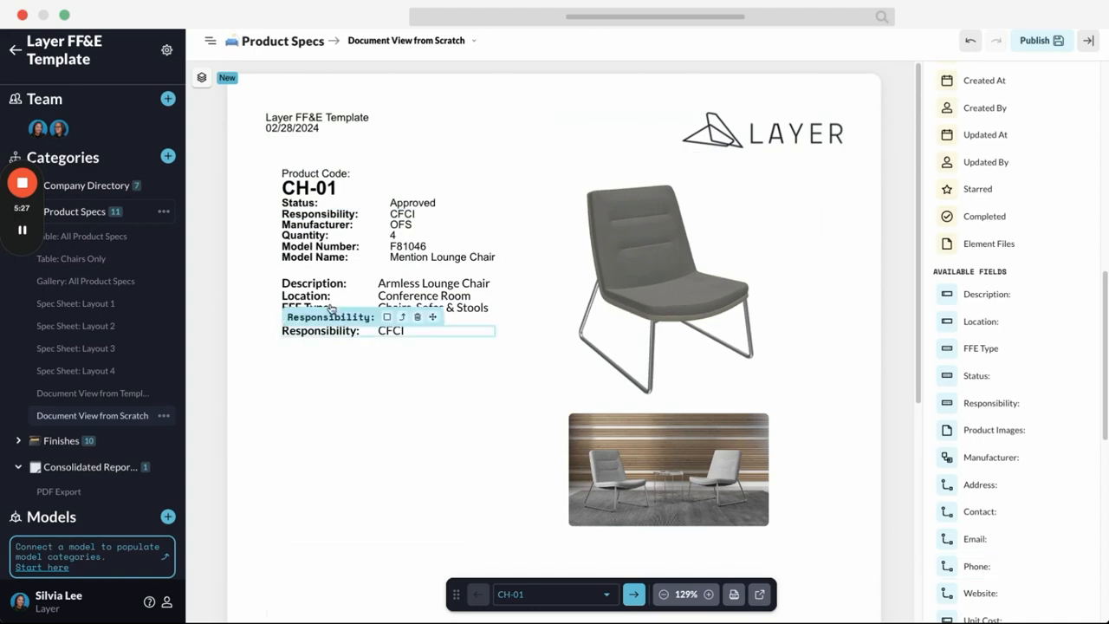
click(1061, 42)
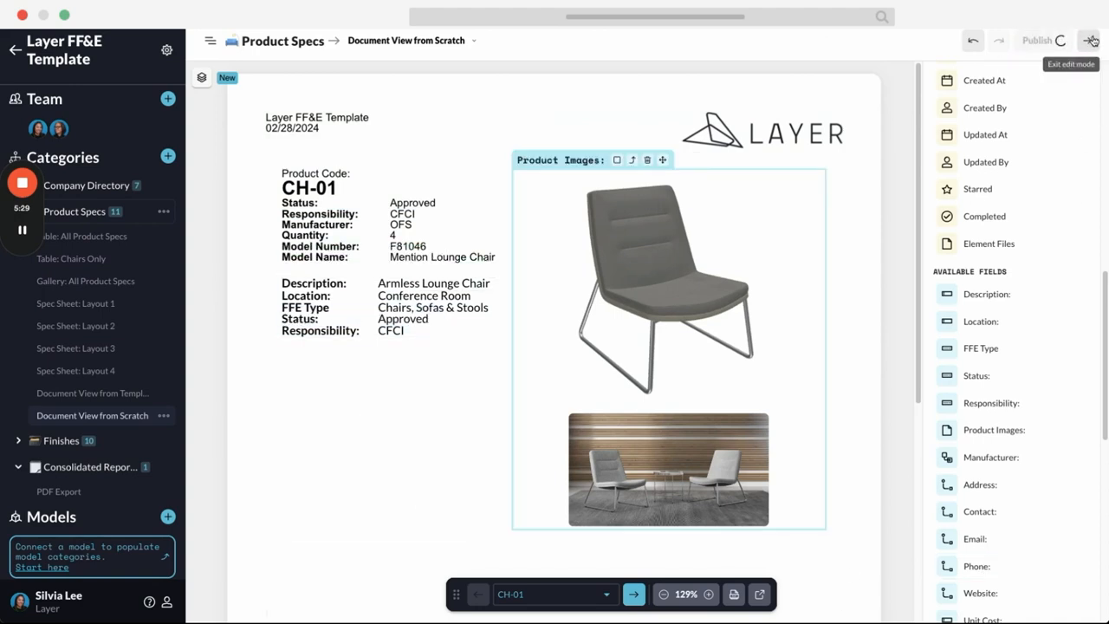
click(1088, 40)
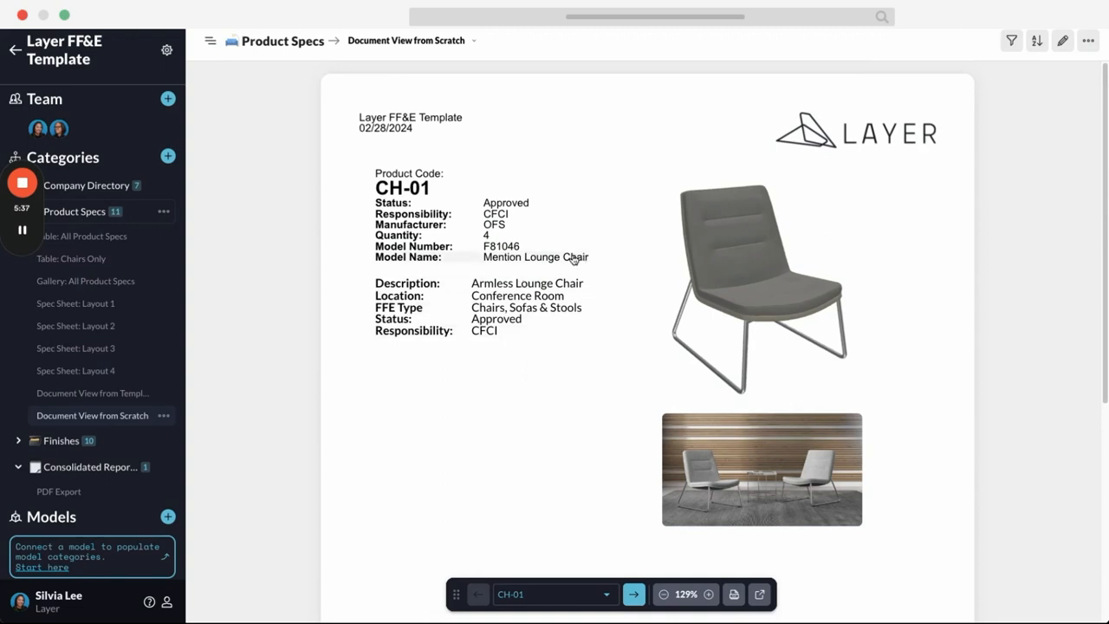
Step: Set the Default Document Style of Document View from Scratch to Arial 10pt and save the changes
click(163, 416)
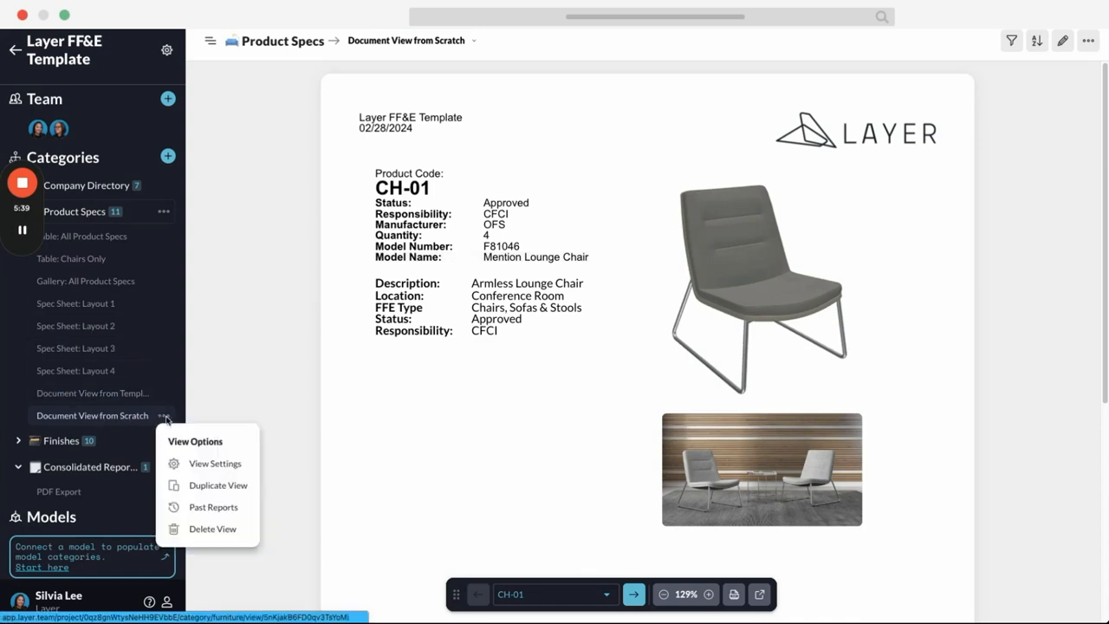
click(199, 463)
click(648, 352)
scroll(615, 470, down, 2)
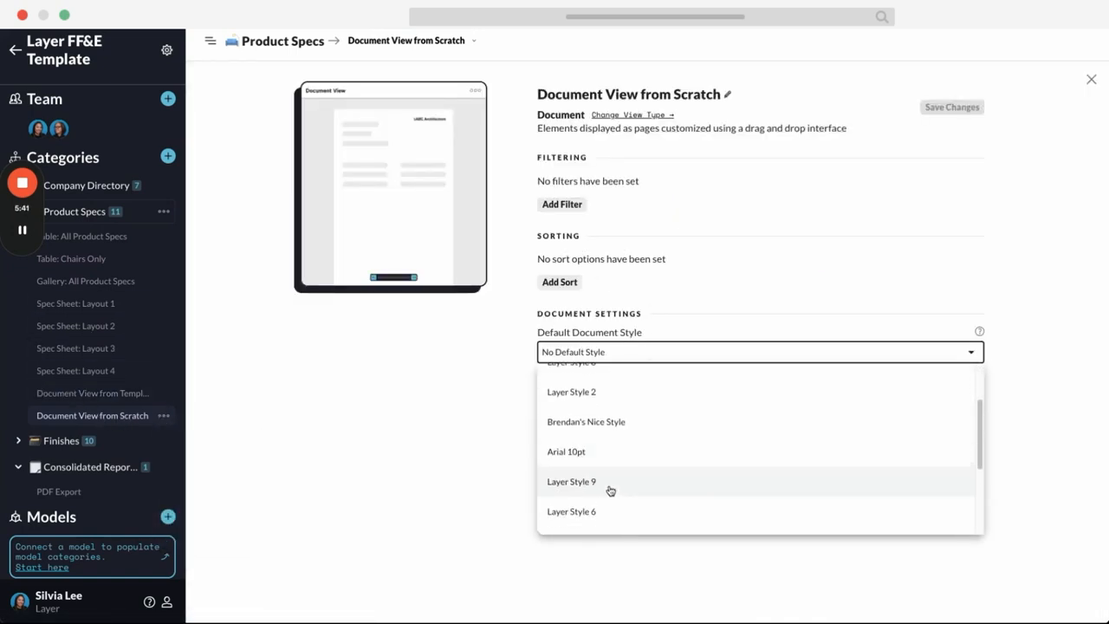
click(601, 451)
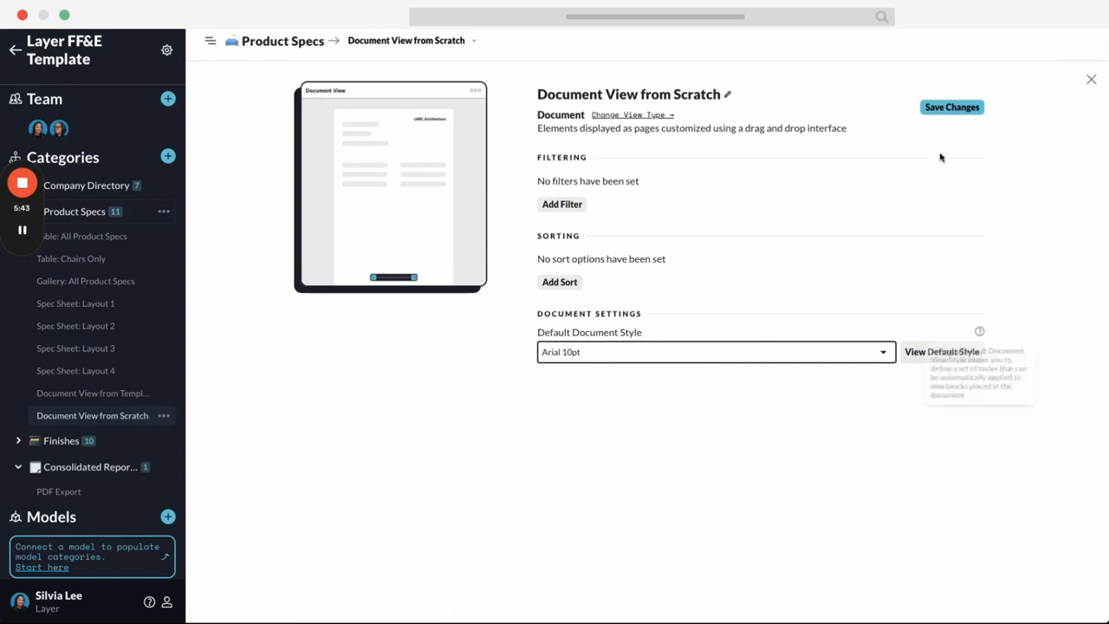
click(951, 107)
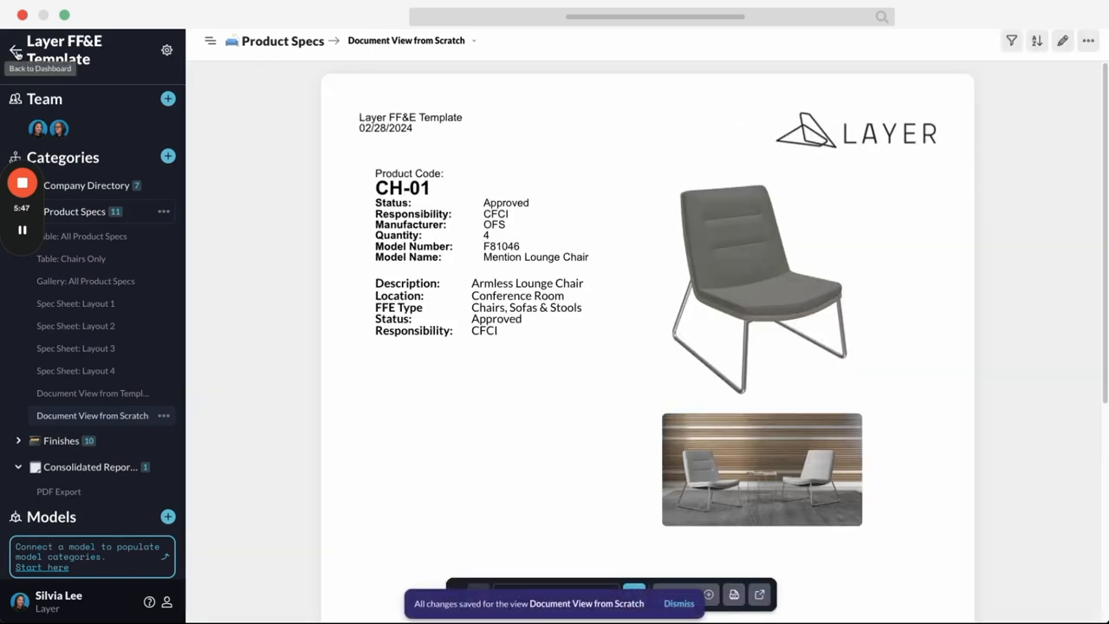
Step: Return to the project dashboard and open the Arial 10pt style in the default document styles
click(16, 52)
click(1084, 46)
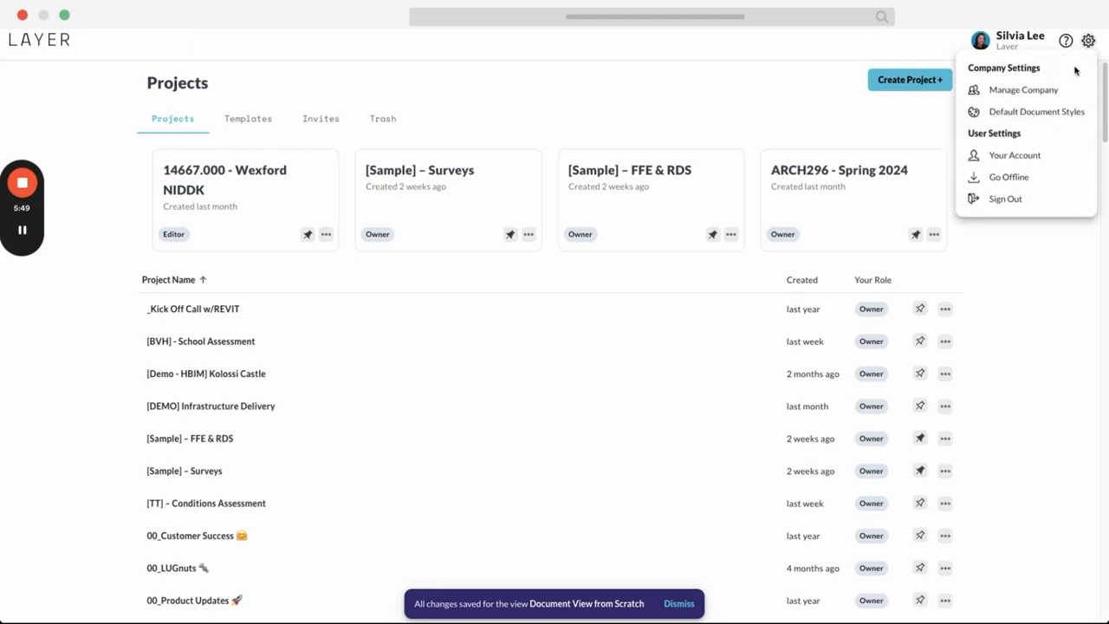
click(1037, 113)
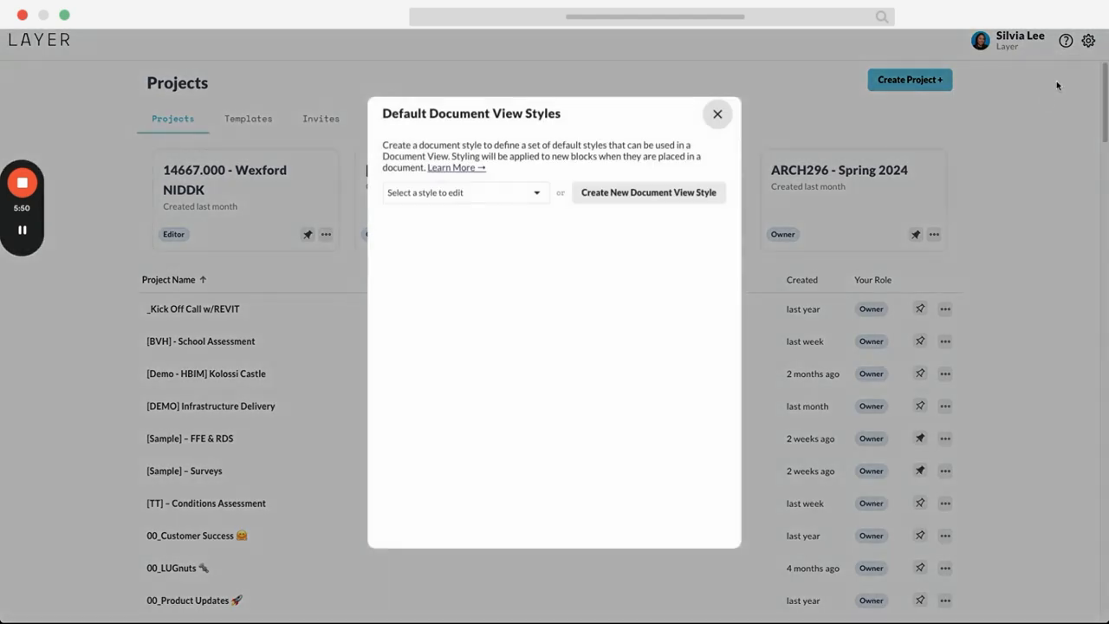
click(501, 199)
click(423, 228)
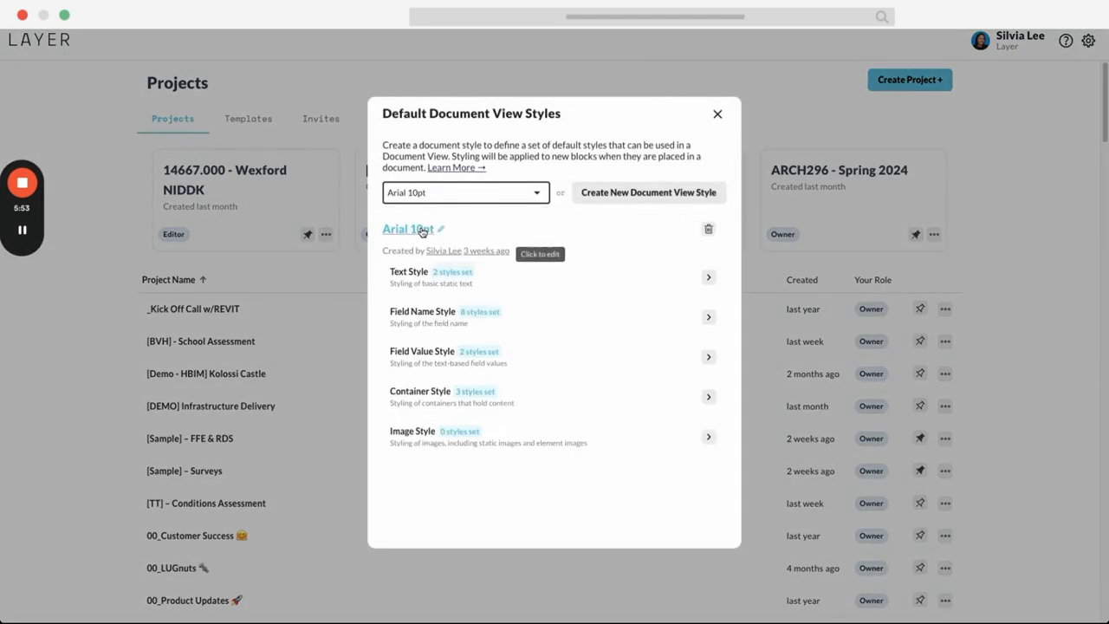
Step: Examine the Text Style and Field Name Style settings of the Arial 10pt document style
click(591, 290)
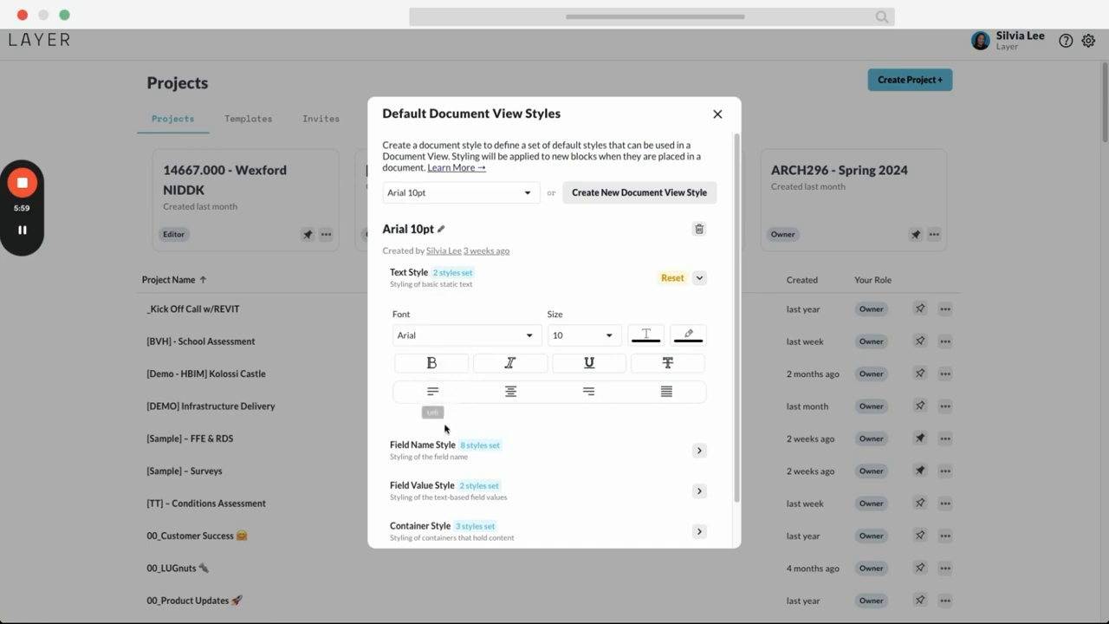
click(428, 450)
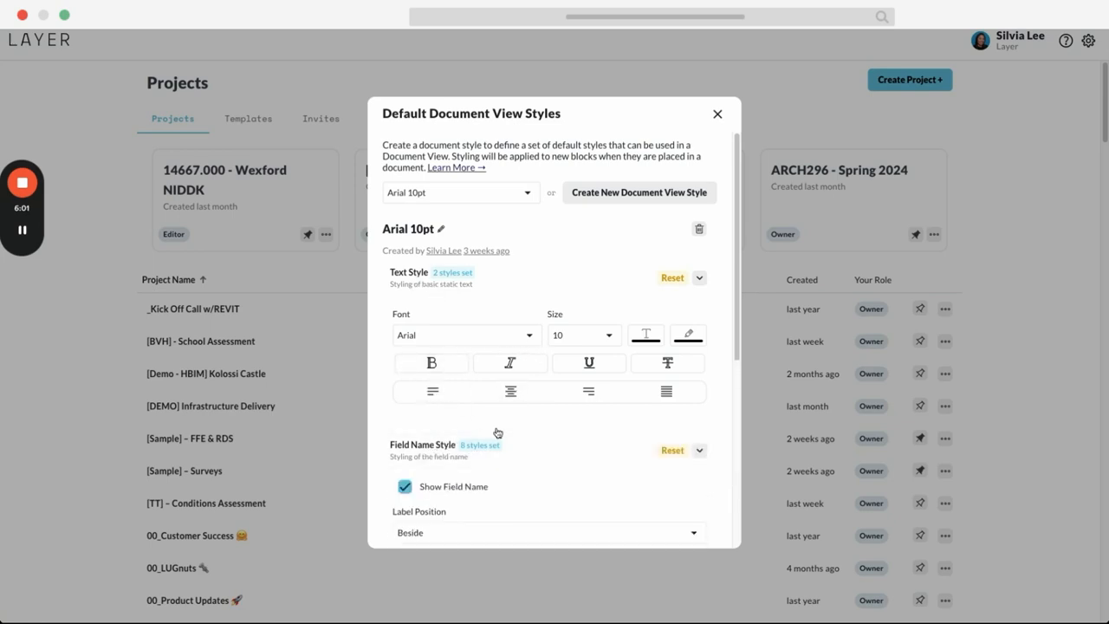
scroll(579, 383, down, 5)
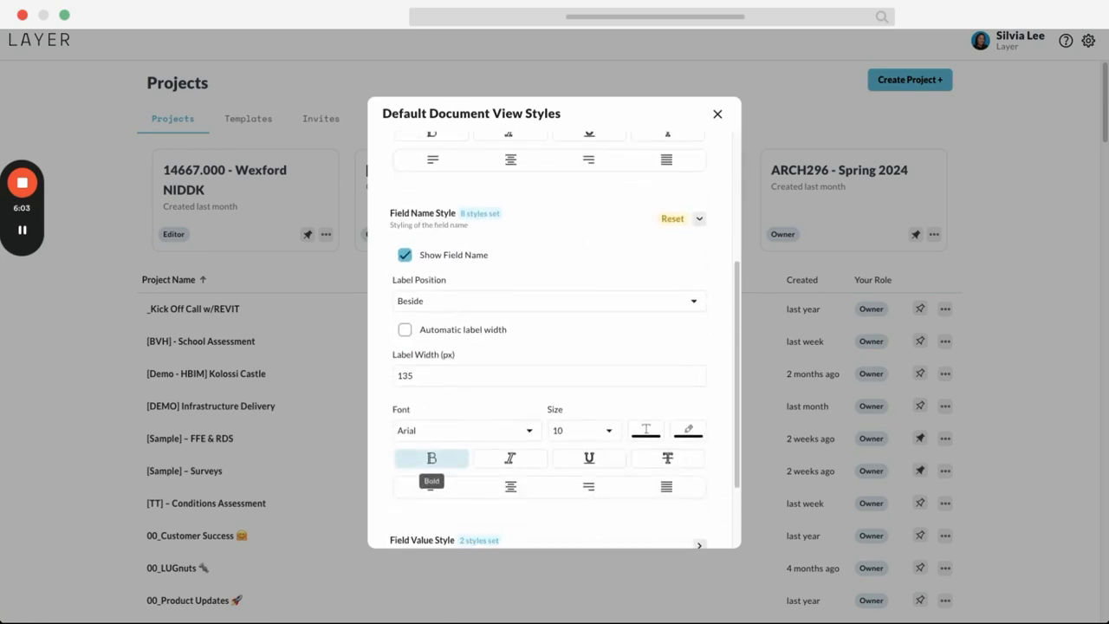
scroll(407, 287, down, 1)
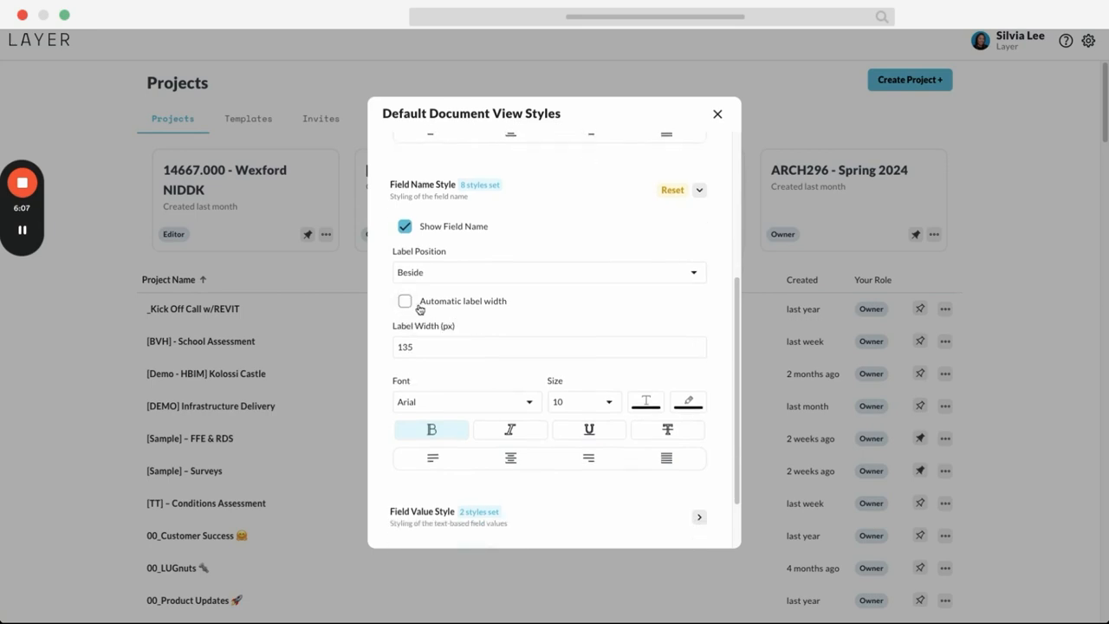
scroll(527, 324, down, 2)
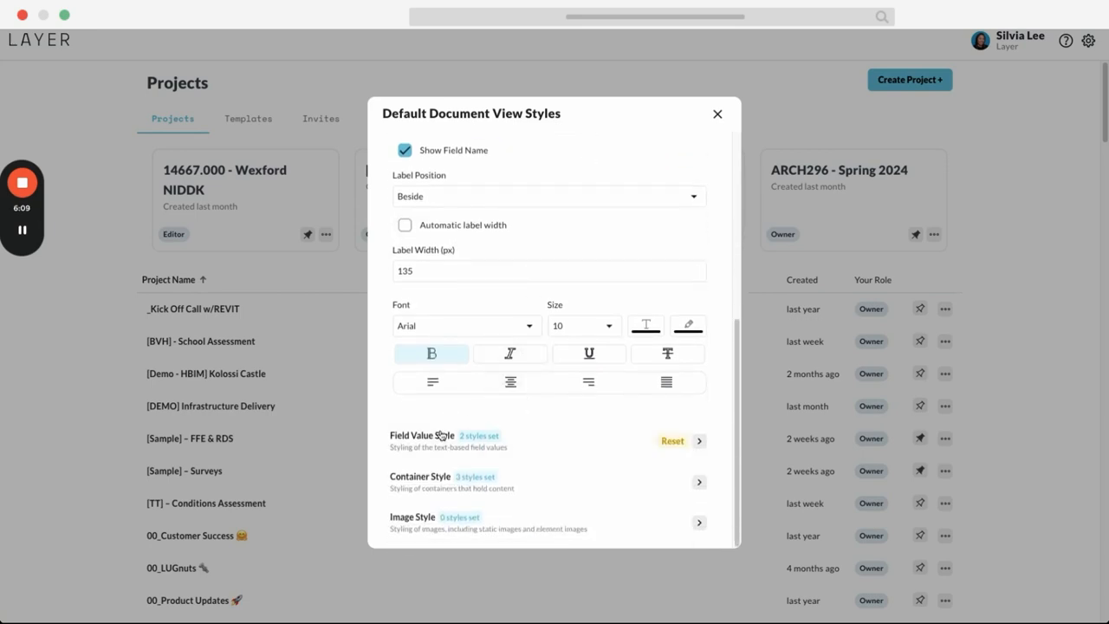
Step: Examine the Field Value, Container and Image Style settings of the Arial 10pt style, and close the styles dialog
click(514, 426)
scroll(468, 419, down, 1)
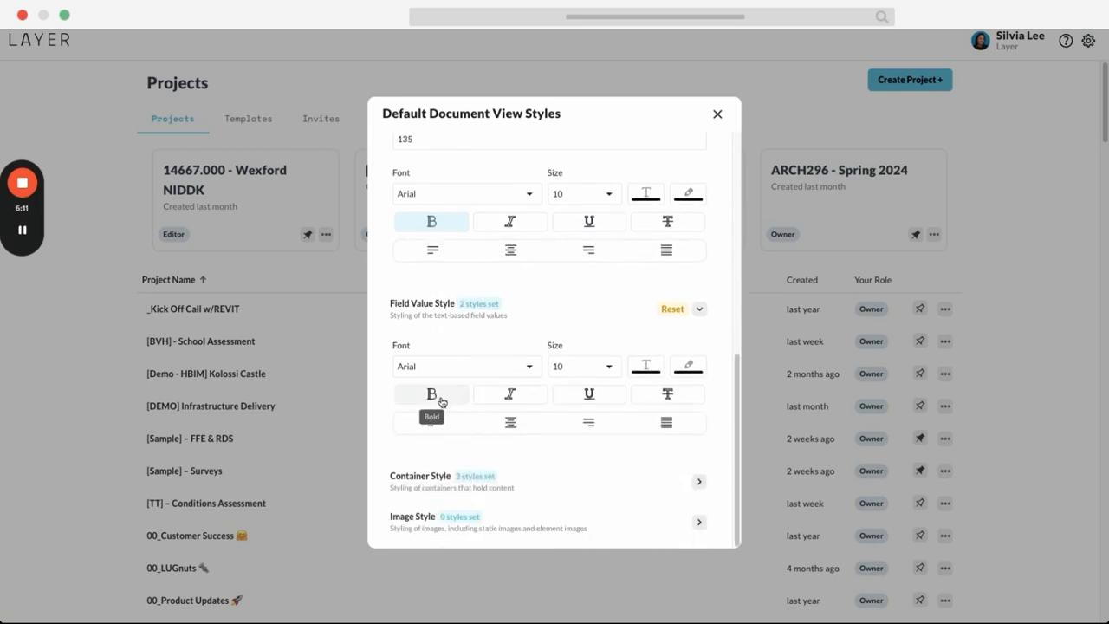
click(554, 481)
scroll(569, 448, down, 3)
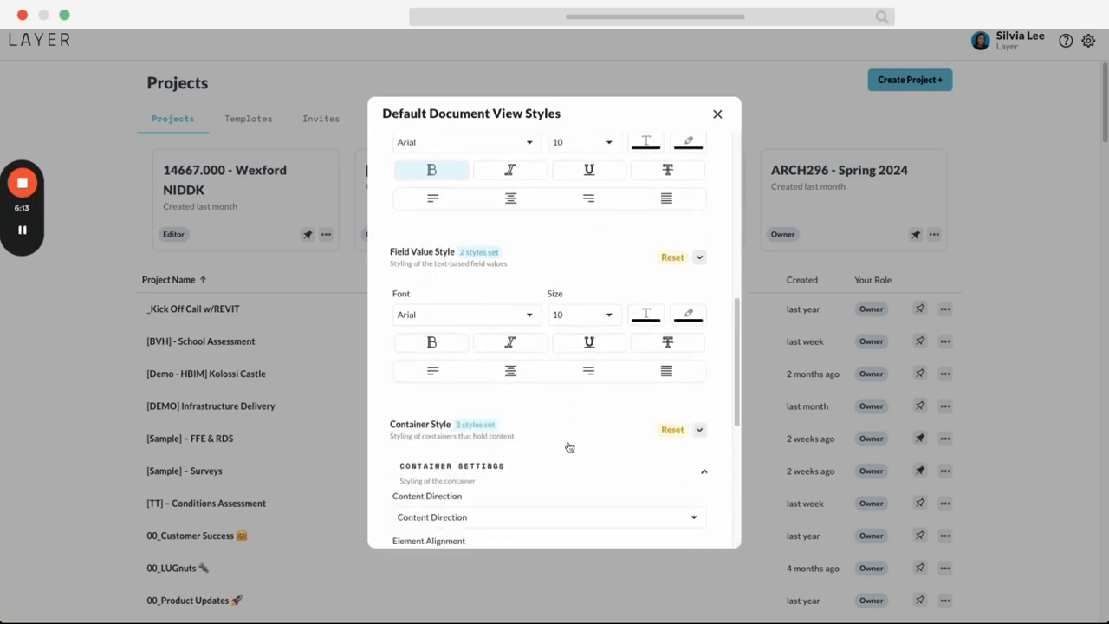
scroll(568, 446, down, 3)
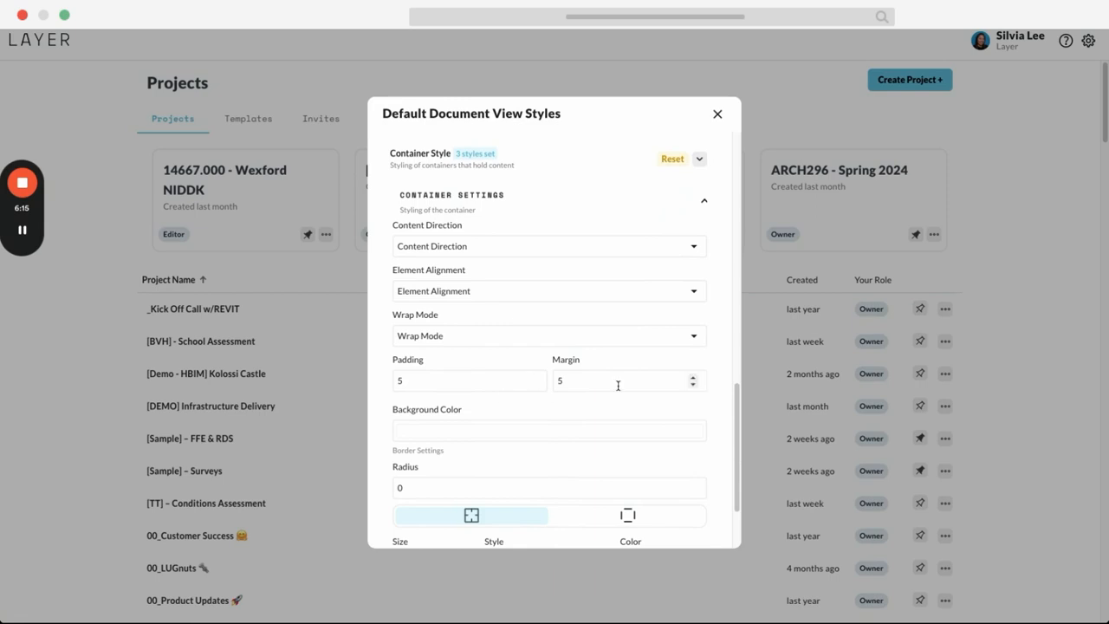
scroll(618, 394, down, 3)
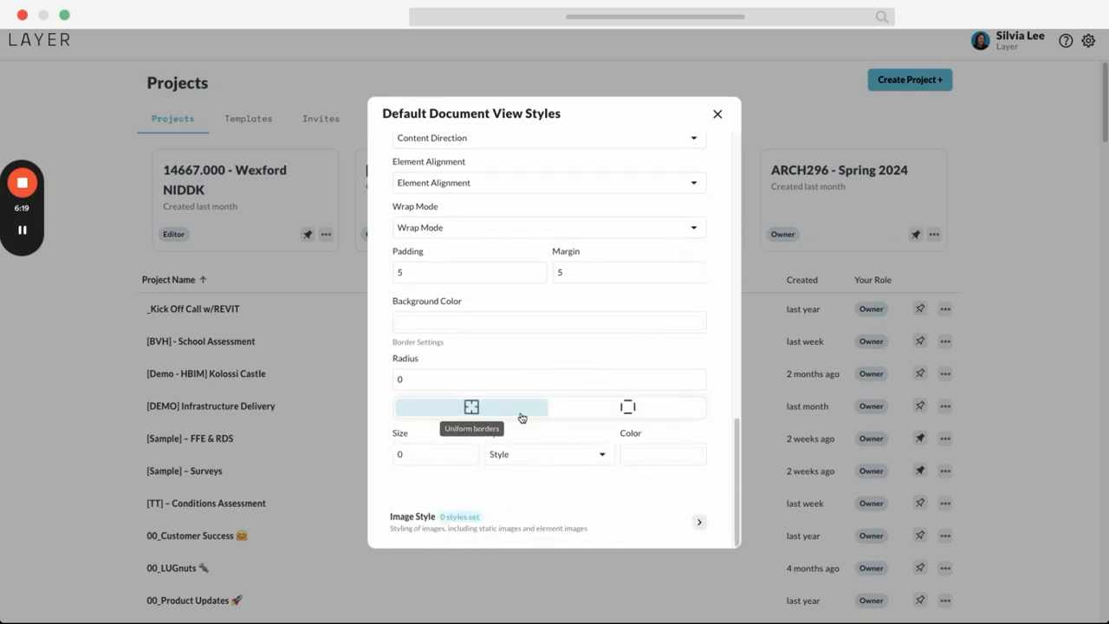
click(411, 513)
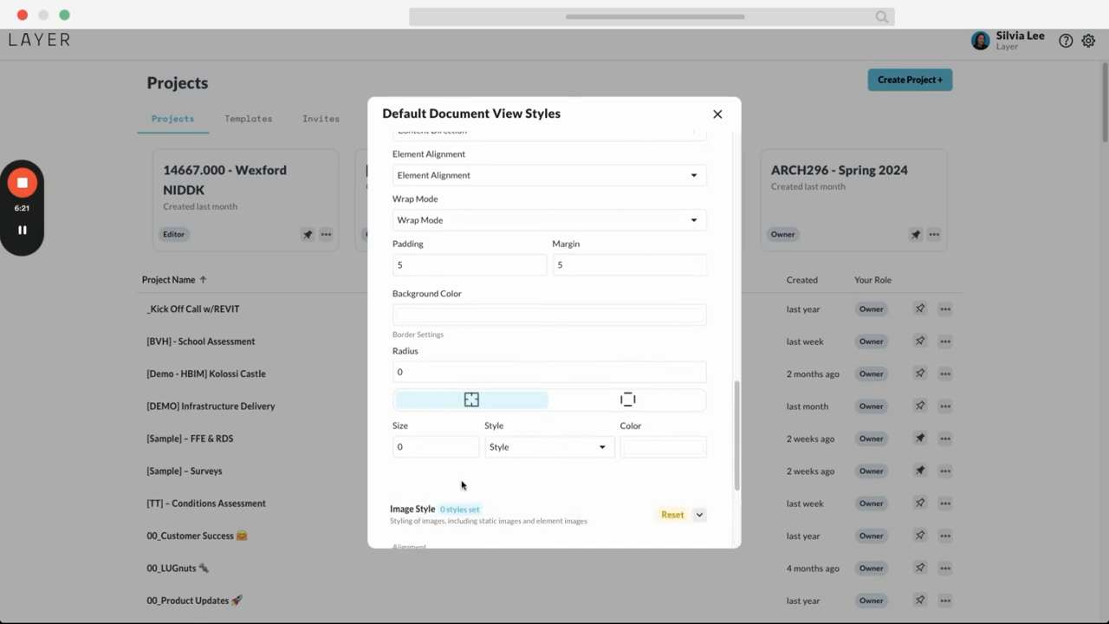
scroll(462, 486, down, 5)
scroll(549, 424, up, 10)
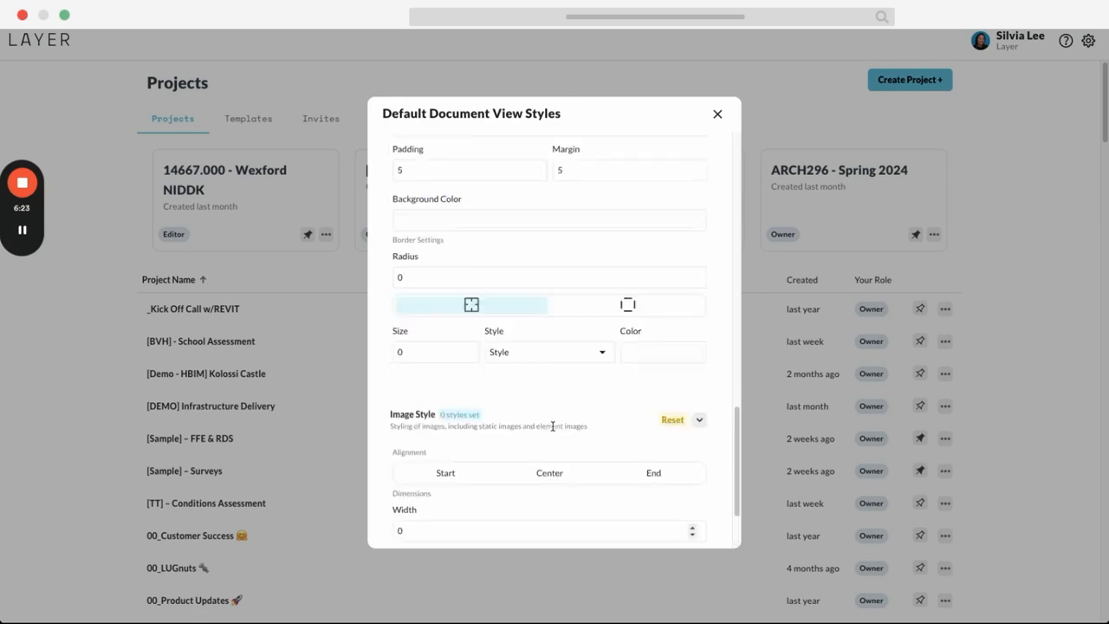
click(717, 115)
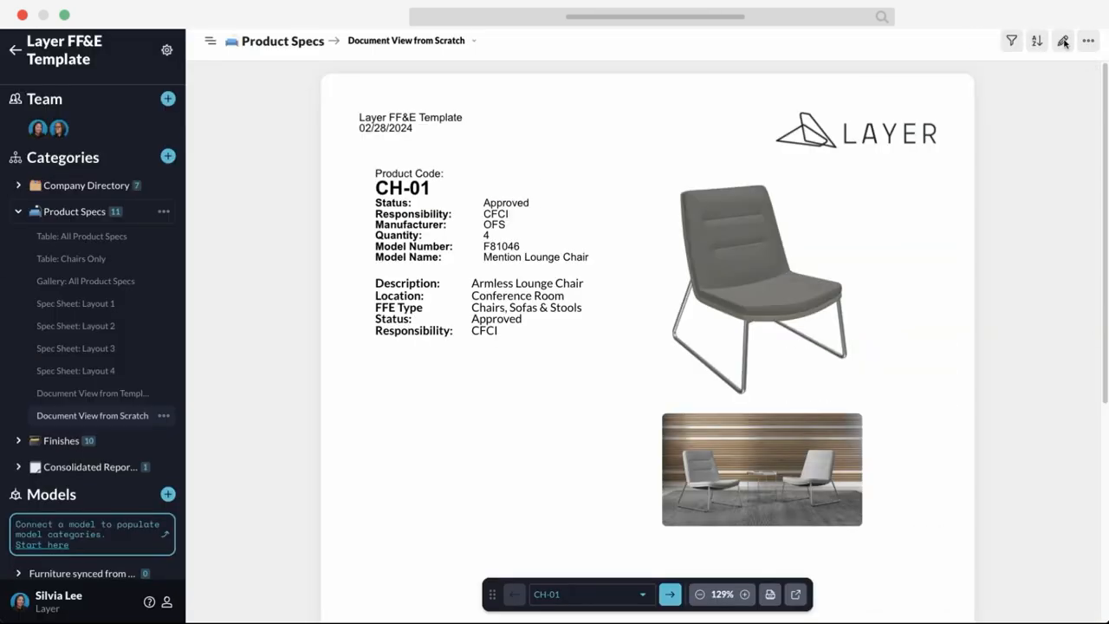
Step: Enter edit mode for Document View from Scratch and select the Product Images block
click(1063, 42)
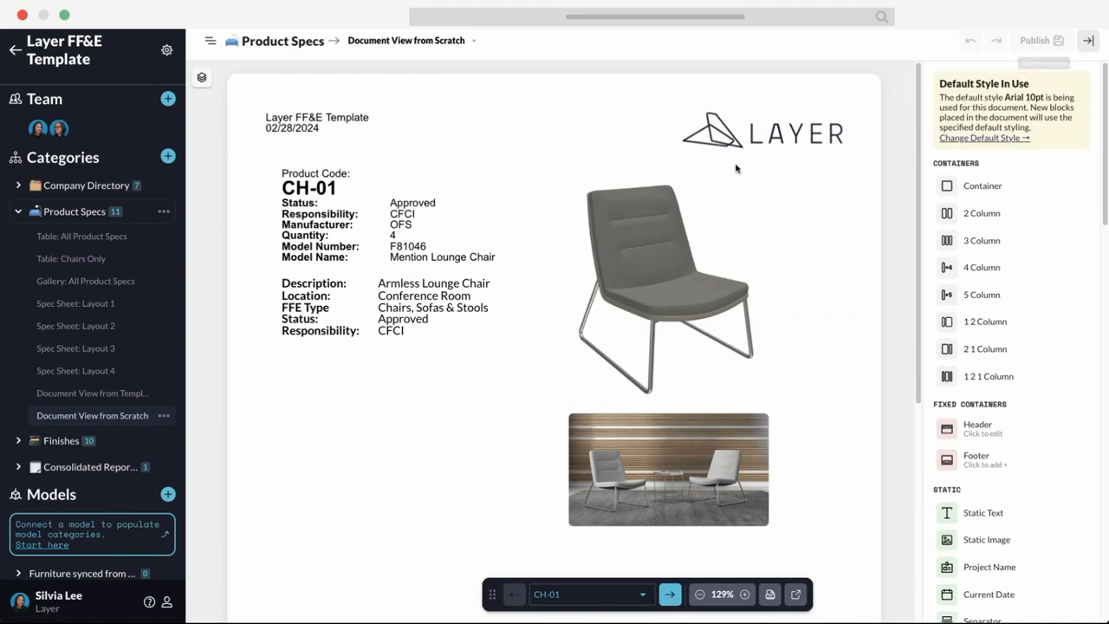
click(709, 224)
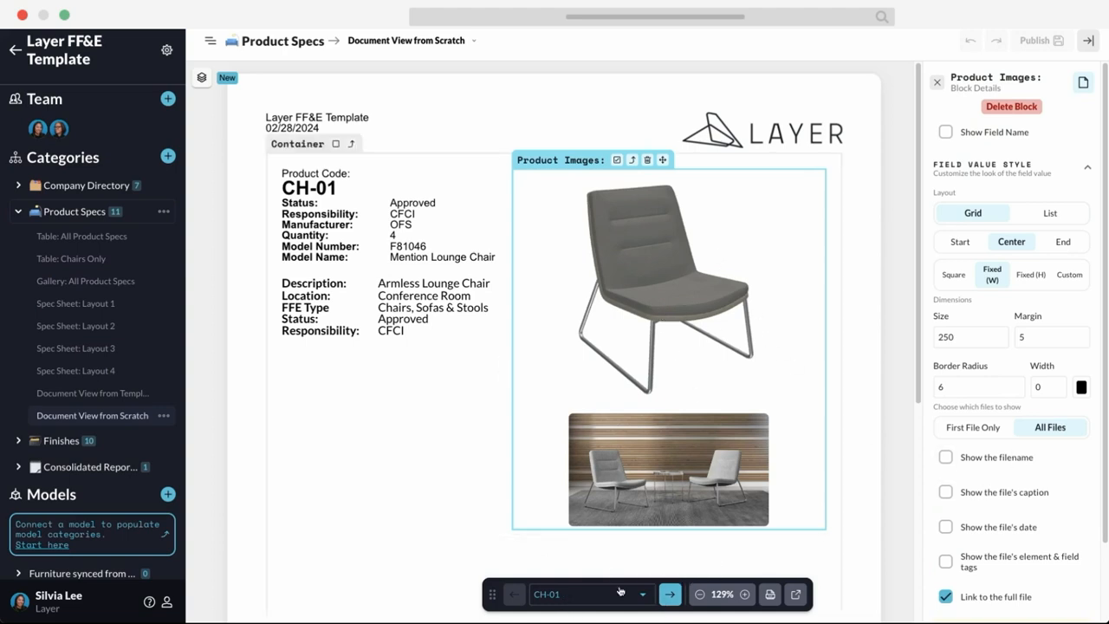
Step: Page forward through the product elements to L-01 and back to CH-01 to compare how their images display
click(671, 595)
click(672, 595)
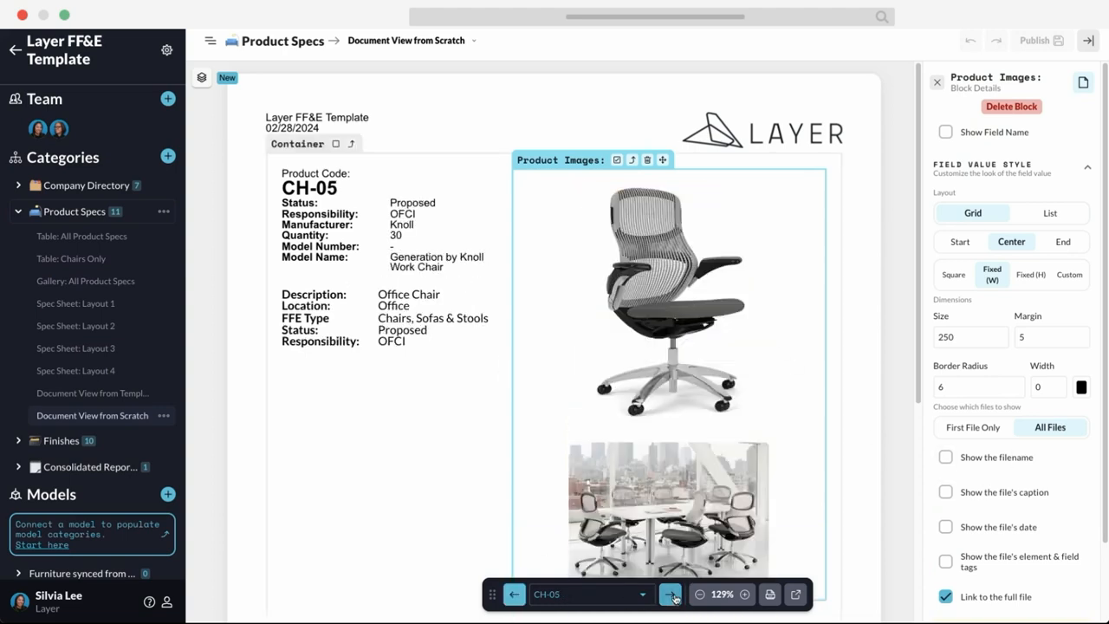
click(671, 595)
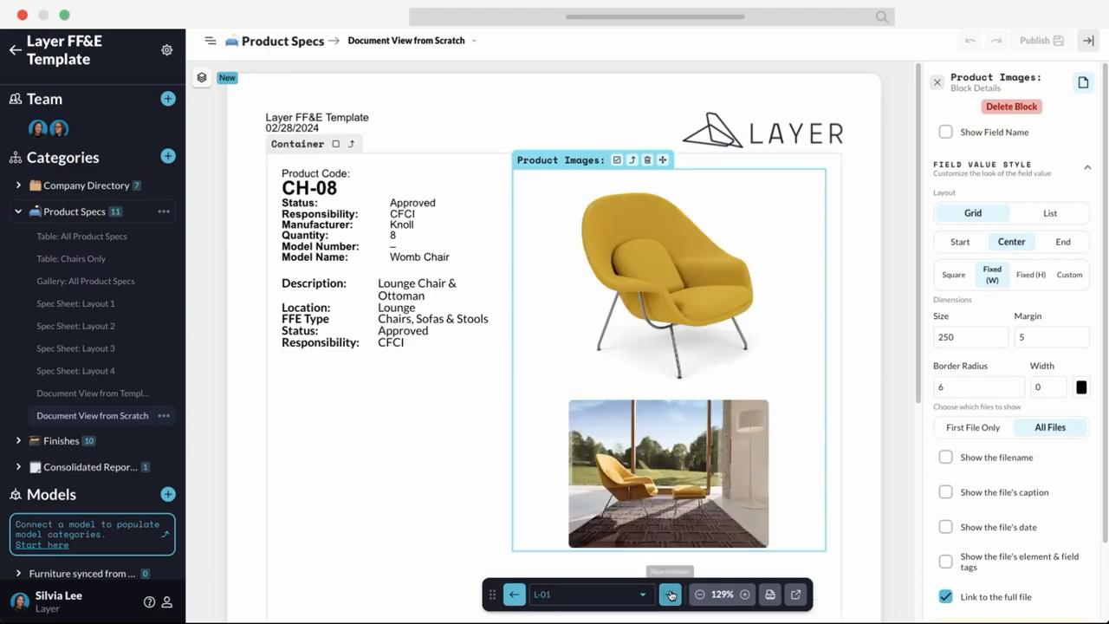
click(671, 595)
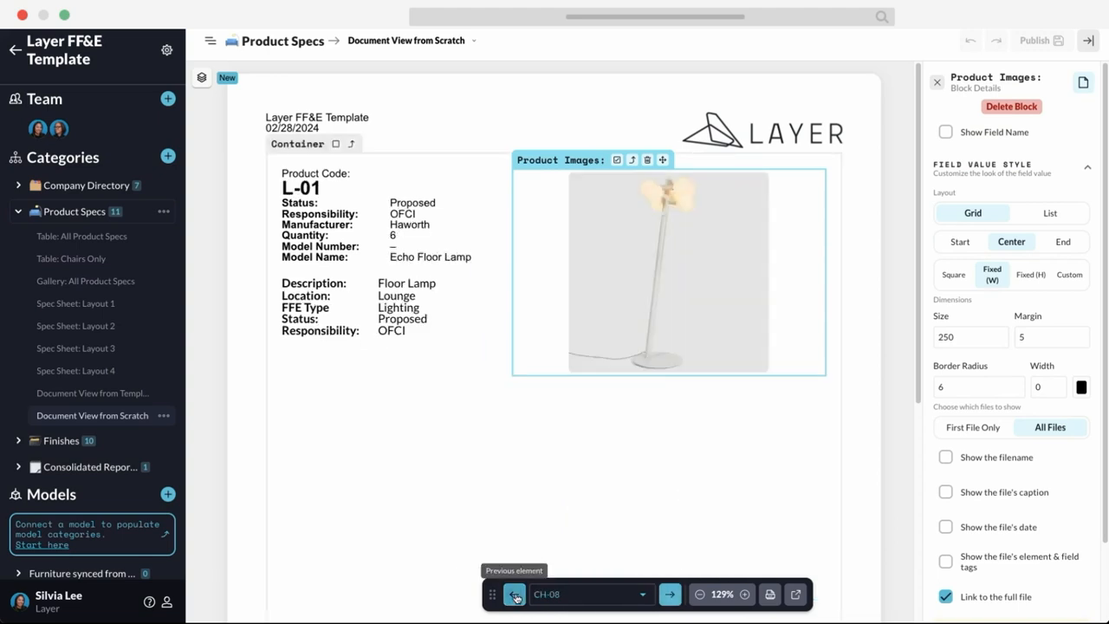
click(514, 594)
click(515, 595)
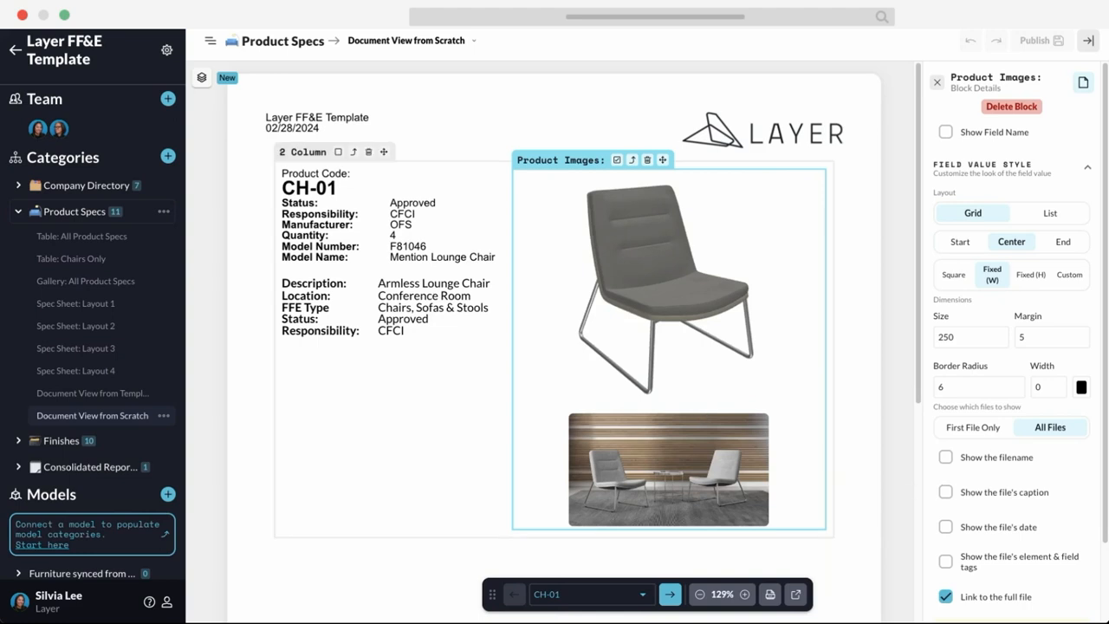
Step: Set the Product Images block to show First File Only and close its block details
scroll(970, 557, down, 2)
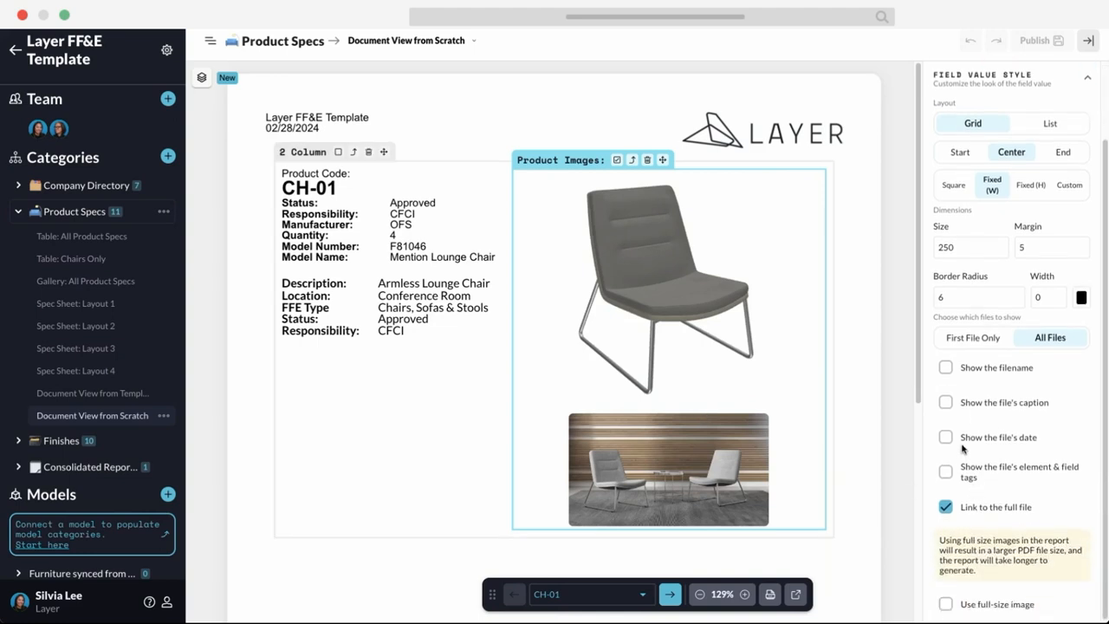
click(972, 337)
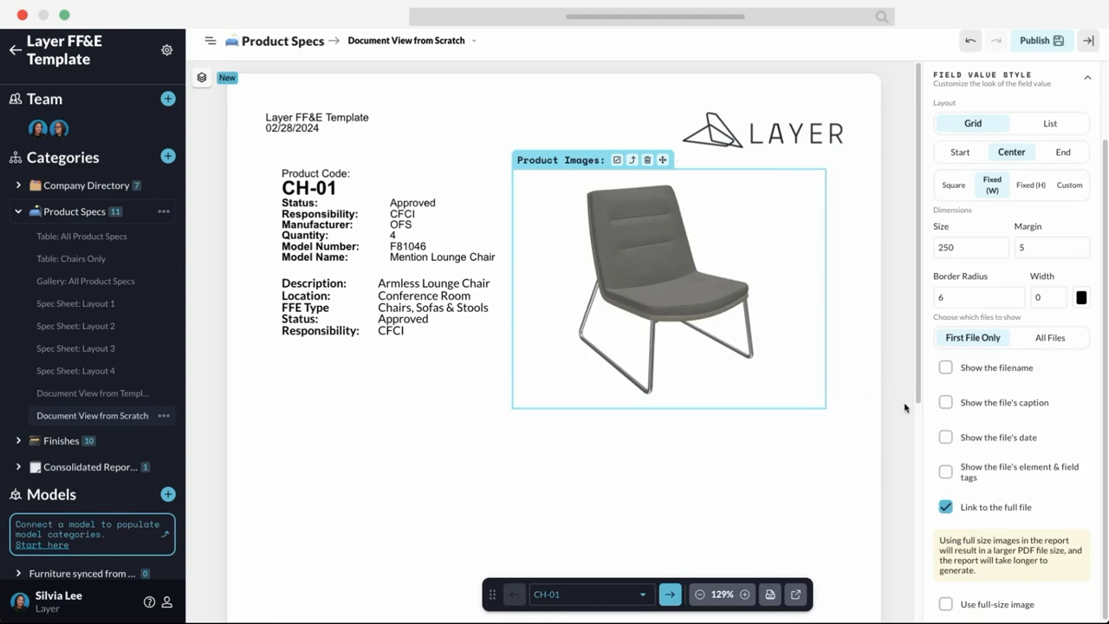
scroll(977, 470, down, 1)
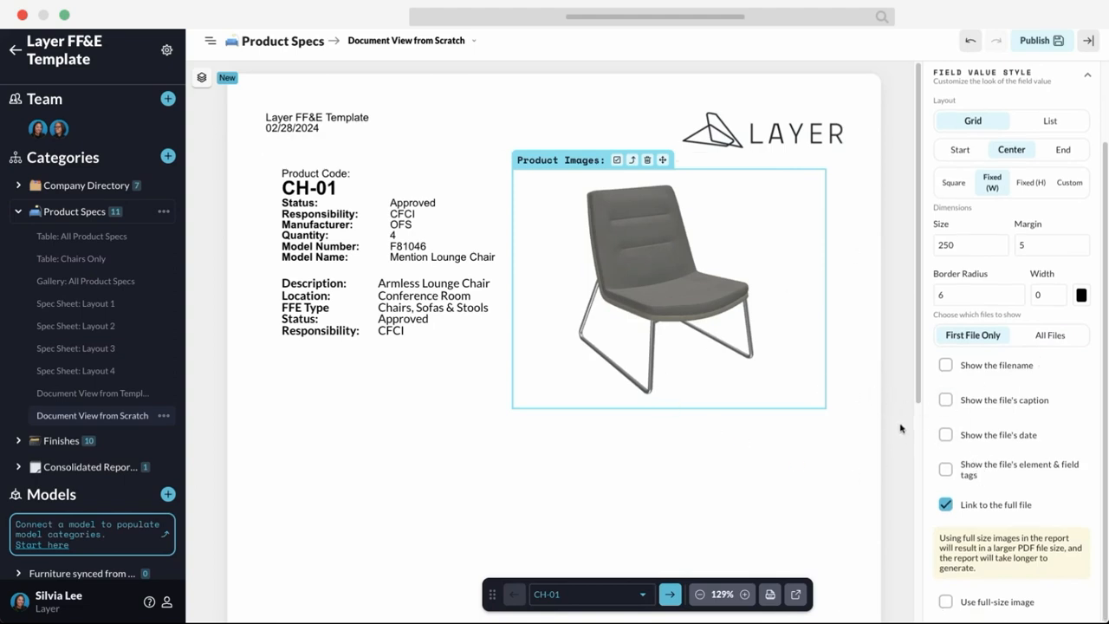
scroll(936, 82, up, 2)
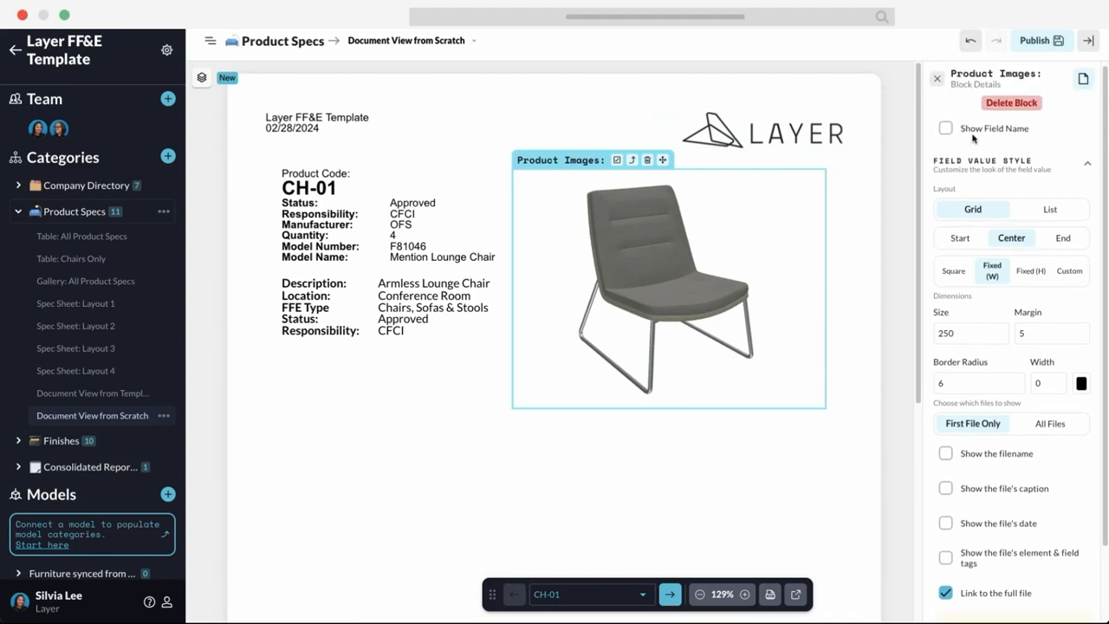
click(936, 82)
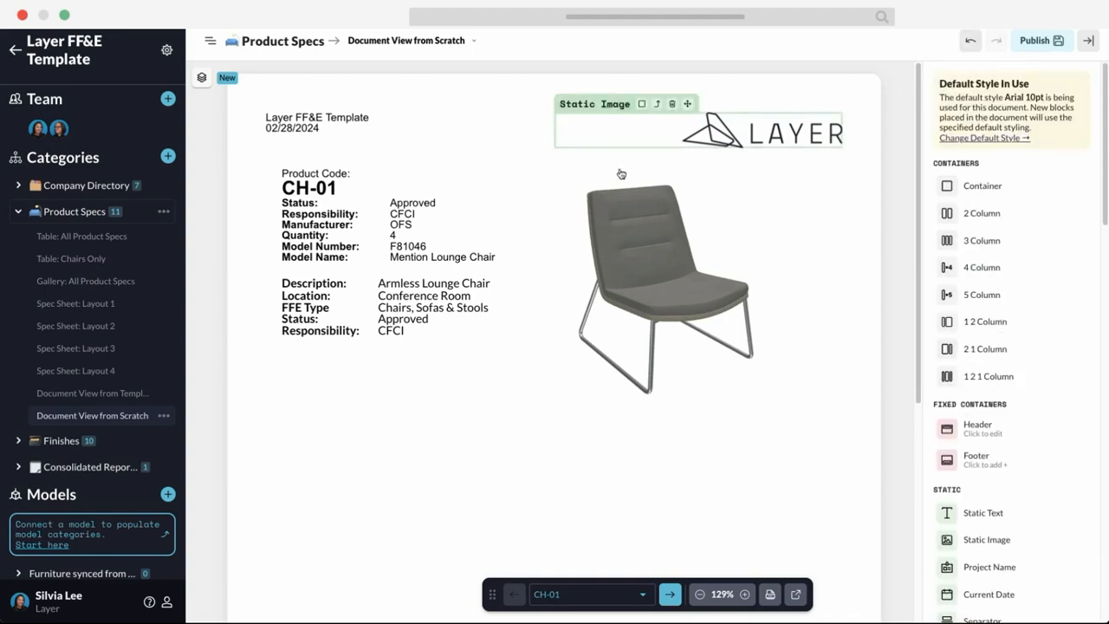
Step: Delete the Description, Location, FFE Type, Status and Responsibility fields in the group below Model Name
click(394, 282)
click(404, 275)
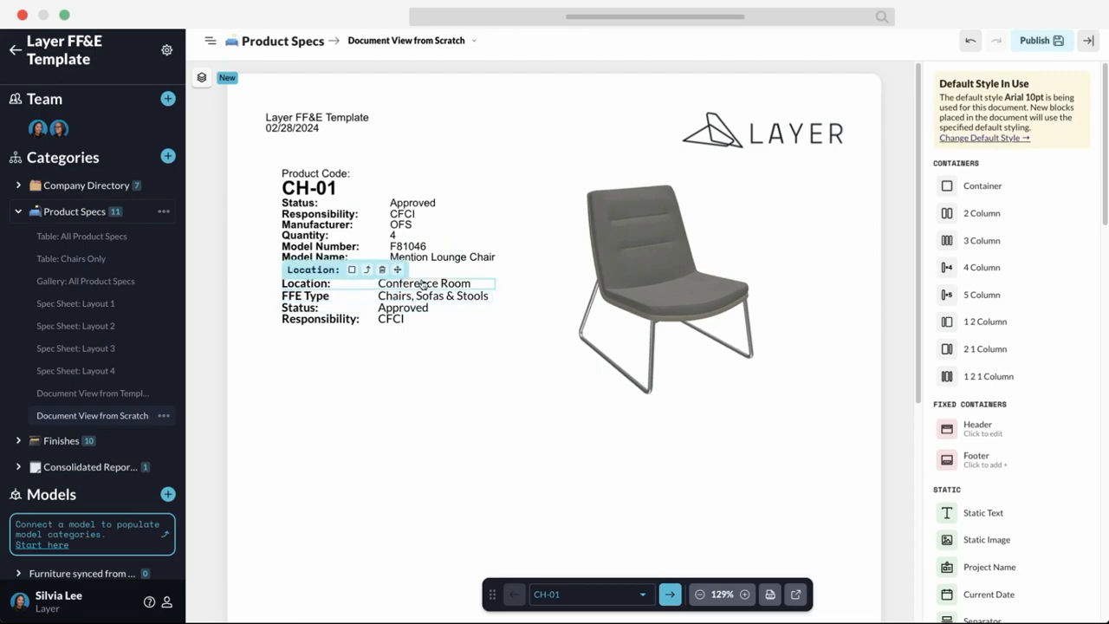
click(399, 281)
click(377, 270)
click(386, 273)
click(377, 269)
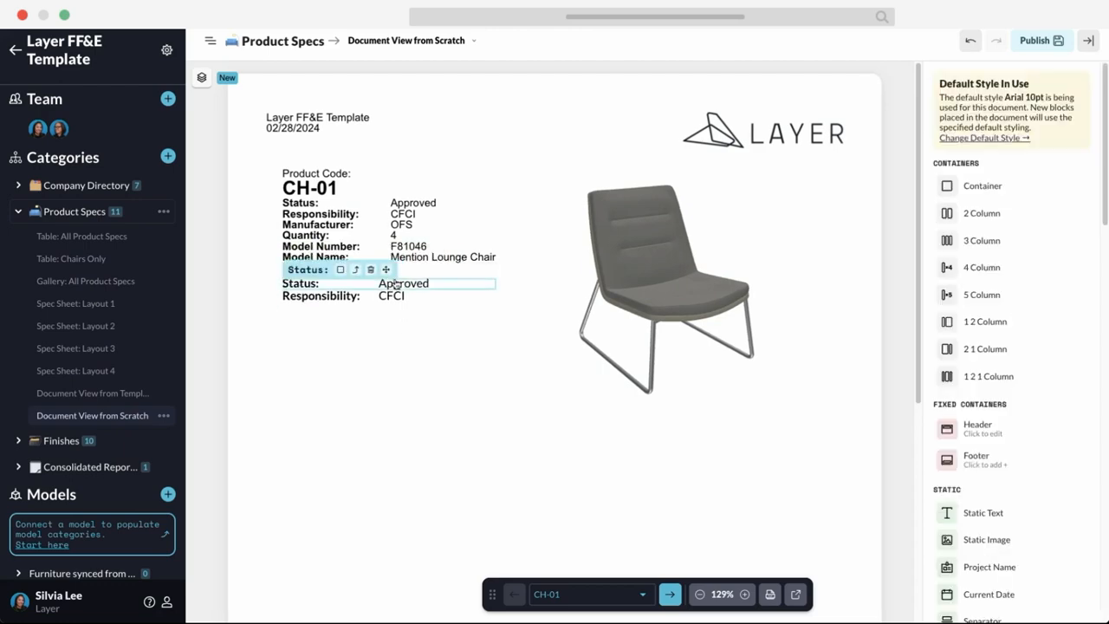
click(399, 286)
click(374, 270)
click(391, 283)
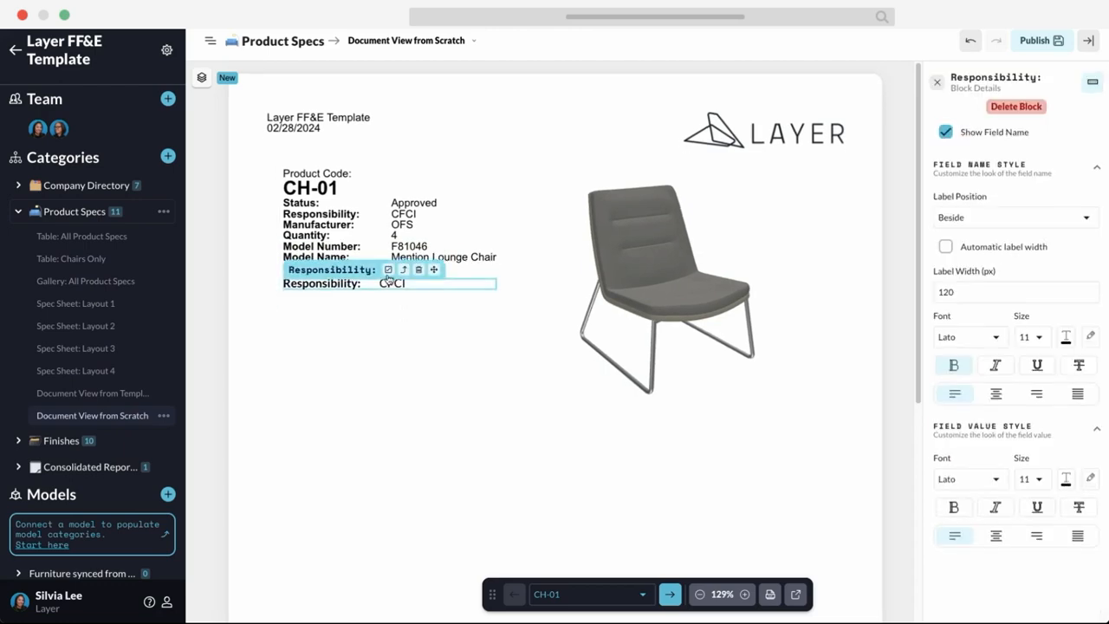
click(418, 270)
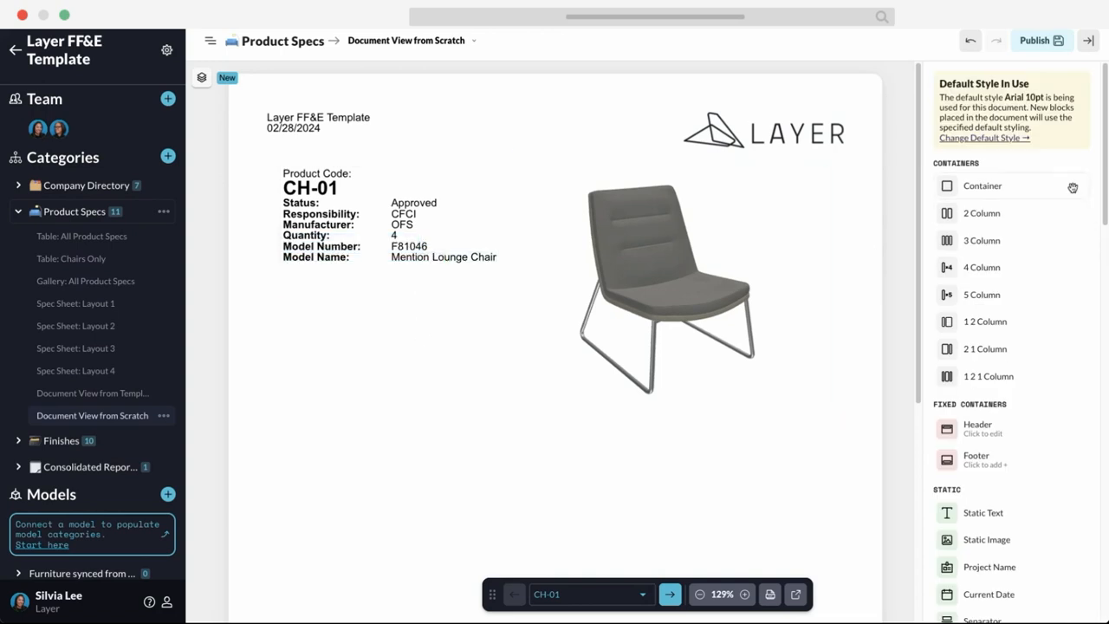
click(363, 225)
click(937, 82)
Step: Add a Vertical Spacer below the Model Name field and set its height to 20
scroll(1026, 504, down, 2)
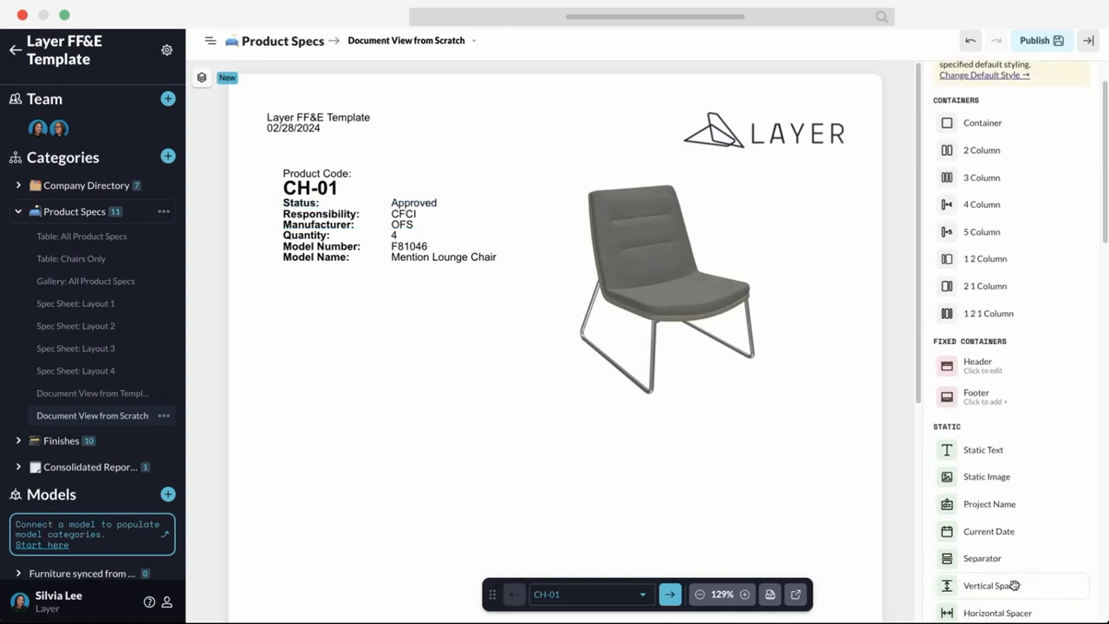
drag(1010, 584, 410, 265)
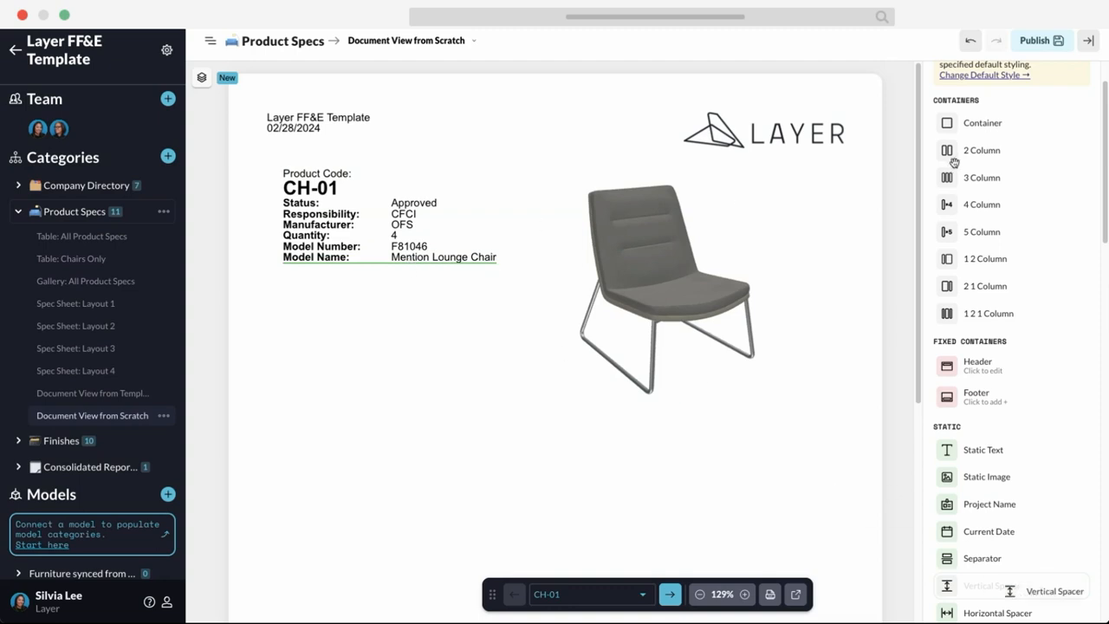
click(999, 151)
key(BackSpace)
key(BackSpace)
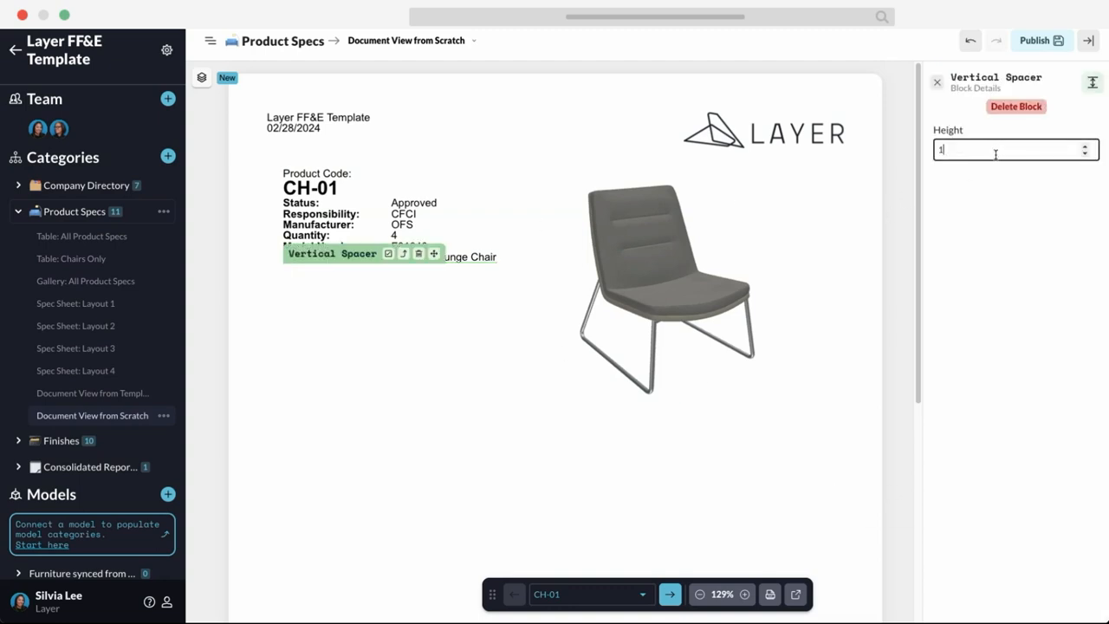
text(20)
click(937, 82)
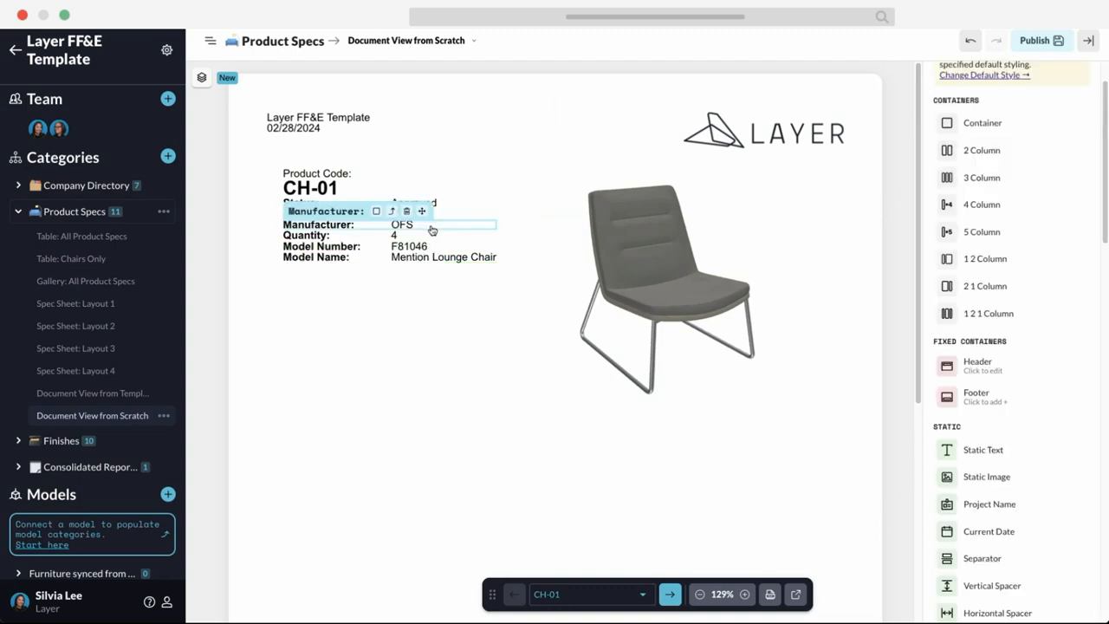
Step: Move the Manufacturer field below the vertical spacer under Model Name and close its block details
drag(430, 227, 415, 279)
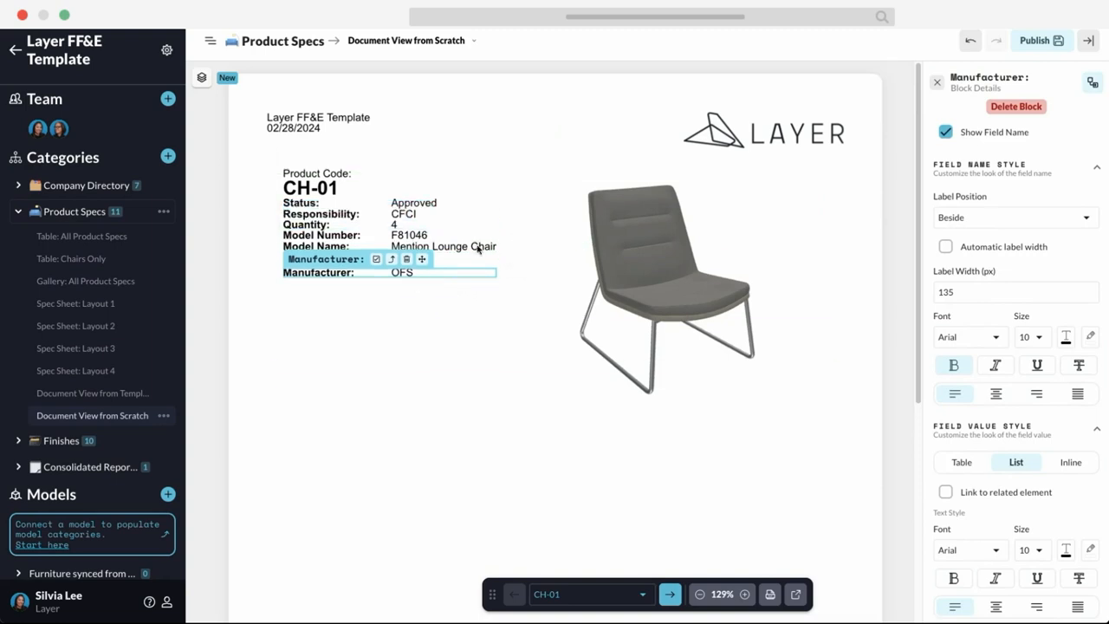
click(937, 82)
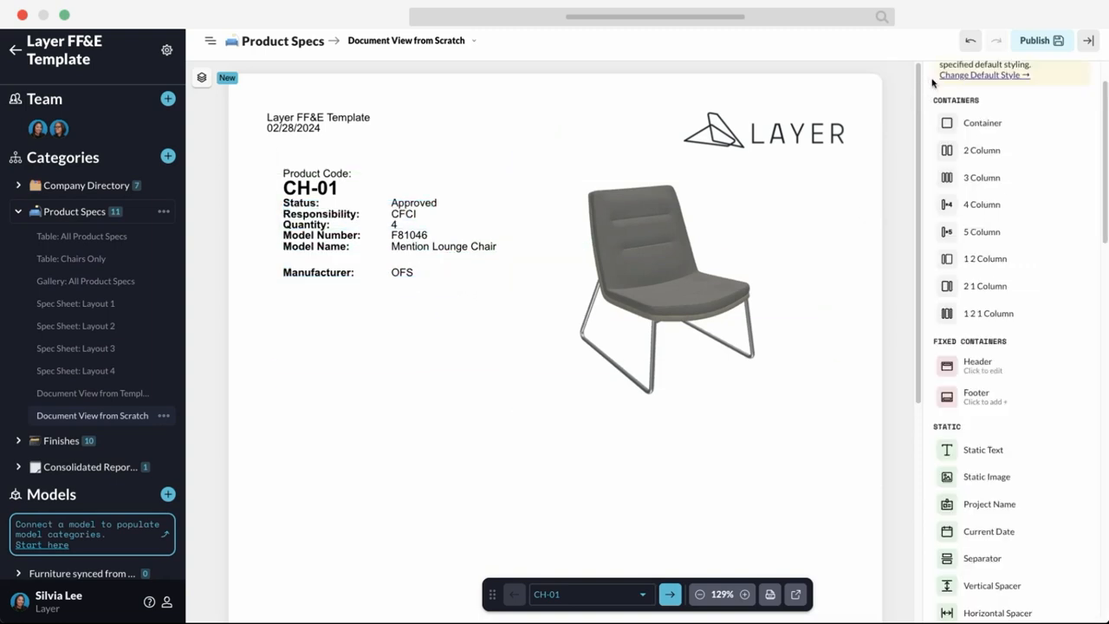
Step: Open the CH-01 element's details and examine its manufacturer and related Company Directory fields
click(796, 593)
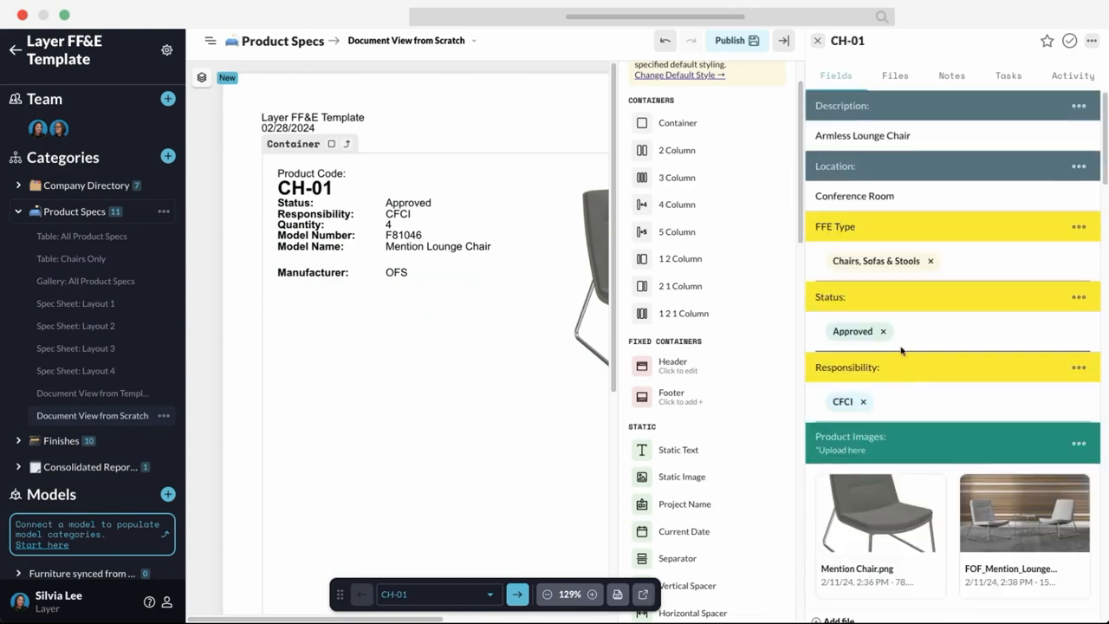
scroll(901, 350, down, 5)
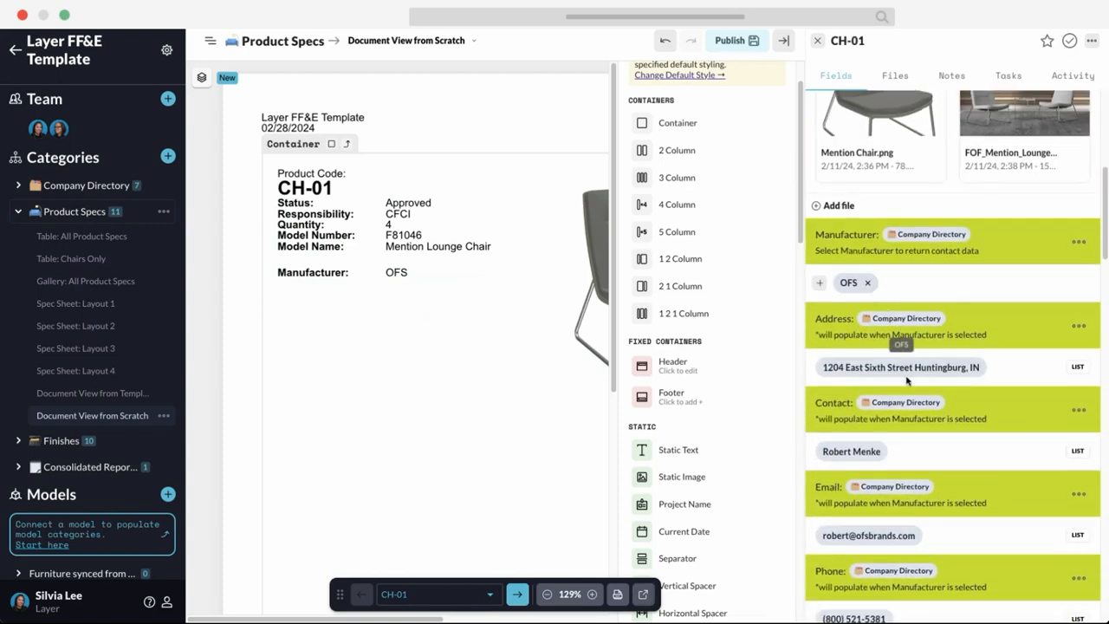
scroll(885, 592, down, 1)
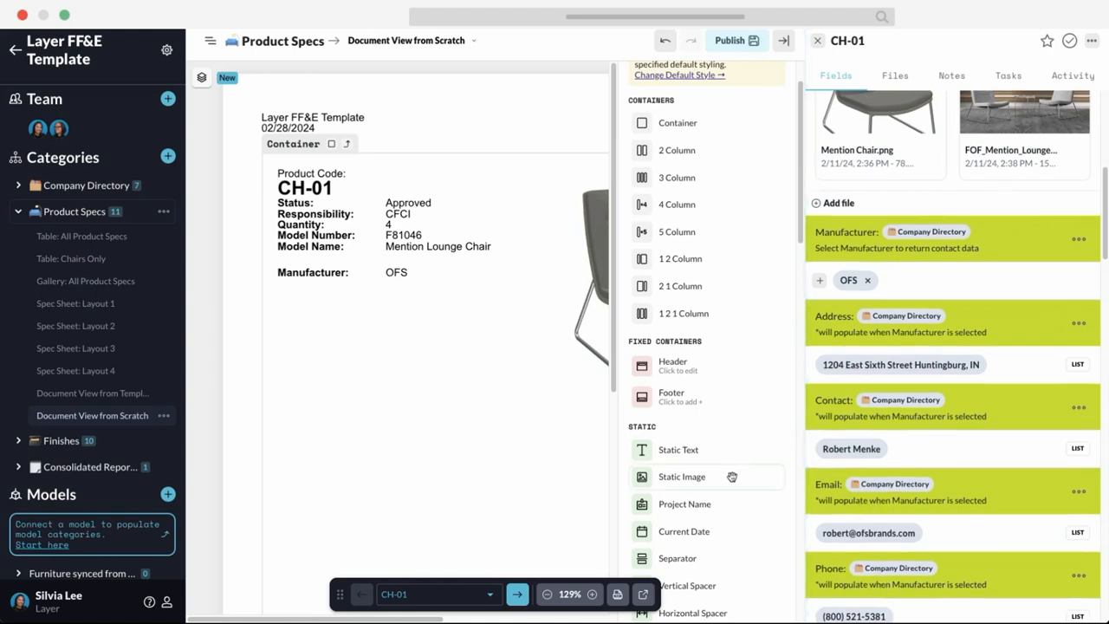
Step: Delete the Manufacturer field, add a fresh one below the vertical spacer under Model Name, and close the element and block details
click(392, 264)
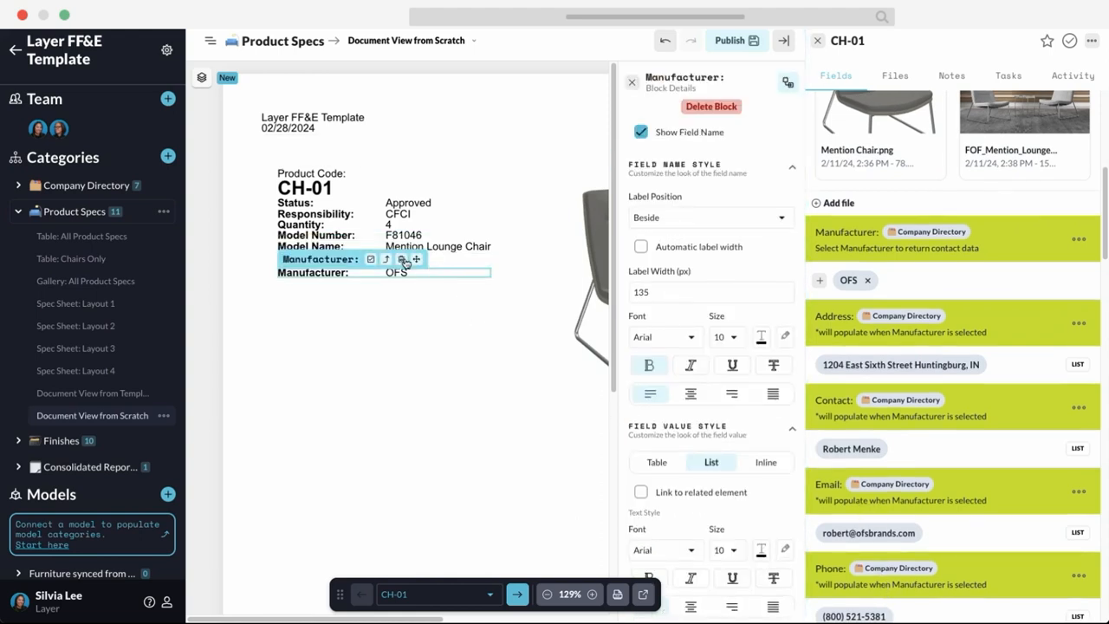
click(403, 260)
scroll(715, 433, down, 4)
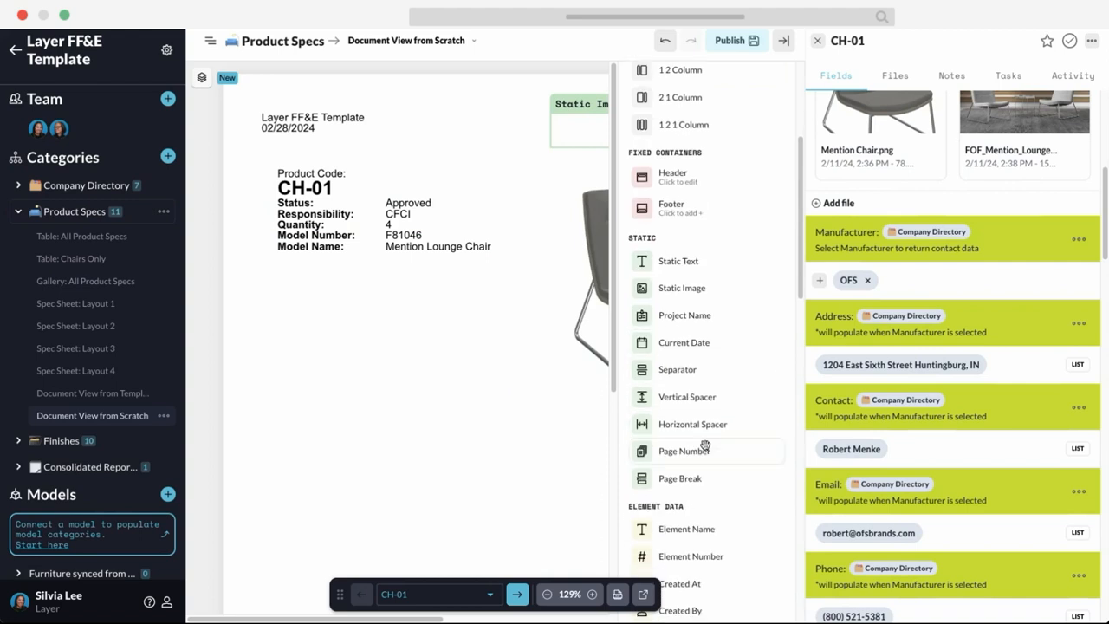
scroll(706, 445, down, 1)
scroll(720, 425, down, 1)
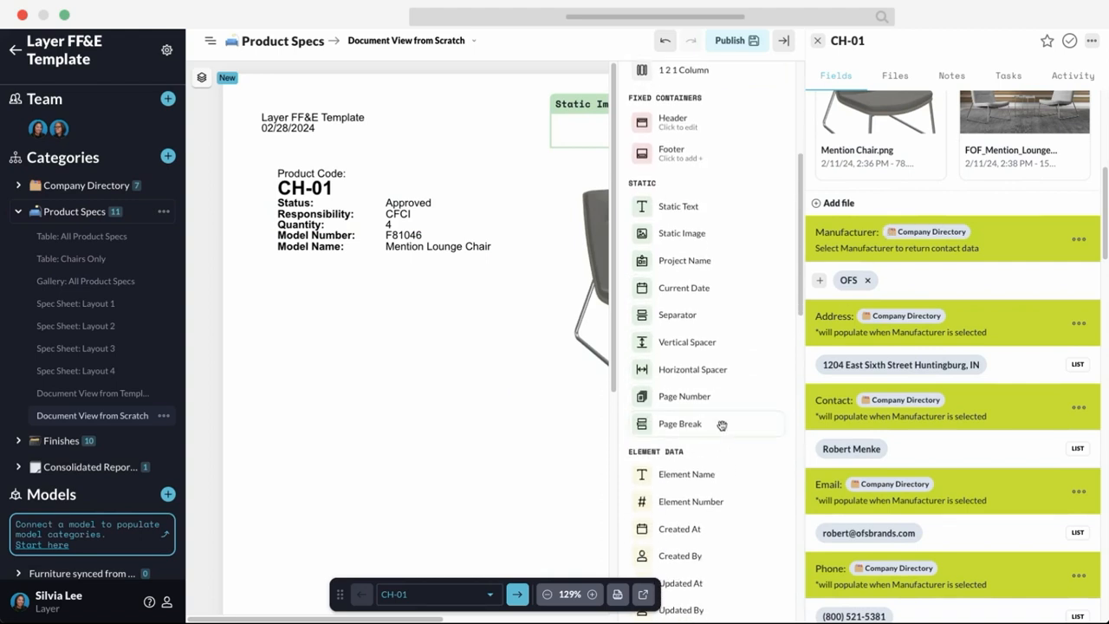
scroll(726, 476, down, 10)
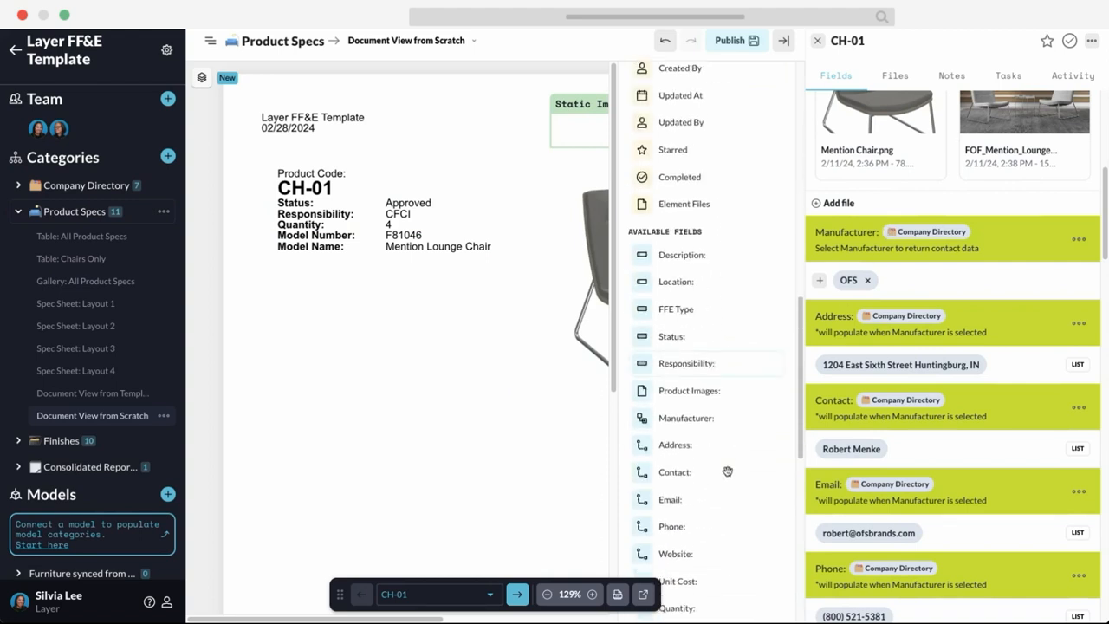
drag(698, 300, 366, 268)
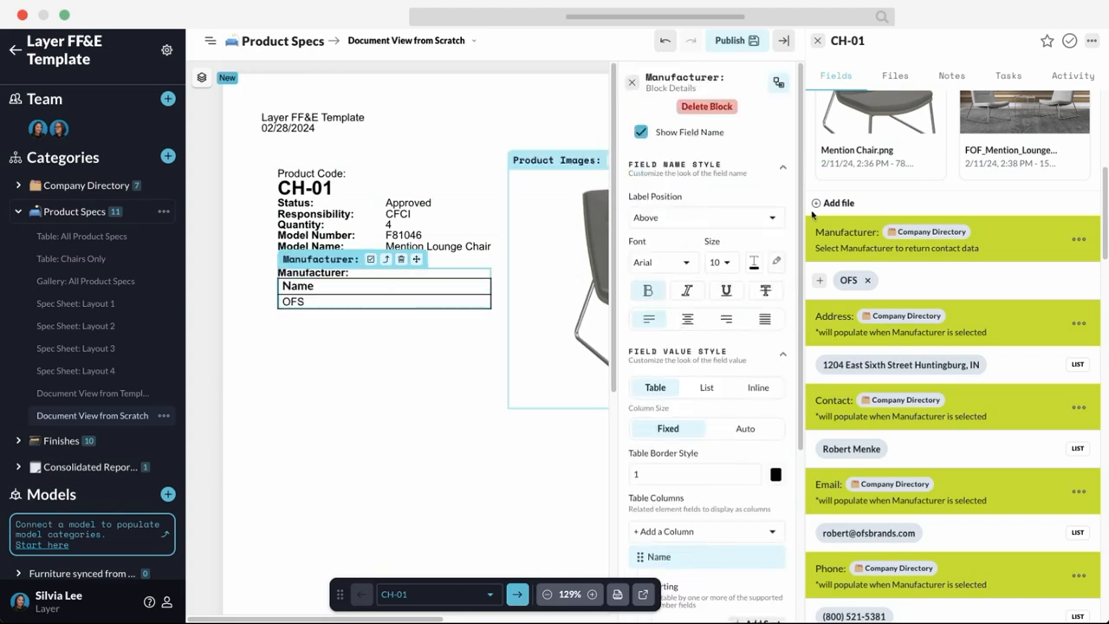
click(817, 41)
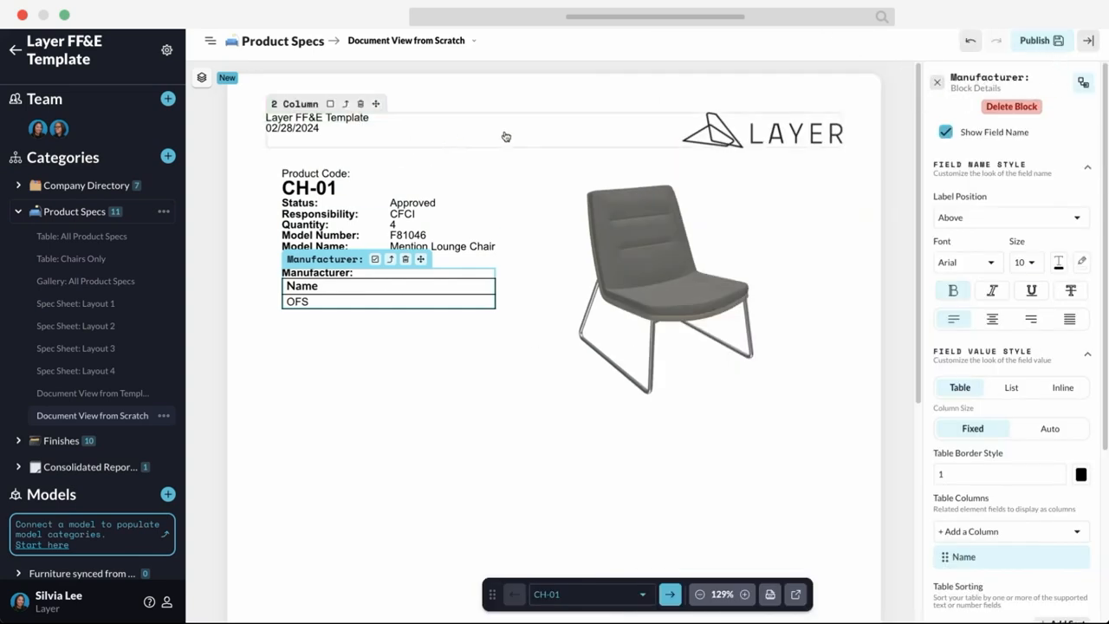
click(939, 82)
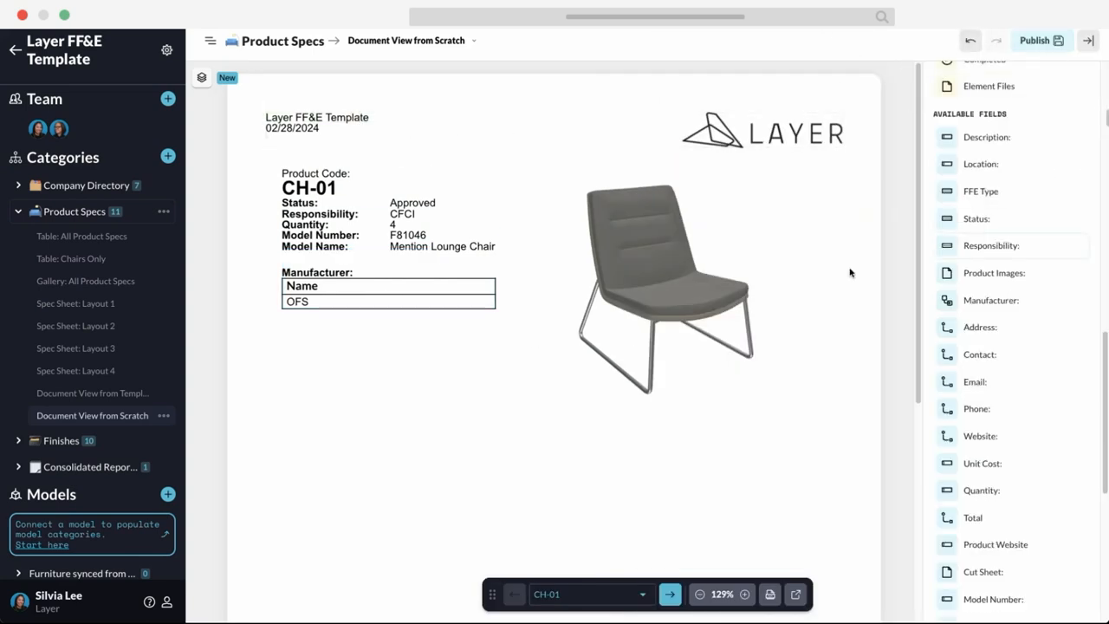
Step: Add Address and Email columns to the Manufacturer field's table
click(488, 297)
scroll(1023, 469, down, 1)
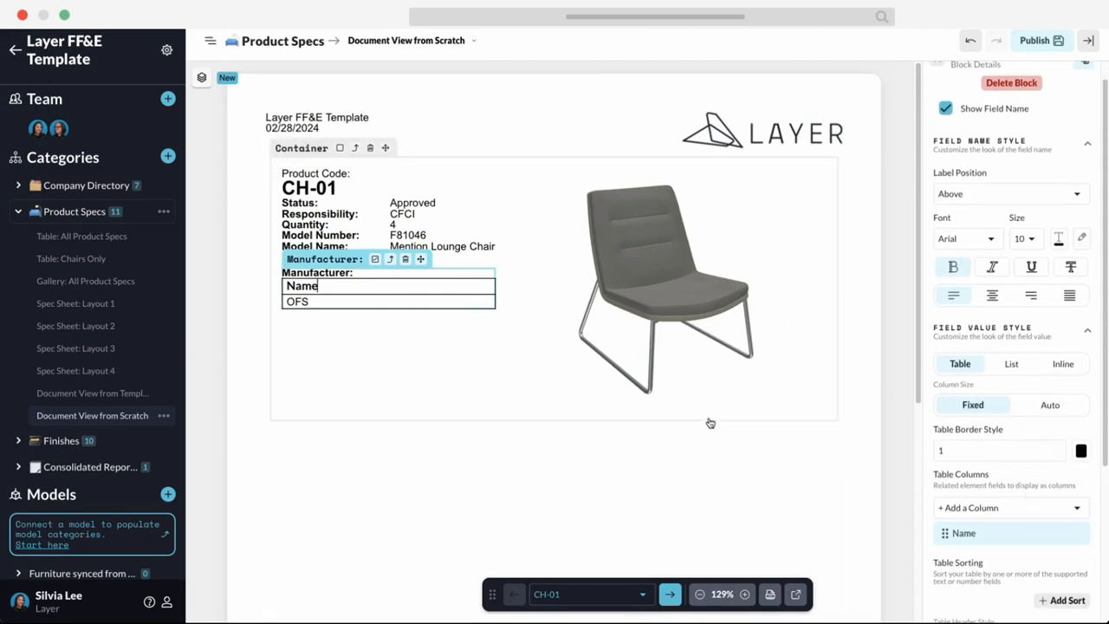
scroll(993, 473, down, 1)
scroll(993, 473, down, 3)
click(1009, 436)
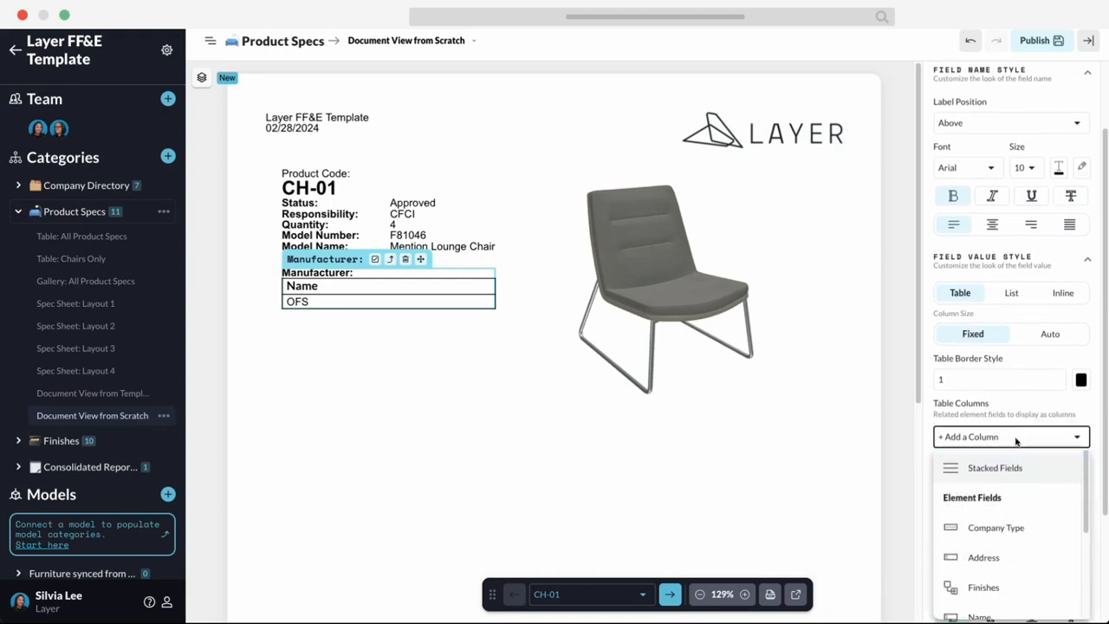
click(975, 557)
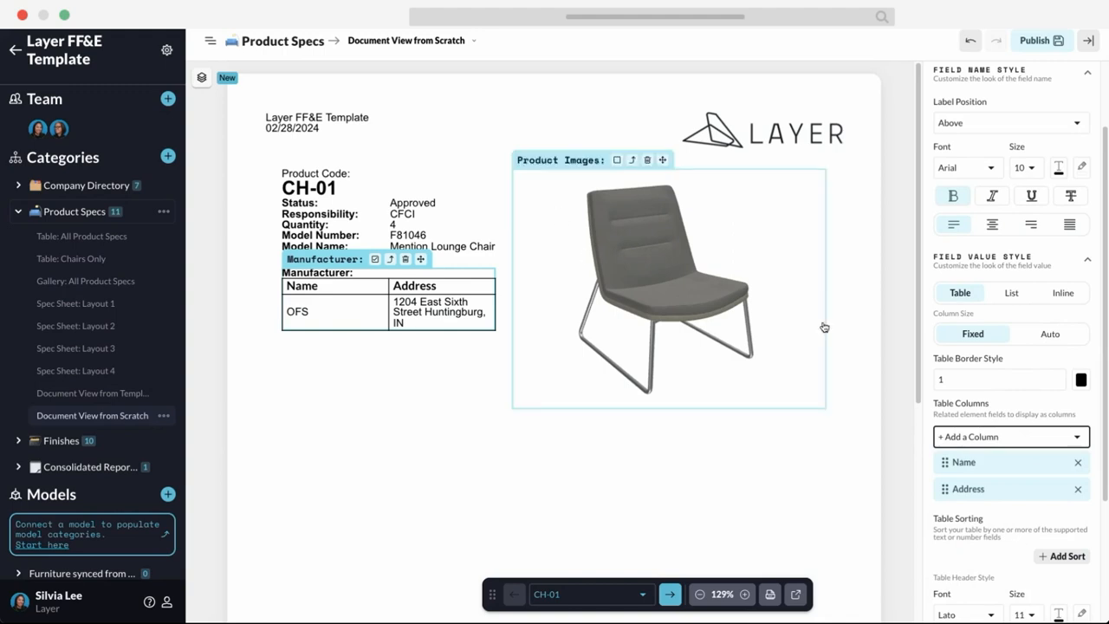
scroll(996, 458, down, 3)
click(1031, 334)
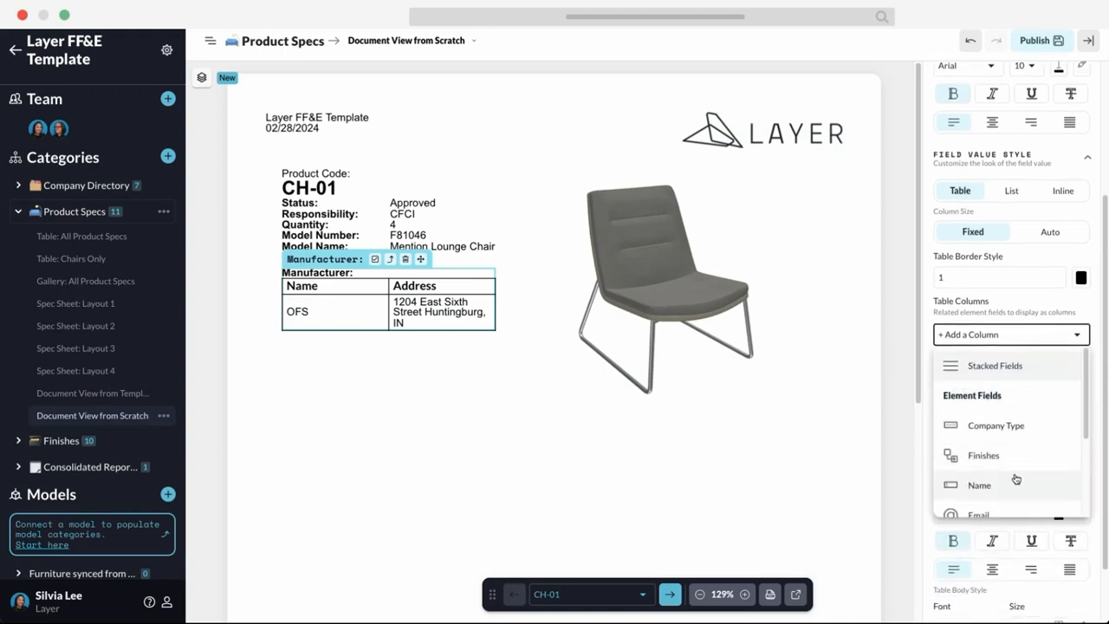
scroll(1009, 498, down, 1)
click(1008, 505)
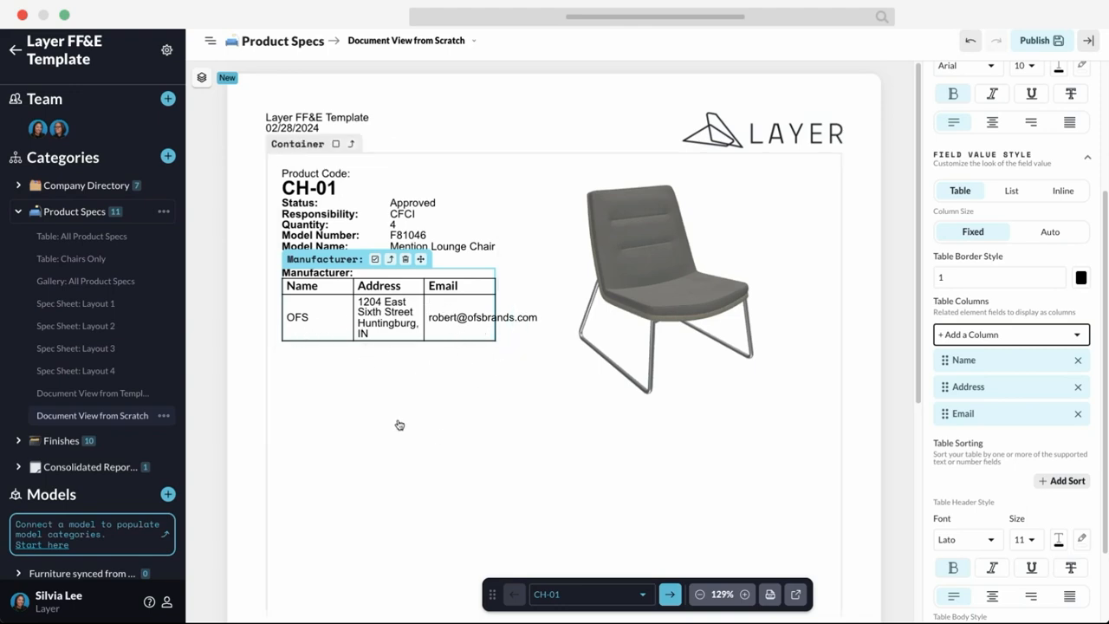
Step: Switch the Manufacturer field's value style to List, set its label position to Beside, and close its block details
scroll(1029, 219, up, 1)
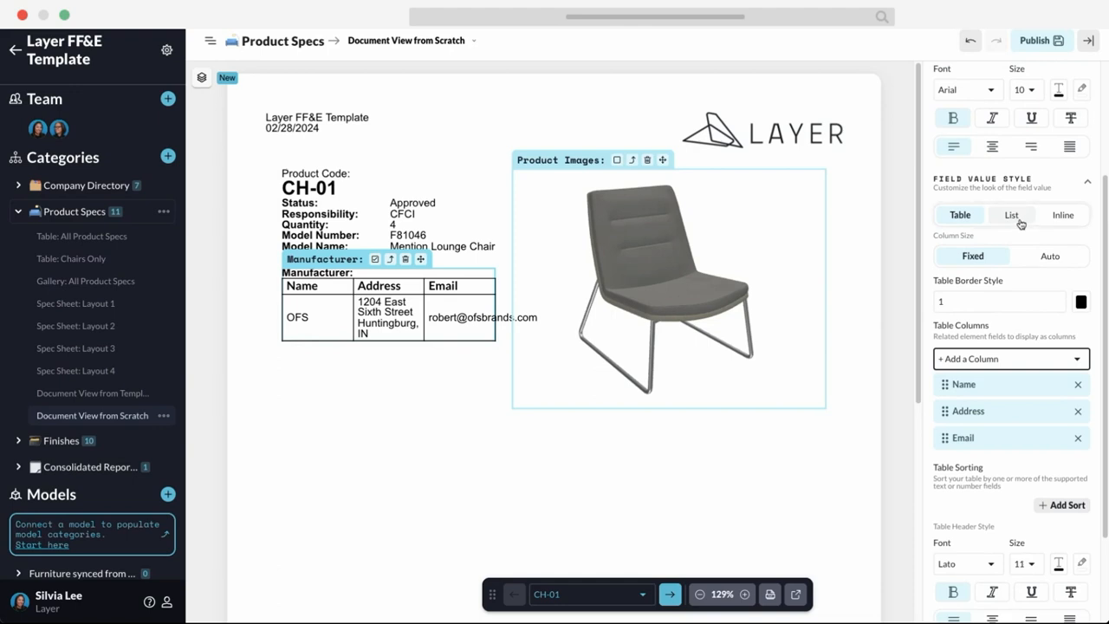
click(1012, 217)
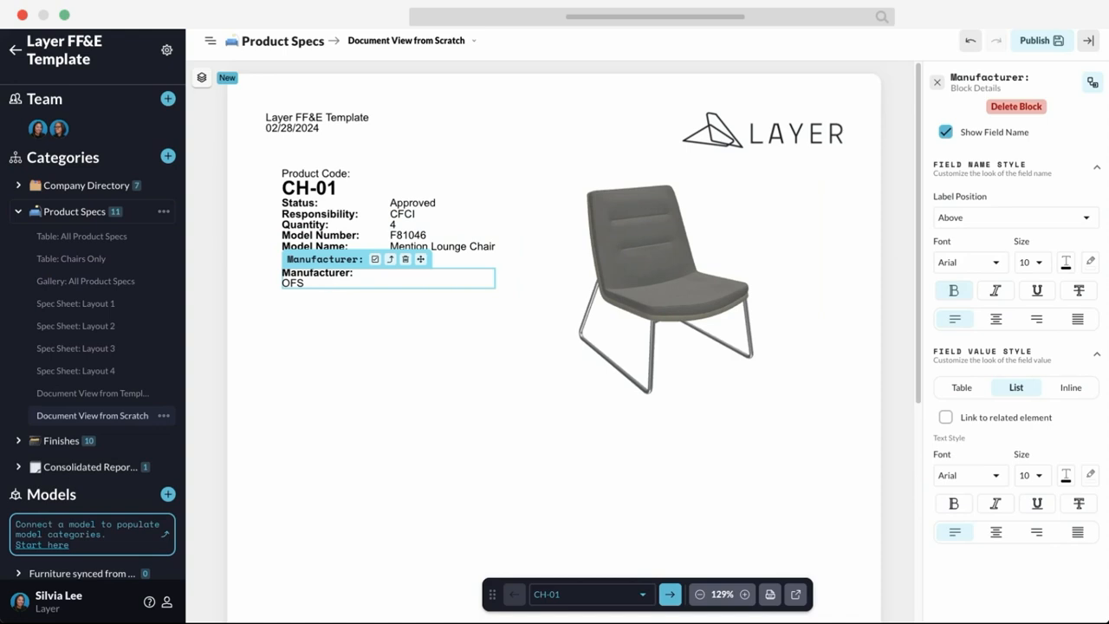
click(992, 217)
click(991, 247)
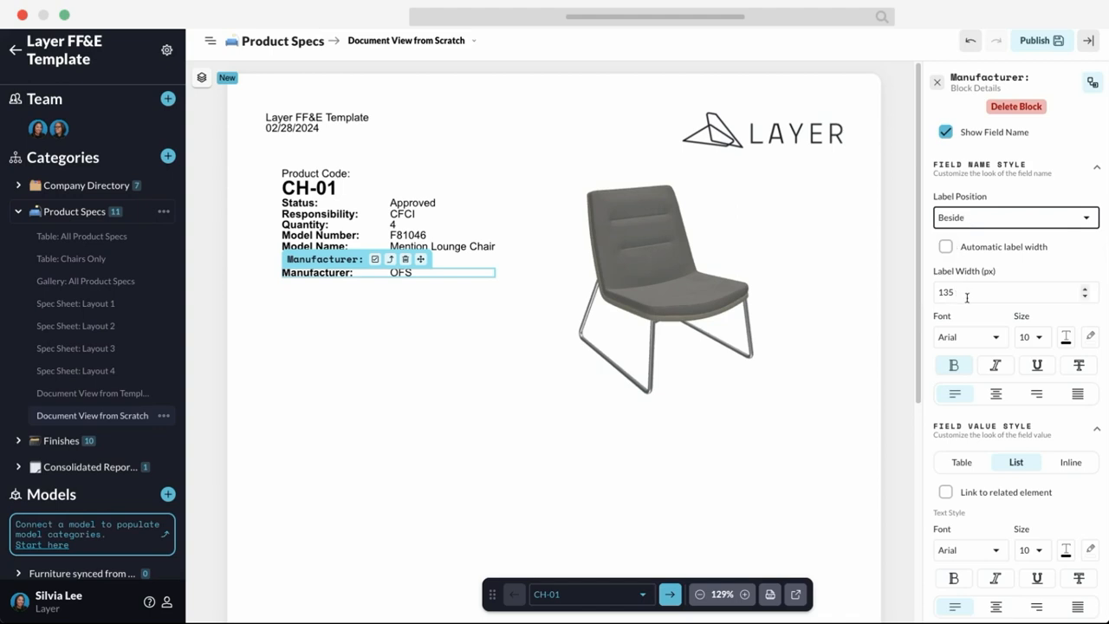
click(938, 83)
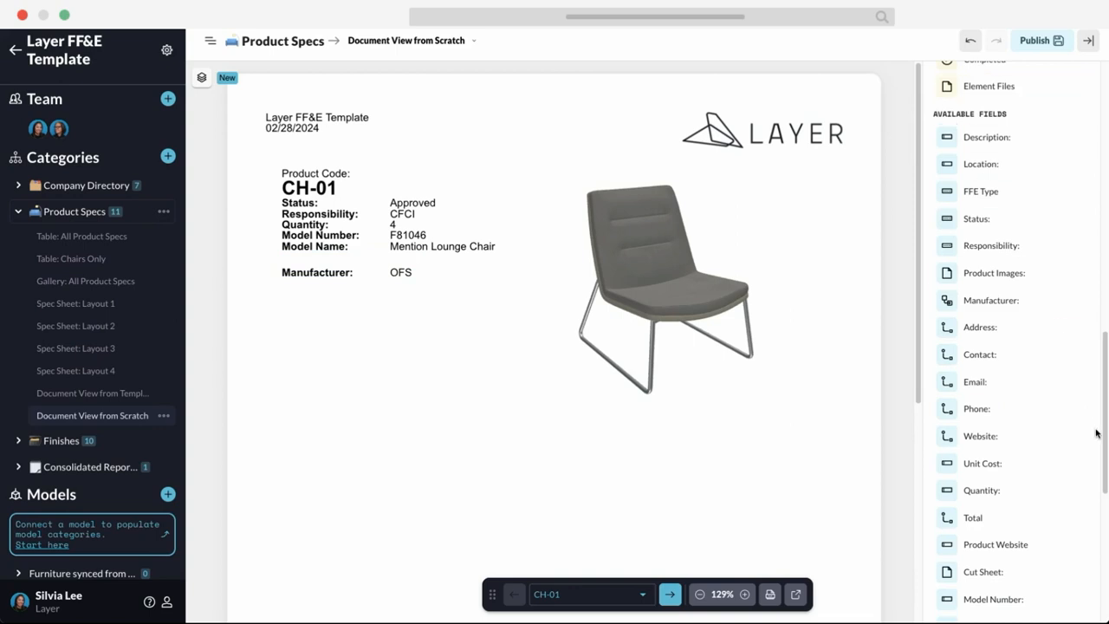
Step: Add the Address, Contact, Email, Phone and Website fields in that order below the Manufacturer field
scroll(1088, 434, down, 3)
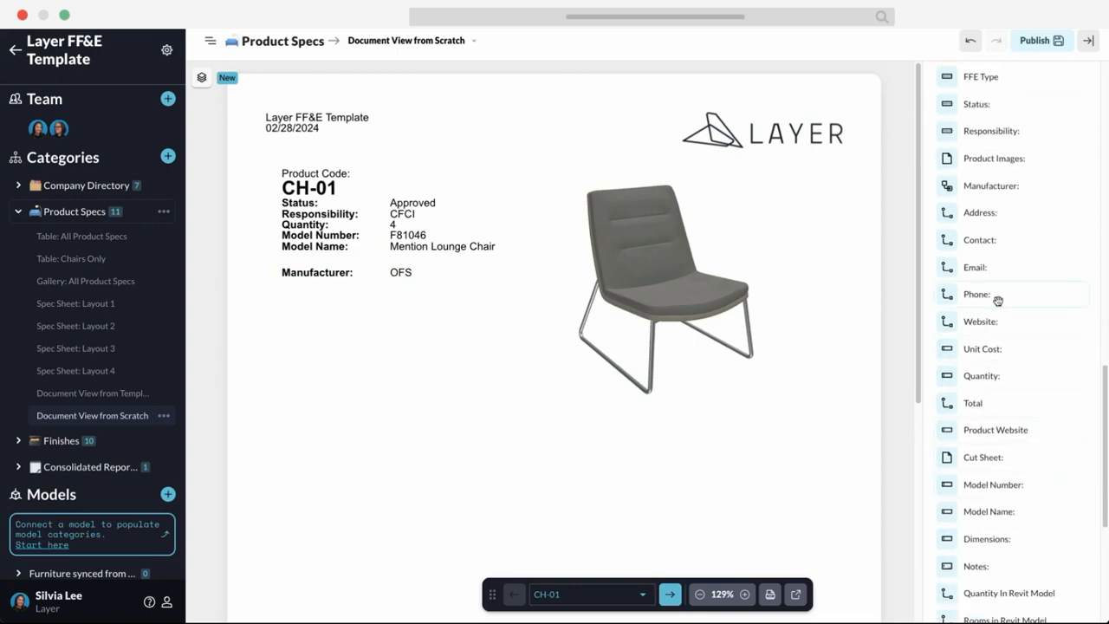
scroll(997, 300, up, 3)
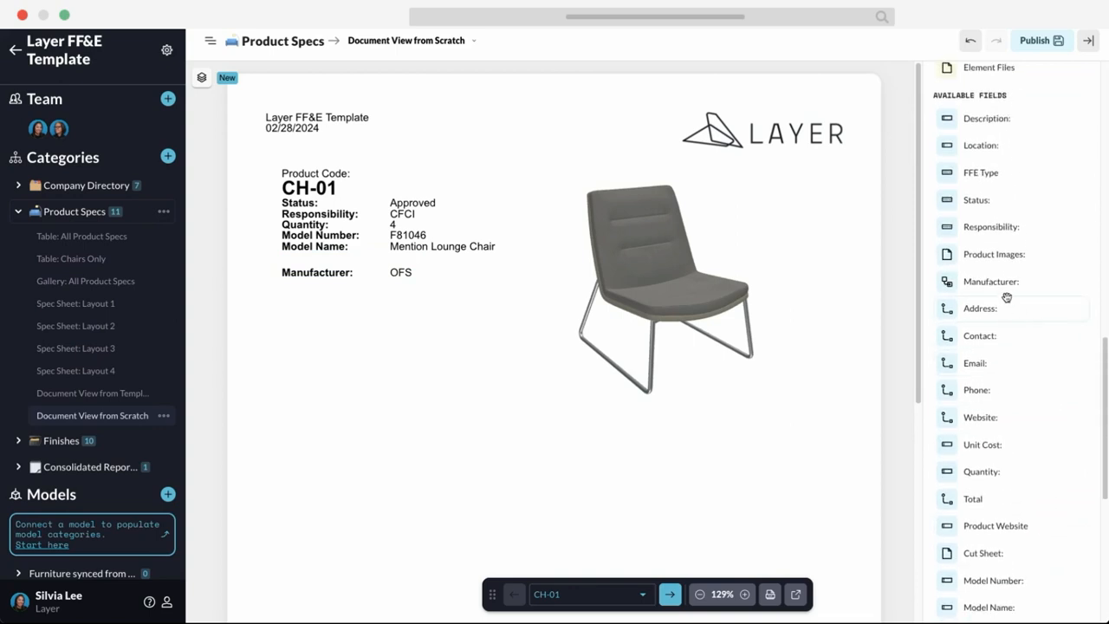
drag(991, 311, 368, 290)
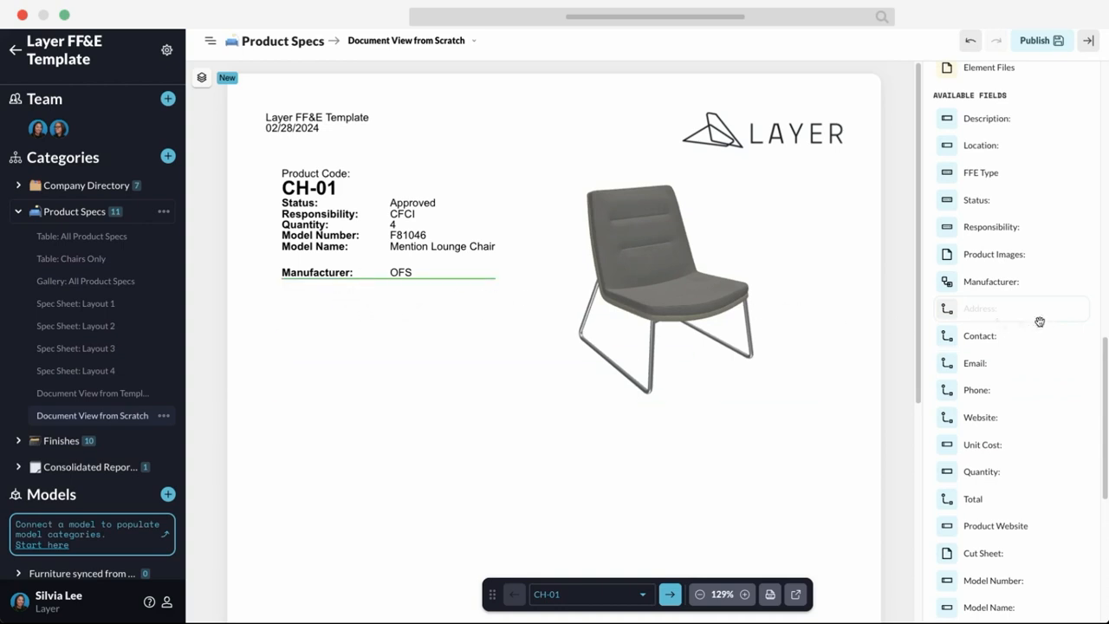
click(937, 83)
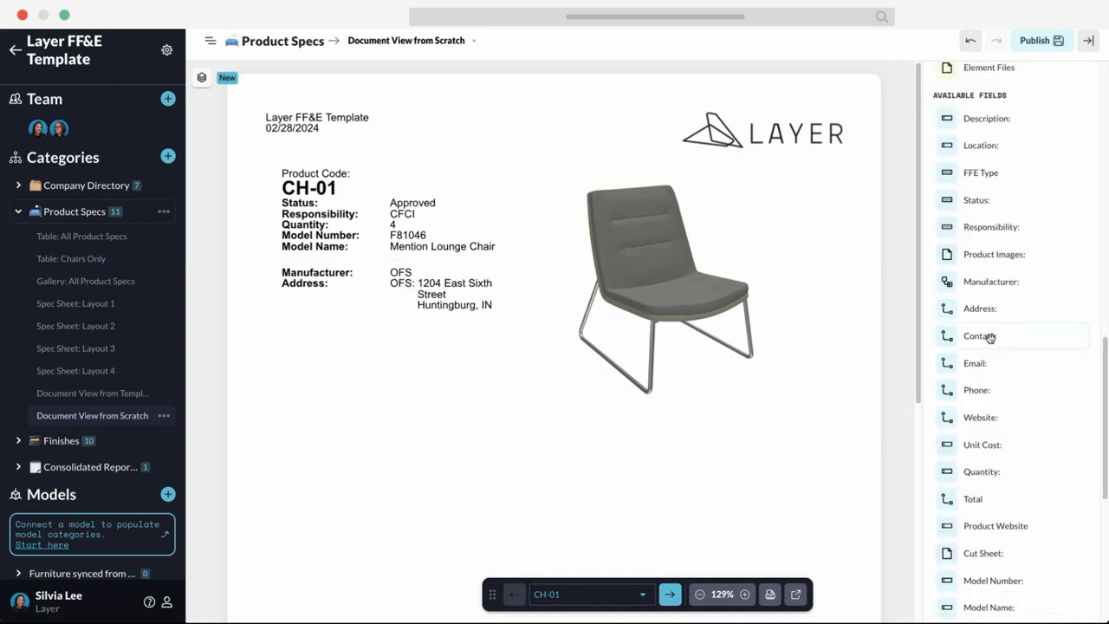
drag(990, 337, 378, 317)
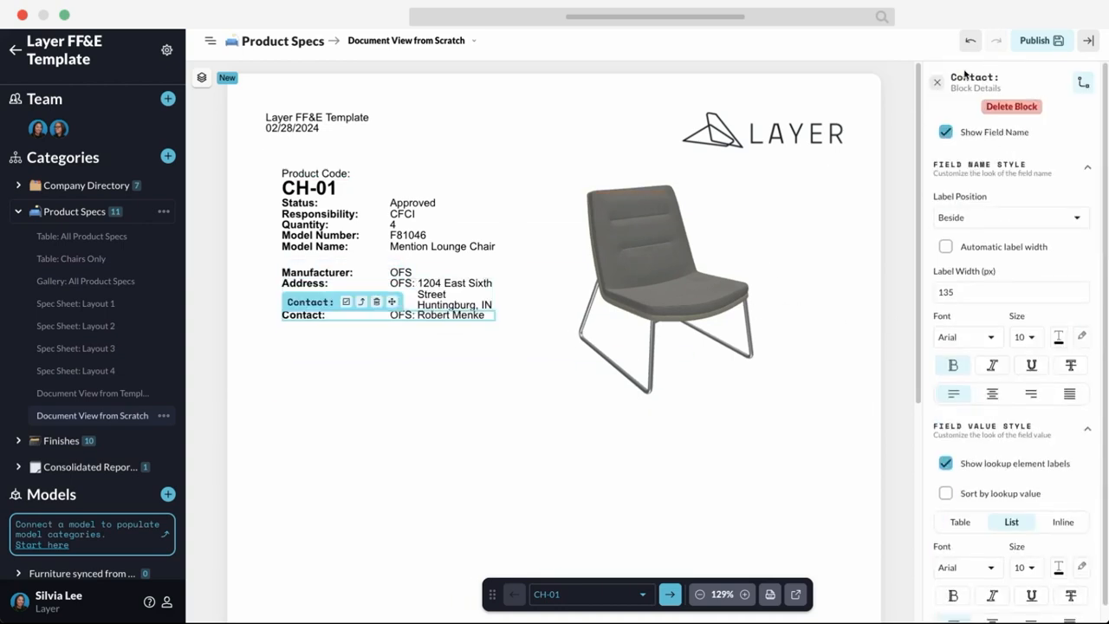
click(936, 83)
drag(1007, 364, 426, 326)
click(937, 83)
drag(1028, 388, 420, 334)
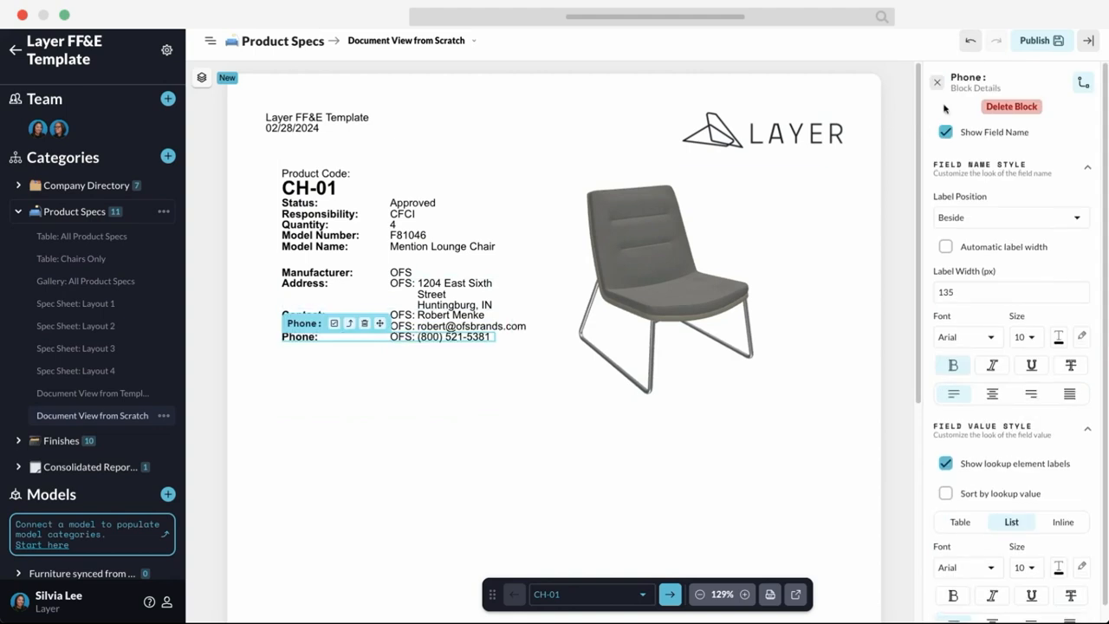
click(937, 83)
drag(1004, 420, 451, 349)
click(943, 79)
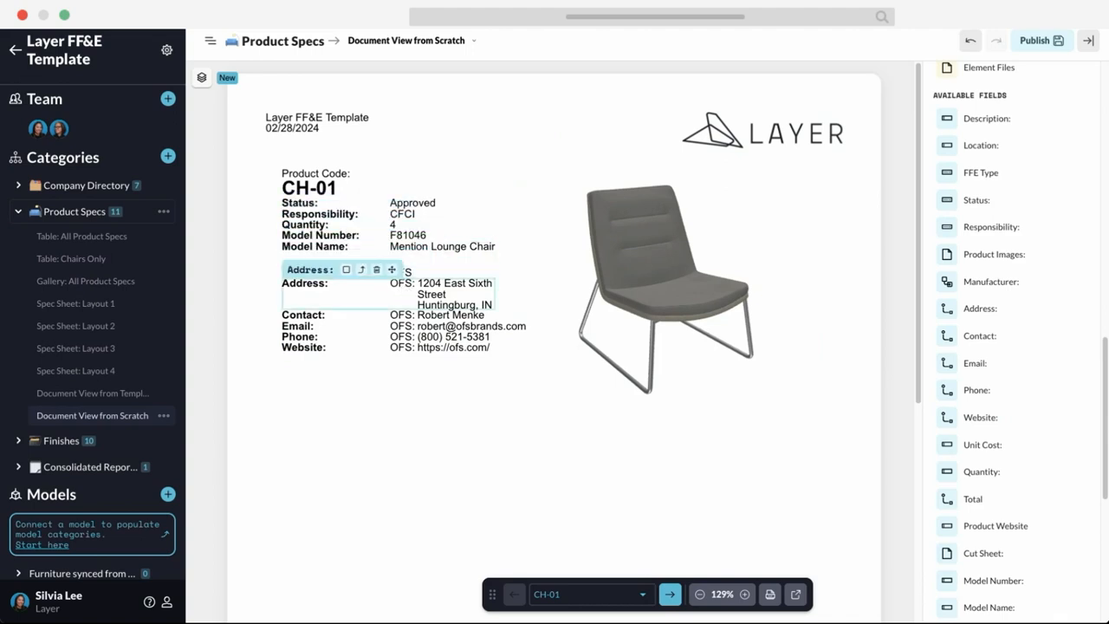
Step: Turn off Show lookup element labels for the Address, Contact, Email, Phone and Website fields, and close the block details
click(410, 289)
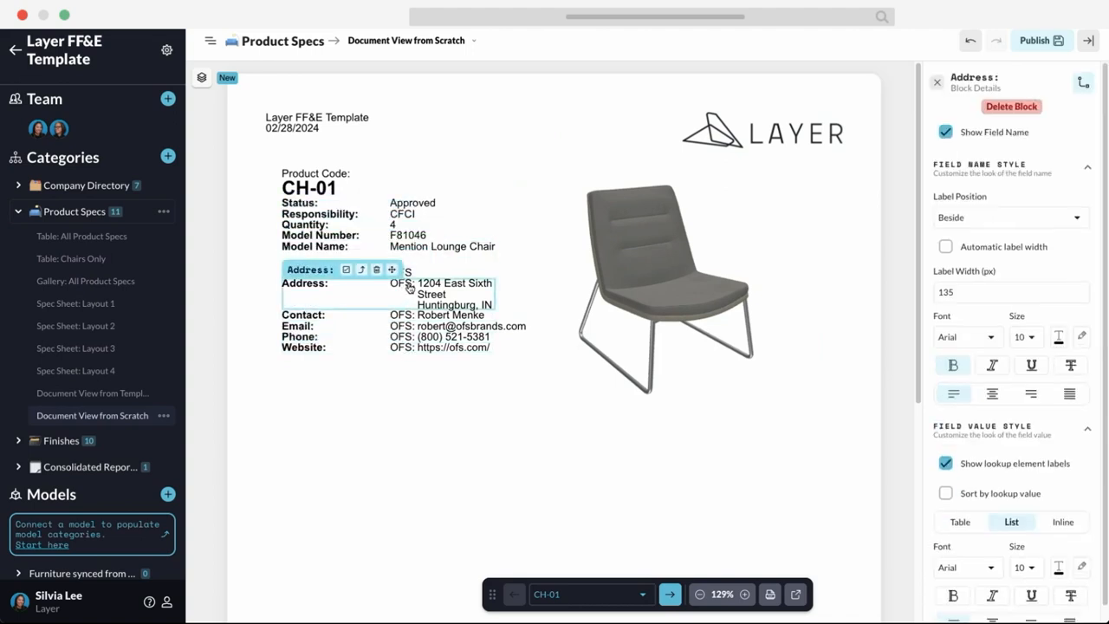
click(944, 464)
click(446, 314)
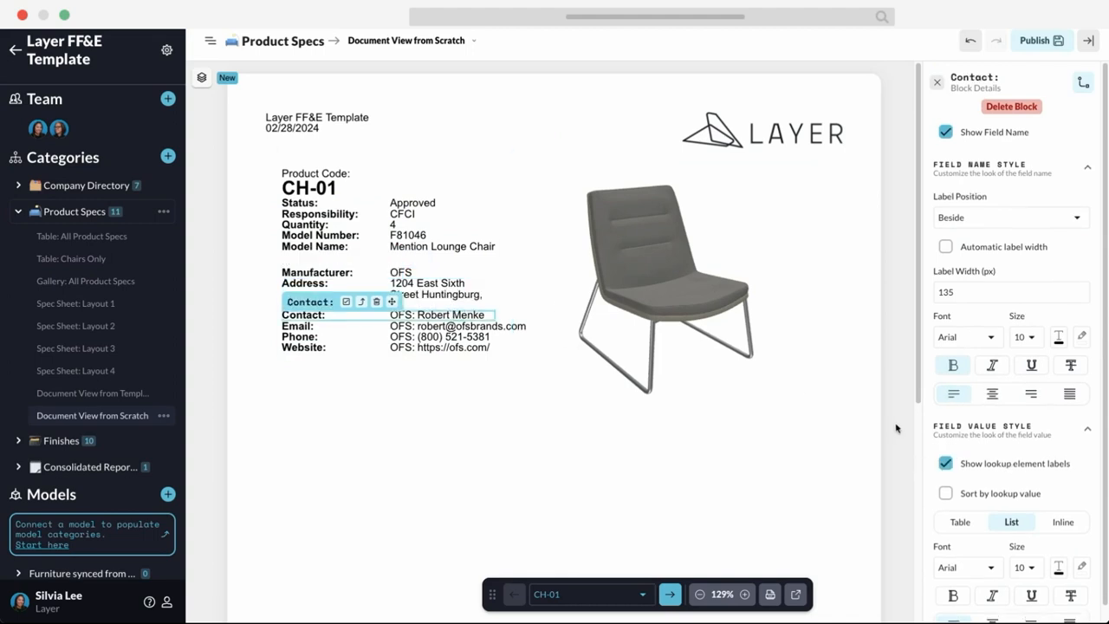
click(945, 464)
click(299, 326)
click(946, 464)
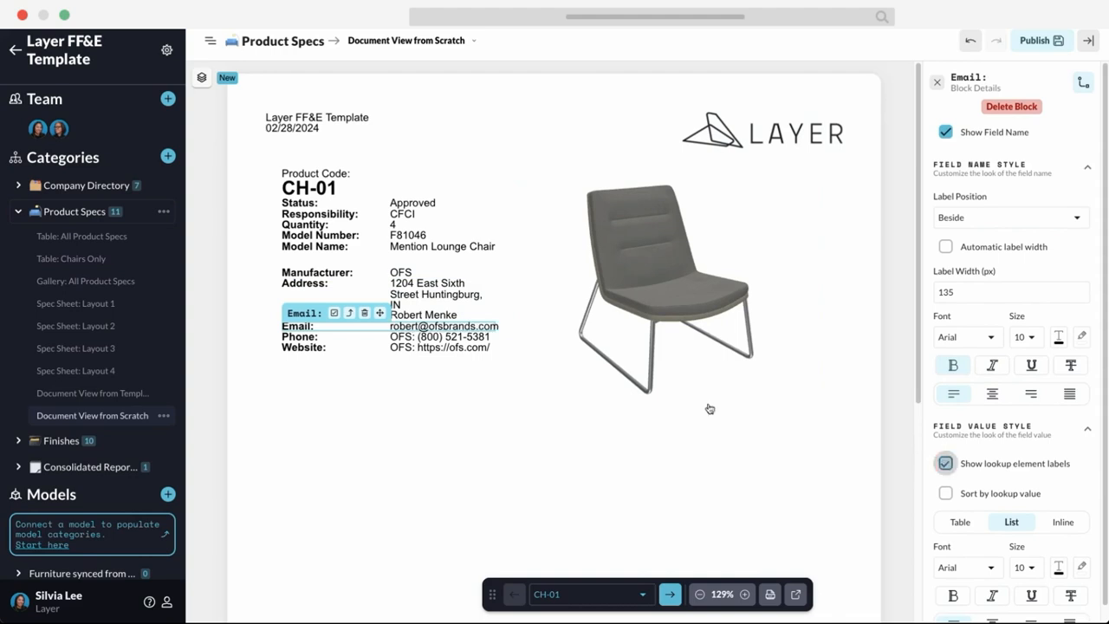
click(299, 336)
click(945, 463)
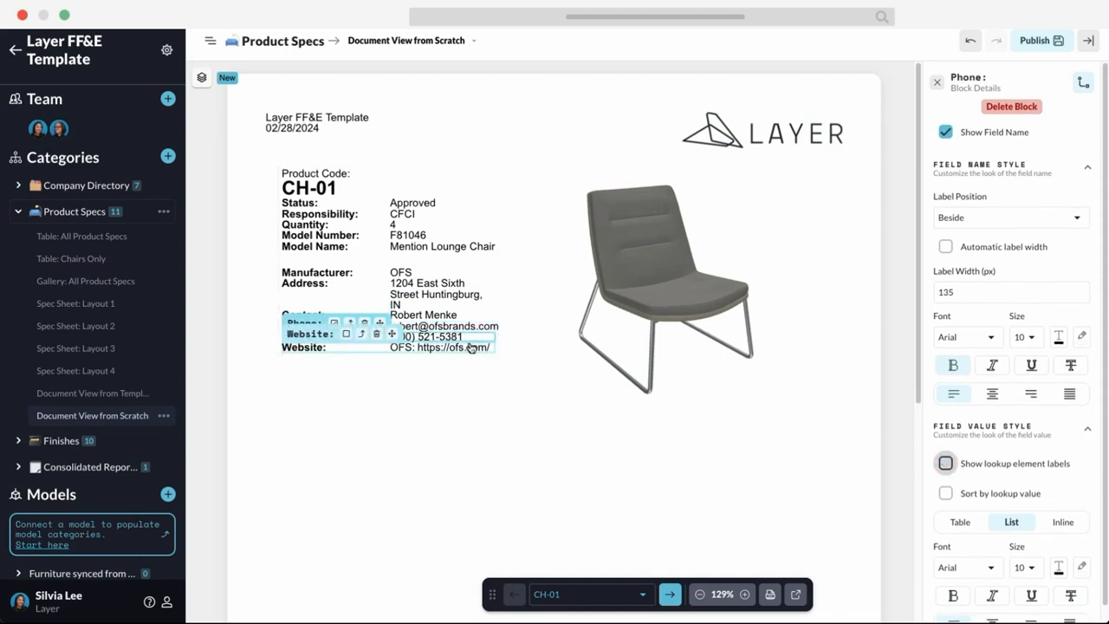
click(471, 347)
click(946, 463)
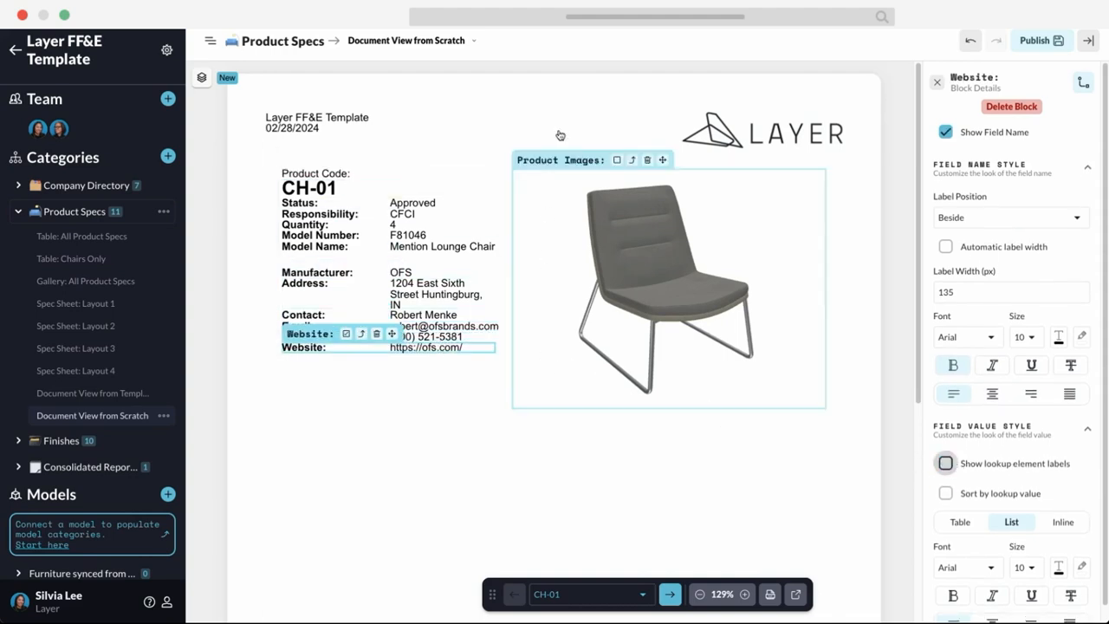
click(936, 83)
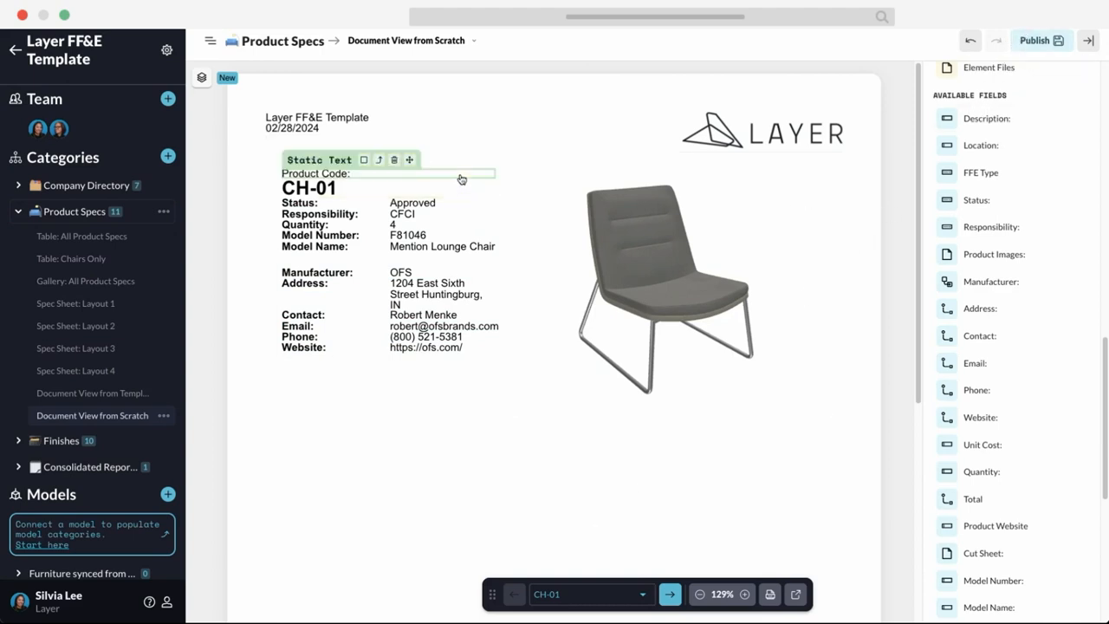
Step: Evenly distribute the column widths of the 2 Column block holding the product details and chair image
click(462, 179)
click(379, 160)
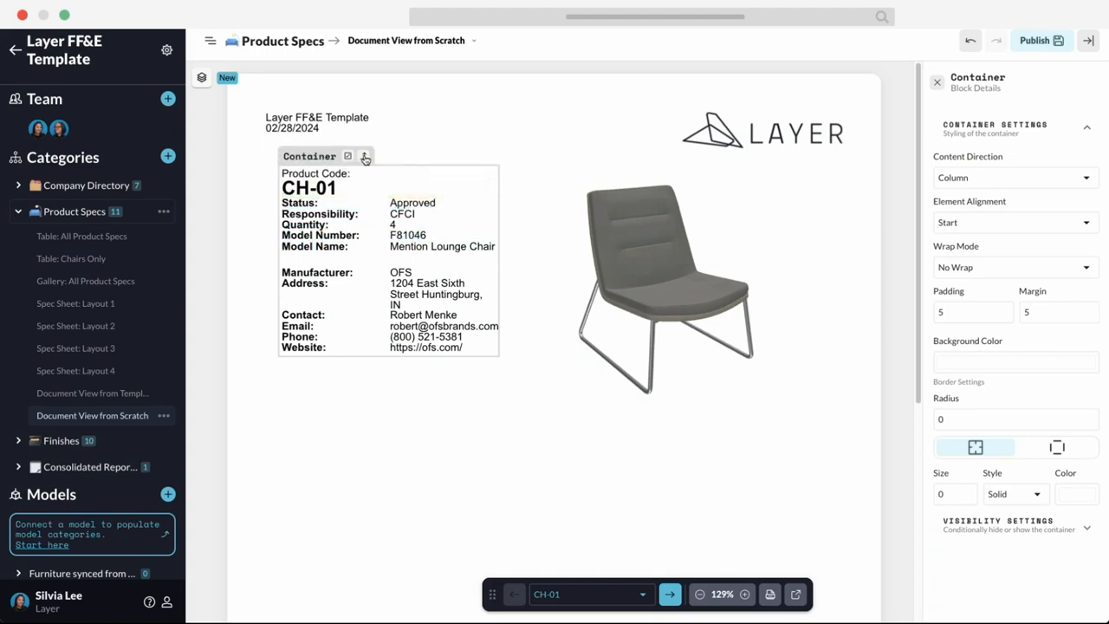
click(365, 156)
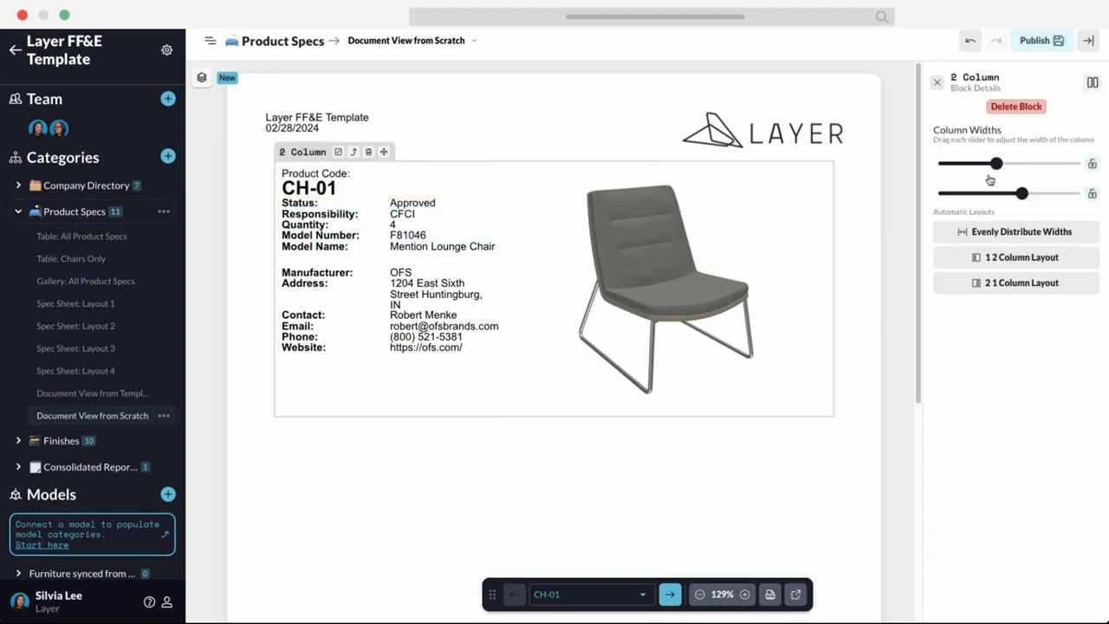
click(1025, 235)
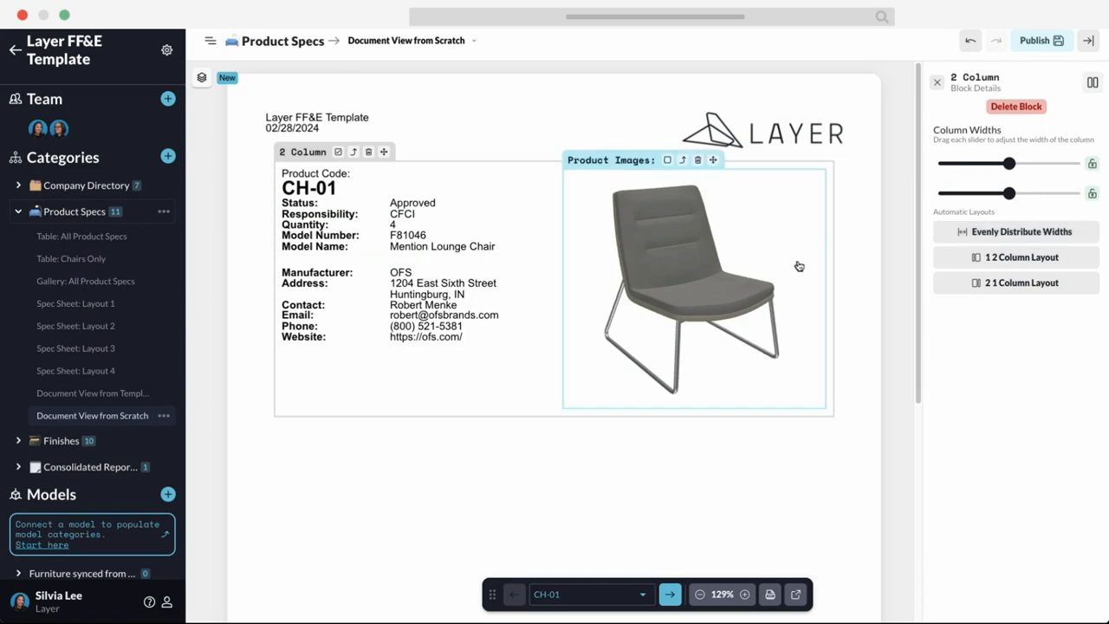
Step: Set padding and margin to 0 on the product image container and on the product details container
click(704, 202)
click(682, 161)
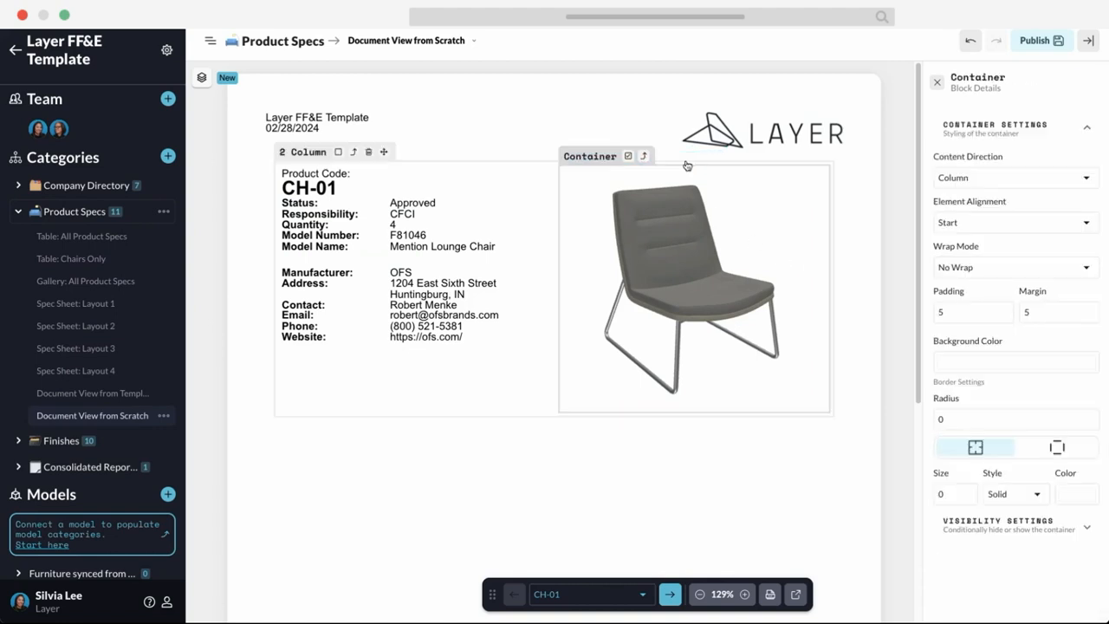
drag(1034, 309, 826, 308)
text(00)
click(413, 174)
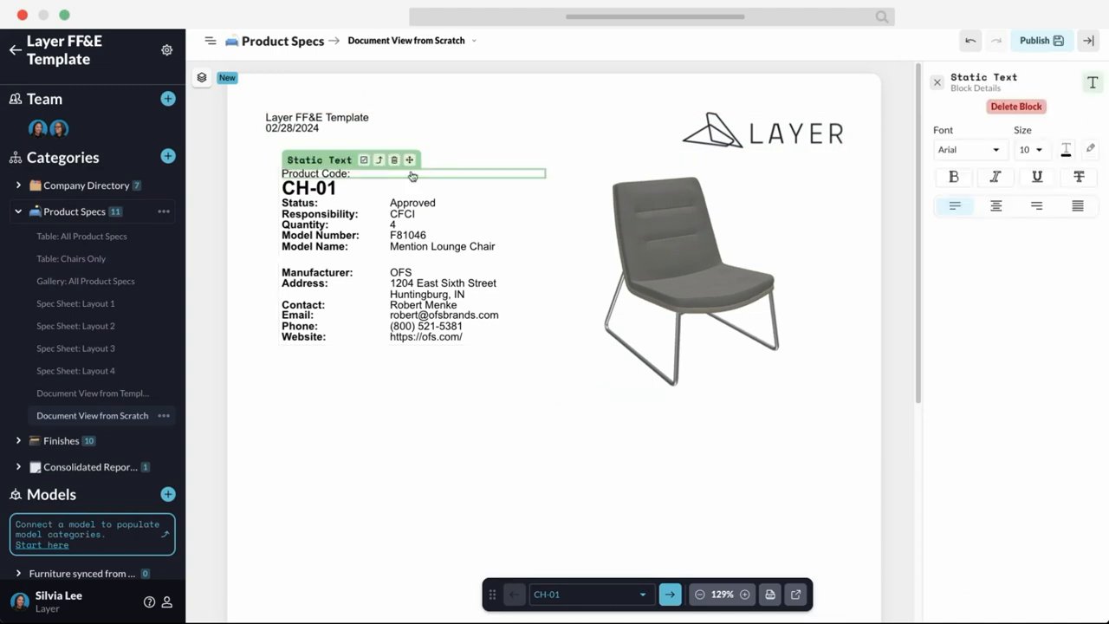
click(379, 162)
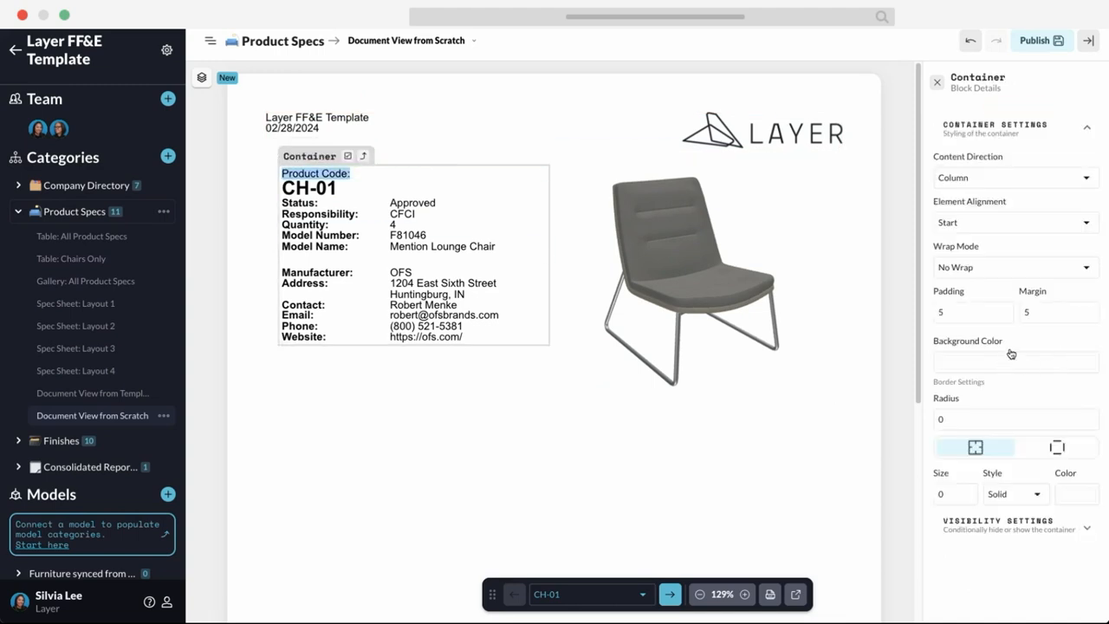
drag(1038, 312, 936, 312)
text(00)
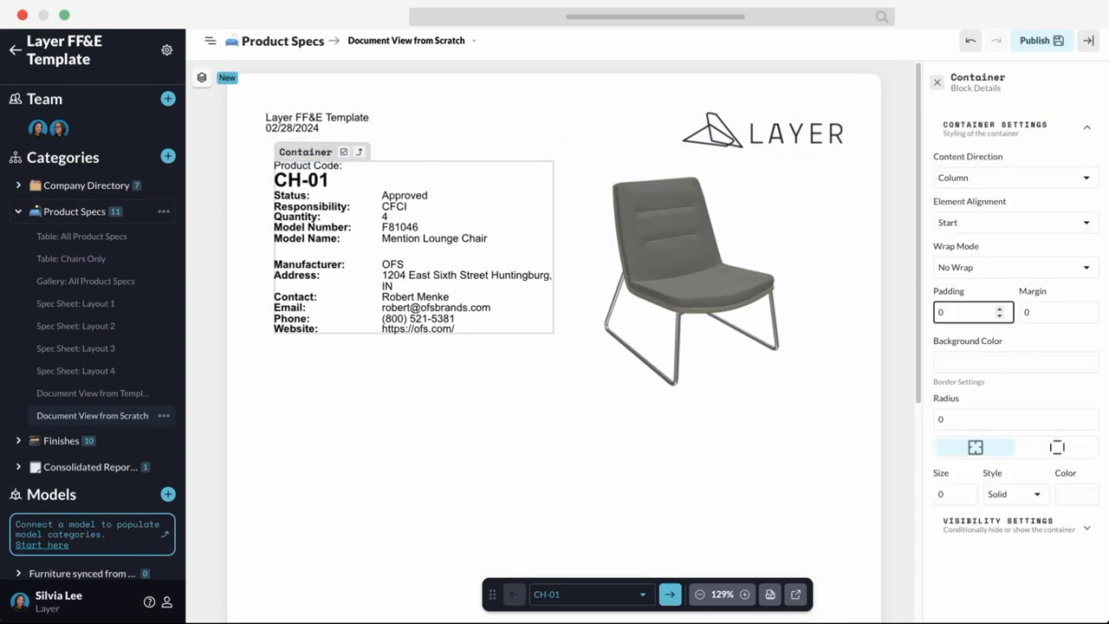
Step: Set the Product Images field's size to 200 and its alignment to End
click(684, 193)
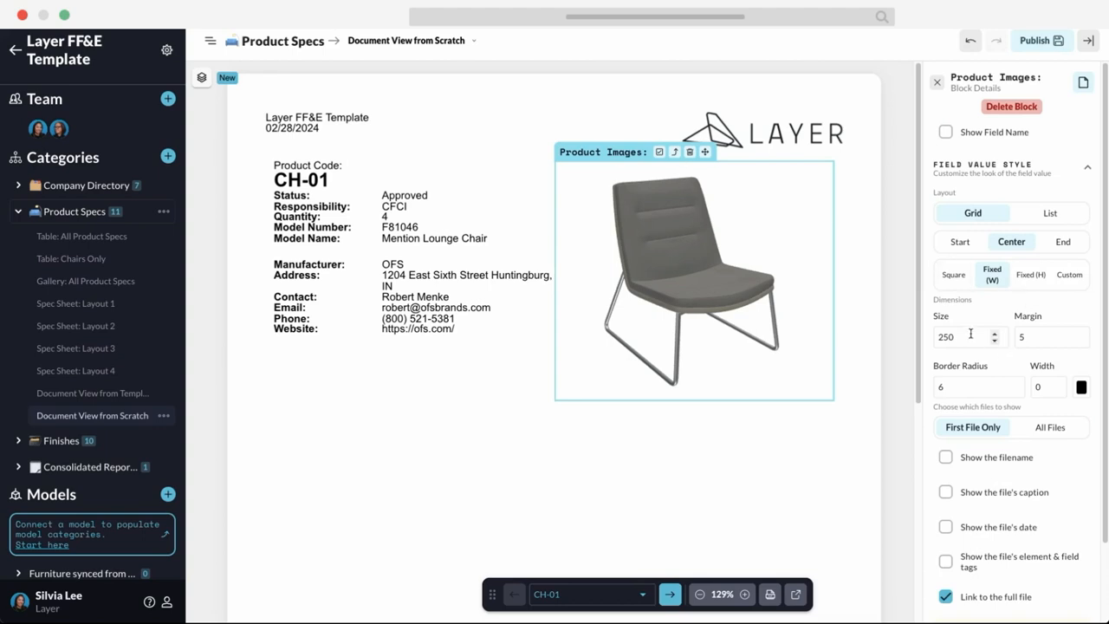
drag(969, 332, 934, 333)
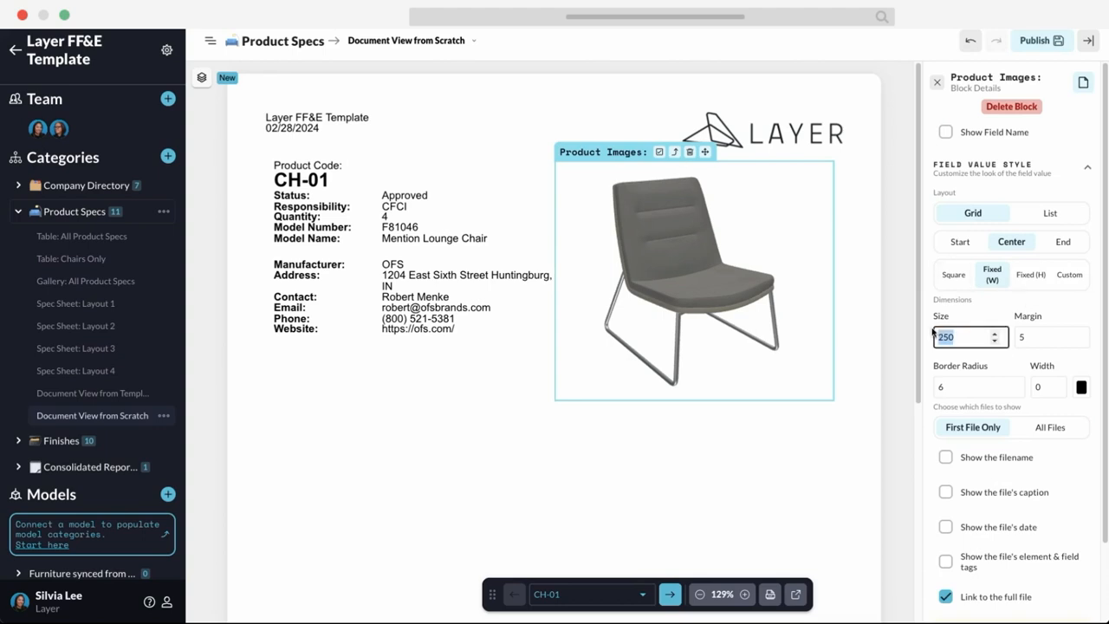
text(200)
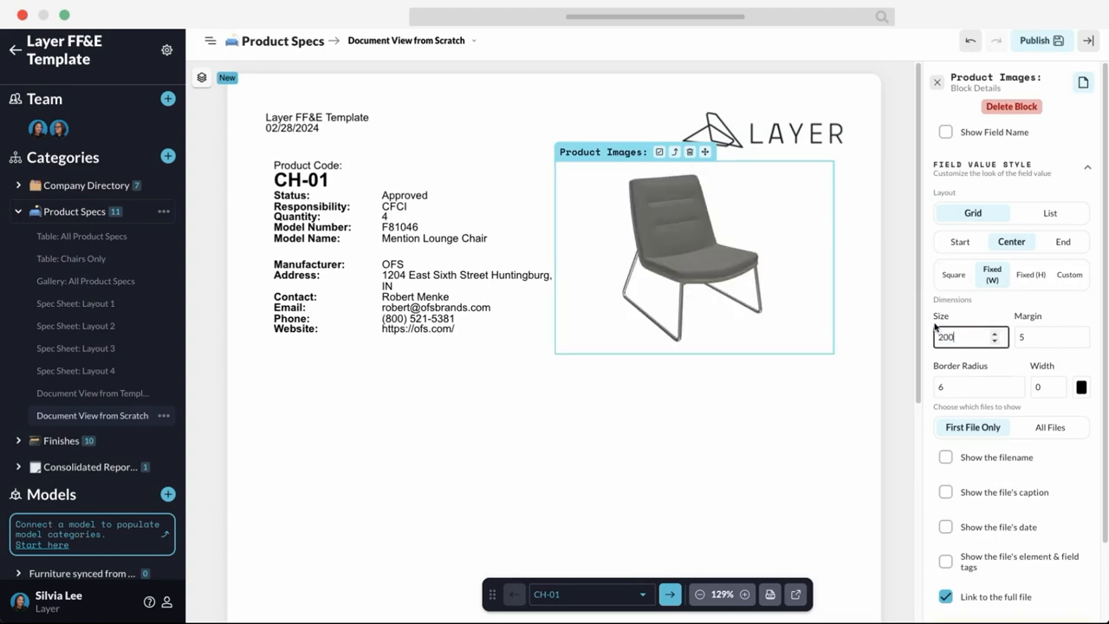
click(1064, 245)
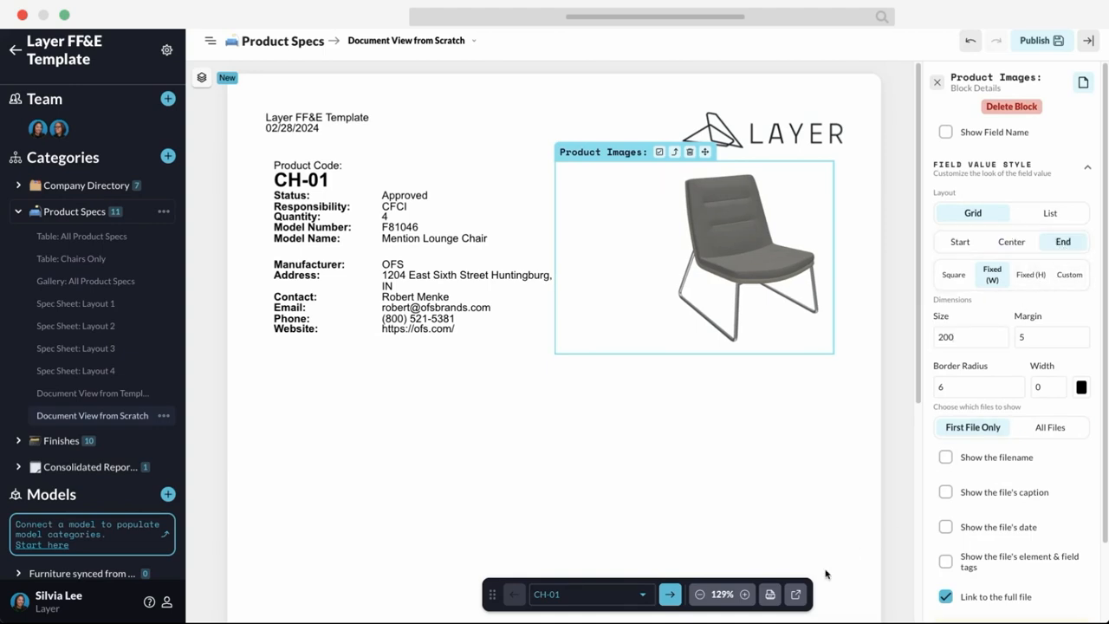
Step: Publish the document view, leave the editor and page through the product sheets as far as L-01
click(1031, 41)
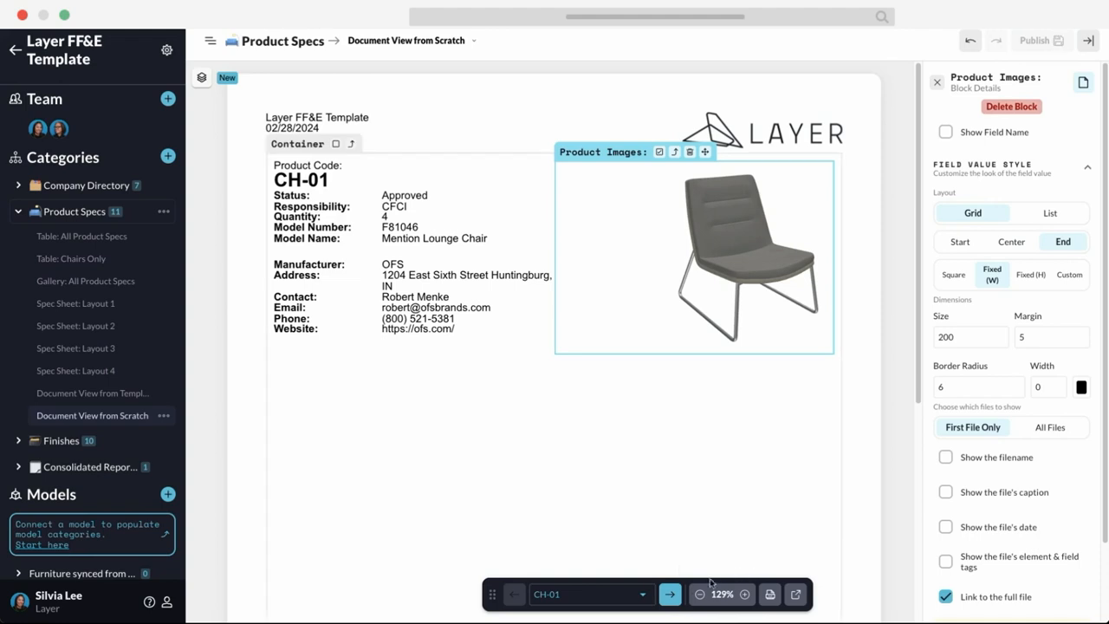
click(936, 85)
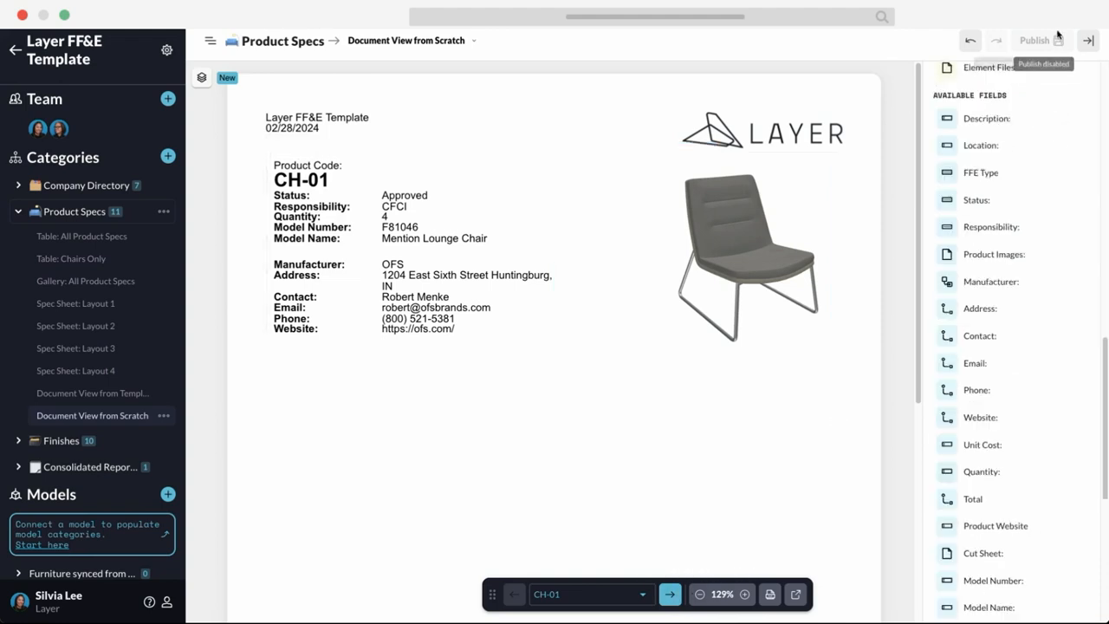
click(1089, 40)
click(670, 594)
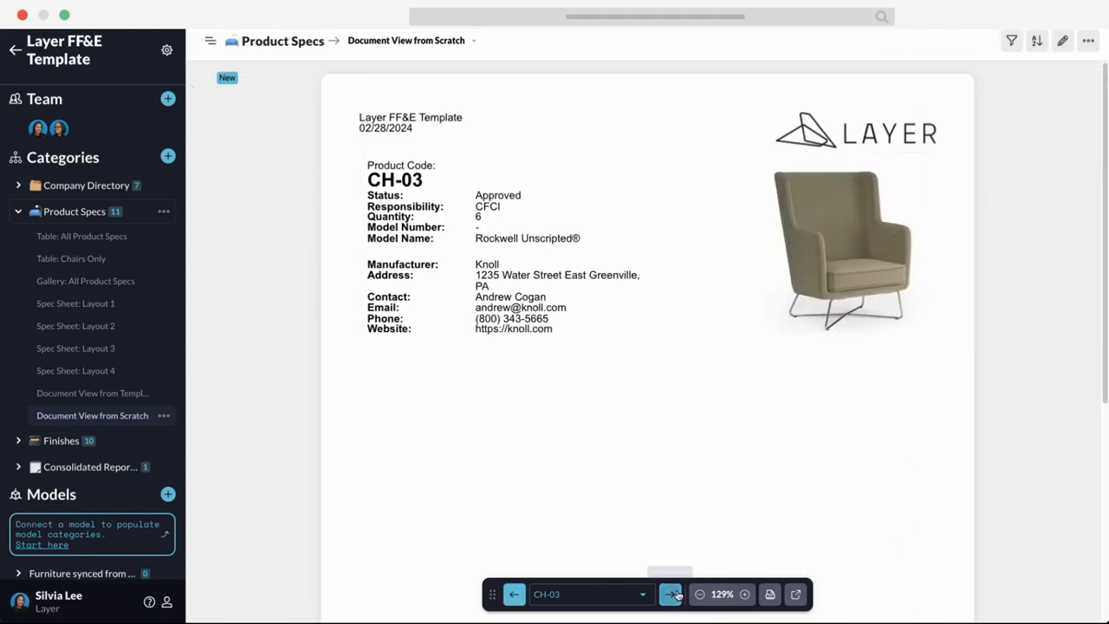
click(669, 595)
click(670, 594)
click(670, 594)
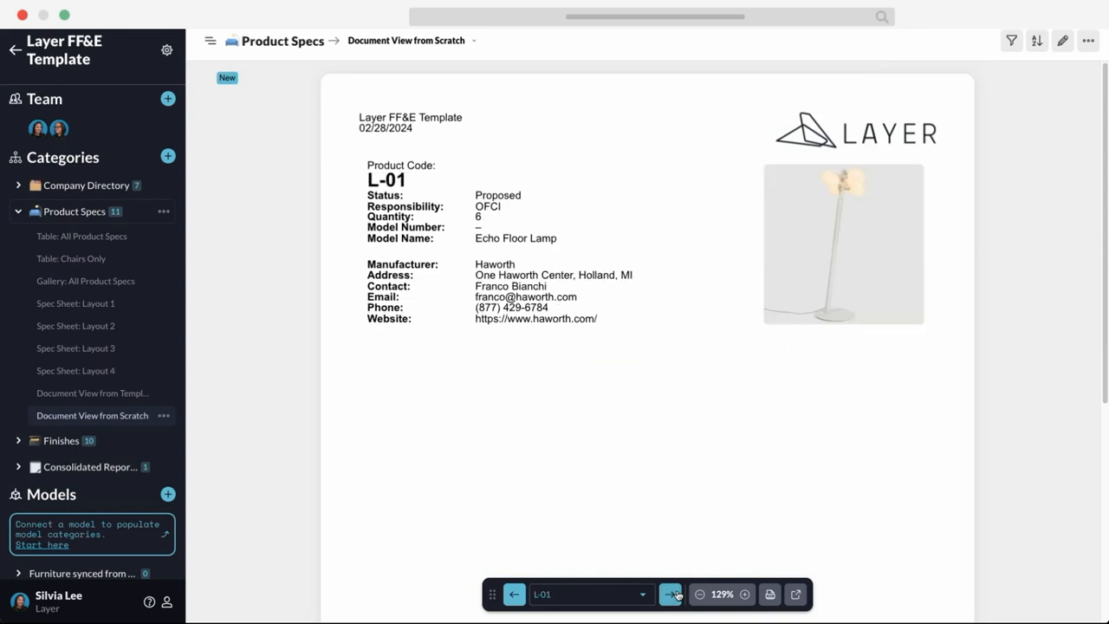
Step: Reopen the view for editing and set the Header block's height to 65
click(1062, 40)
click(977, 426)
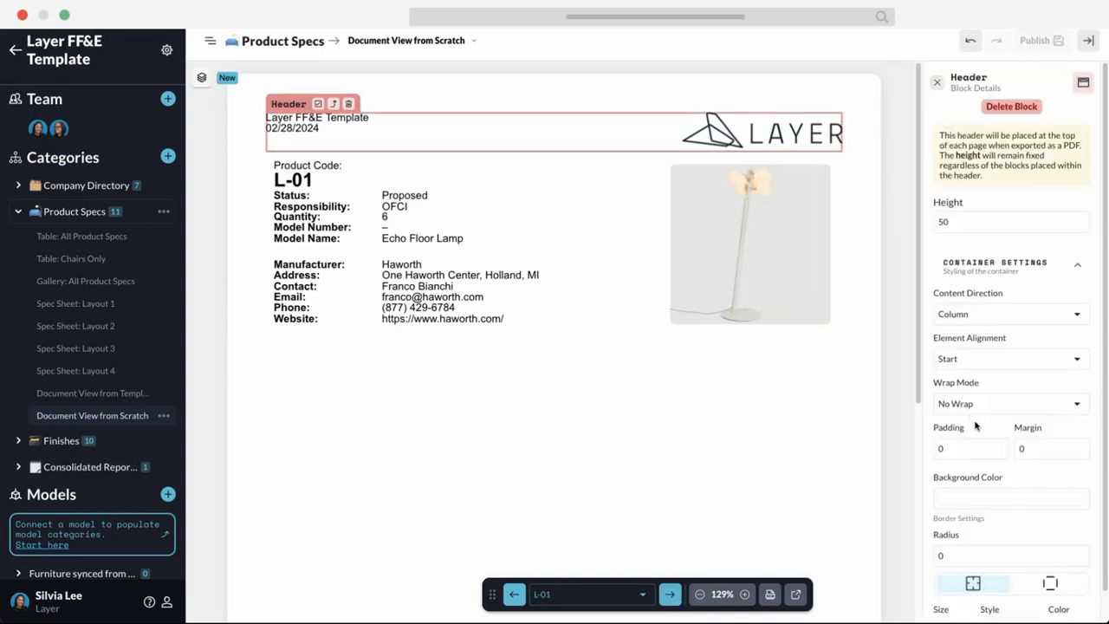
double_click(973, 220)
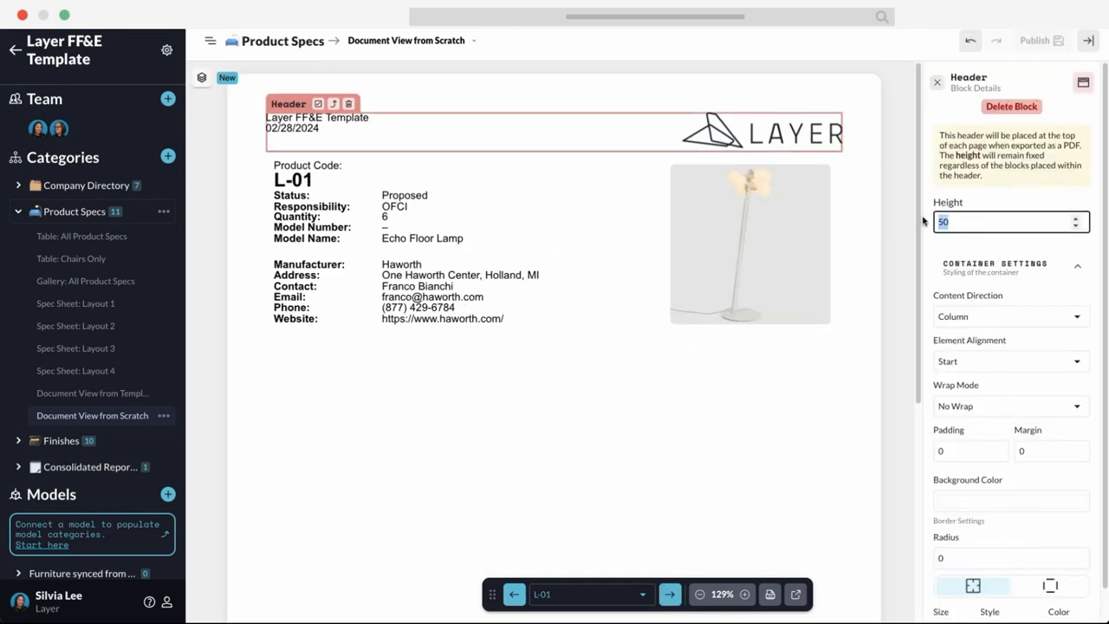
text(60)
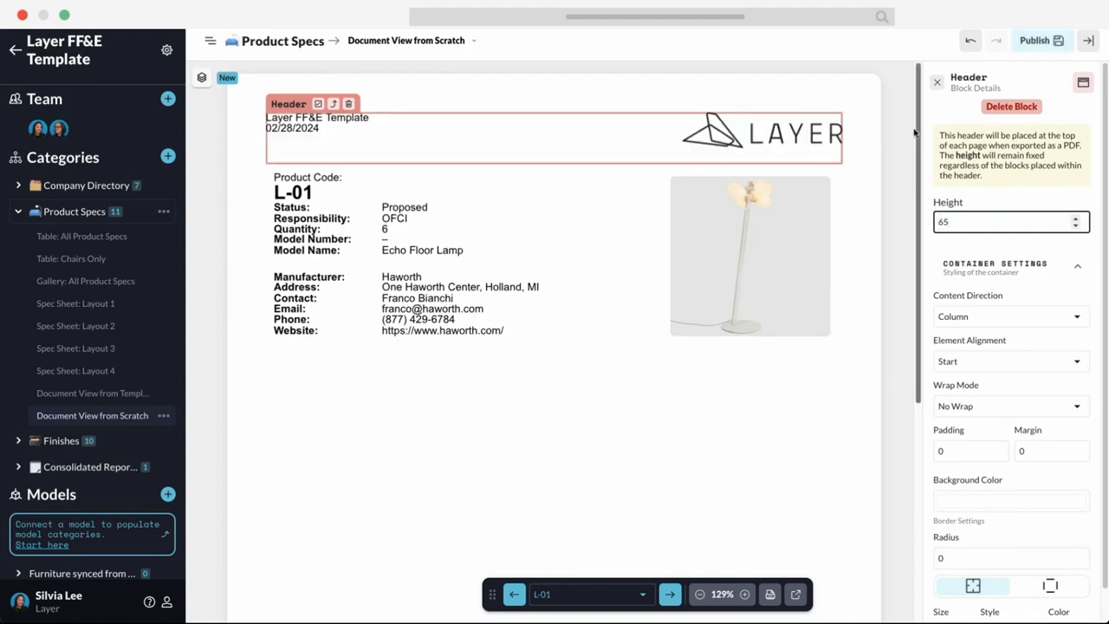
Step: Set the header logo's width to 150 and close its block details
click(775, 142)
double_click(978, 285)
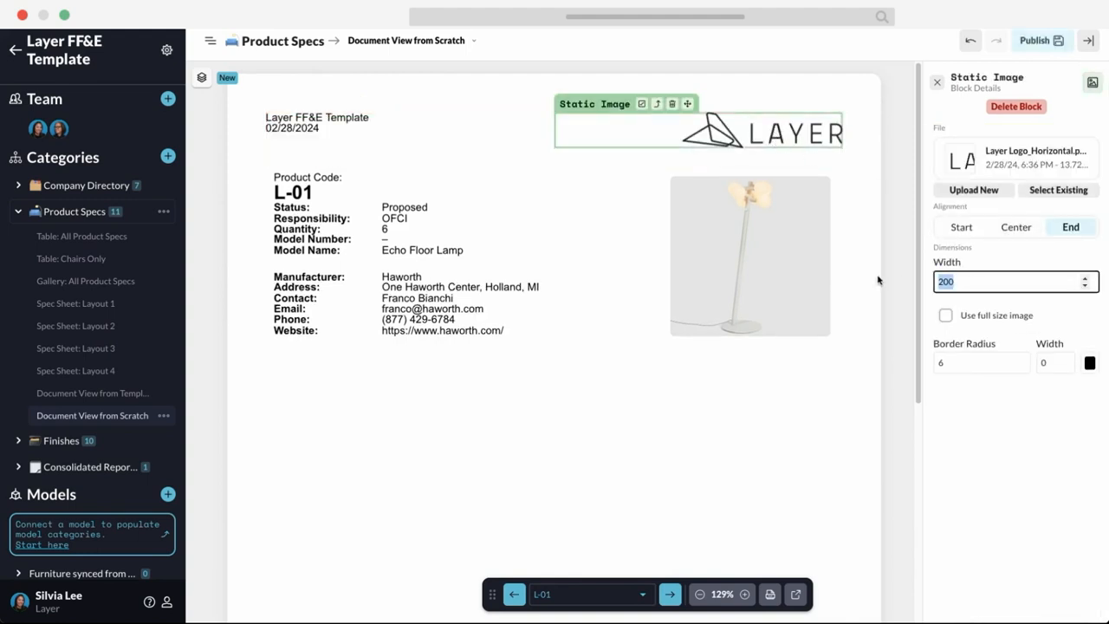
text(150)
click(929, 83)
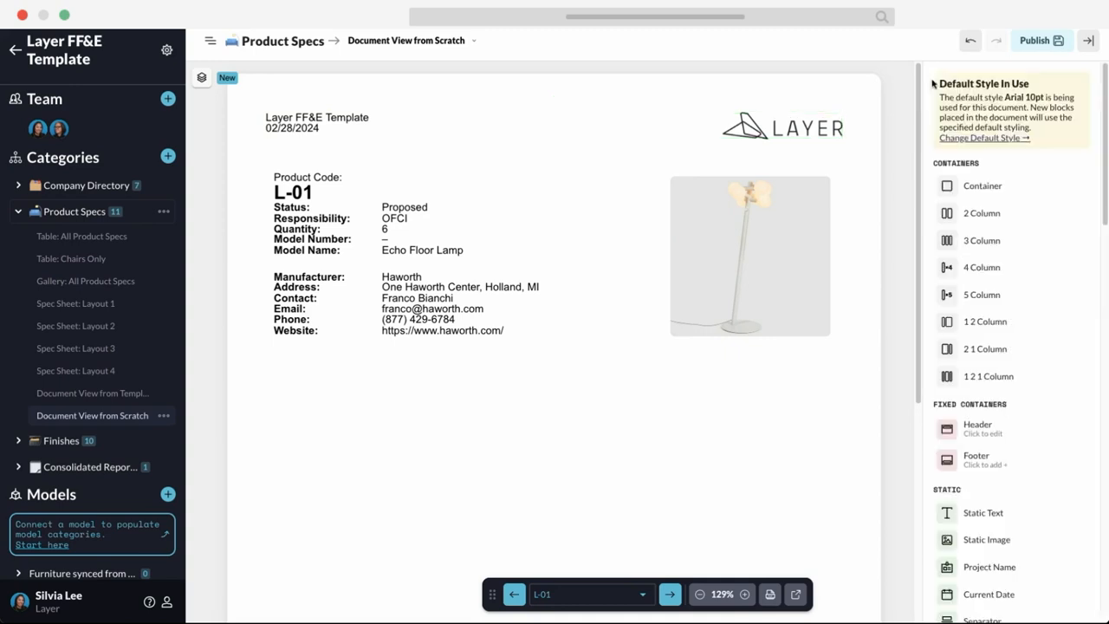
Step: Widen the product details column of the 2 Column block slightly, narrowing the image column, and close the block details
click(755, 205)
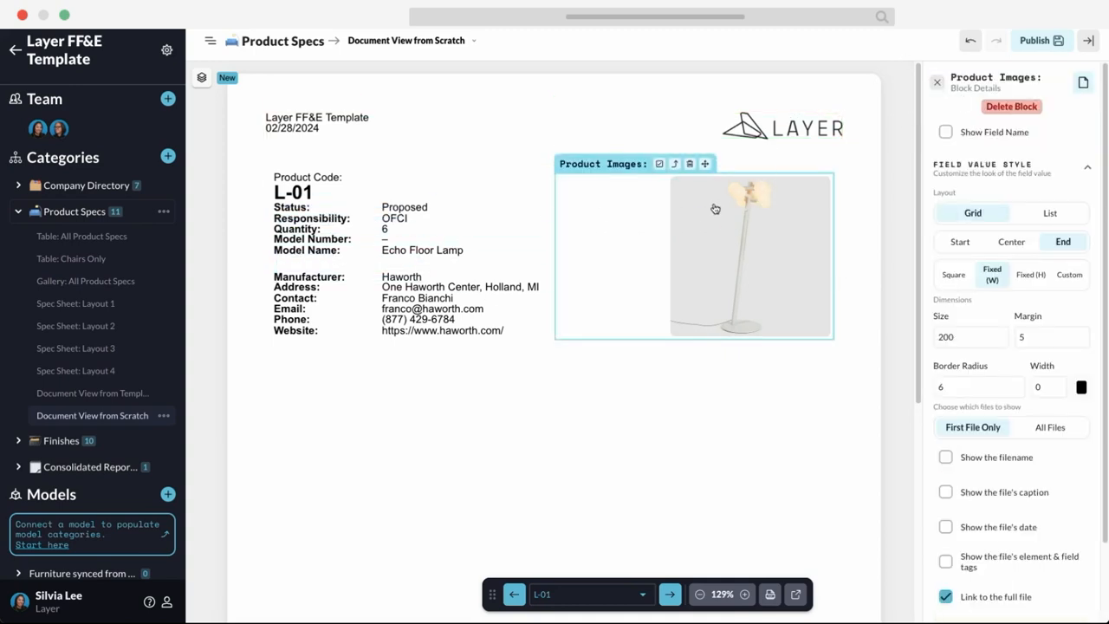
click(681, 164)
click(639, 164)
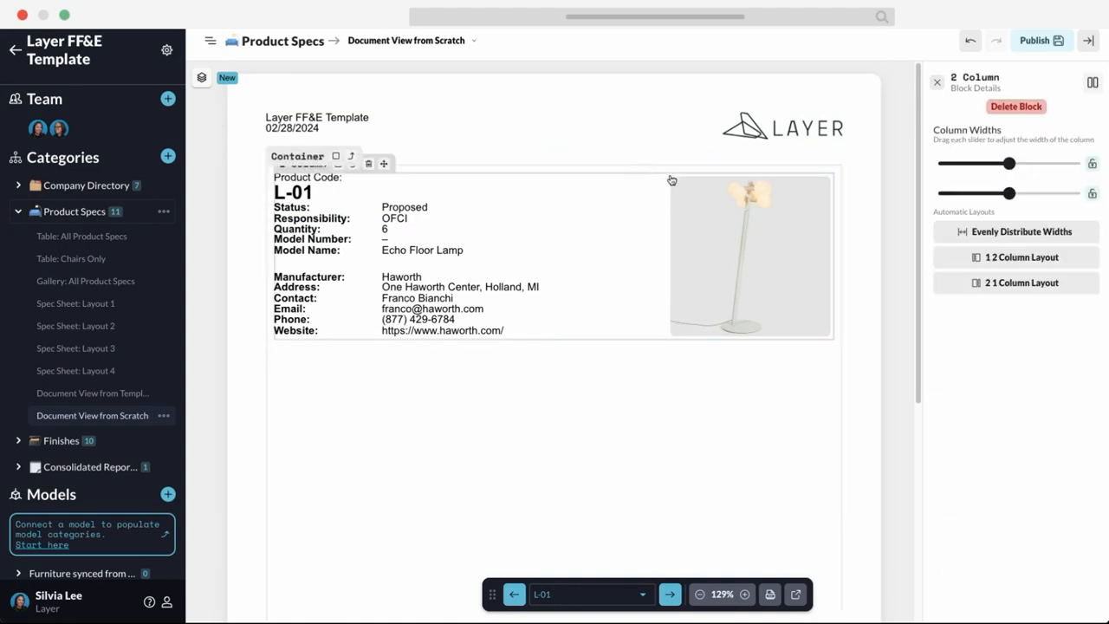
drag(1009, 163, 1031, 164)
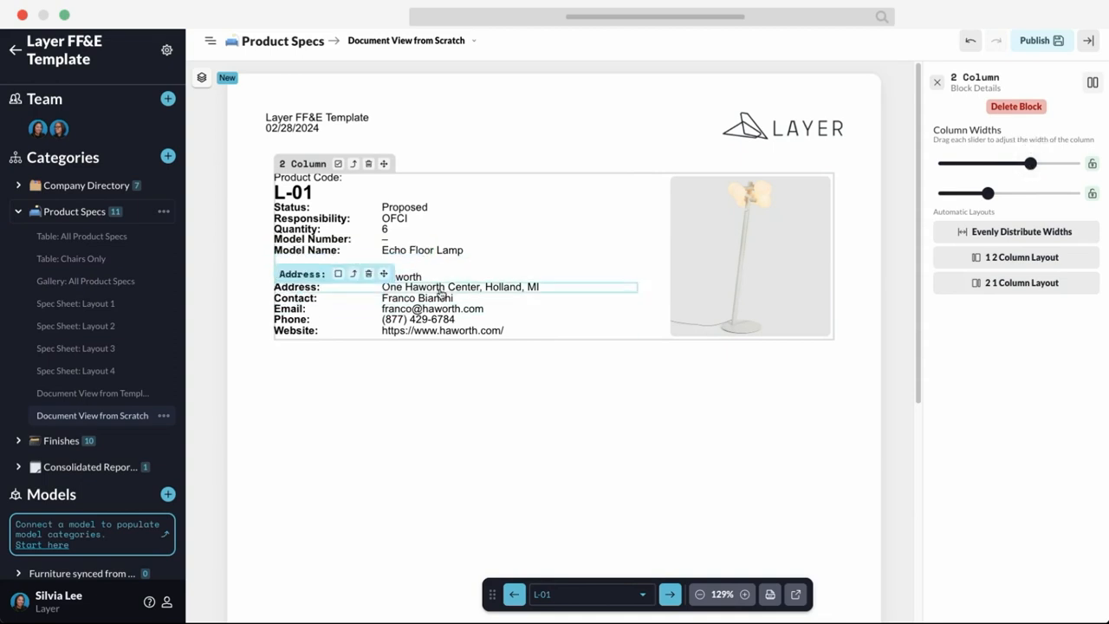
click(935, 82)
Step: Publish the header and column changes and exit the view editor
click(1035, 41)
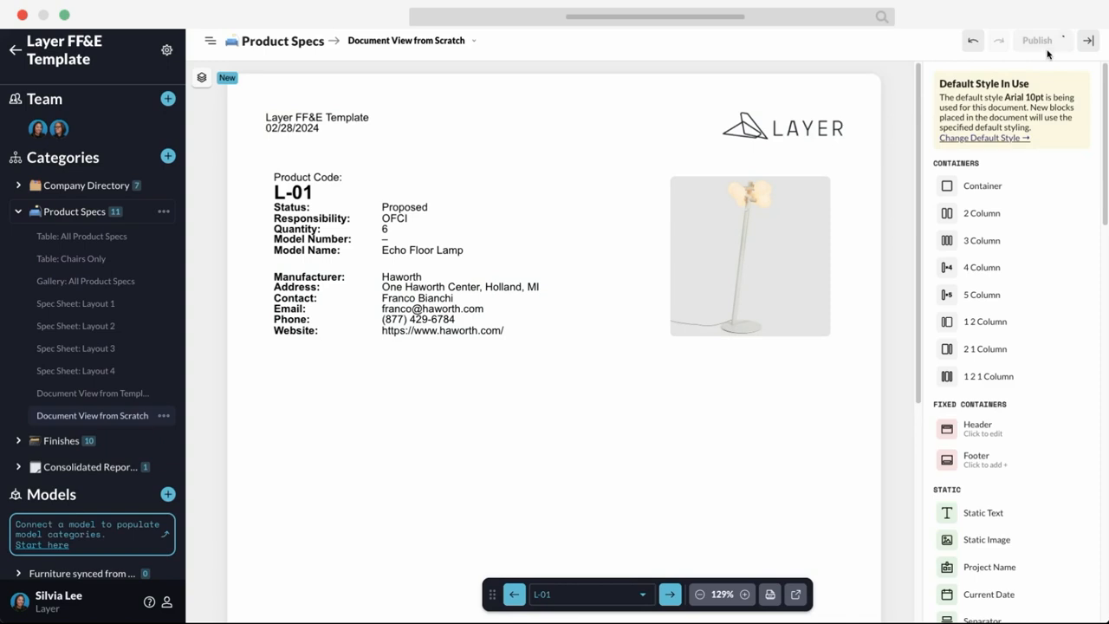
click(1096, 48)
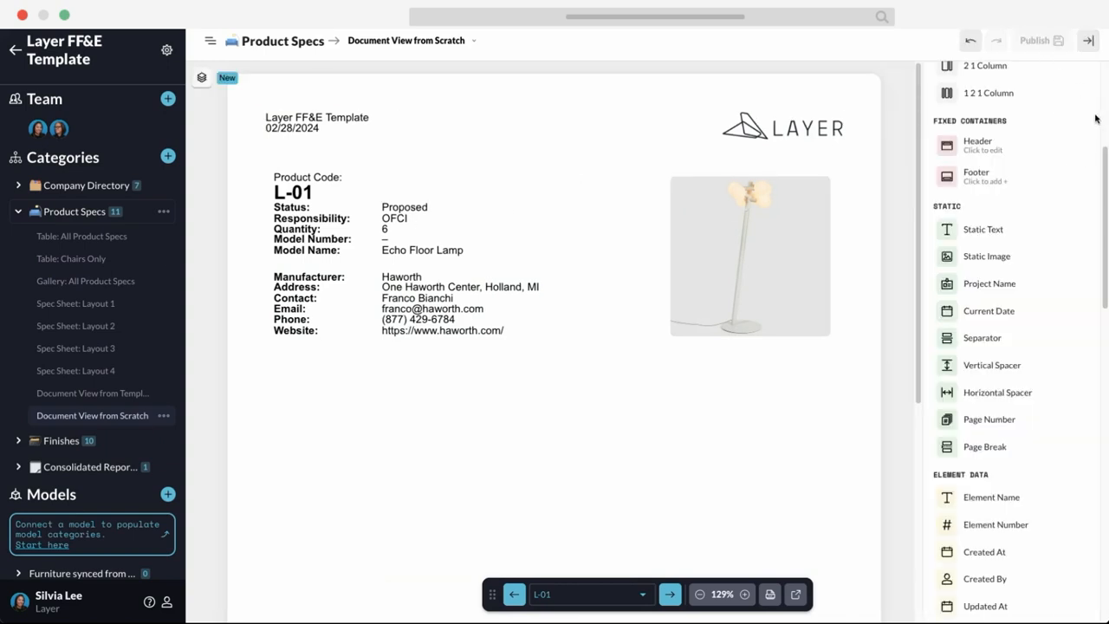
scroll(1055, 131, up, 5)
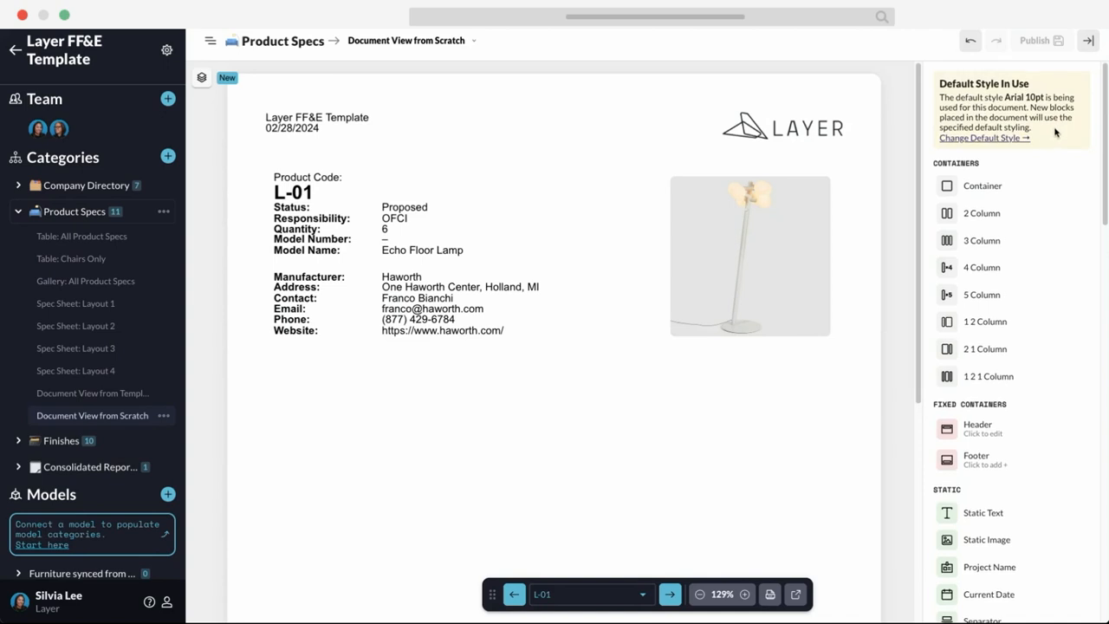
click(1088, 43)
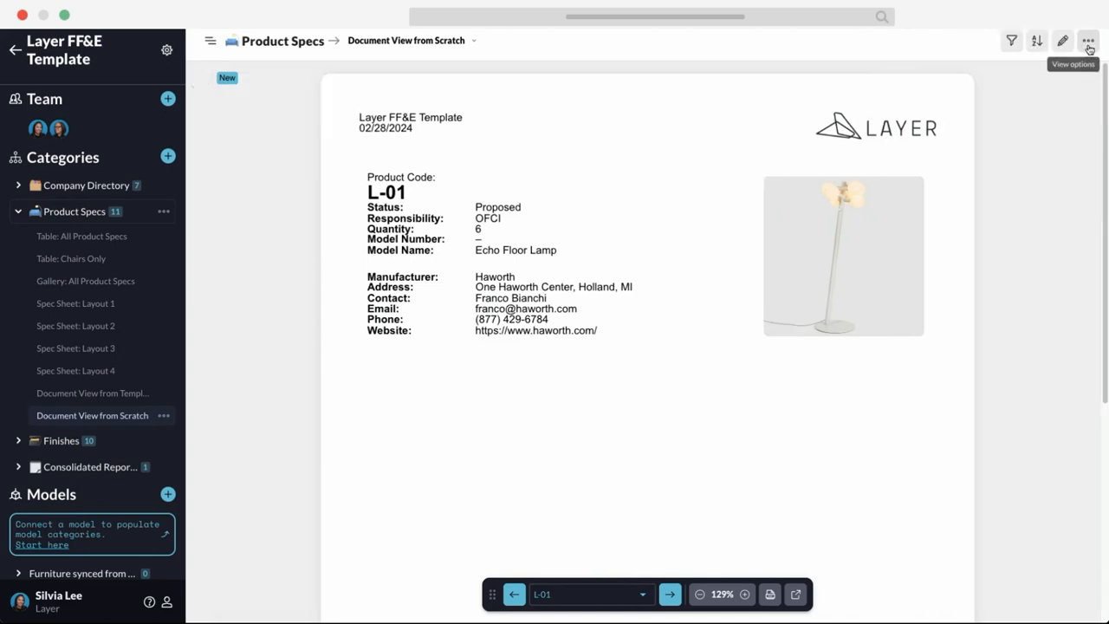
Step: Page through the sheets to T-03, examining the element details of L-01 and T-02 and T-03's Manufacturer fields, and close the details
click(795, 593)
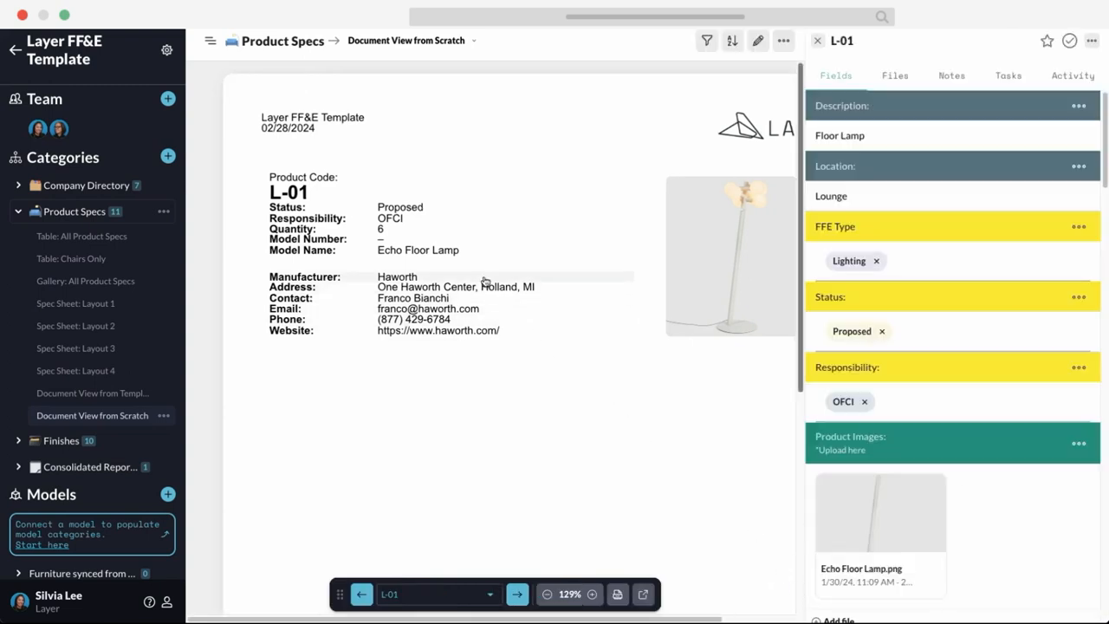
click(547, 594)
click(518, 595)
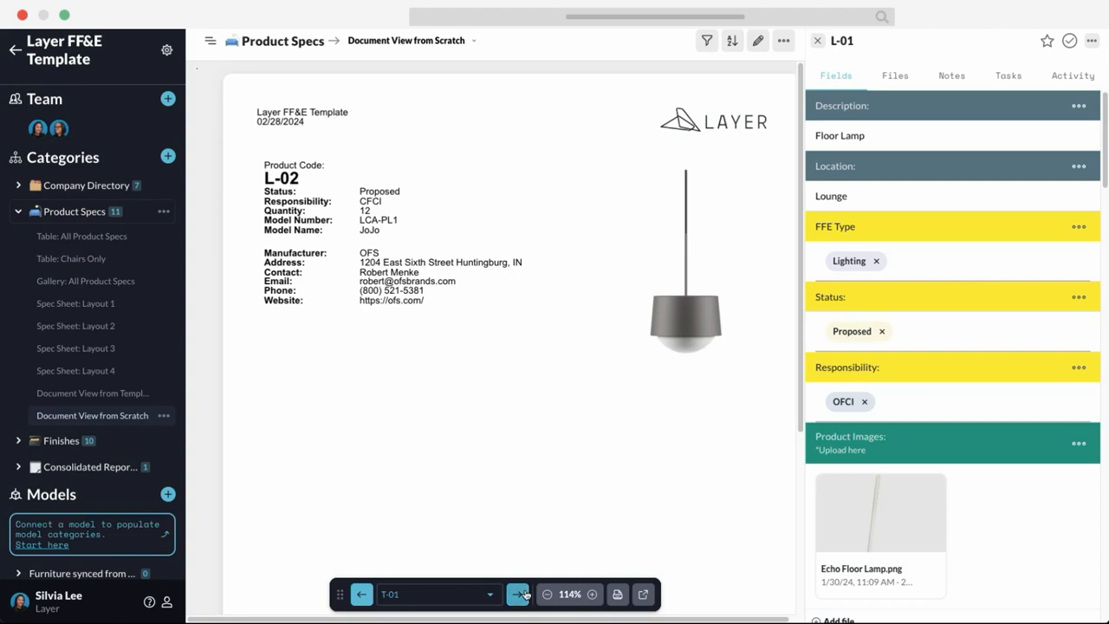
click(520, 594)
click(520, 595)
click(642, 595)
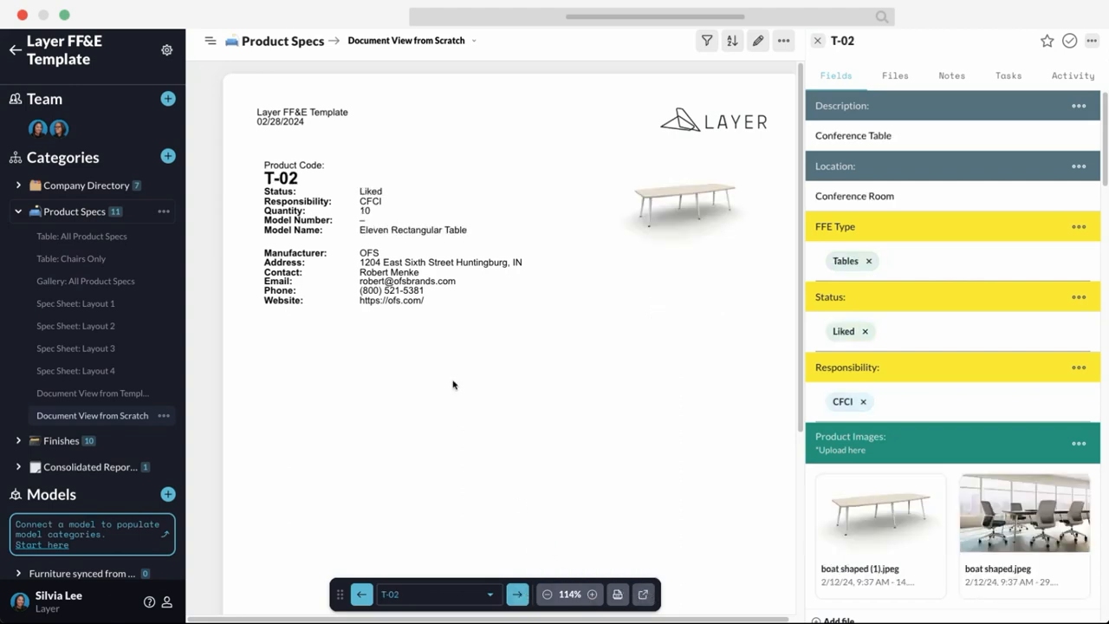
click(516, 606)
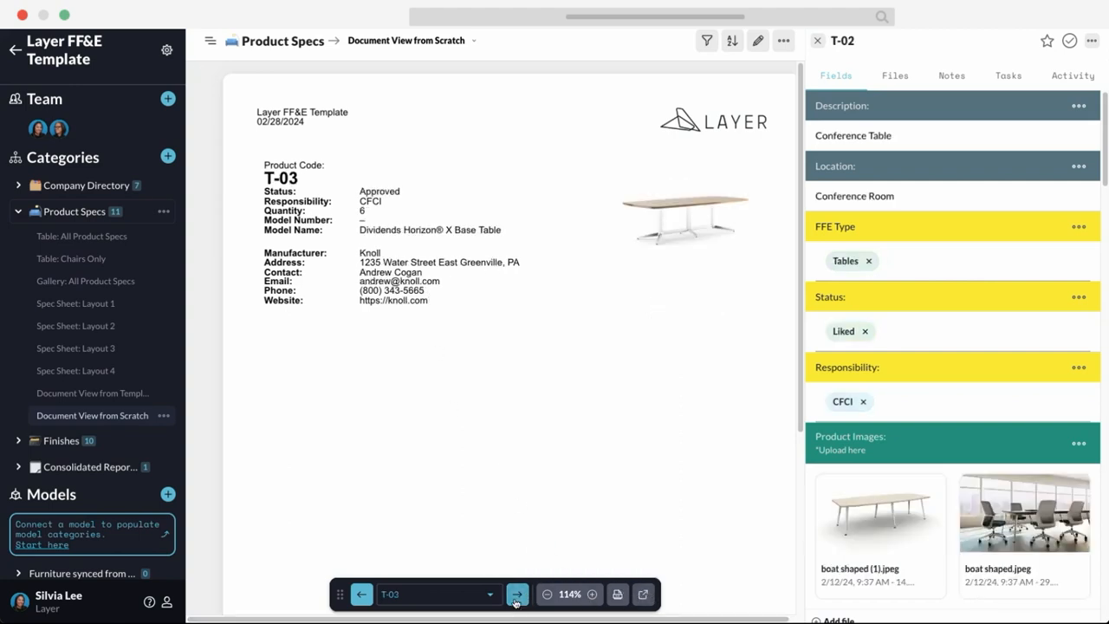
click(395, 254)
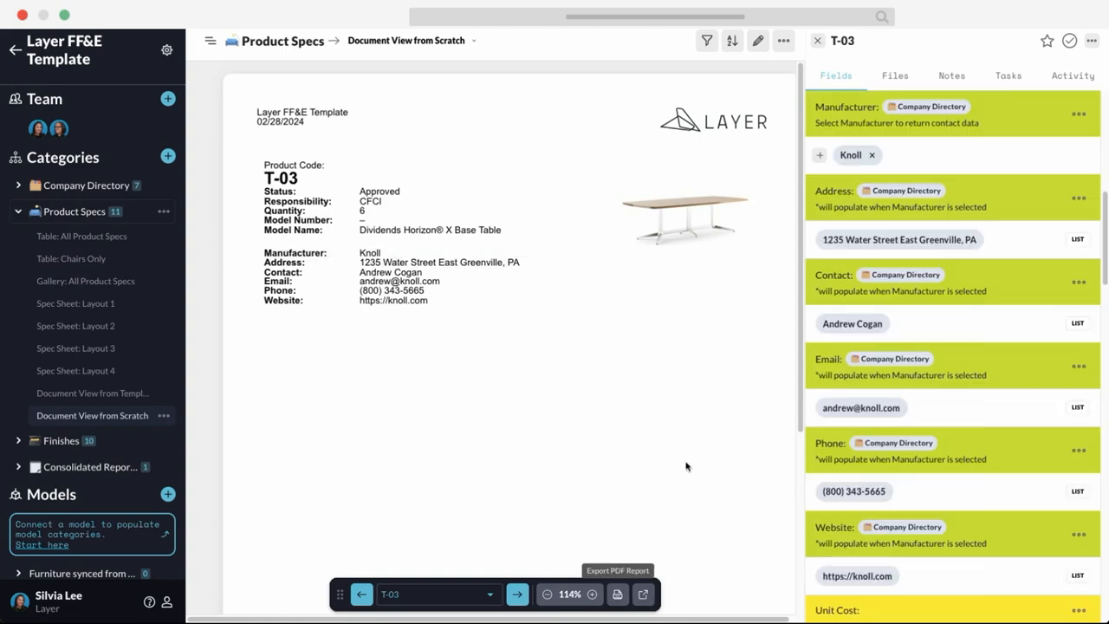
click(817, 41)
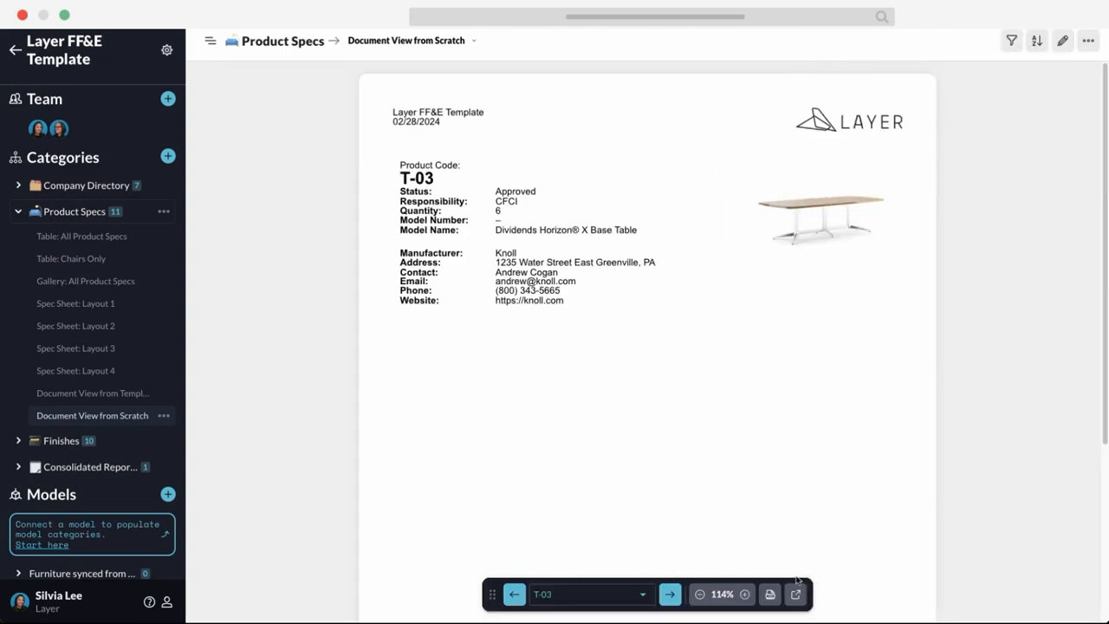
Step: Export the full PDF report covering all elements of the document view
click(775, 597)
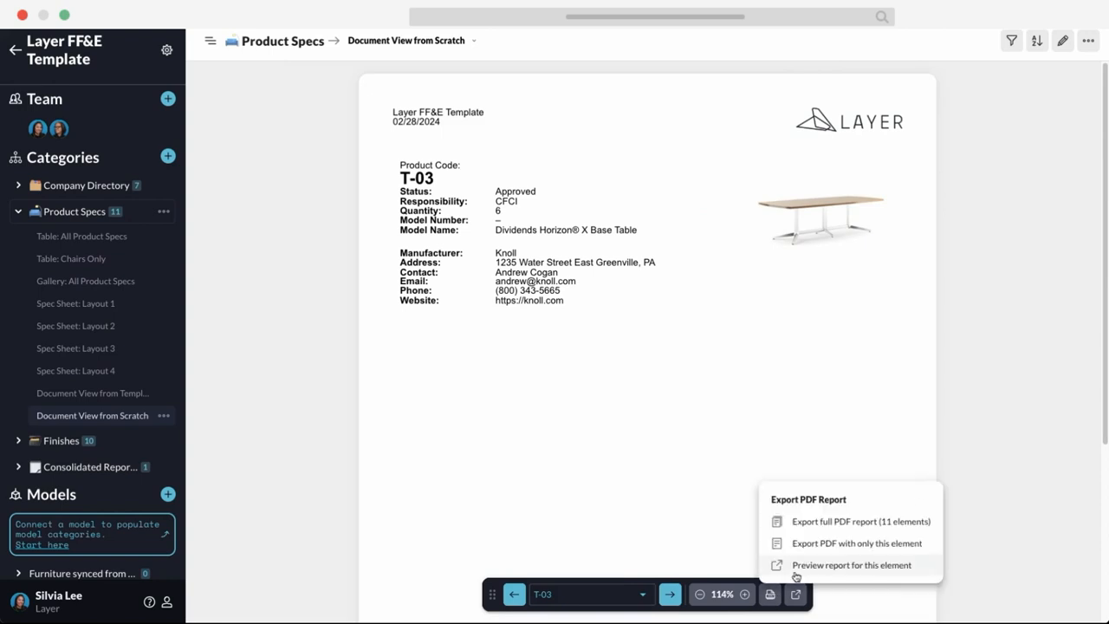
click(827, 521)
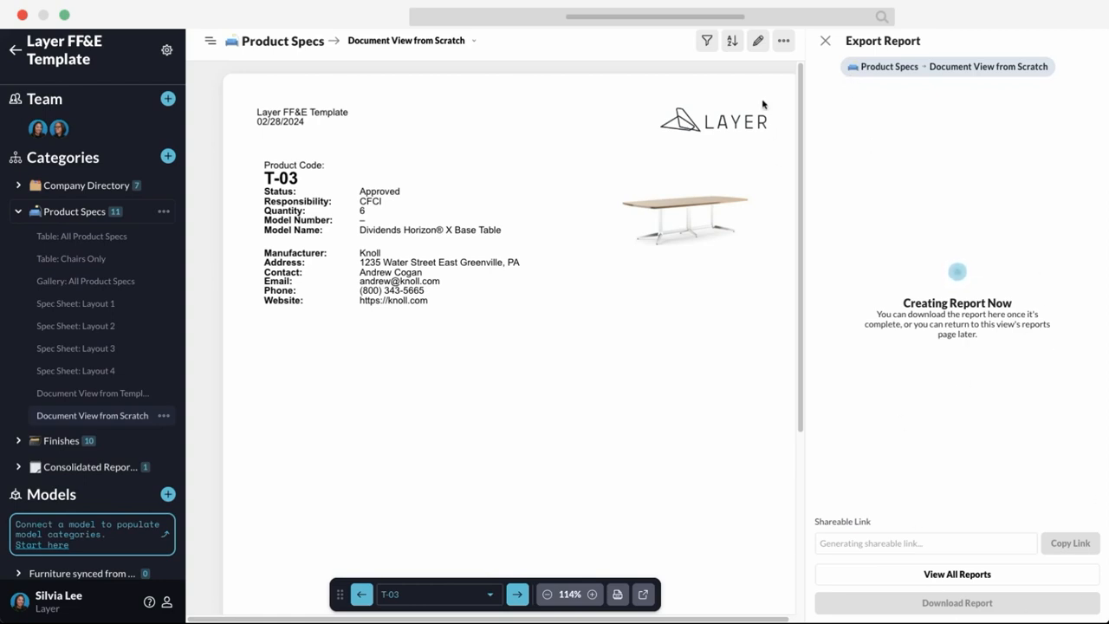
Step: Open the document view's past reports and look over the list of exported PDF reports and the Files section
click(788, 45)
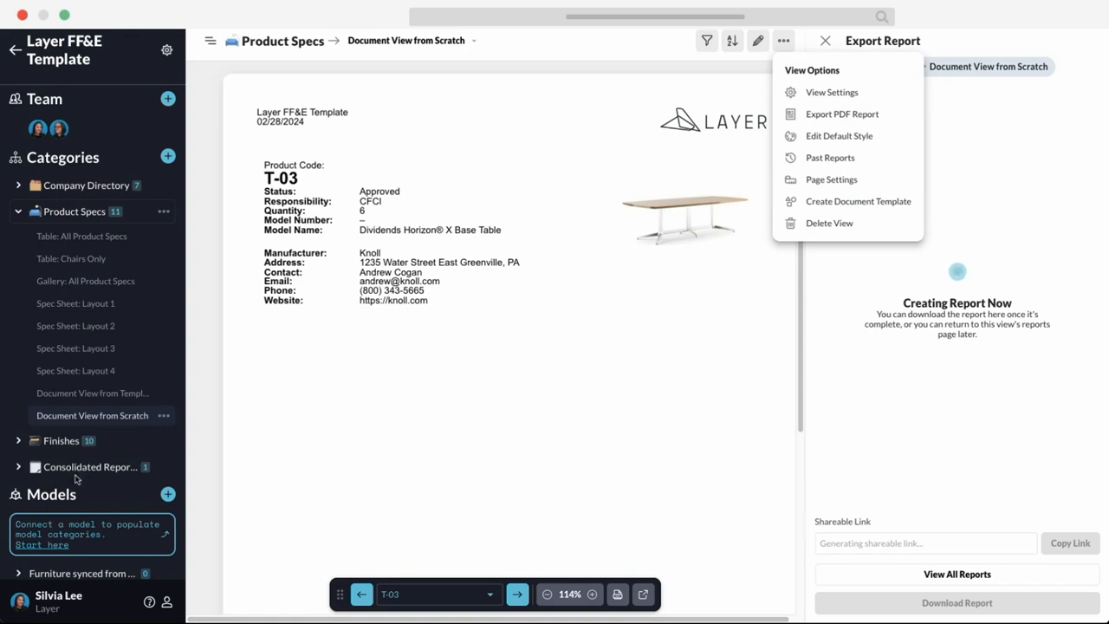
click(849, 162)
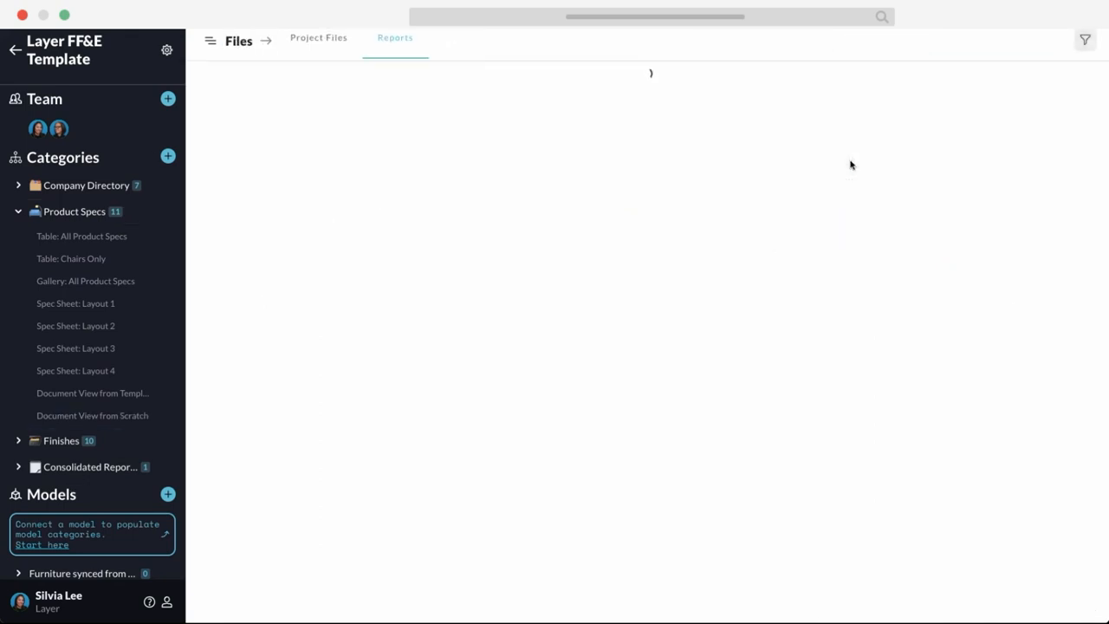
scroll(46, 436, down, 2)
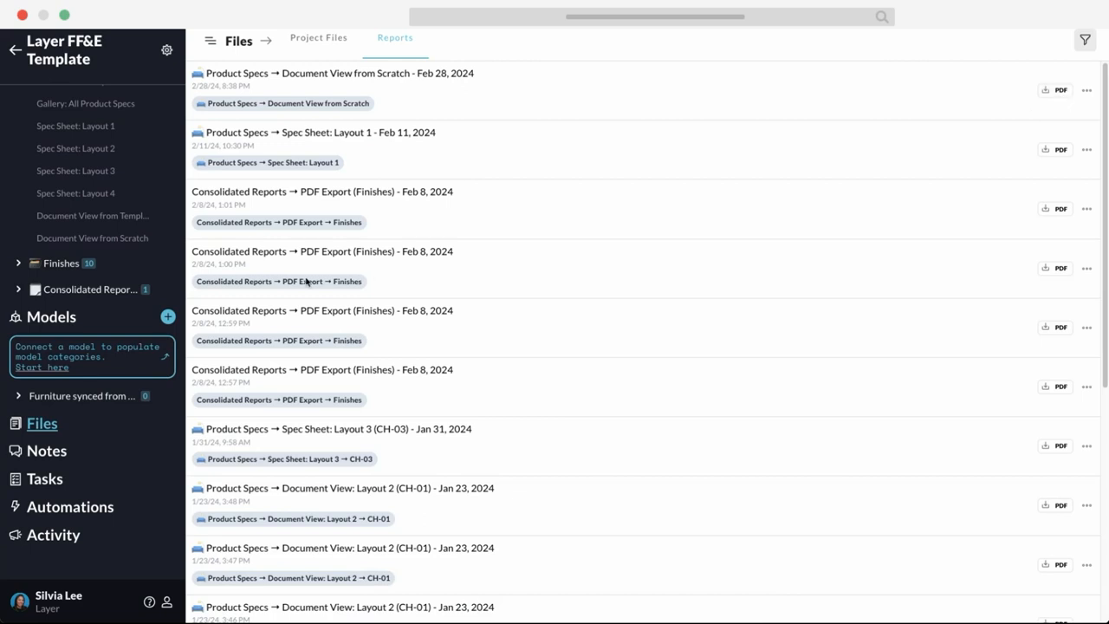
scroll(77, 323, up, 1)
scroll(77, 323, up, 5)
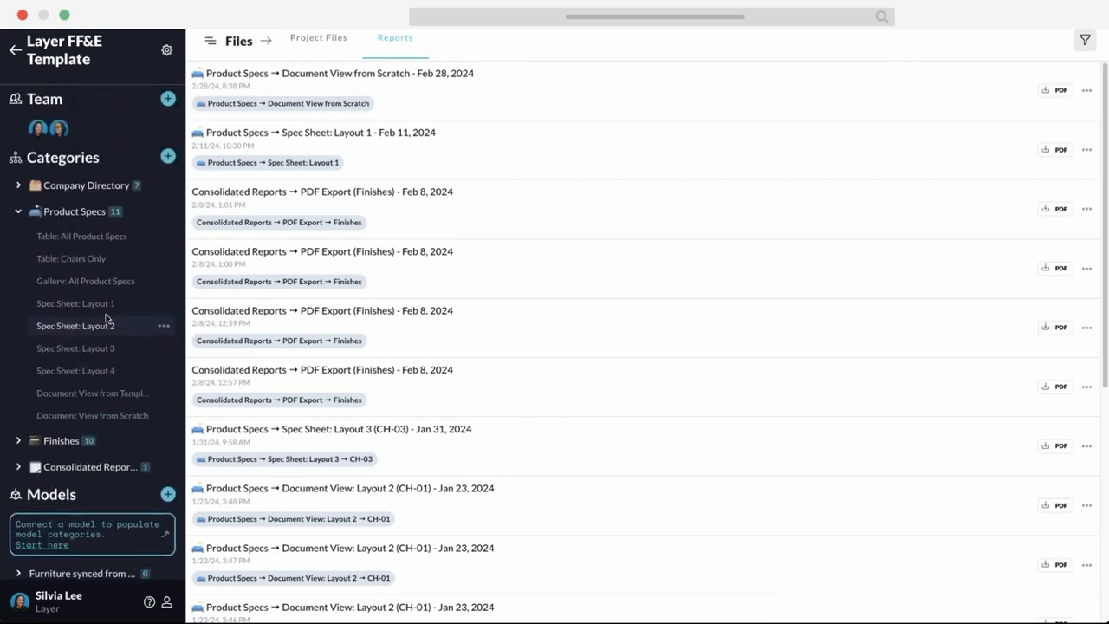
Step: From Document View from Scratch's past reports, download the Feb 28, 2024 PDF report and copy its shareable link
click(142, 417)
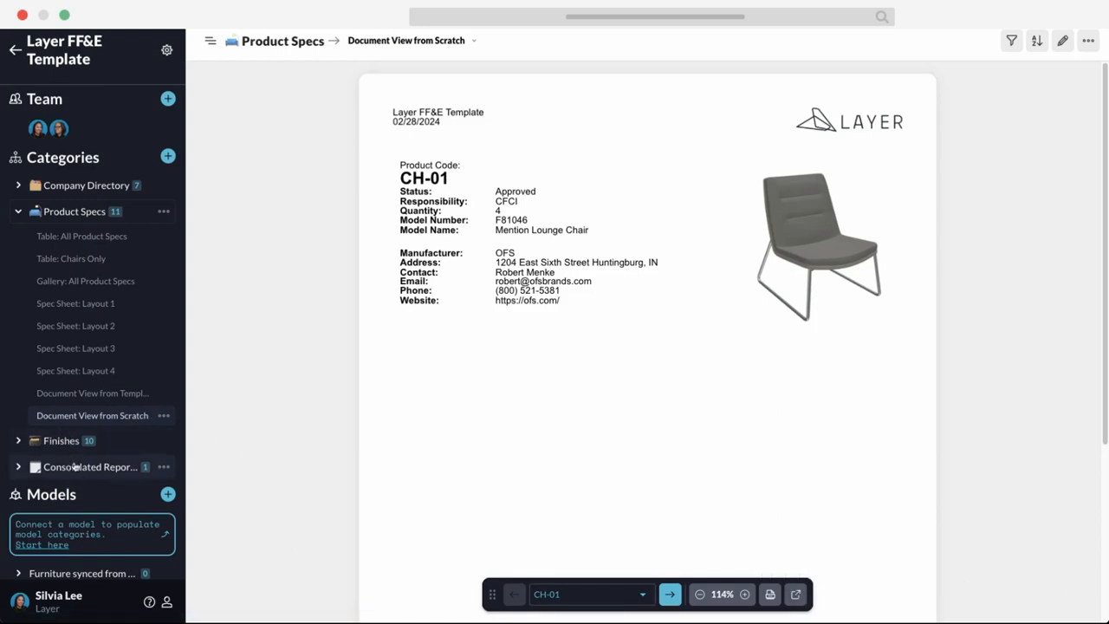
click(1088, 41)
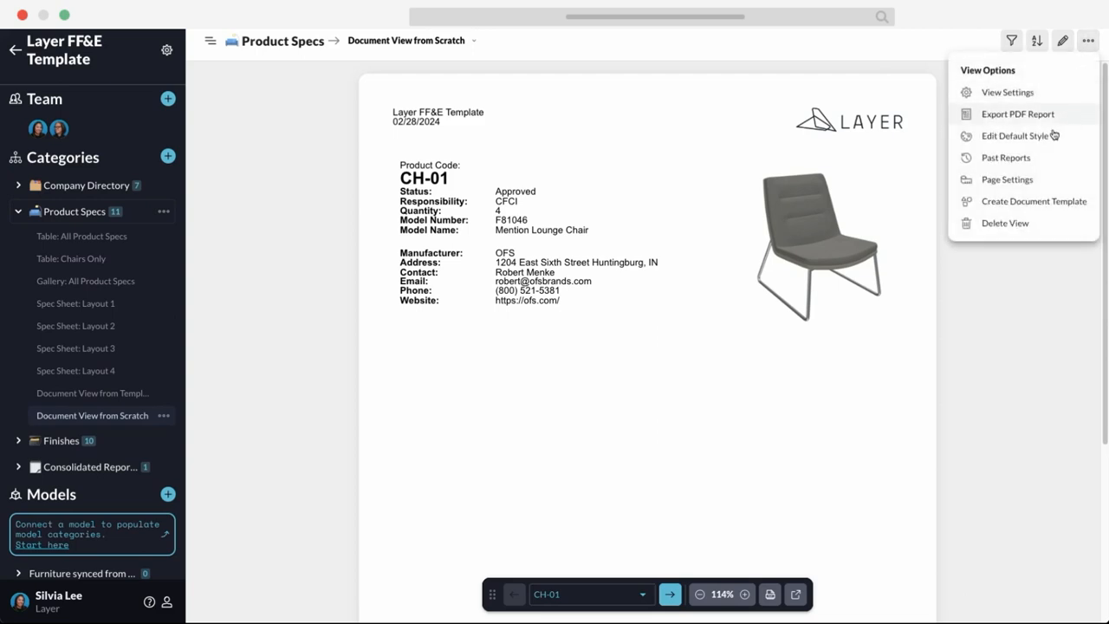
click(1037, 160)
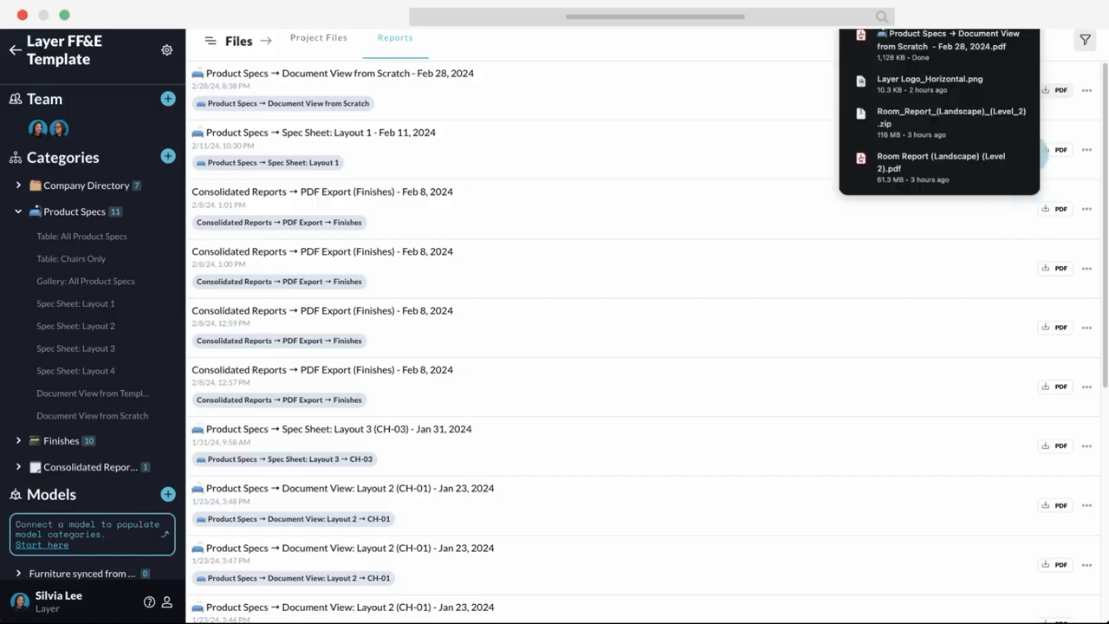
click(1088, 90)
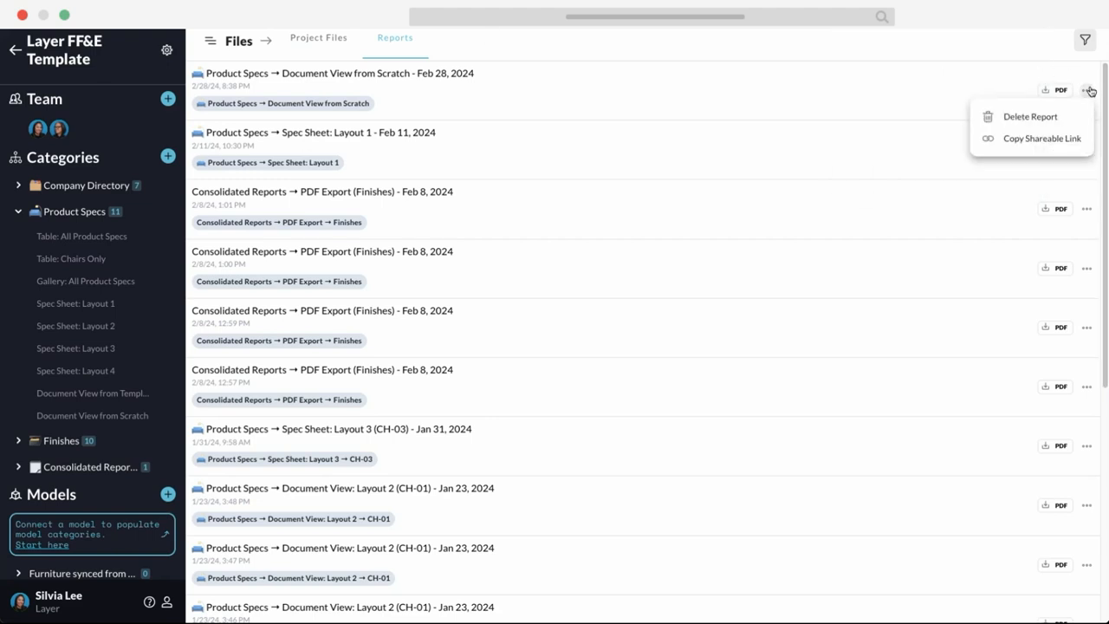
click(1053, 141)
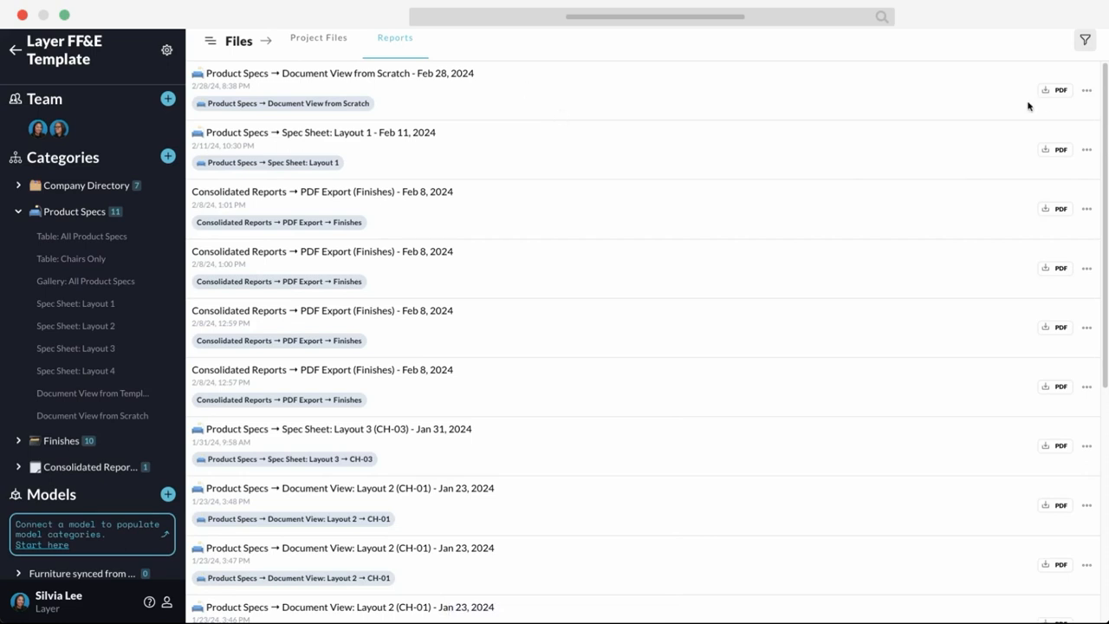
Step: Open the downloaded Feb 28, 2024 PDF report in Acrobat and examine the product spec sheets across its pages
click(971, 60)
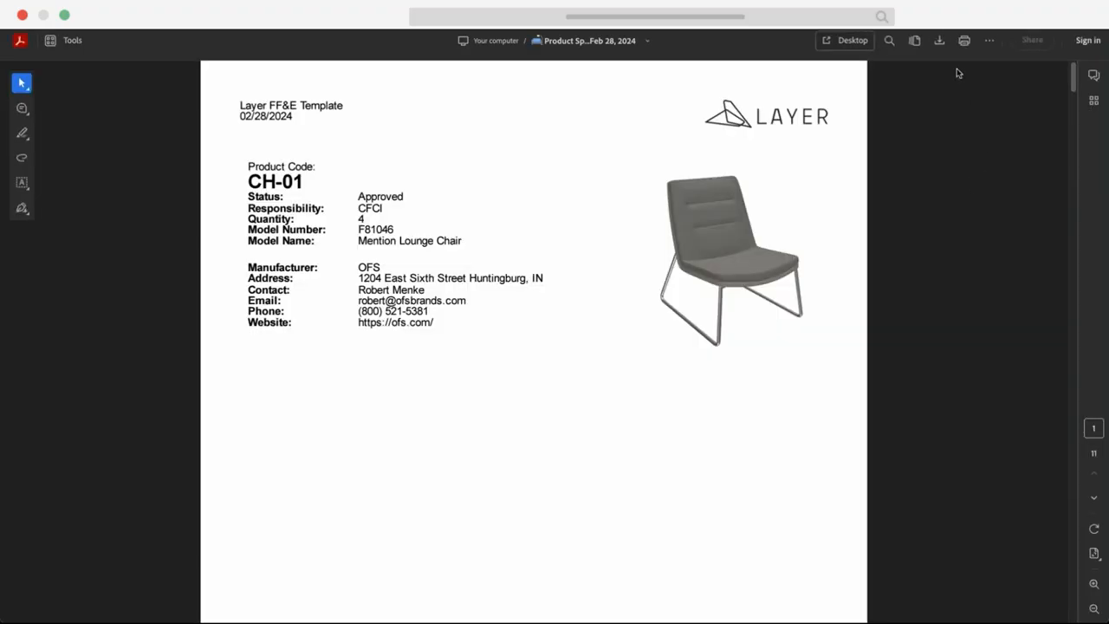
click(1097, 605)
click(1097, 605)
scroll(767, 459, down, 8)
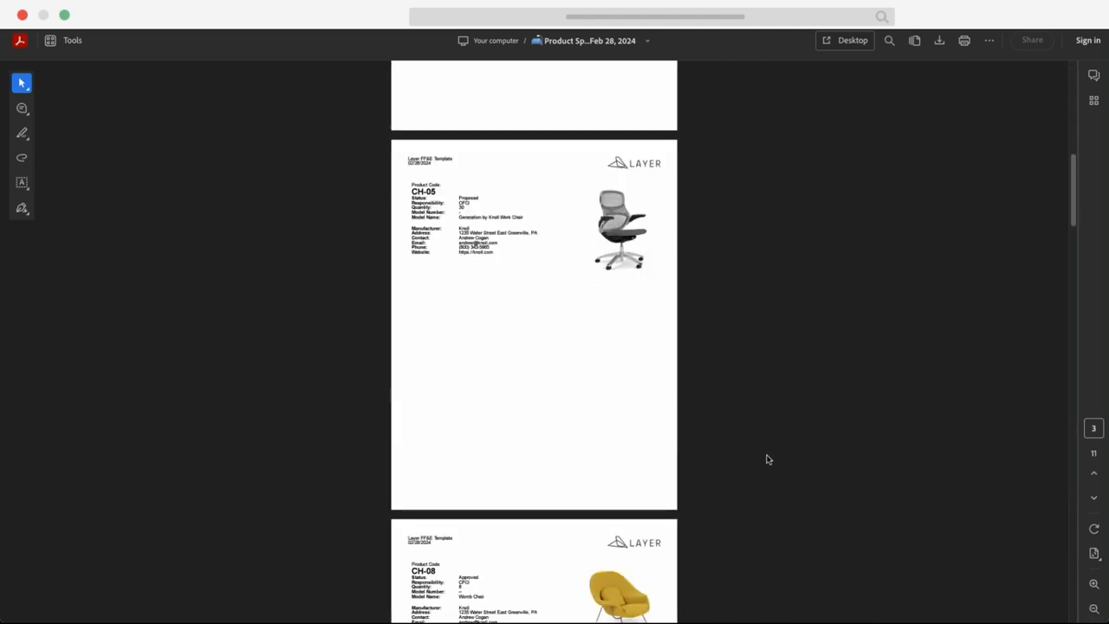
scroll(767, 459, down, 15)
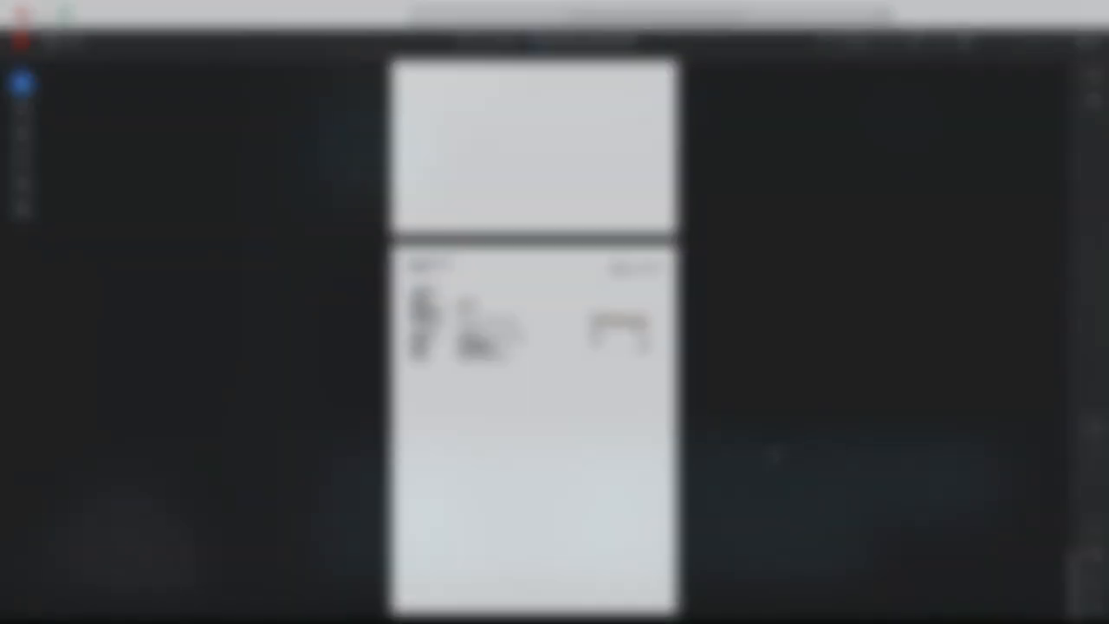